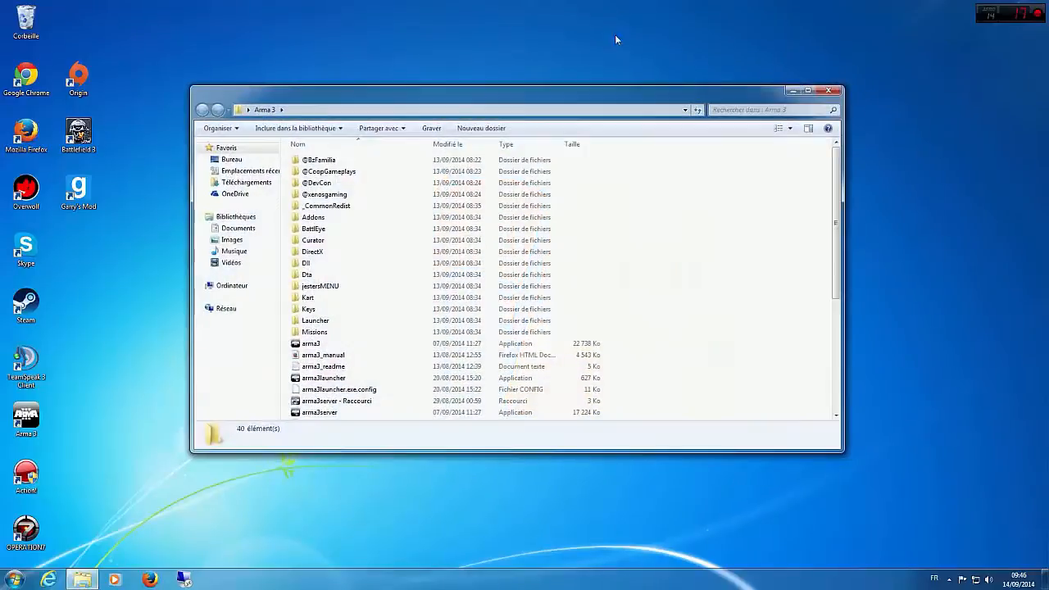
# Step: Look through the contents of the Arma 3 folder, and minimise its window
pyautogui.moveTo(593, 101)
pyautogui.mouseDown()
pyautogui.moveTo(448, 74)
pyautogui.moveTo(576, 95)
pyautogui.mouseUp()
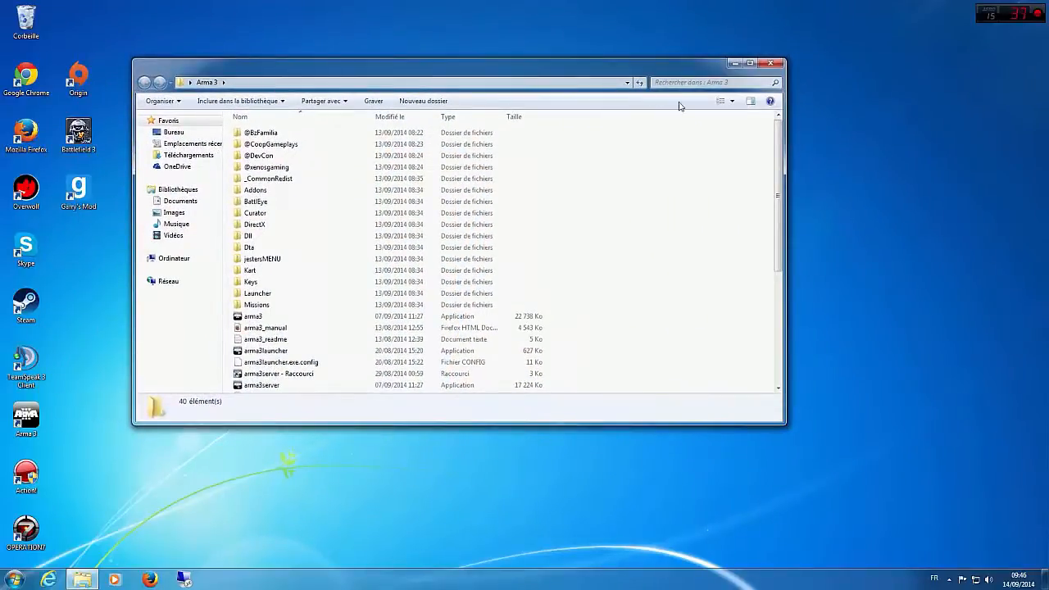
pyautogui.scroll(-5, 637, 216)
pyautogui.scroll(5, 628, 216)
pyautogui.click(734, 63)
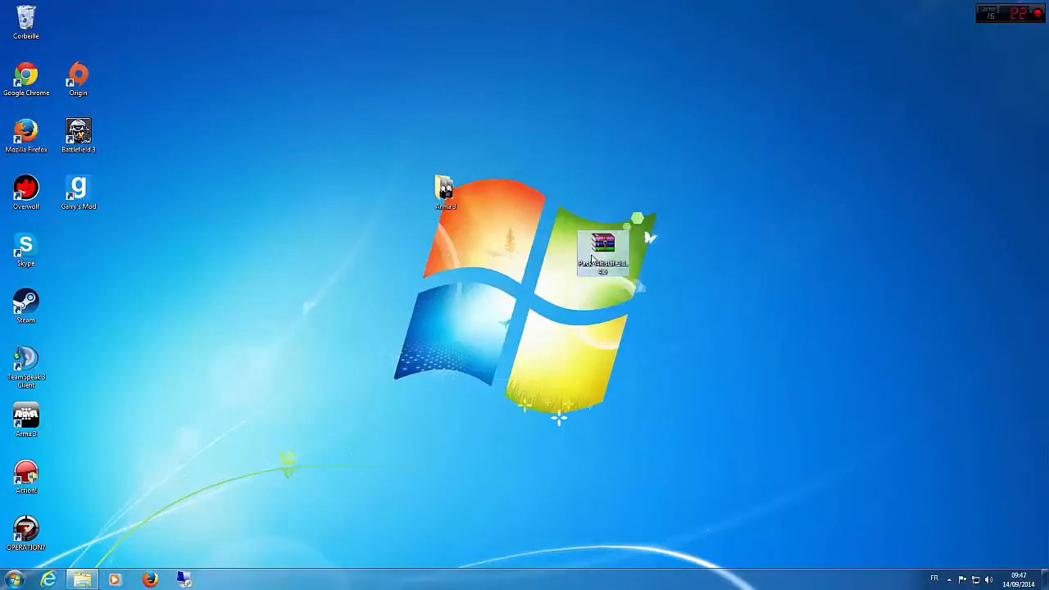
# Step: Extract the Pack-AltisLife archive onto the desktop and place the extracted Pack AltisLife3.1.4.5 and Mymsql folders side by side near the centre
pyautogui.rightClick(602, 250)
pyautogui.click(628, 287)
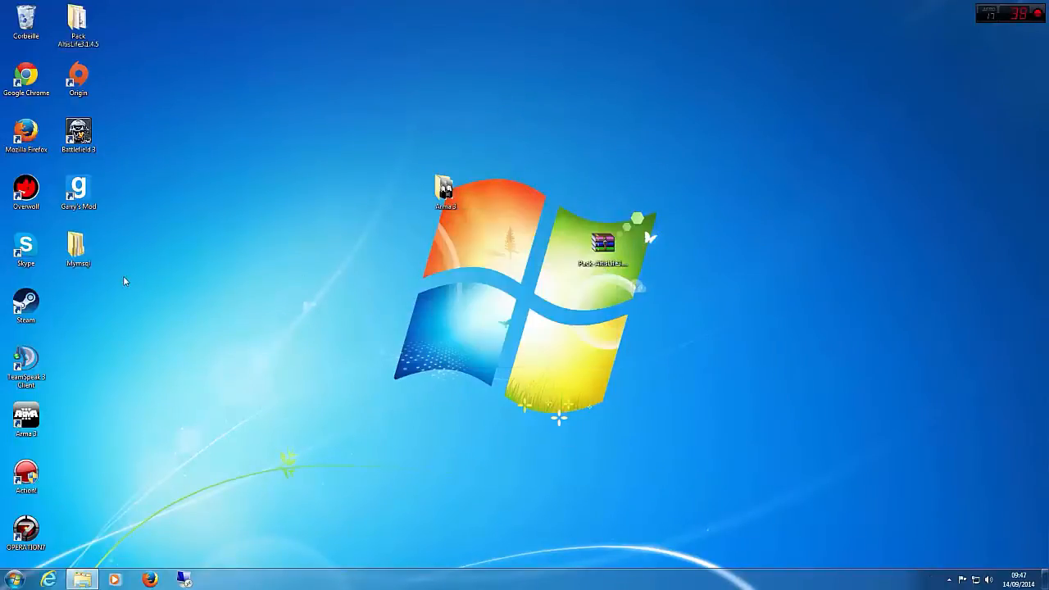
pyautogui.moveTo(78, 23); pyautogui.dragTo(444, 307)
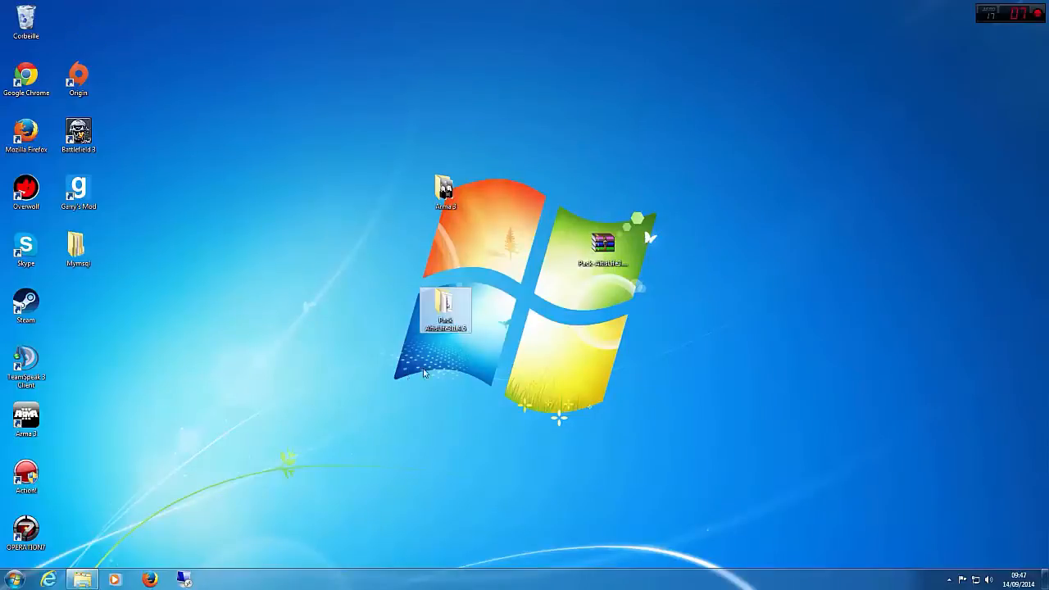
pyautogui.moveTo(78, 246); pyautogui.dragTo(414, 305)
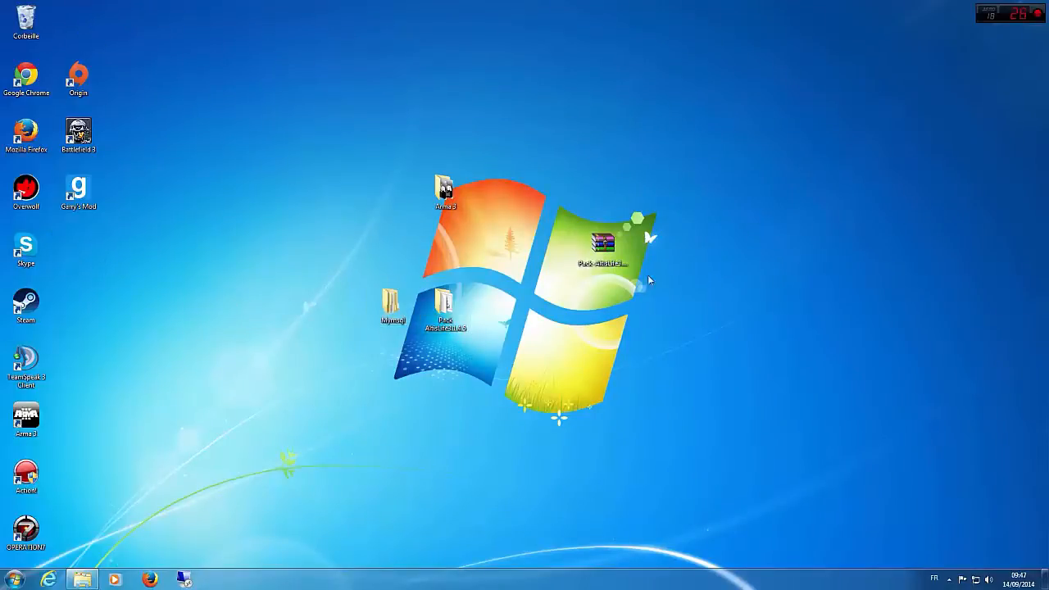
# Step: Line up the Pack-AltisLife archive and Arma 3 folder with the other desktop icons, and set the Pack AltisLife3.1.4.5 folder apart from Mymsql
pyautogui.moveTo(620, 261); pyautogui.dragTo(105, 52)
pyautogui.moveTo(445, 190); pyautogui.dragTo(75, 244)
pyautogui.moveTo(556, 380); pyautogui.dragTo(342, 292)
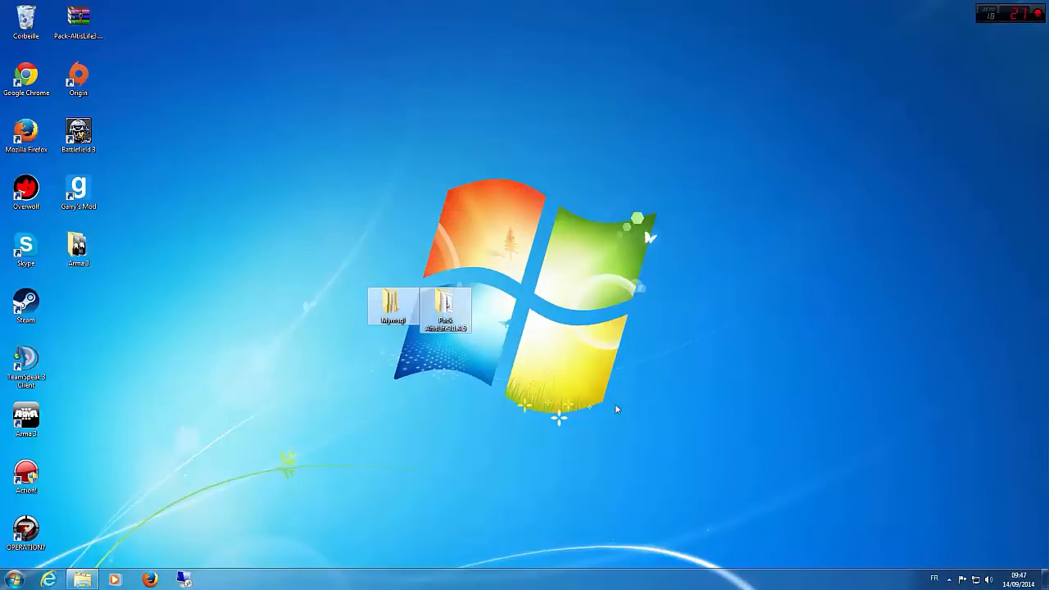
pyautogui.click(615, 406)
pyautogui.moveTo(445, 305); pyautogui.dragTo(653, 244)
# Step: Open the Pack AltisLife3.1.4.5 folder to view its contents, and close it
pyautogui.press('Return')
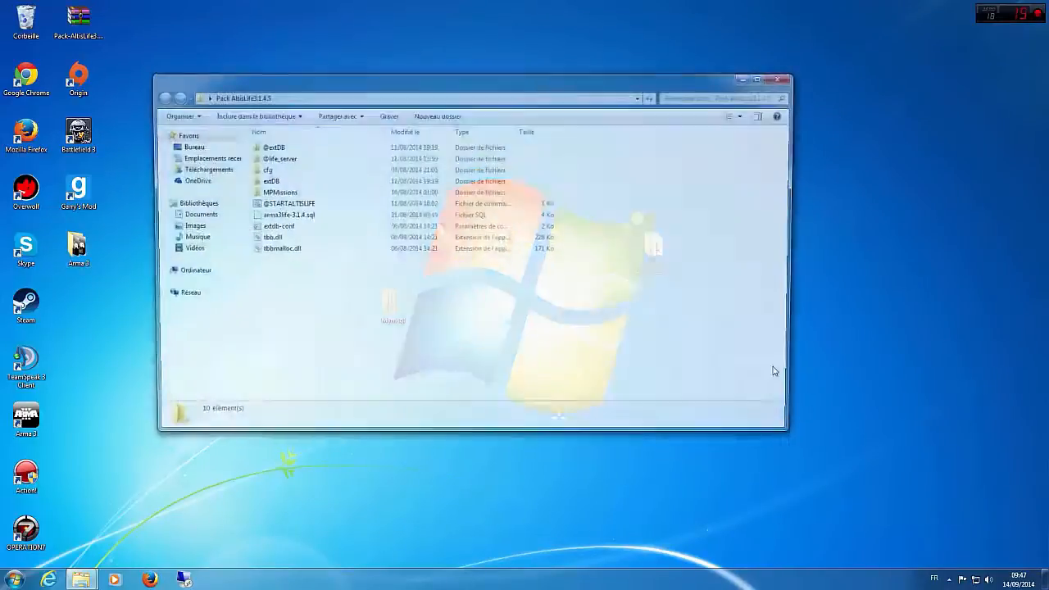
pyautogui.moveTo(346, 285); pyautogui.dragTo(325, 144)
pyautogui.click(340, 286)
pyautogui.click(788, 76)
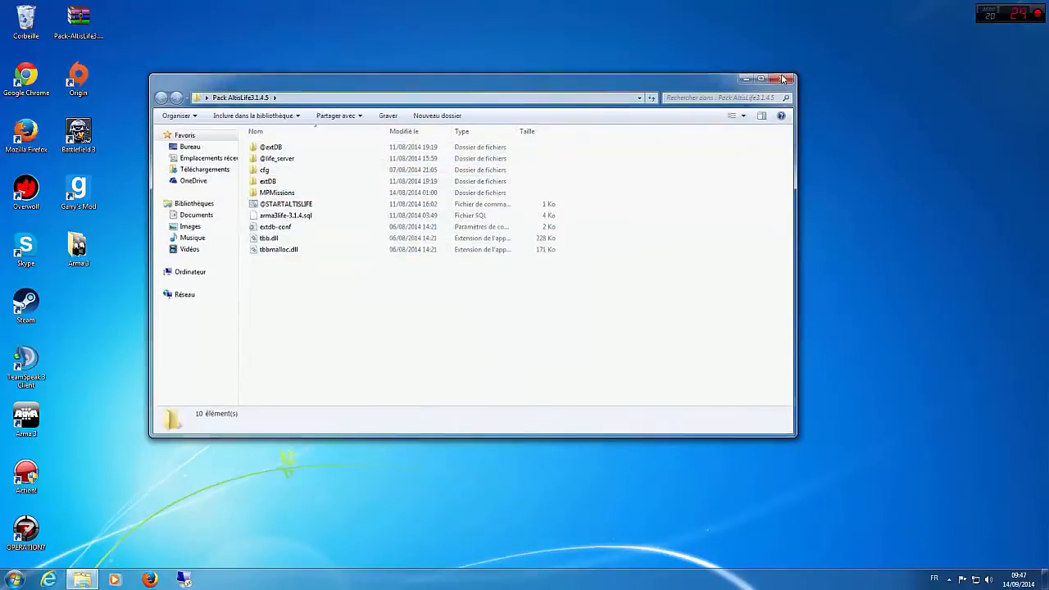
# Step: Move the Mymsql folder to the upper middle of the desktop and open it to view its contents
pyautogui.moveTo(391, 304); pyautogui.dragTo(497, 195)
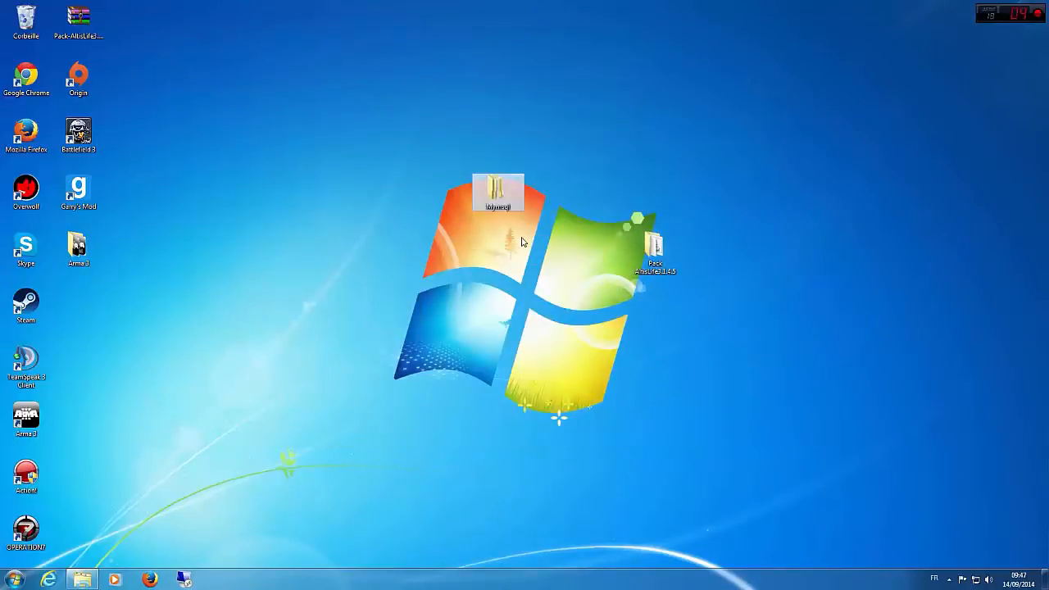
pyautogui.doubleClick(497, 195)
pyautogui.moveTo(329, 217); pyautogui.dragTo(324, 163)
pyautogui.click(341, 237)
pyautogui.moveTo(512, 101); pyautogui.dragTo(562, 111)
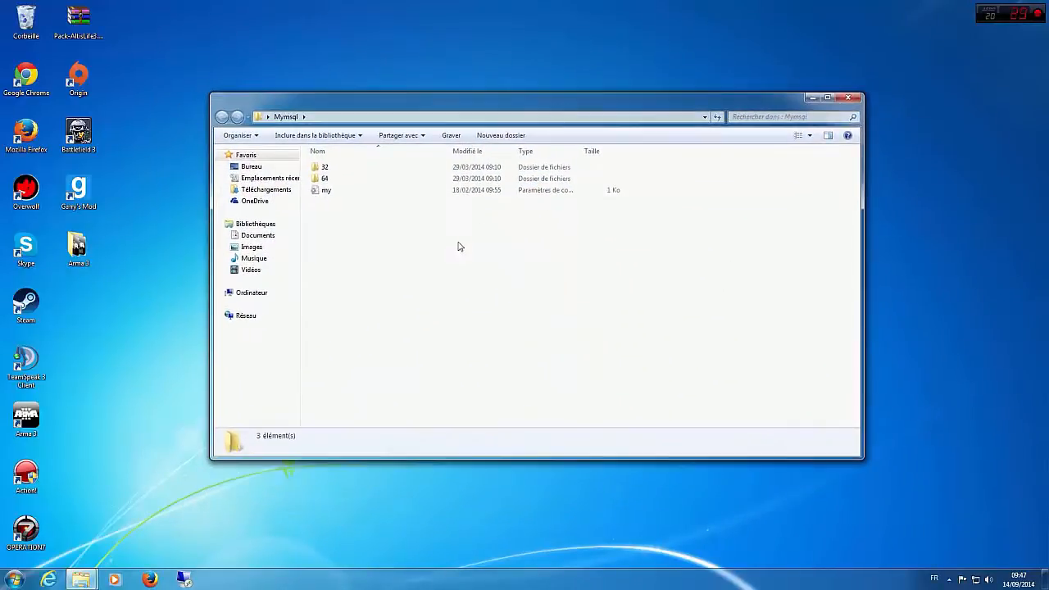
# Step: Open the 64 subfolder of Mymsql and launch the mysql-5.5.36-winx64 installer
pyautogui.doubleClick(341, 178)
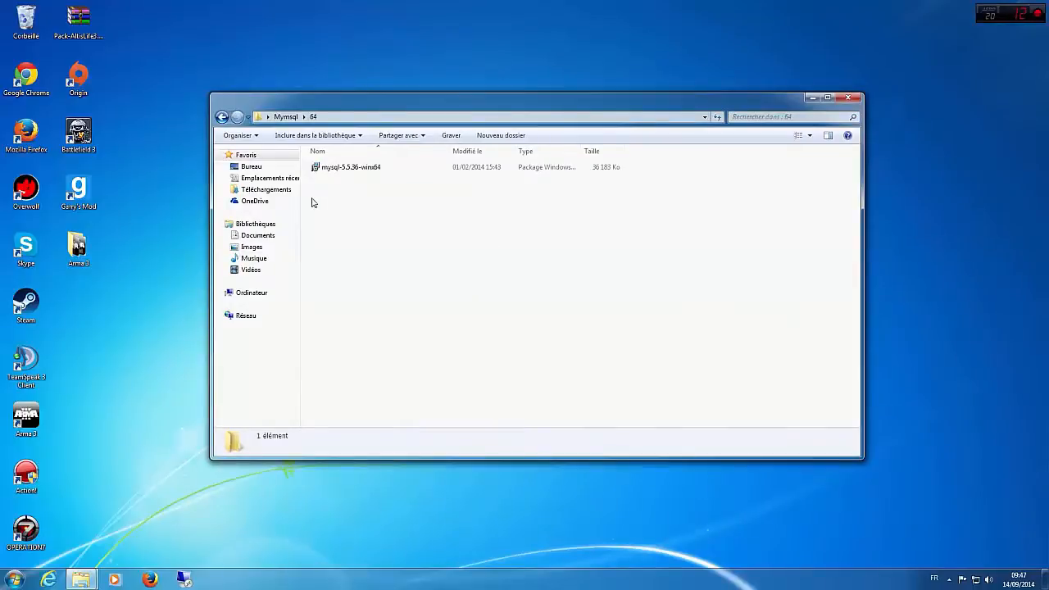
pyautogui.press('BackSpace')
pyautogui.doubleClick(354, 179)
pyautogui.click(365, 171)
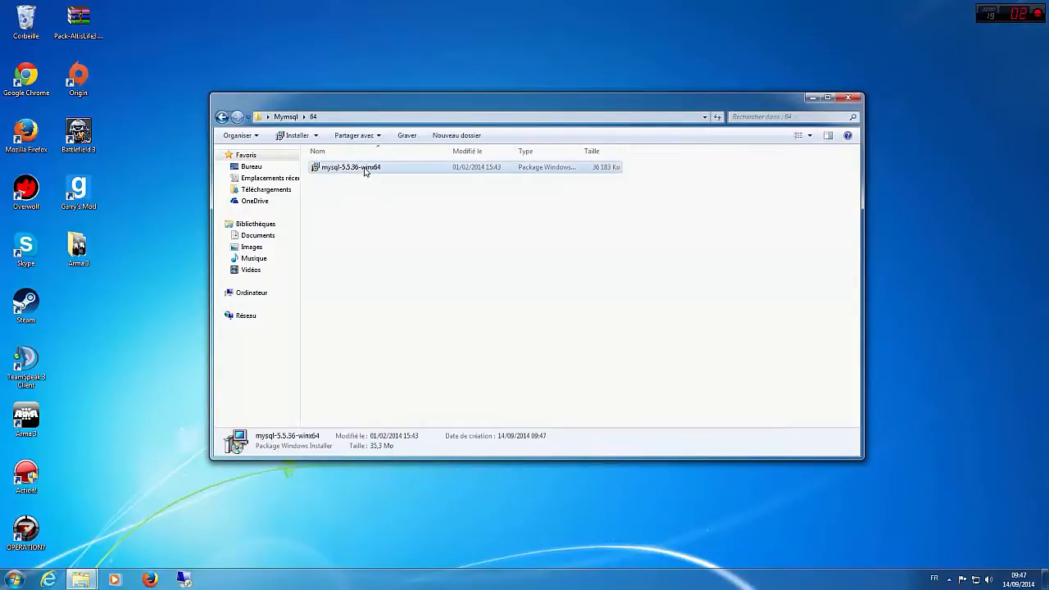
pyautogui.doubleClick(366, 171)
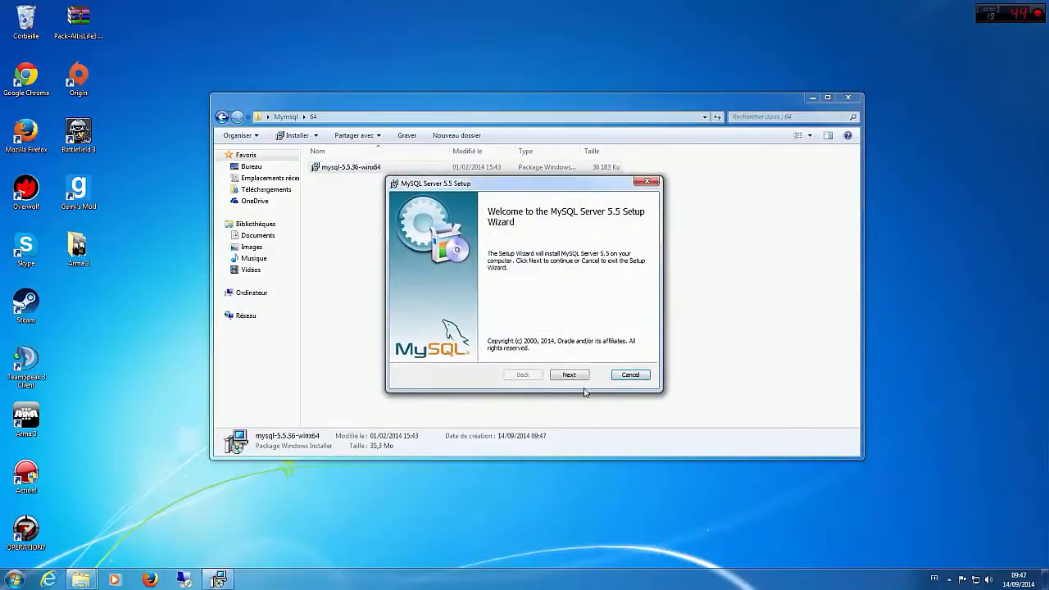
# Step: Accept the licence agreement and try to install MySQL Server 5.5 with the Complete setup type
pyautogui.click(580, 377)
pyautogui.click(490, 350)
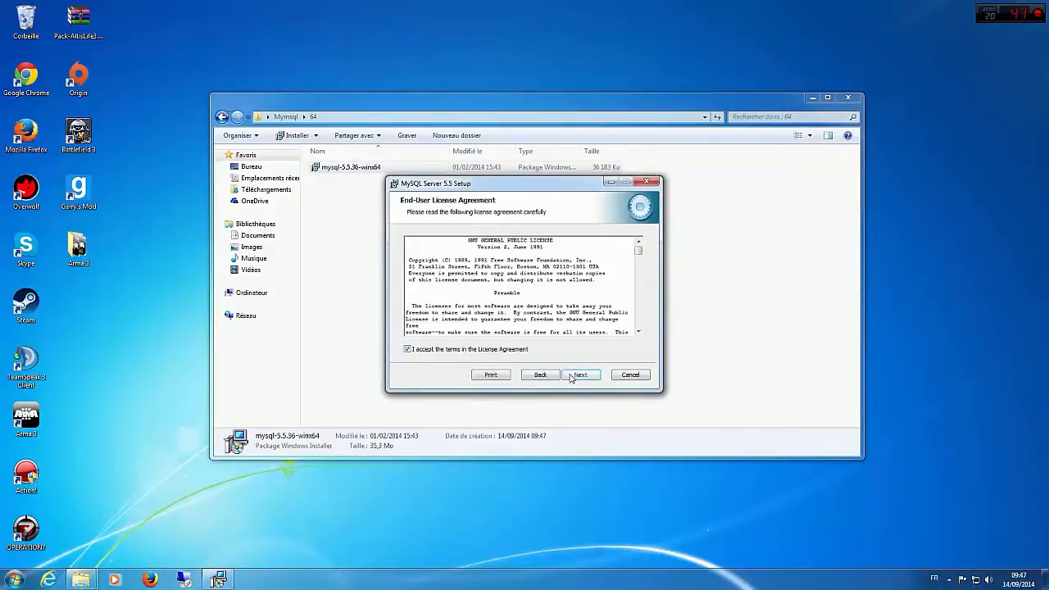
pyautogui.click(571, 376)
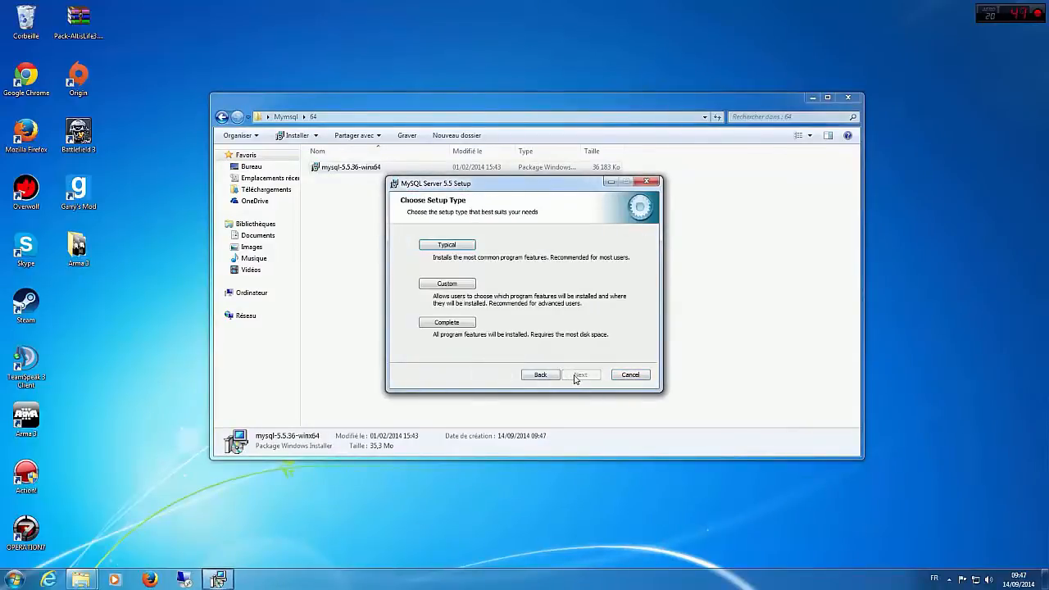
pyautogui.click(456, 326)
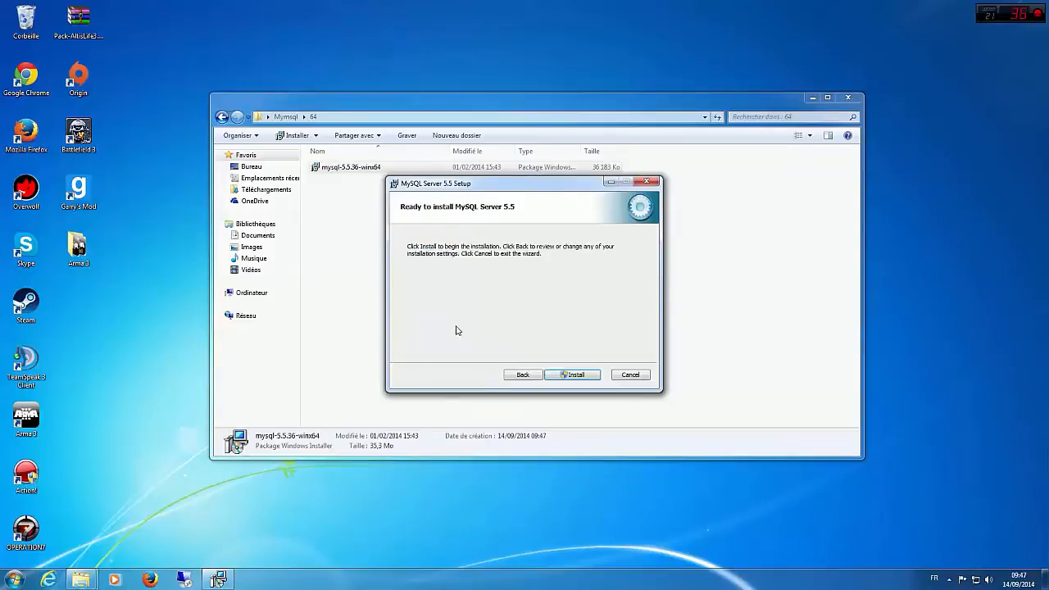
pyautogui.click(574, 374)
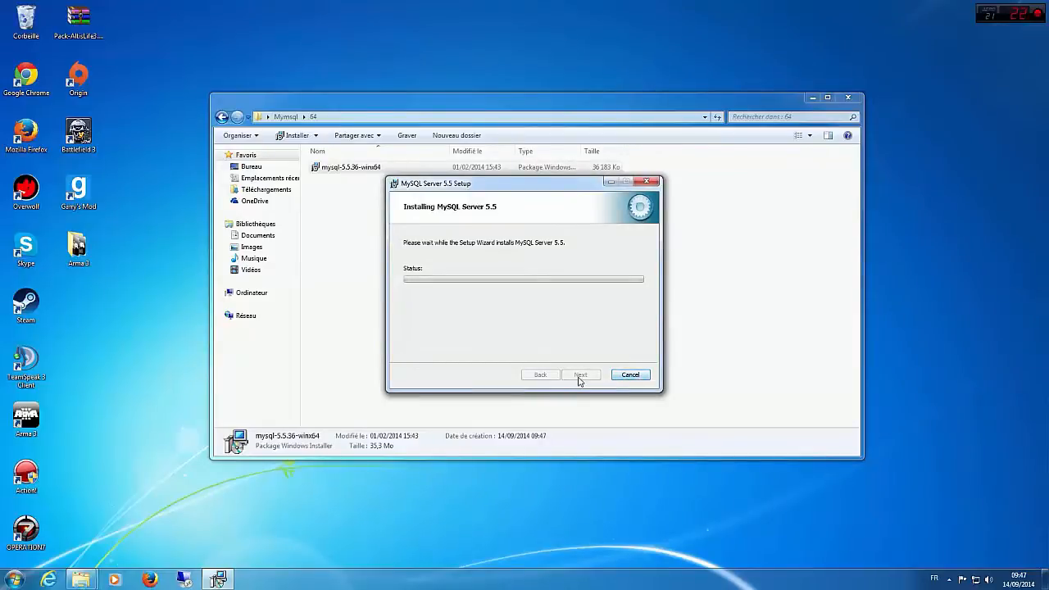
# Step: Move the running setup window aside, relaunch the mysql-5.5.36-winx64 installer, accept the licence and start a Typical installation
pyautogui.moveTo(522, 193); pyautogui.dragTo(299, 309)
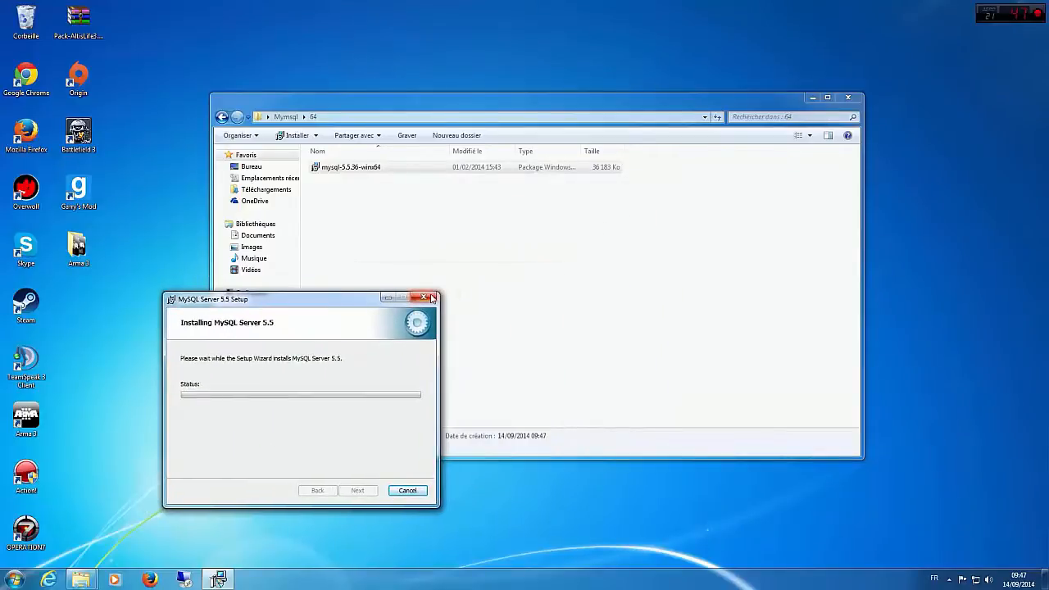
pyautogui.click(340, 157)
pyautogui.doubleClick(345, 167)
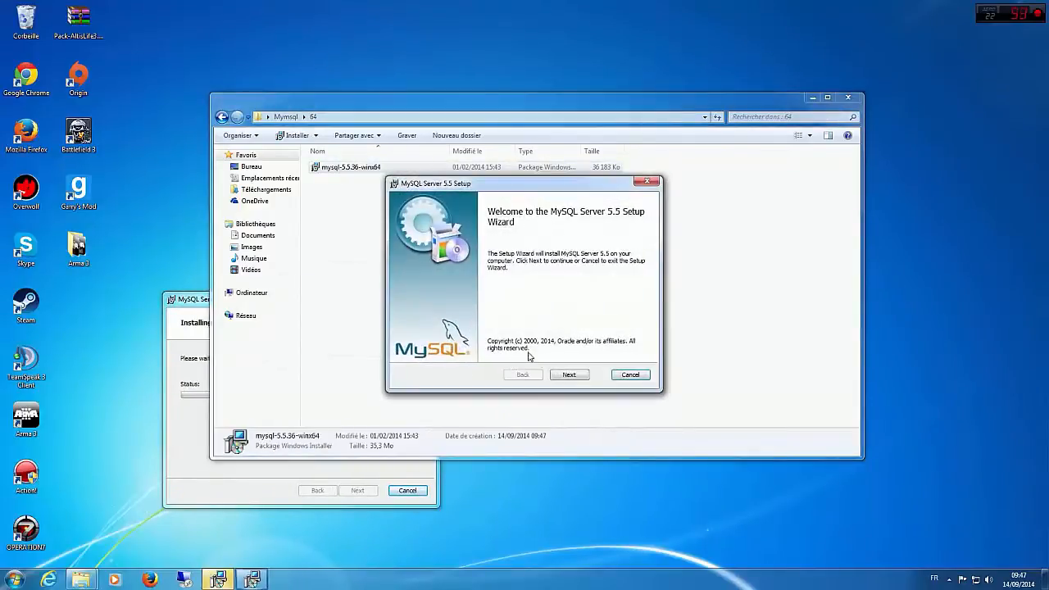
pyautogui.click(560, 375)
pyautogui.click(480, 348)
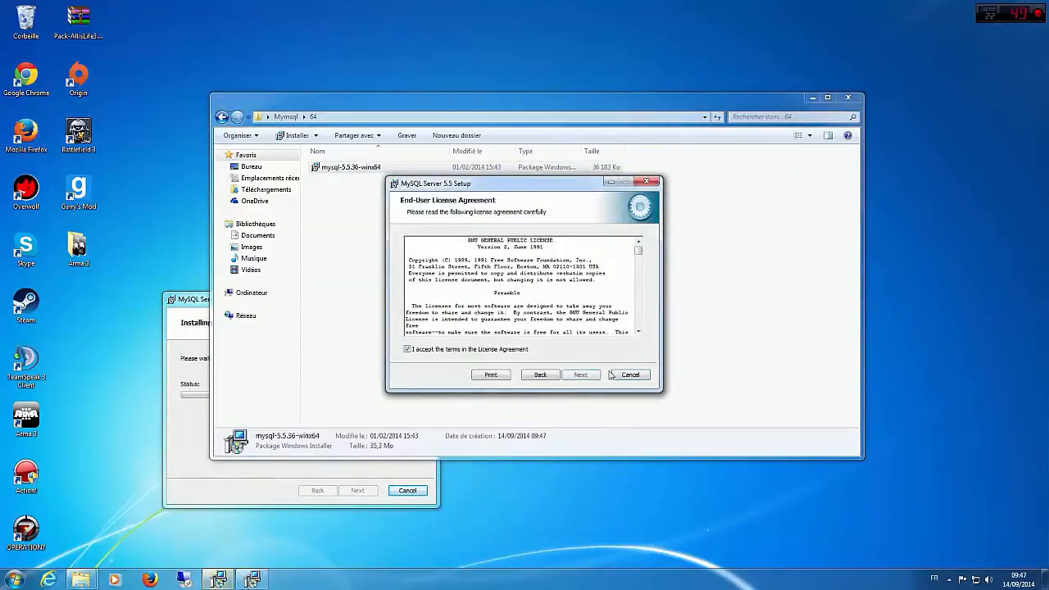
pyautogui.click(570, 374)
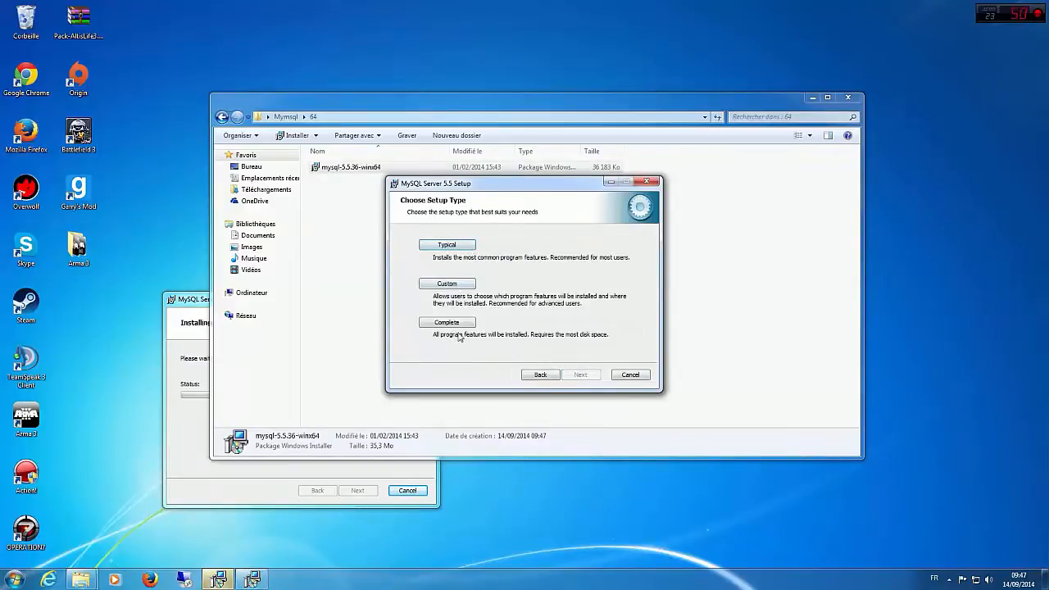
pyautogui.click(444, 247)
pyautogui.click(572, 375)
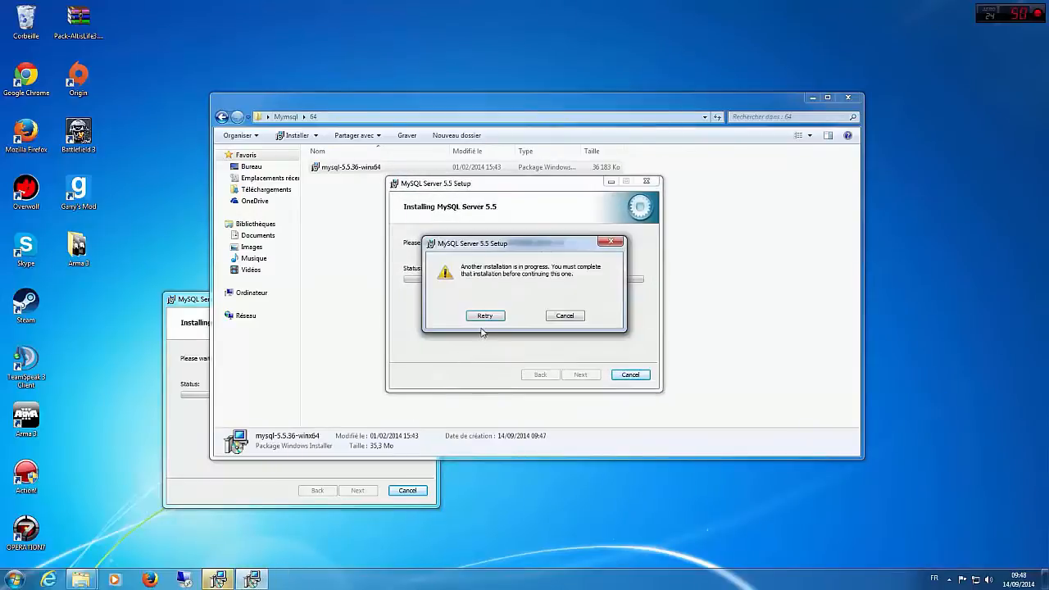
# Step: Cancel the first MySQL Server 5.5 installation, finish its wizard and retry the Typical installation
pyautogui.click(309, 496)
pyautogui.click(508, 305)
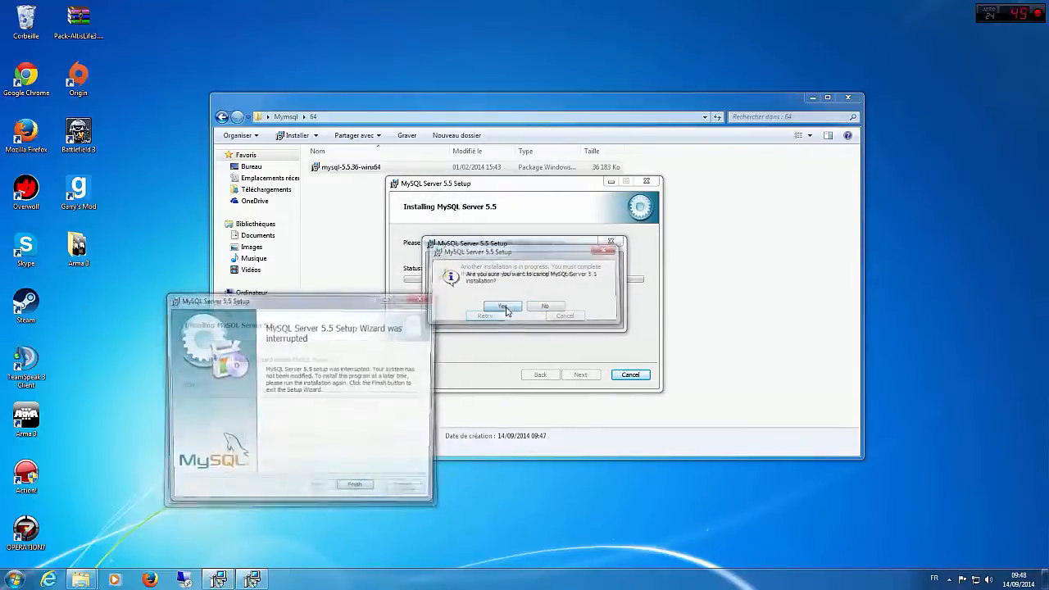
pyautogui.click(357, 490)
pyautogui.click(484, 316)
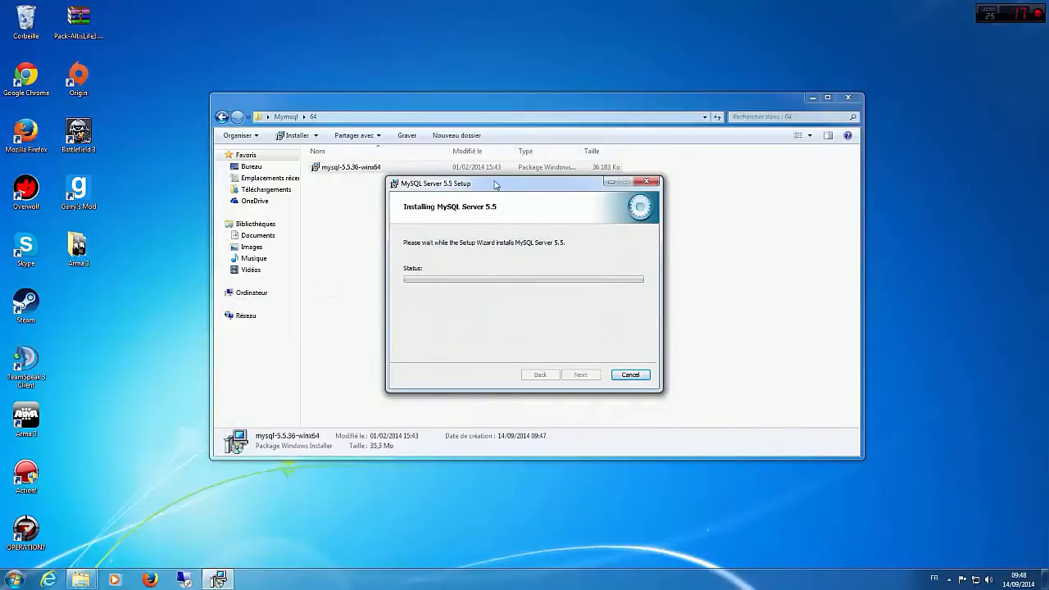
# Step: Move the MySQL setup window clear of the folder window, and minimise the 64 folder window
pyautogui.moveTo(501, 183); pyautogui.dragTo(847, 54)
pyautogui.moveTo(580, 107); pyautogui.dragTo(430, 119)
pyautogui.click(516, 235)
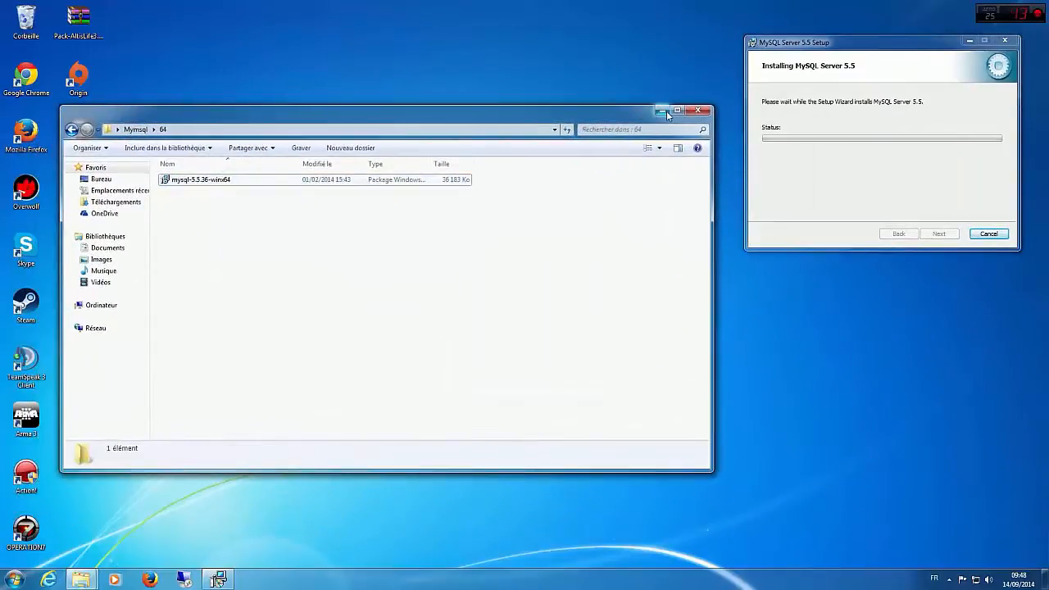
pyautogui.click(666, 111)
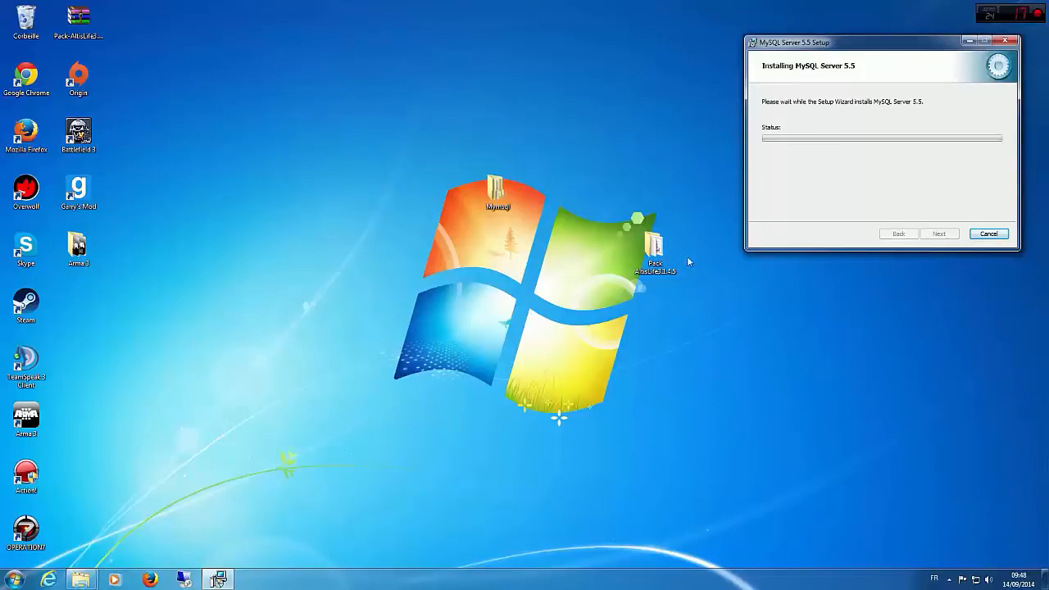
# Step: Open the Pack AltisLife3.1.4.5 folder and reposition its window to show the pack's files
pyautogui.doubleClick(654, 250)
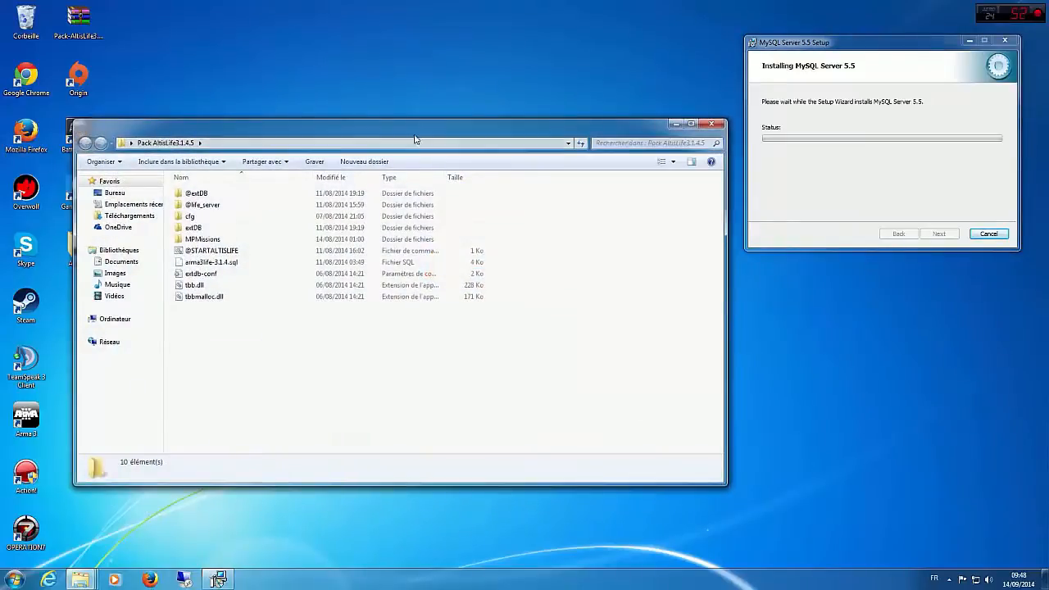
pyautogui.moveTo(414, 139); pyautogui.dragTo(486, 149)
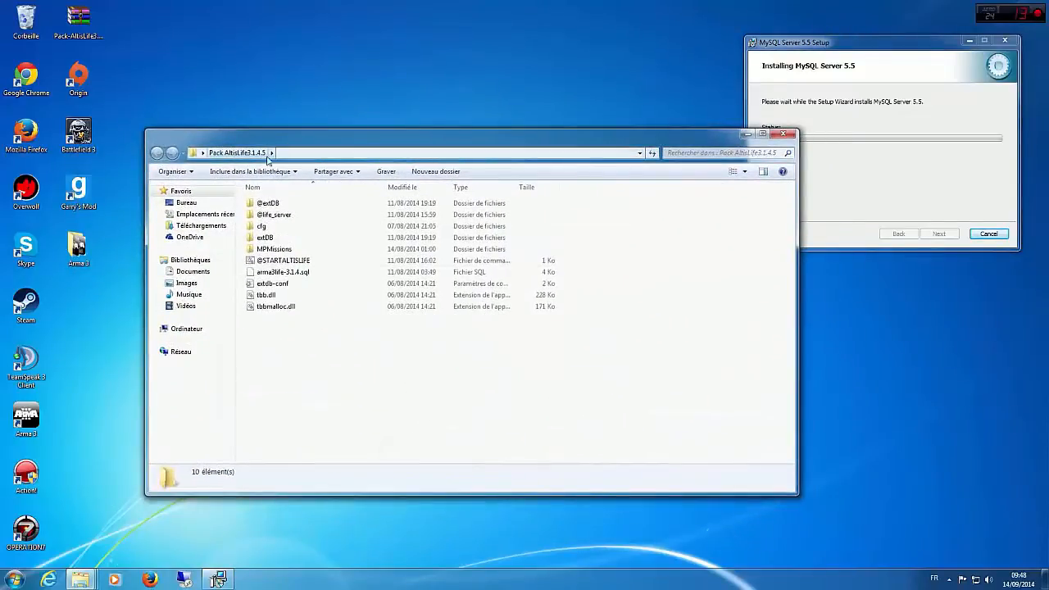
pyautogui.moveTo(342, 360); pyautogui.dragTo(302, 342)
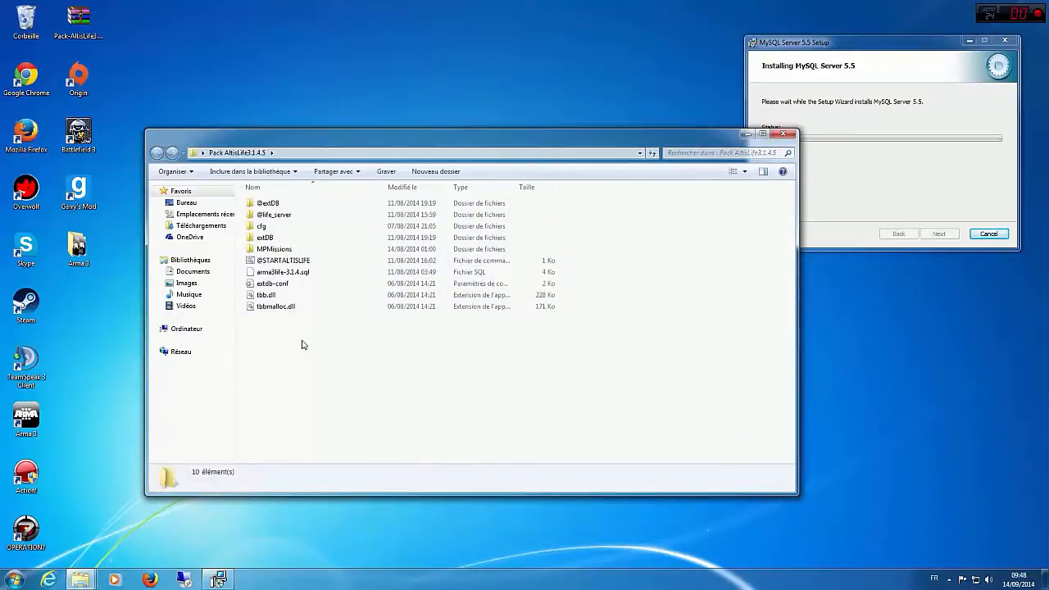
# Step: Check the file properties of tbbmalloc.dll and tbb.dll in the pack folder
pyautogui.rightClick(281, 308)
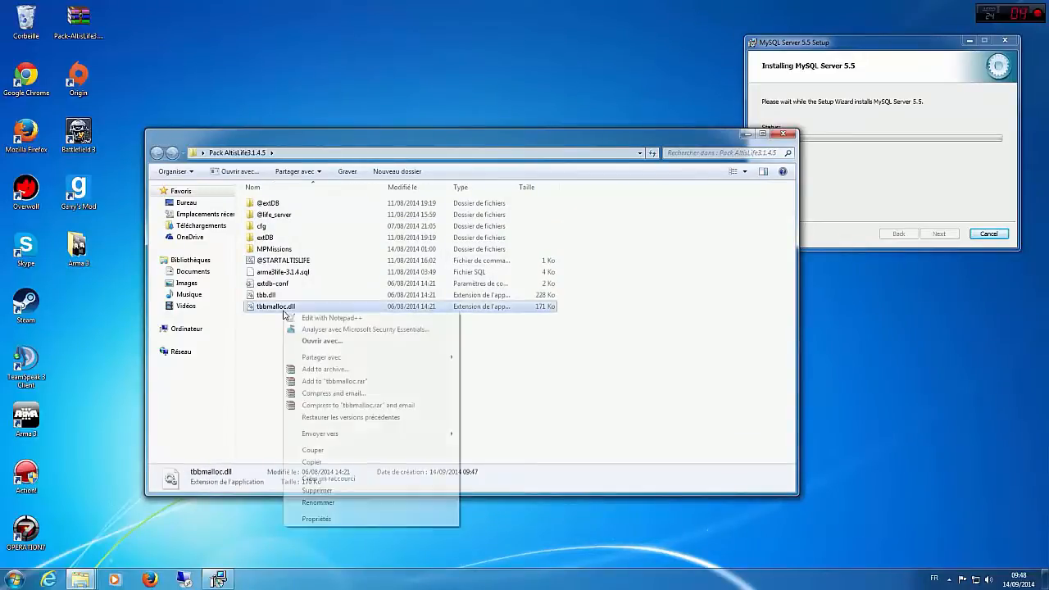
pyautogui.click(347, 519)
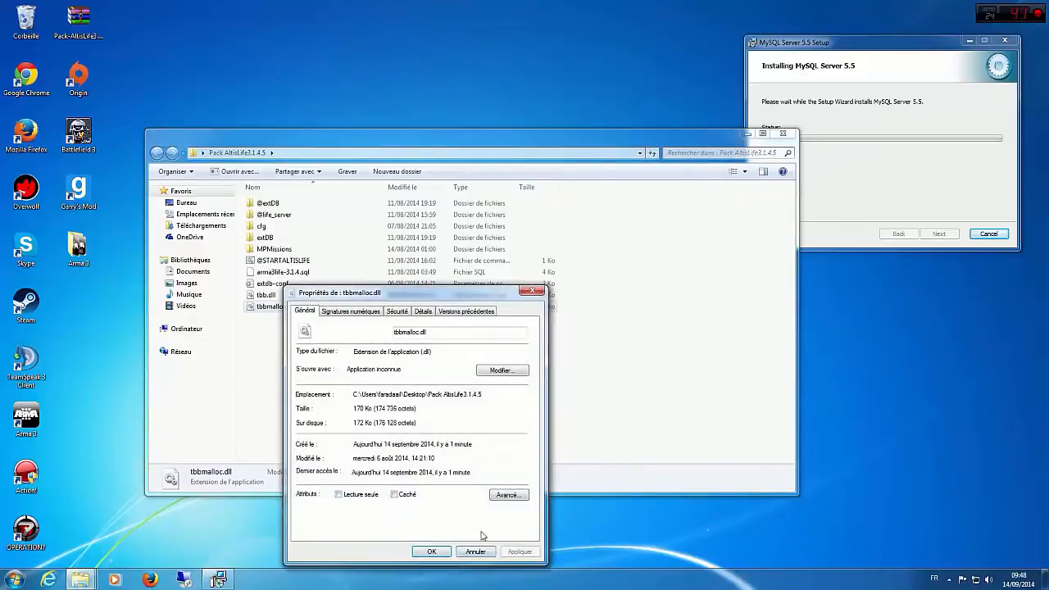
pyautogui.click(421, 552)
pyautogui.click(264, 295)
pyautogui.rightClick(270, 296)
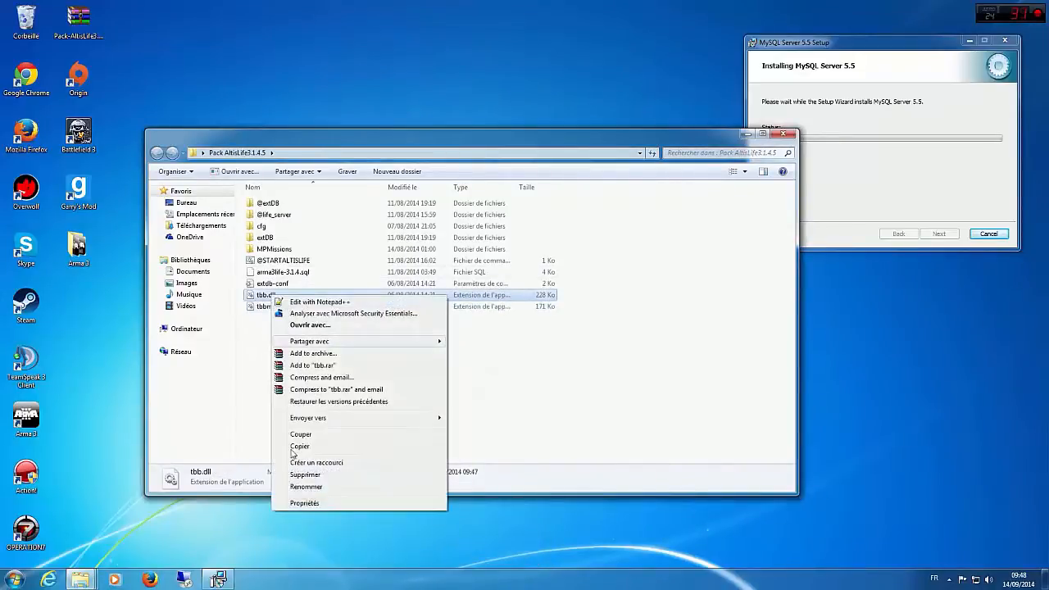
pyautogui.click(289, 503)
pyautogui.click(416, 548)
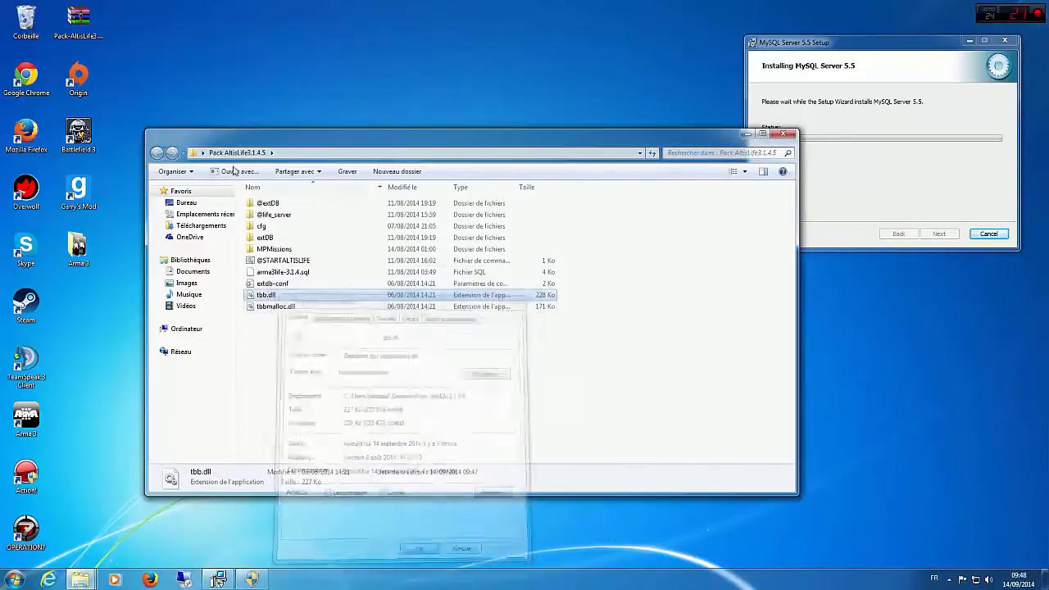
# Step: Bring up the pending permission request and allow the MySQL Server 5.5 installation to proceed
pyautogui.click(258, 578)
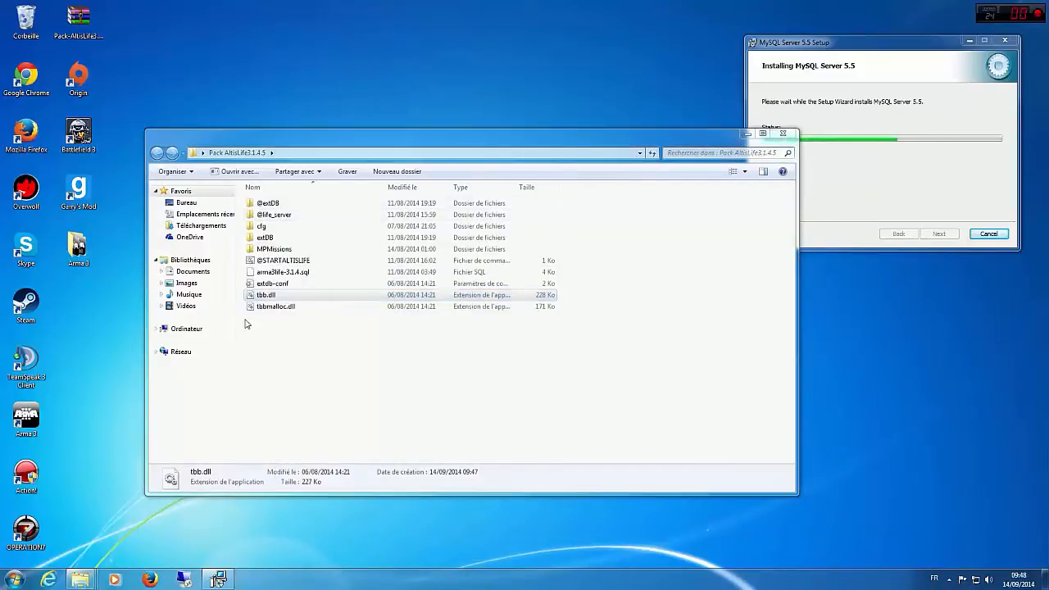
# Step: Dismiss the nvstreamsvc.exe application error and check the file properties of extdb-conf in the pack folder
pyautogui.click(276, 284)
pyautogui.rightClick(277, 283)
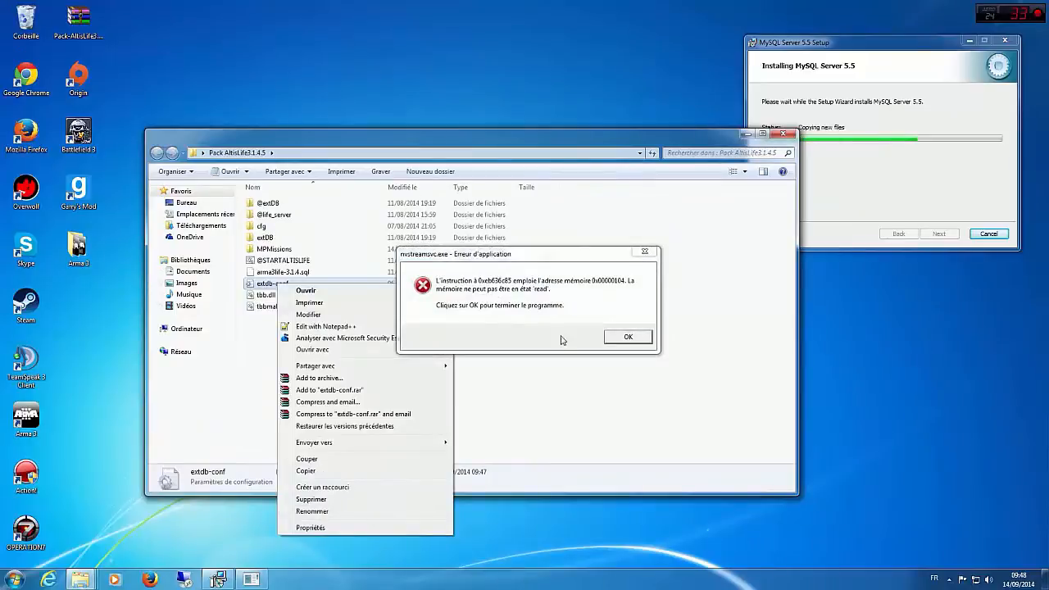
pyautogui.click(568, 298)
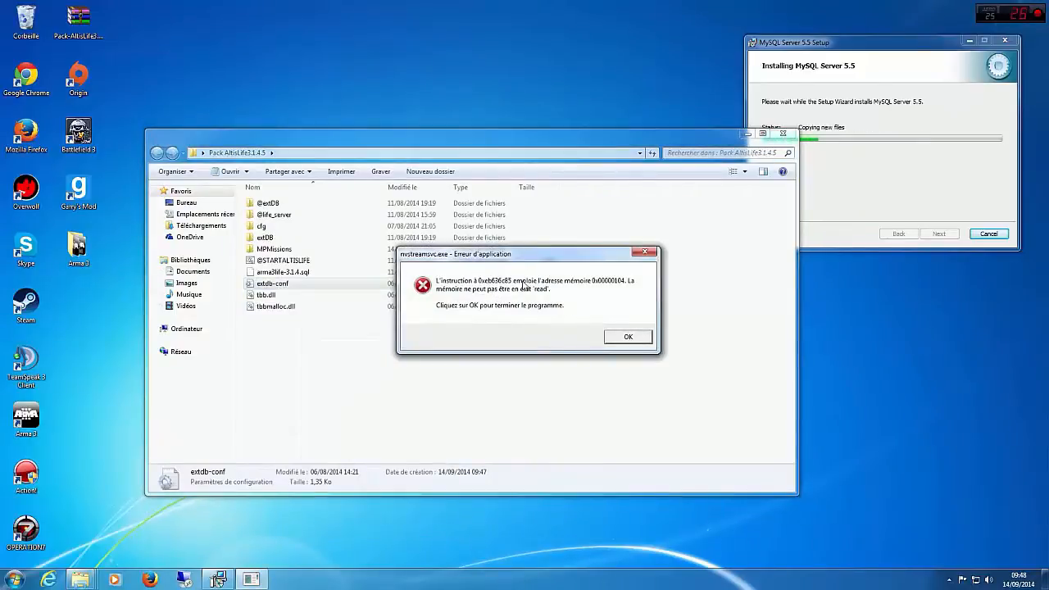
pyautogui.click(627, 337)
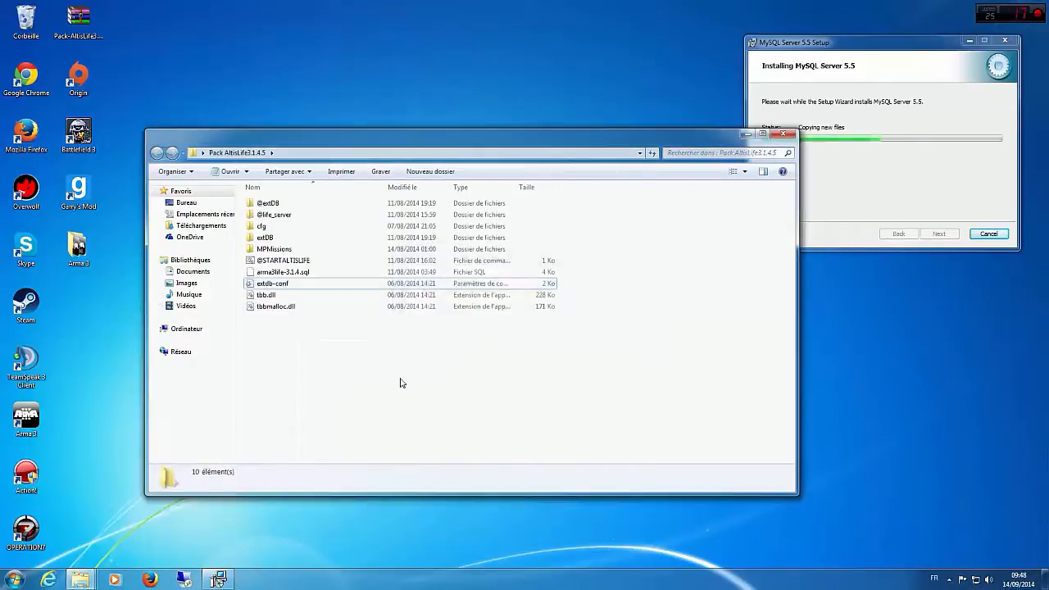
pyautogui.rightClick(295, 282)
pyautogui.click(332, 524)
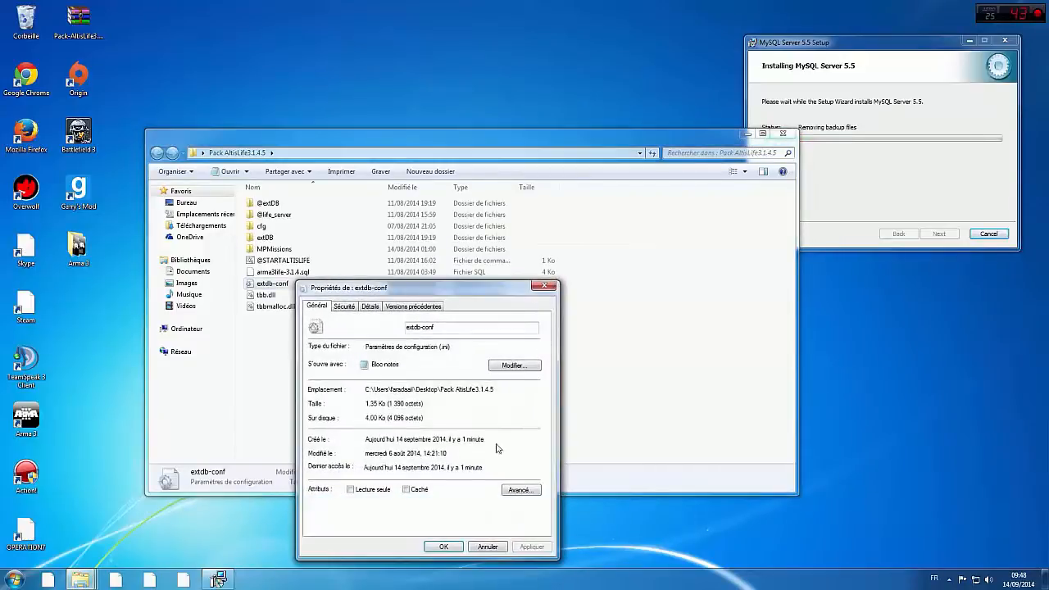
pyautogui.click(443, 547)
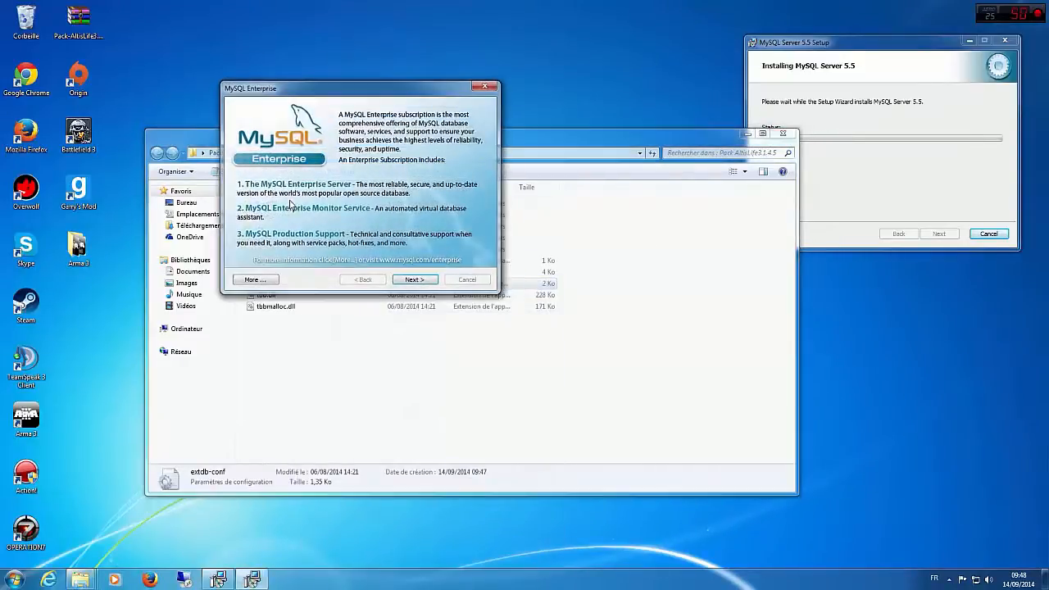
# Step: Go through the MySQL Enterprise pages and finish the MySQL Server 5.5 setup with the Instance Configuration Wizard set to launch
pyautogui.click(412, 279)
pyautogui.click(412, 279)
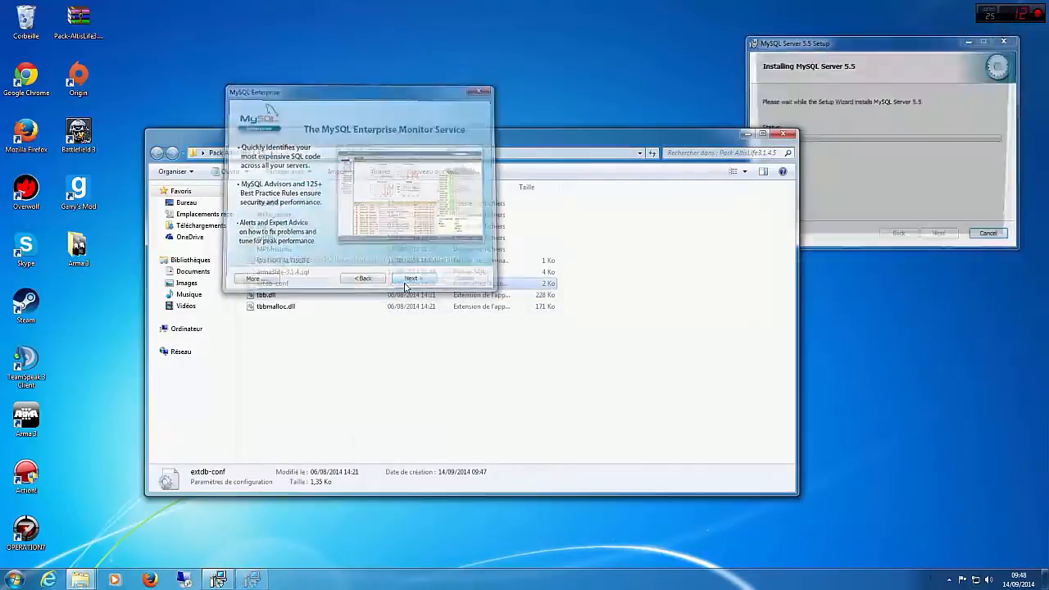
pyautogui.click(956, 188)
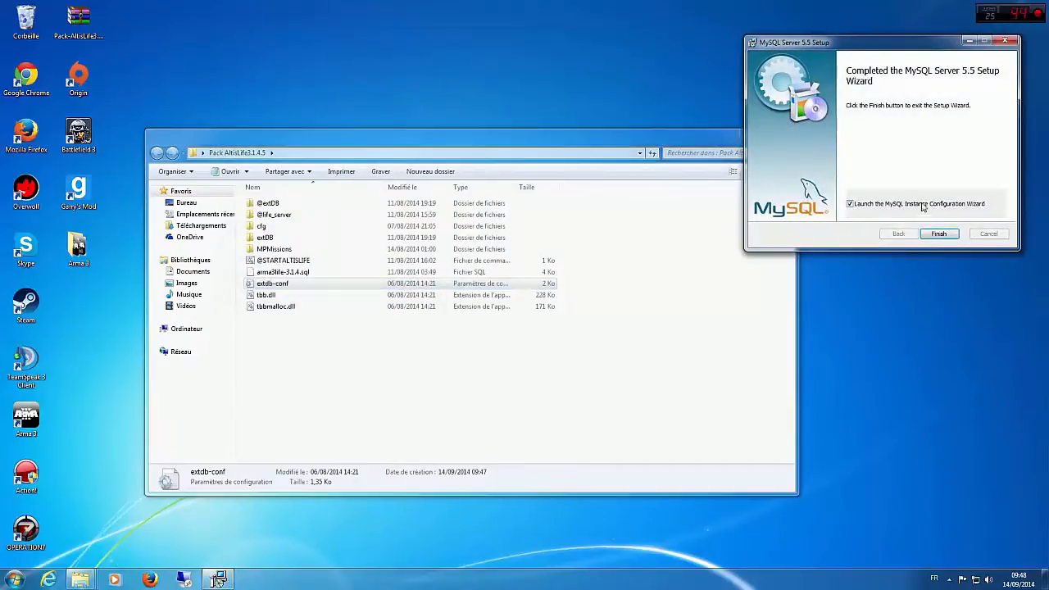
pyautogui.click(926, 235)
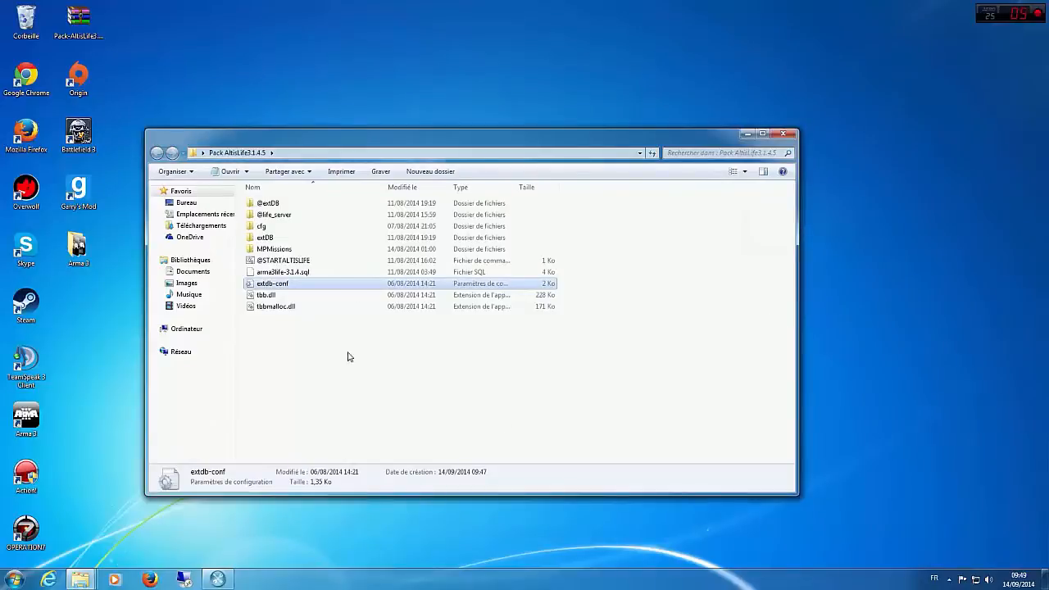
pyautogui.doubleClick(268, 203)
pyautogui.rightClick(270, 204)
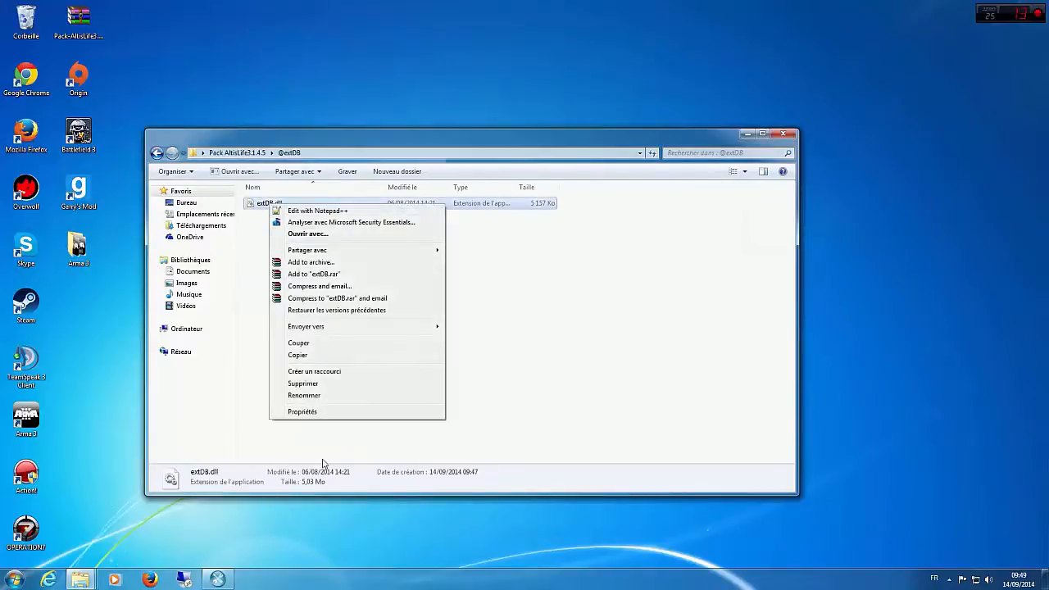
pyautogui.click(331, 415)
pyautogui.click(429, 467)
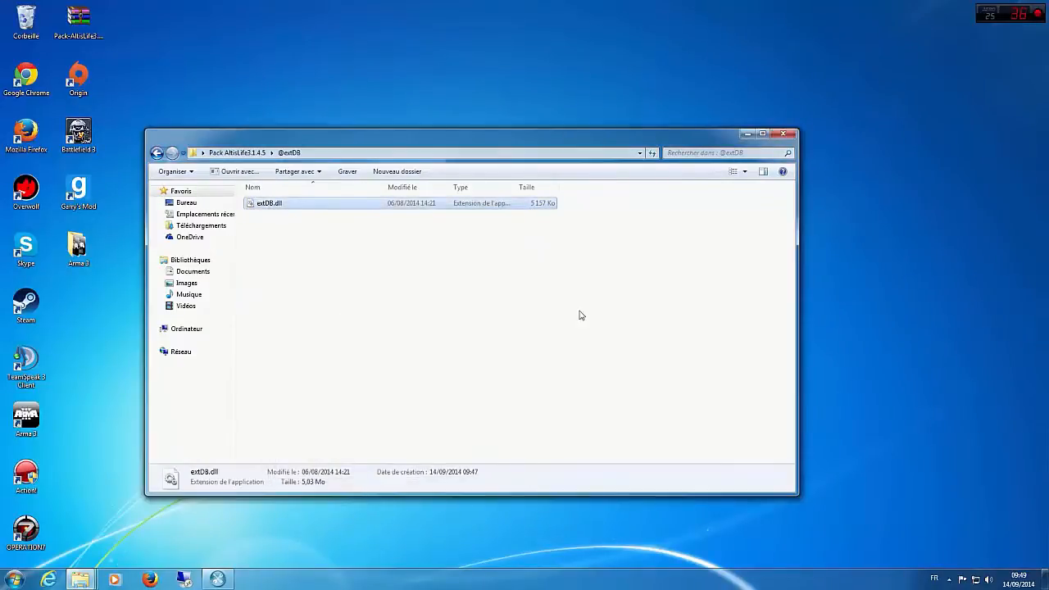
pyautogui.click(783, 133)
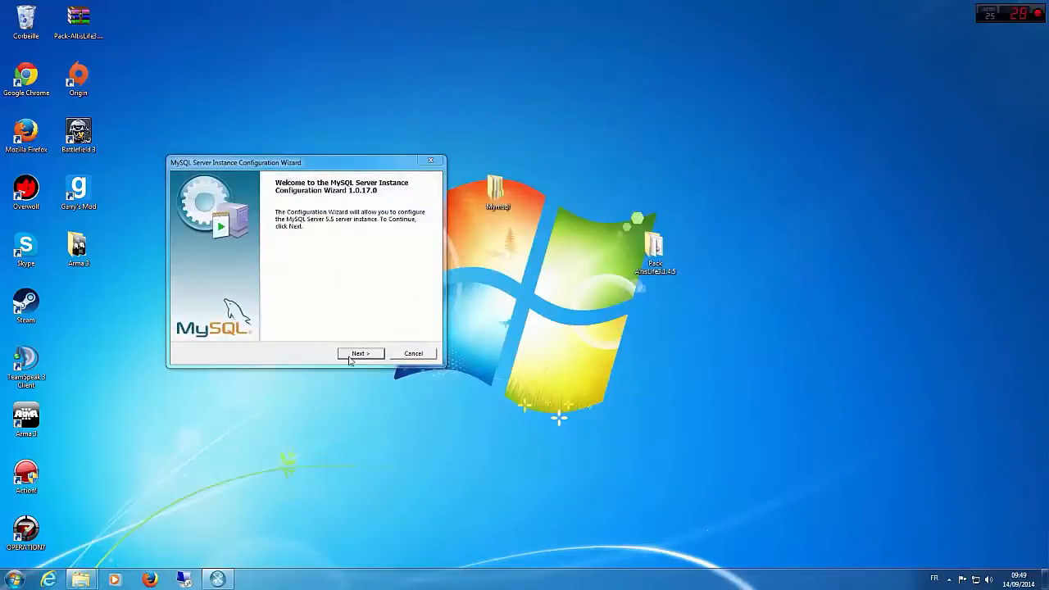
# Step: Choose Standard Configuration for the MySQL instance and accept installing it as the automatically launched Windows service MySQL
pyautogui.click(354, 355)
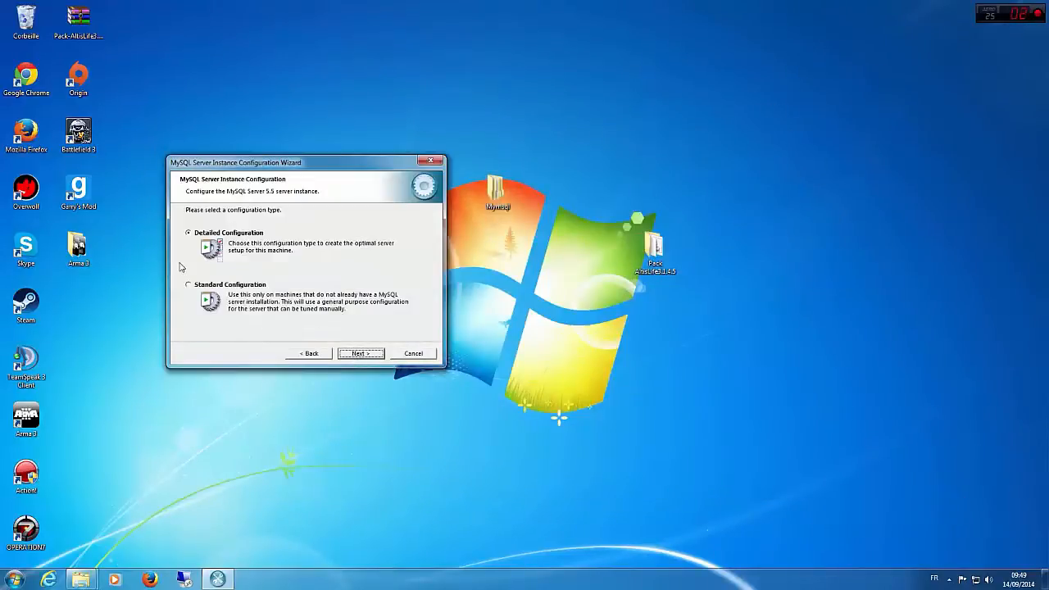
pyautogui.click(211, 286)
pyautogui.click(377, 353)
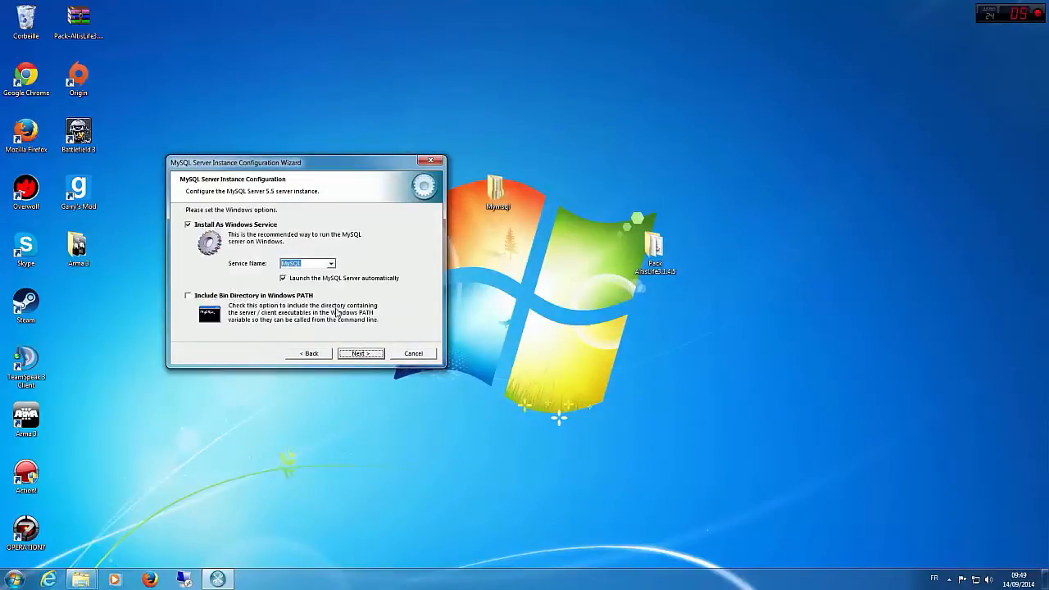
pyautogui.click(359, 353)
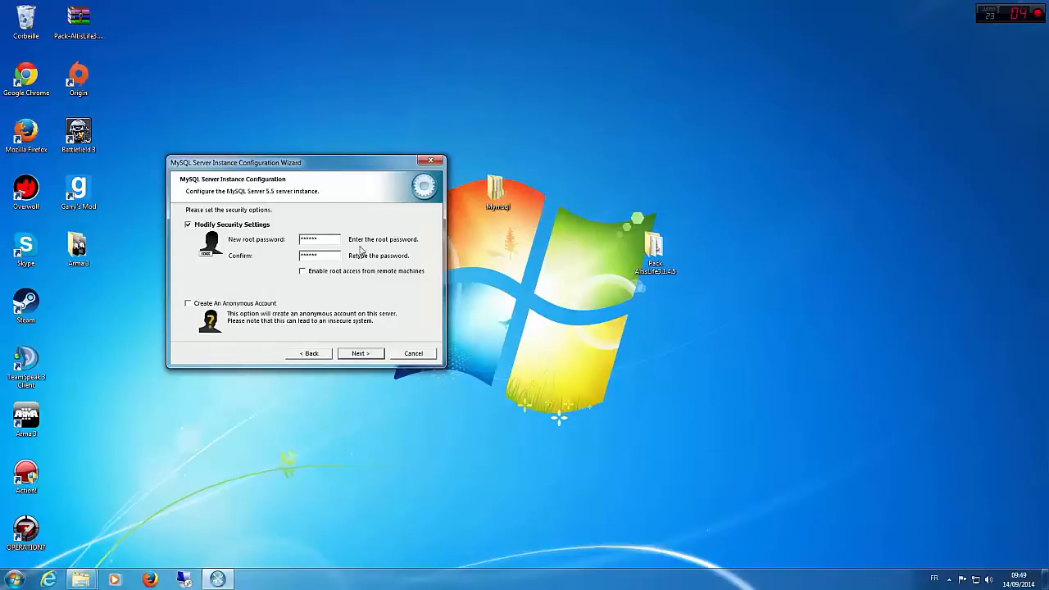
# Step: Enable root access from remote machines in the security settings and execute the MySQL instance configuration
pyautogui.click(308, 276)
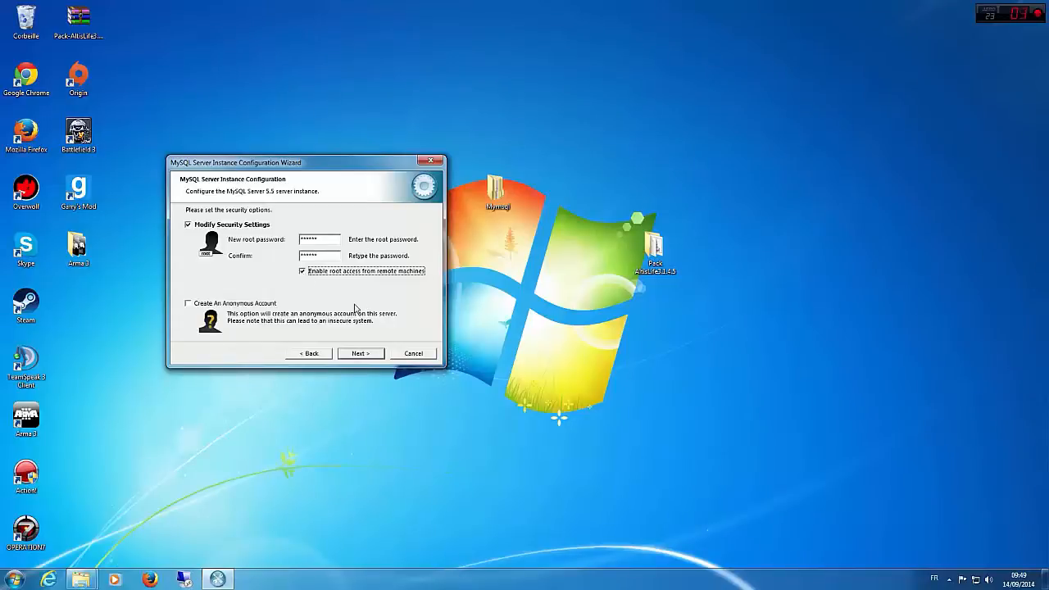
pyautogui.click(361, 354)
pyautogui.click(362, 355)
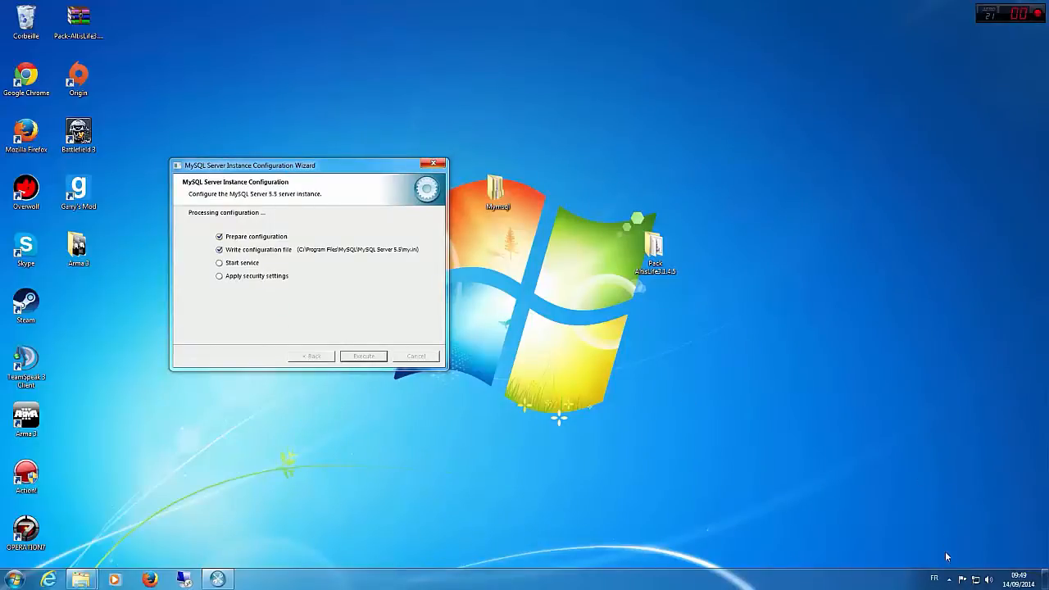
pyautogui.click(950, 578)
pyautogui.click(949, 578)
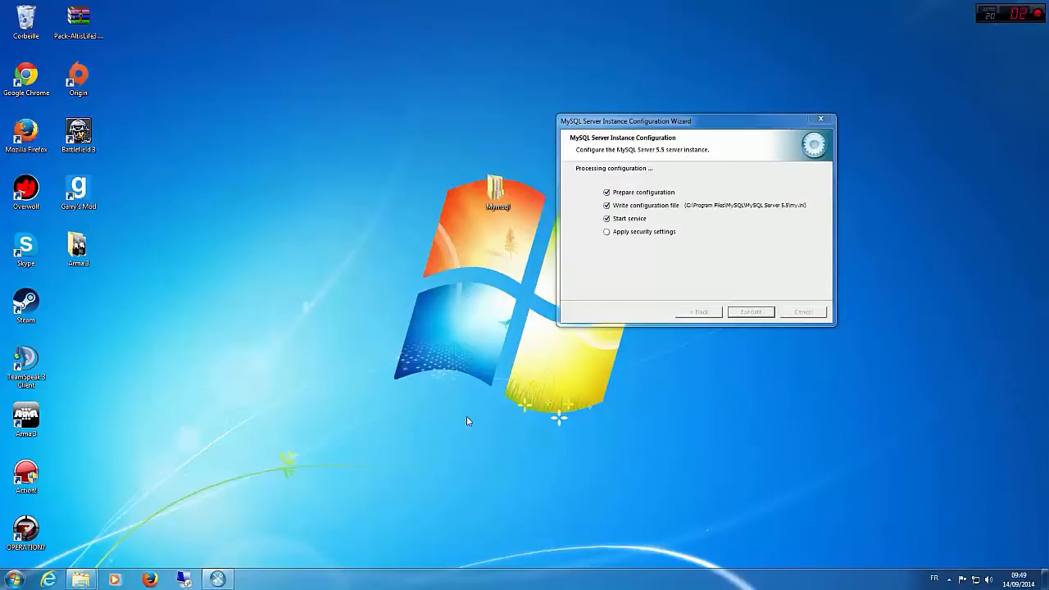
# Step: Move the Mymsql folder below the Arma 3 desktop icon and finish the MySQL Server Instance Configuration Wizard
pyautogui.moveTo(496, 192); pyautogui.dragTo(88, 296)
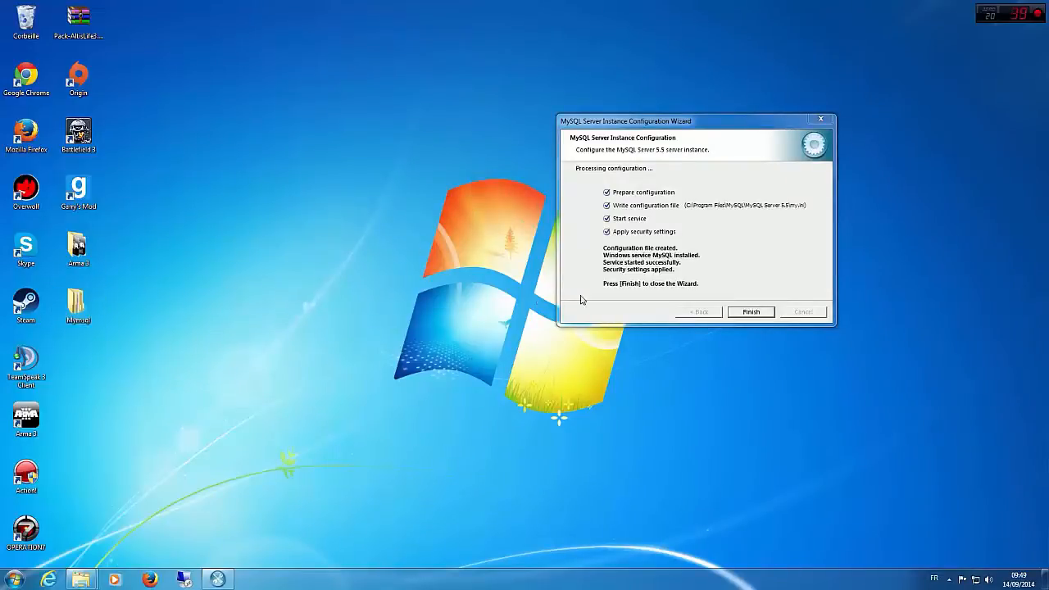
pyautogui.click(751, 312)
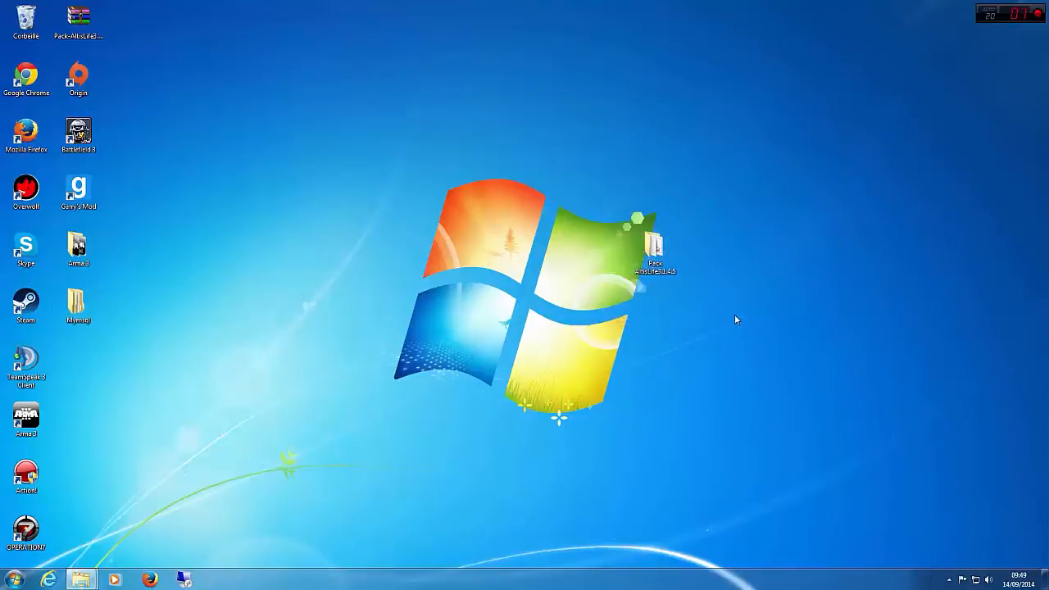
pyautogui.click(949, 579)
pyautogui.click(574, 437)
# Step: Search for regedit and launch the Windows Registry Editor
pyautogui.click(14, 579)
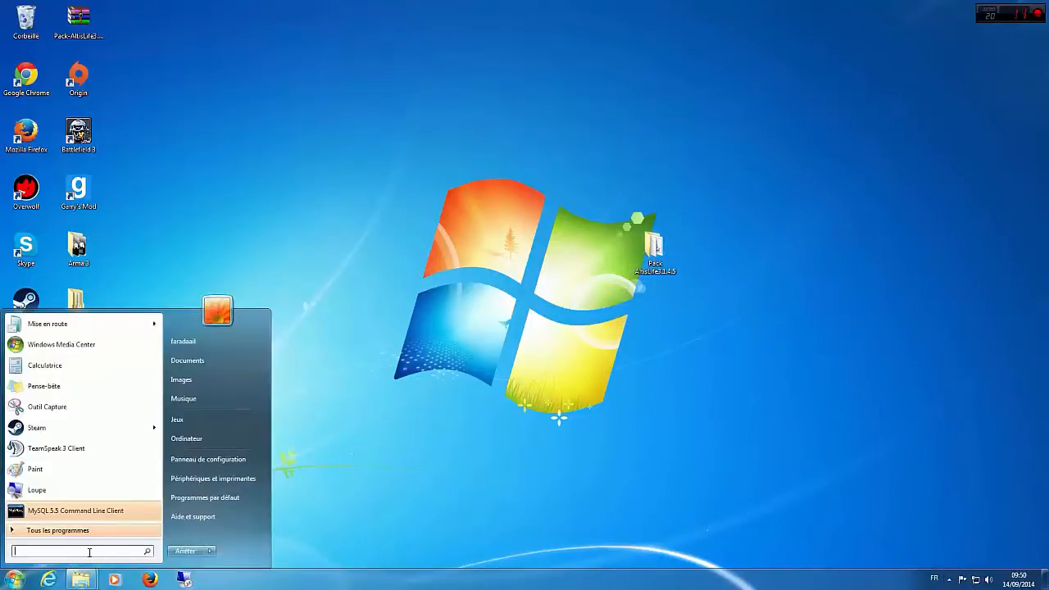
pyautogui.write('rege')
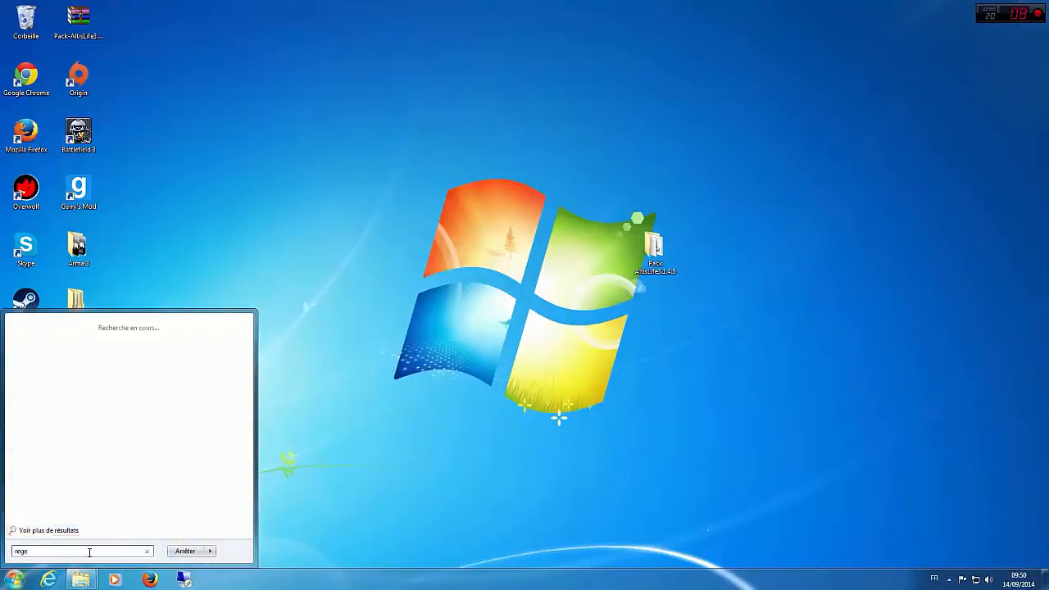
pyautogui.write('dit')
pyautogui.press('Return')
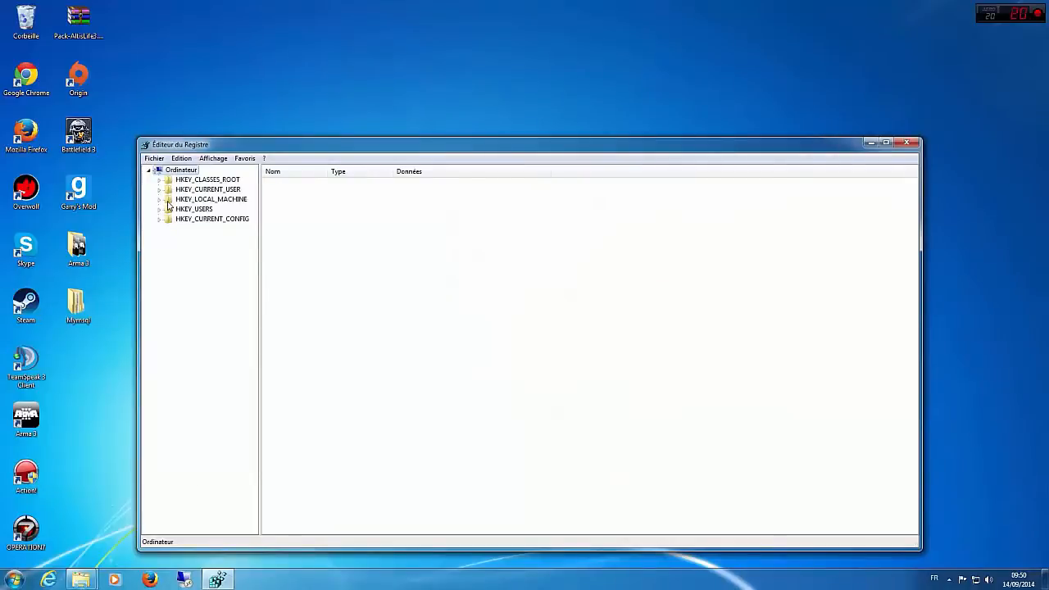
# Step: Examine the subkeys of HKEY_LOCAL_MACHINE\SYSTEM and HKEY_CLASSES_ROOT in the registry tree, collapsing each branch again
pyautogui.click(160, 200)
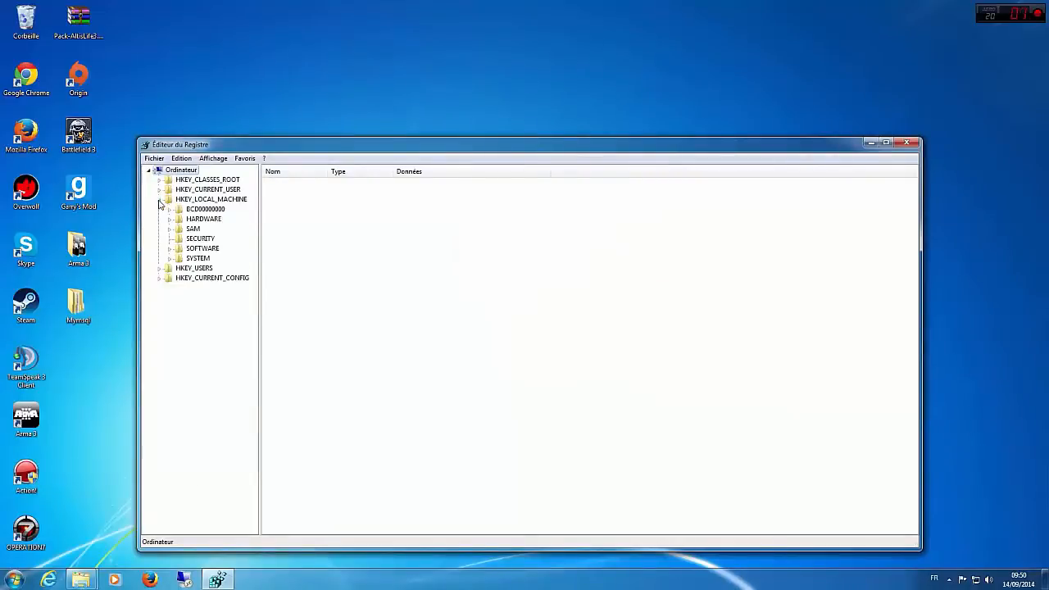
pyautogui.click(170, 259)
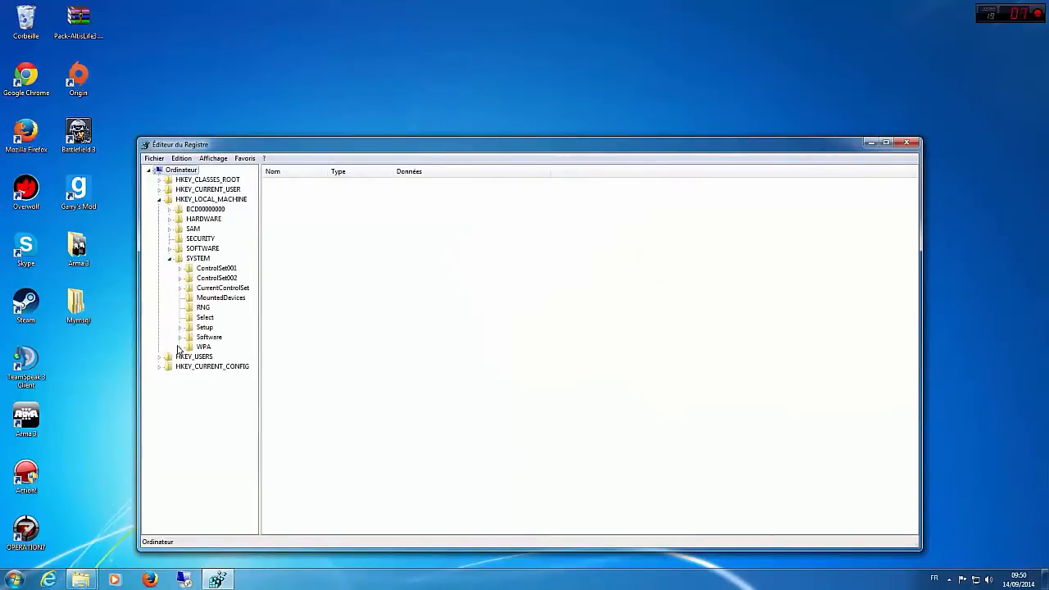
pyautogui.click(170, 259)
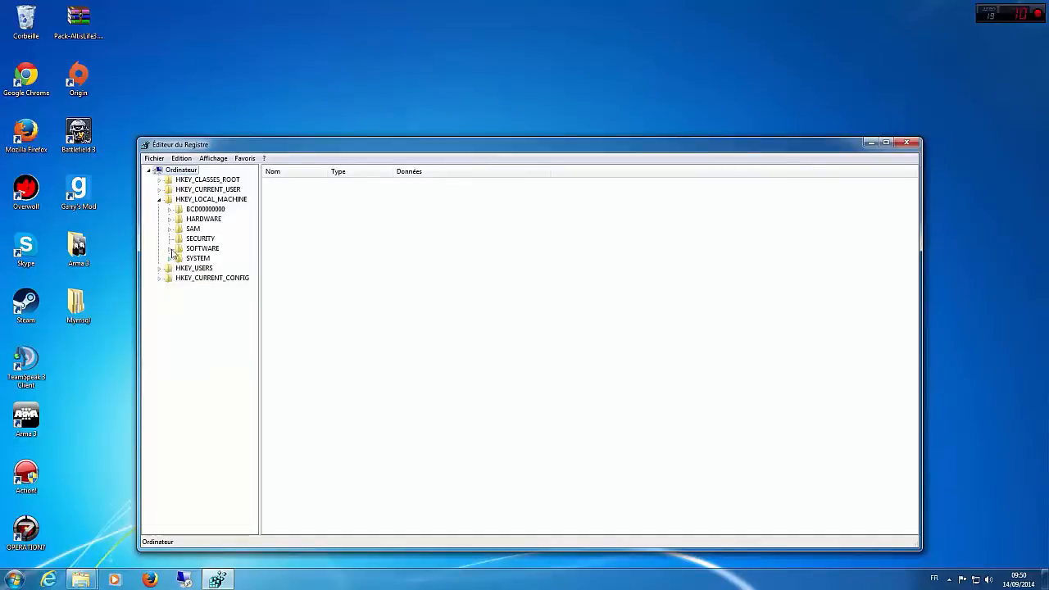
pyautogui.click(160, 200)
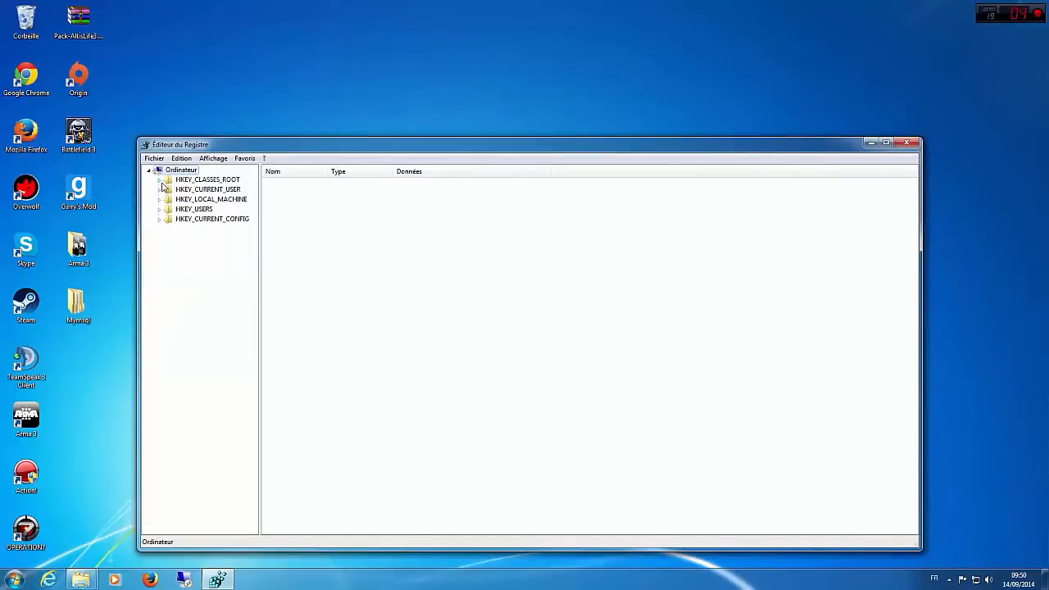
pyautogui.click(159, 181)
pyautogui.scroll(-10, 175, 212)
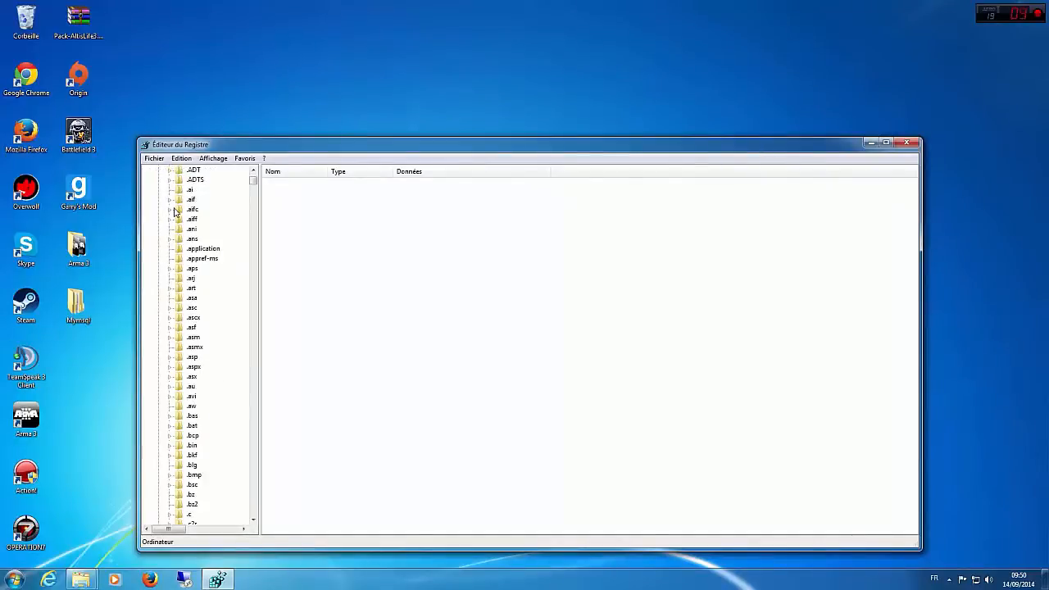
pyautogui.scroll(12, 174, 212)
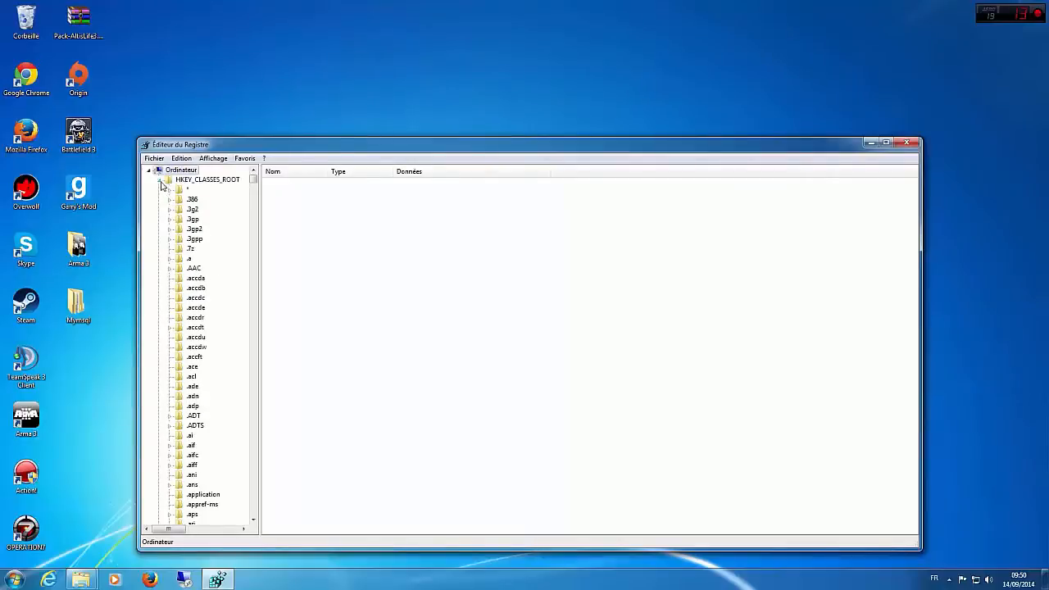
pyautogui.click(160, 180)
# Step: Examine HKEY_CURRENT_CONFIG\System\CurrentControlSet in the registry tree and collapse the branch again
pyautogui.click(160, 219)
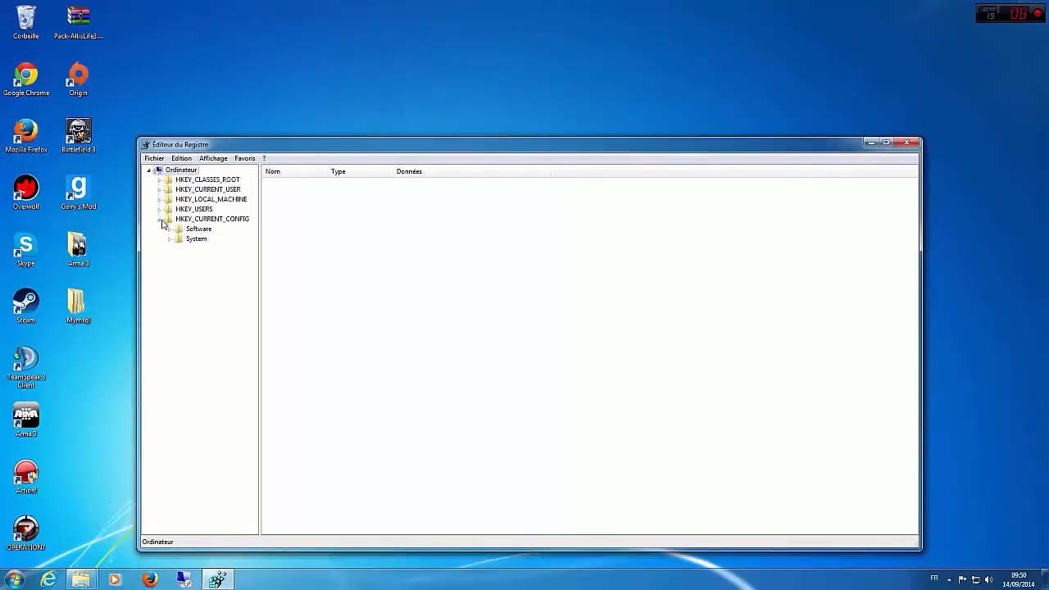
pyautogui.click(170, 239)
pyautogui.click(180, 249)
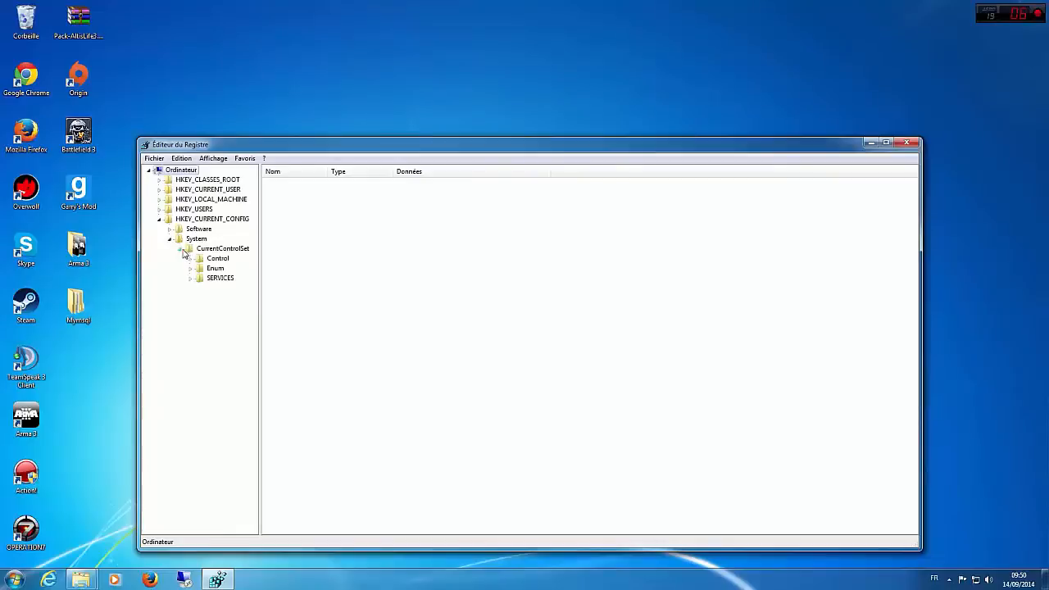
pyautogui.click(180, 249)
pyautogui.click(169, 239)
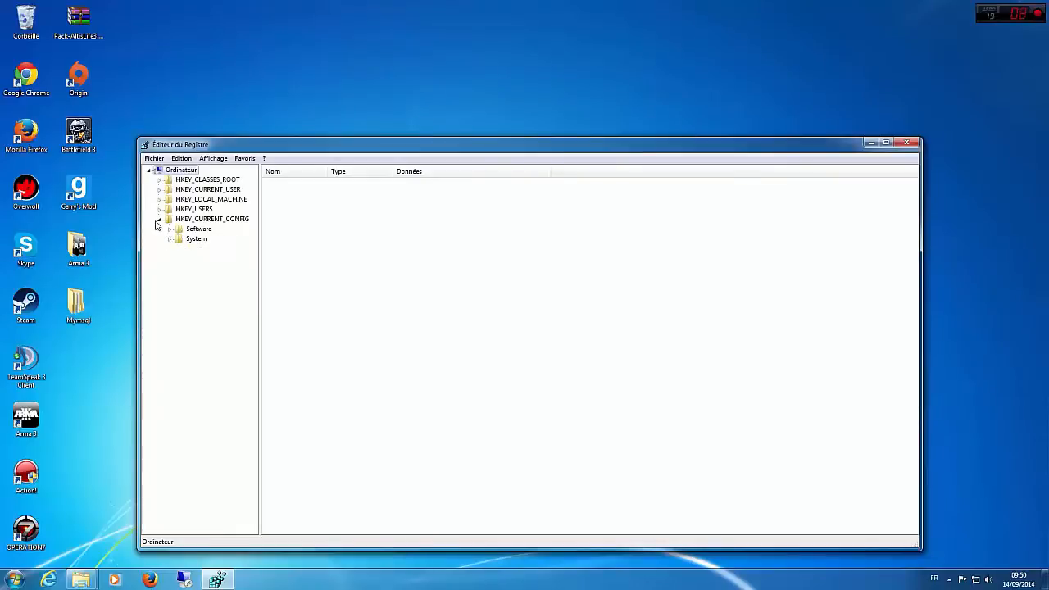
pyautogui.click(159, 218)
# Step: Examine the user subkeys under HKEY_USERS in the registry tree and collapse the branch again
pyautogui.click(160, 209)
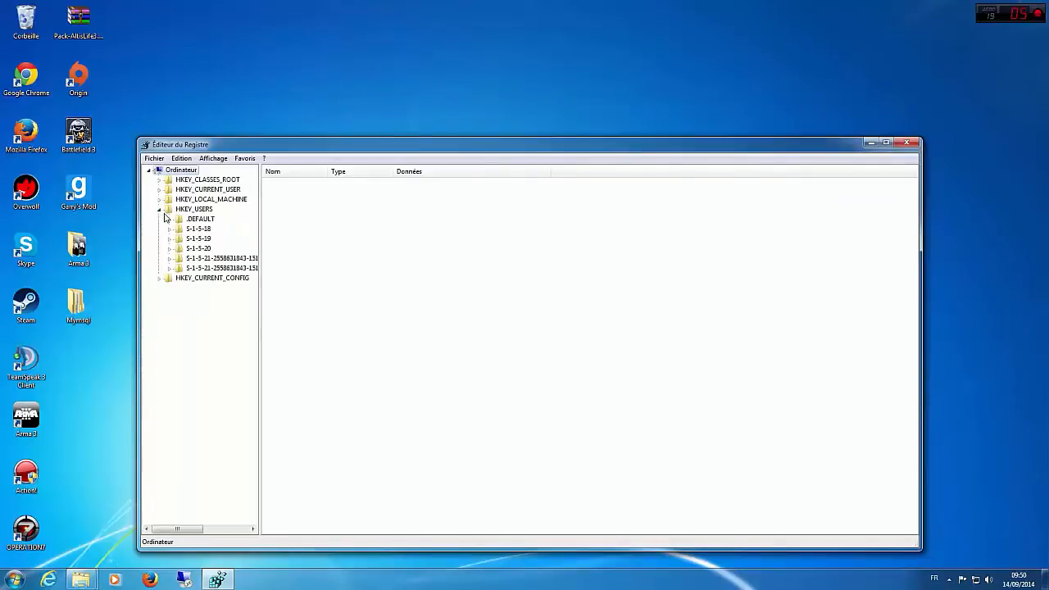
pyautogui.click(170, 268)
pyautogui.scroll(-2, 171, 269)
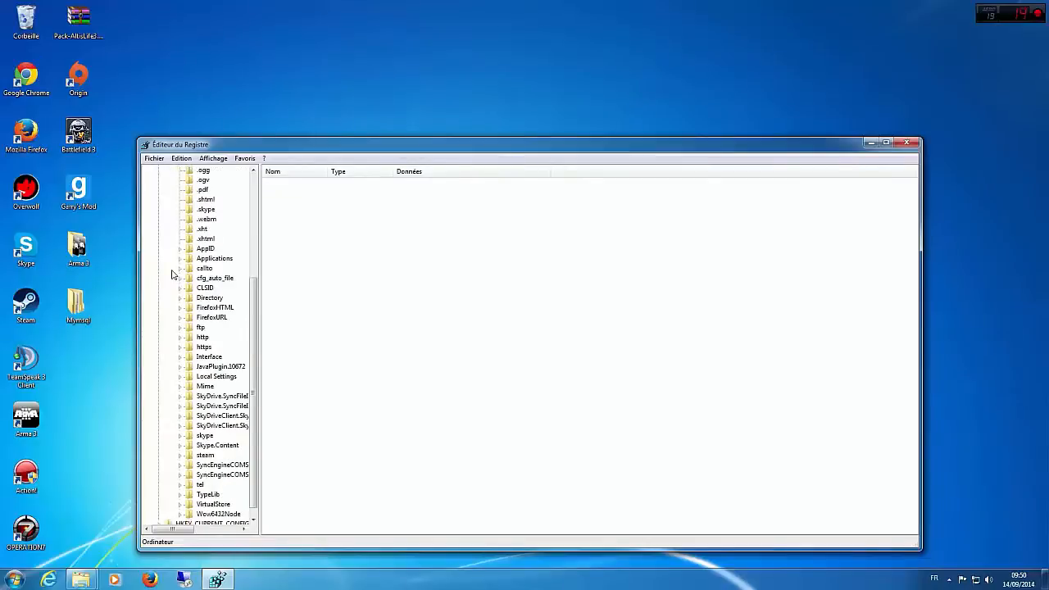
pyautogui.scroll(3, 174, 272)
pyautogui.click(160, 209)
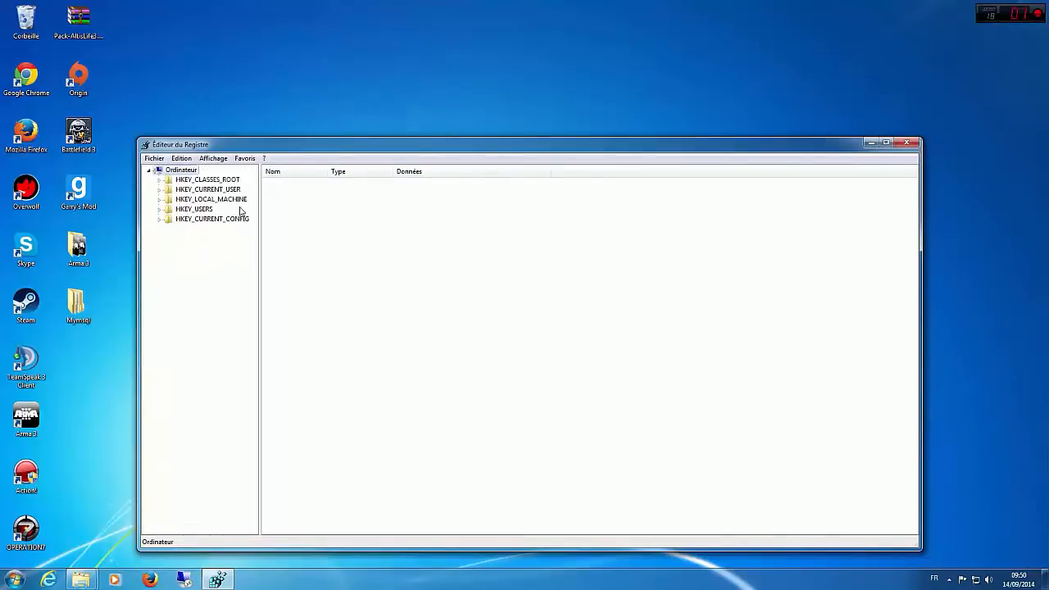
# Step: Examine the HKEY_CURRENT_USER, HKEY_LOCAL_MACHINE and HKEY_USERS branches, collapse each one, and close the Registry Editor
pyautogui.click(160, 190)
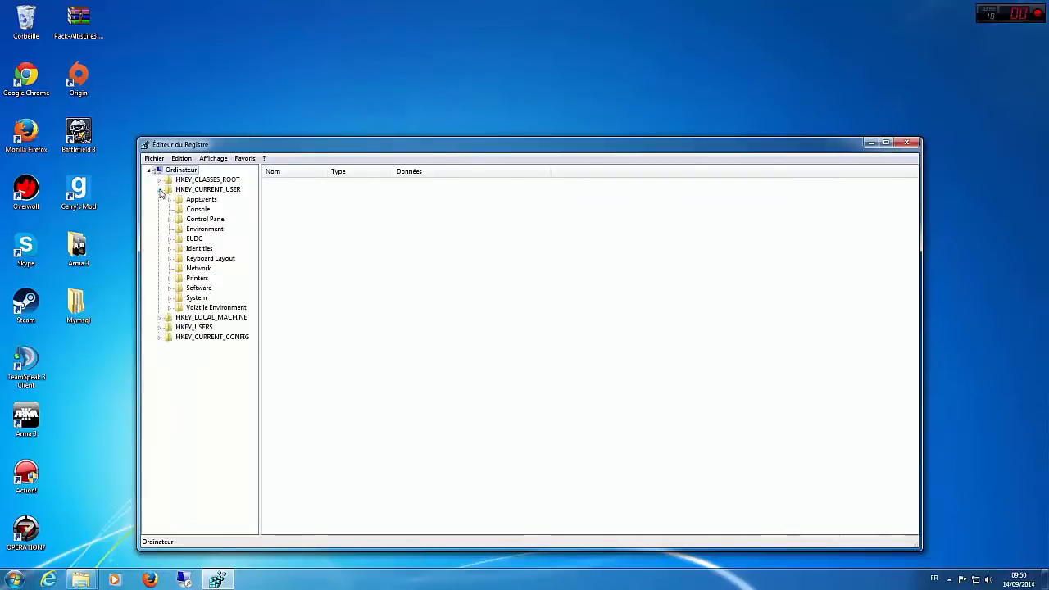
pyautogui.click(160, 189)
pyautogui.click(159, 200)
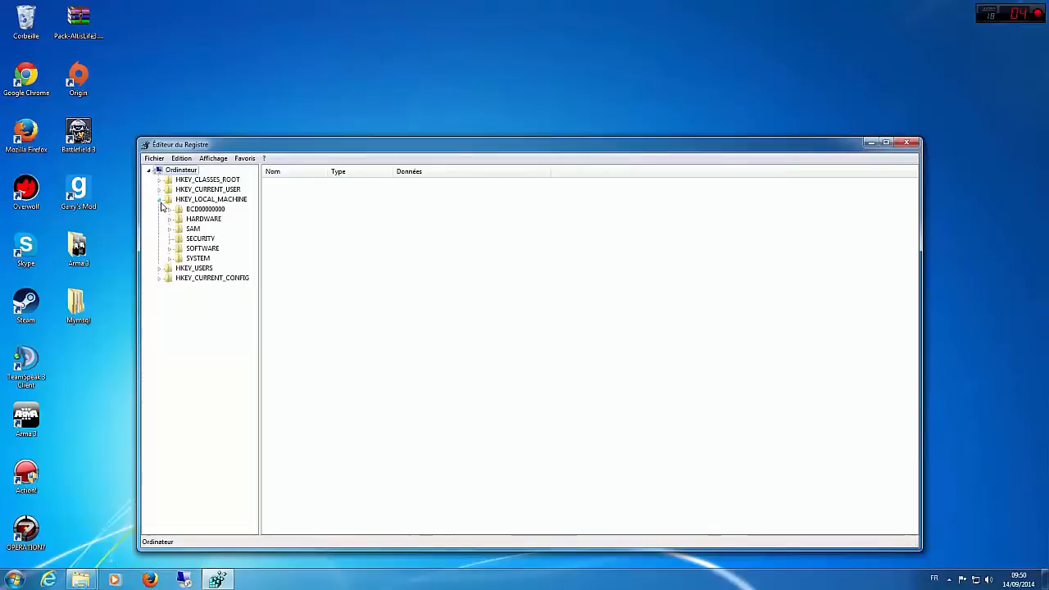
pyautogui.click(159, 201)
pyautogui.click(160, 209)
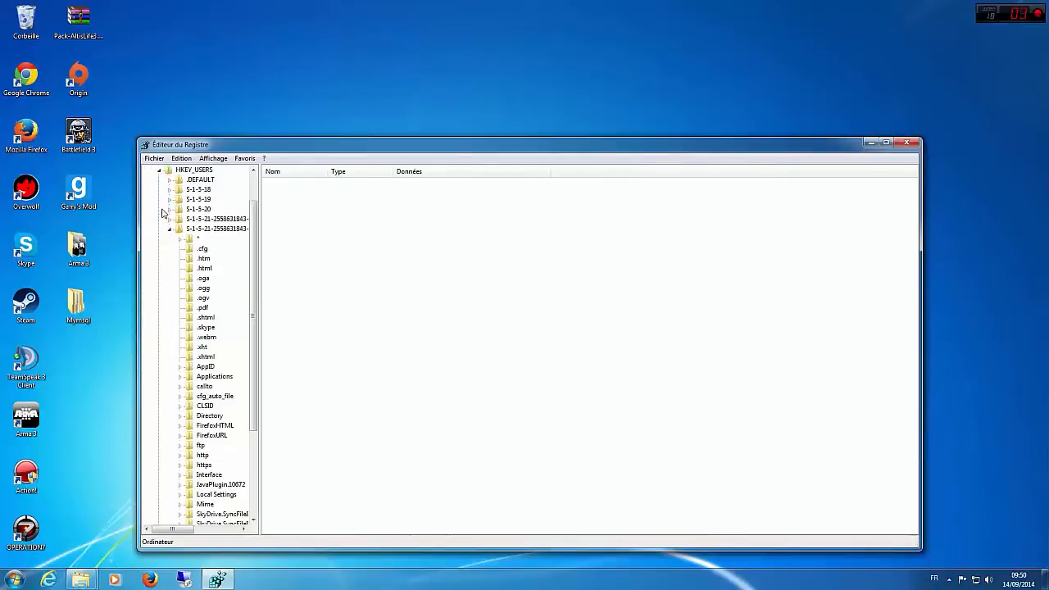
pyautogui.scroll(-2, 204, 287)
pyautogui.scroll(-1, 204, 286)
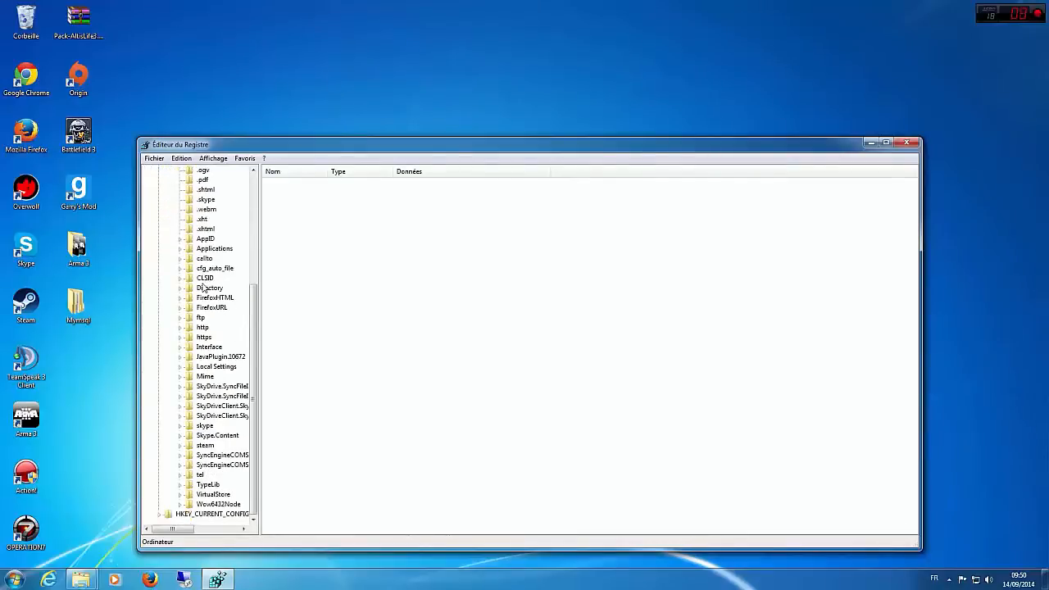
pyautogui.scroll(3, 204, 287)
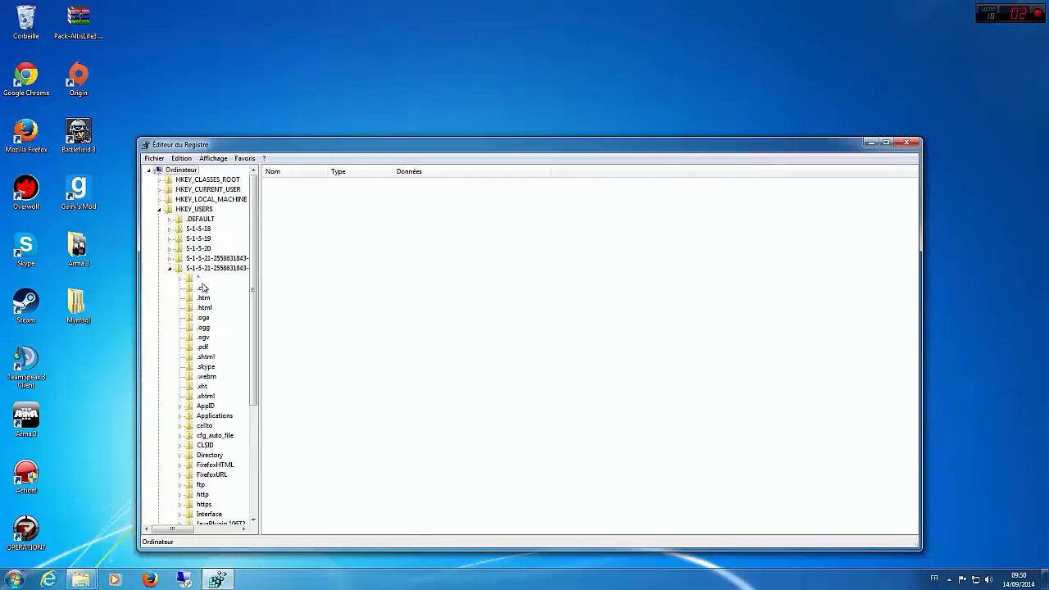
pyautogui.click(160, 209)
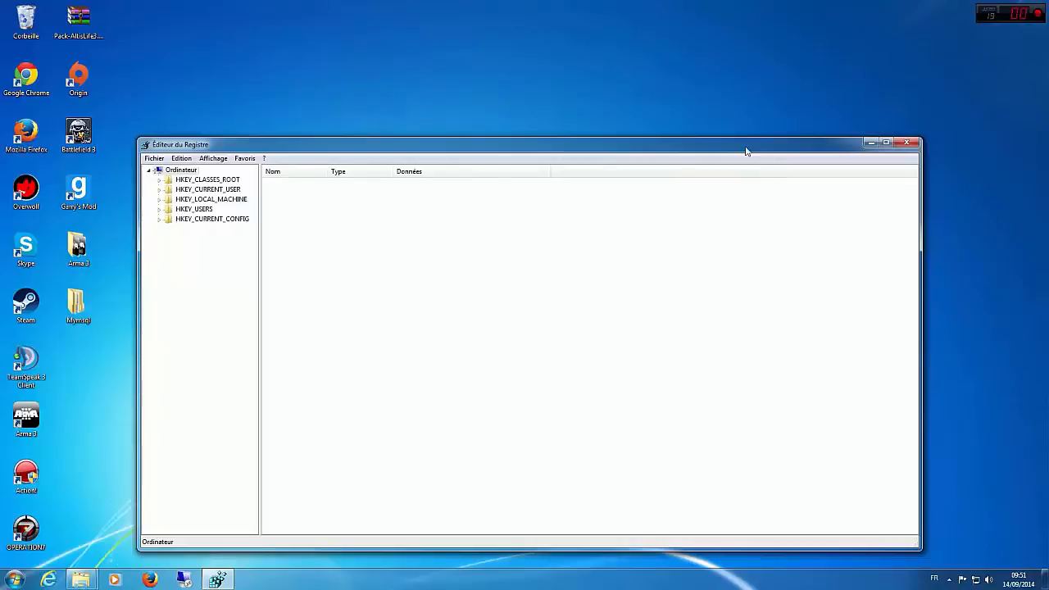
pyautogui.moveTo(748, 151); pyautogui.dragTo(742, 83)
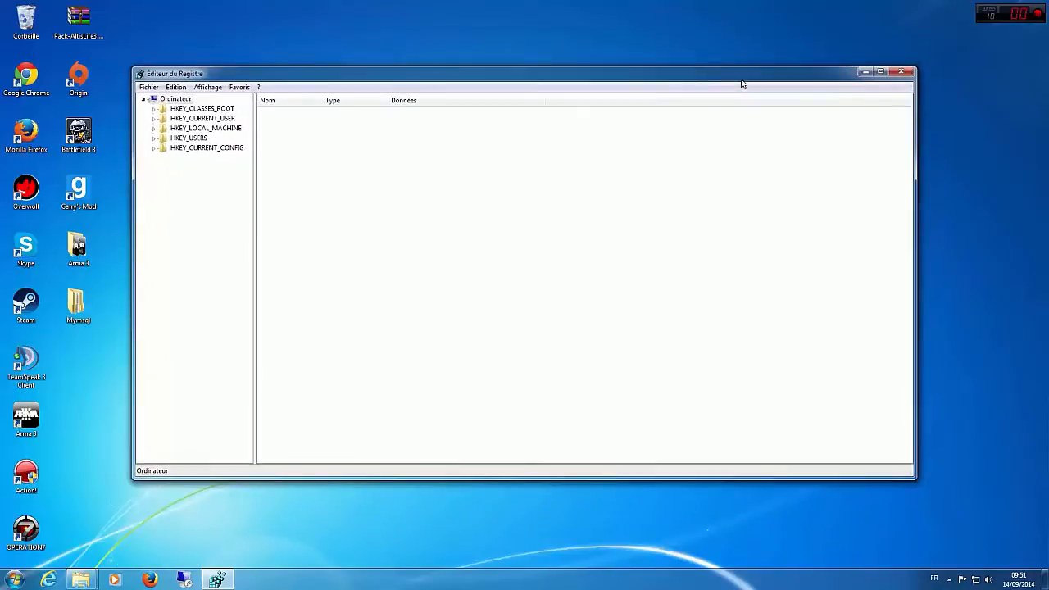
pyautogui.click(902, 73)
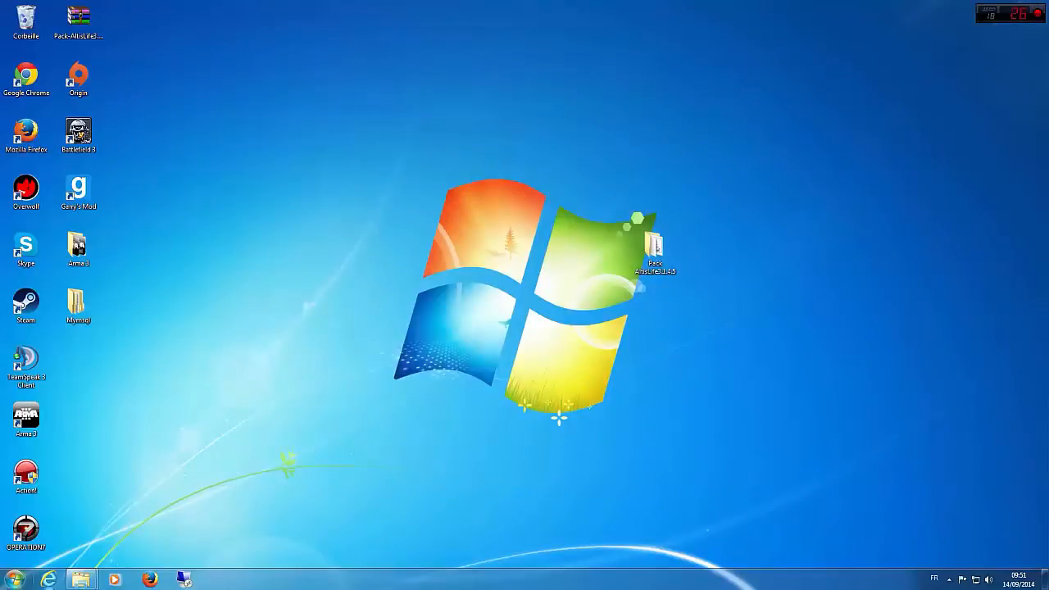
# Step: Search for Service, launch the Windows Services console and maximize its window
pyautogui.click(15, 580)
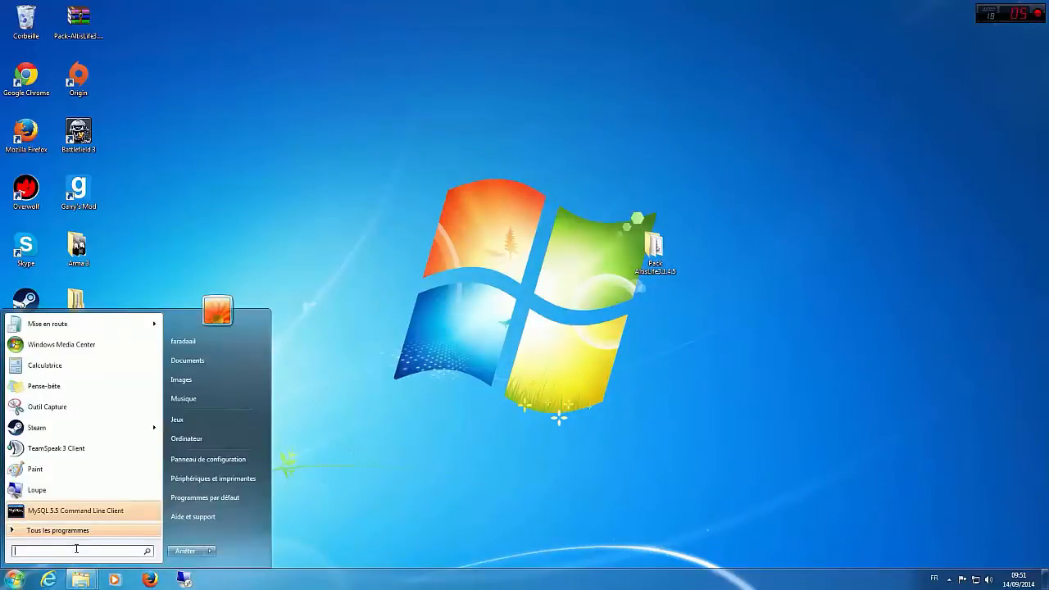
pyautogui.write('Ser')
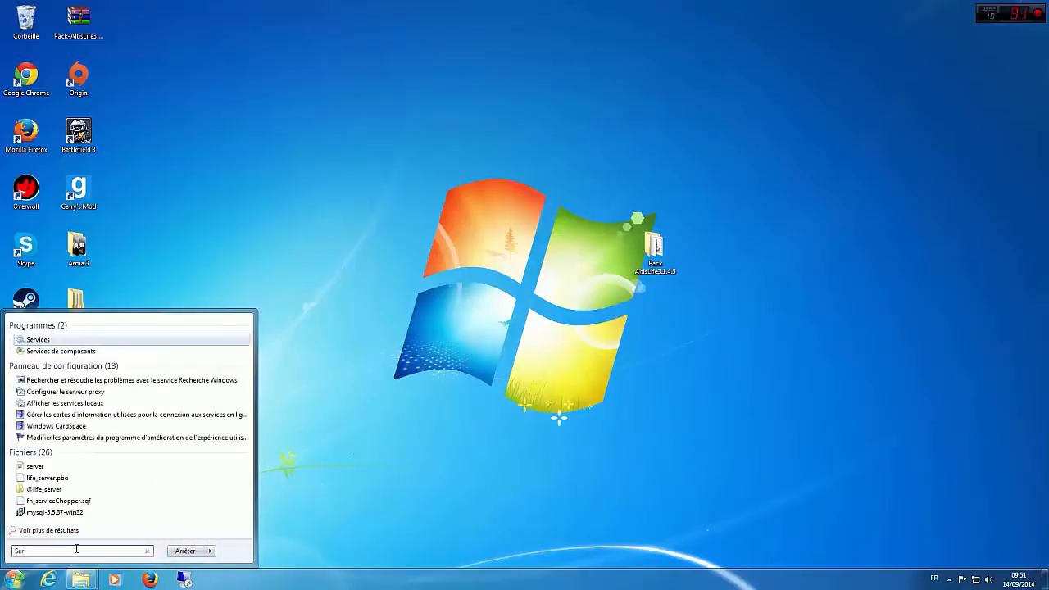
pyautogui.write('vice')
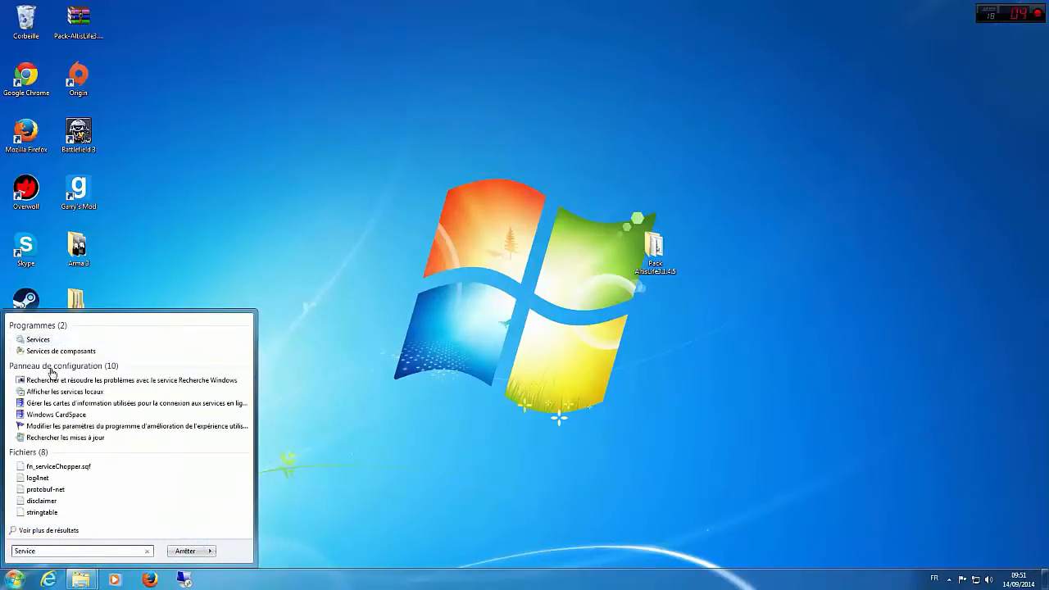
pyautogui.click(49, 340)
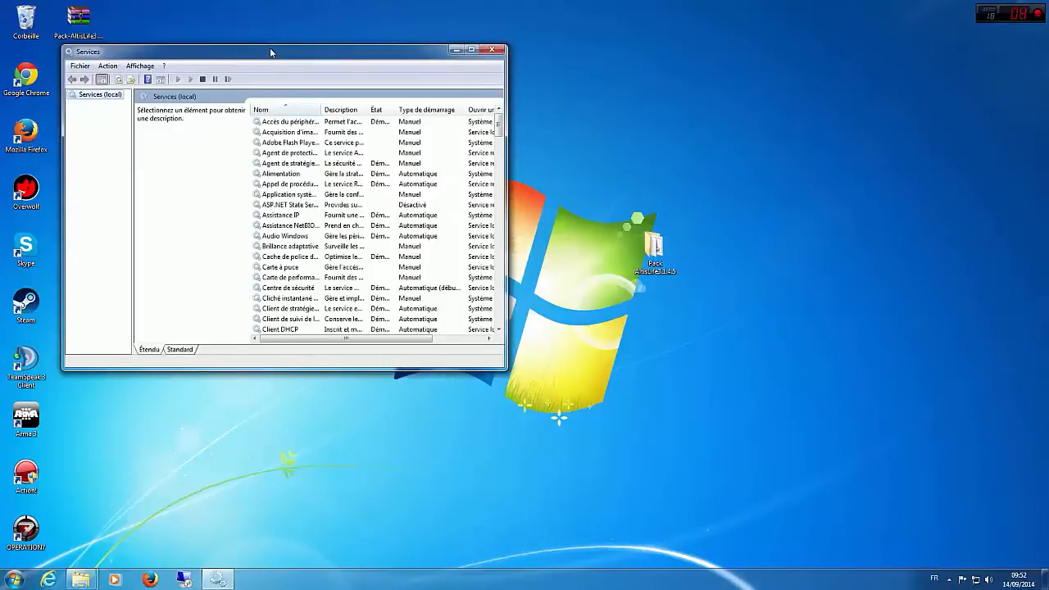
pyautogui.moveTo(272, 53); pyautogui.dragTo(291, 0)
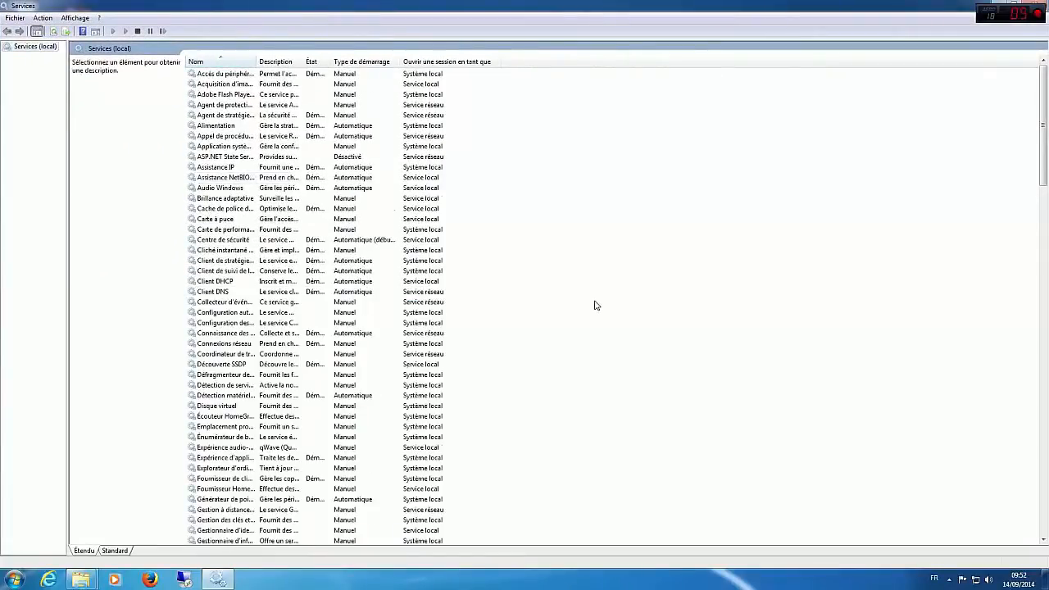
# Step: Stop the MySQL service in the local services list and minimize the Services window
pyautogui.scroll(-16, 596, 305)
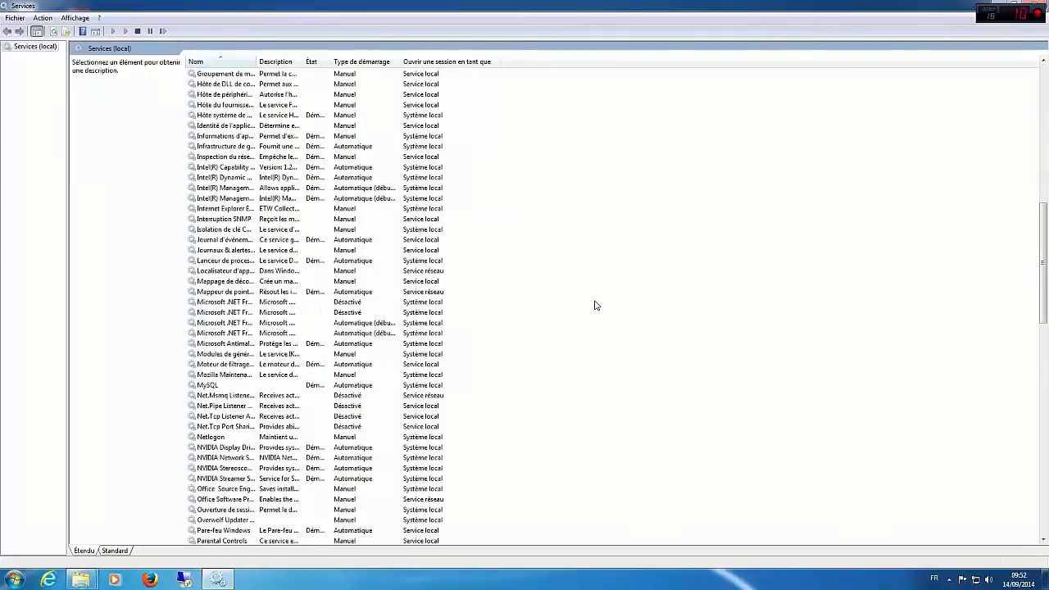
pyautogui.click(228, 386)
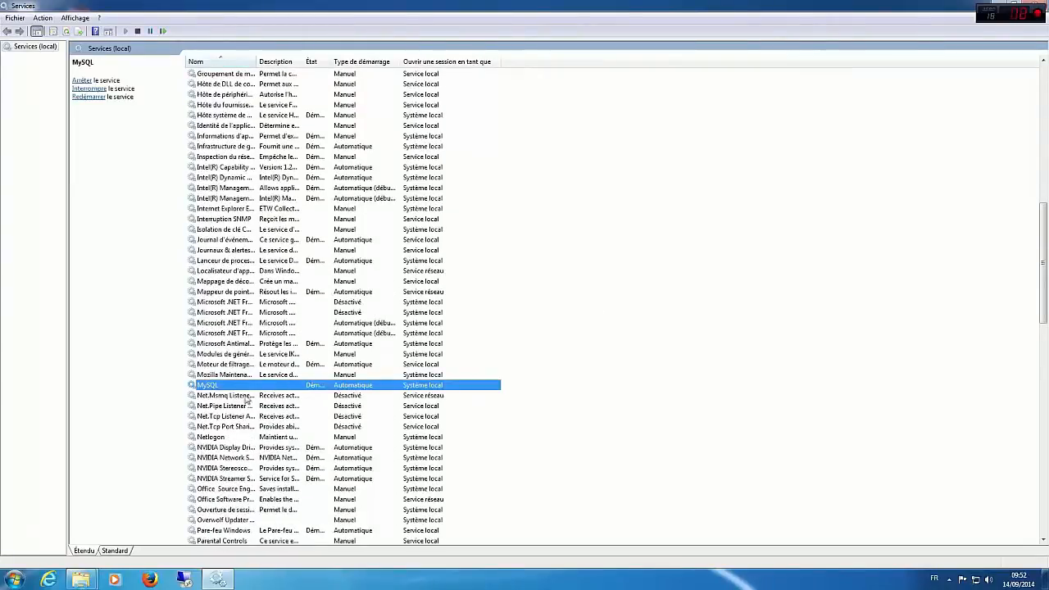
pyautogui.click(81, 80)
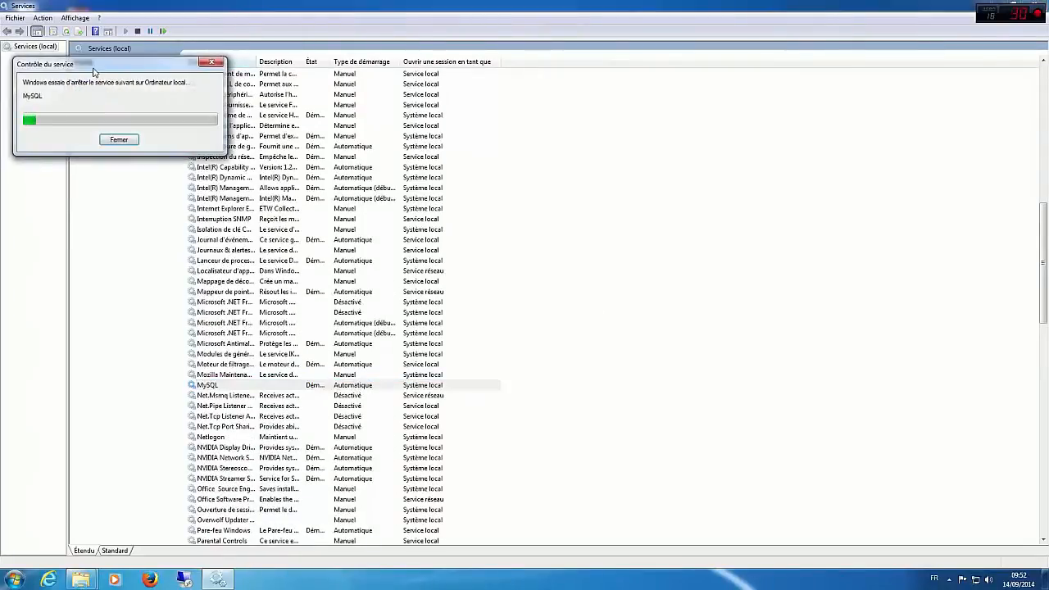
pyautogui.click(999, 9)
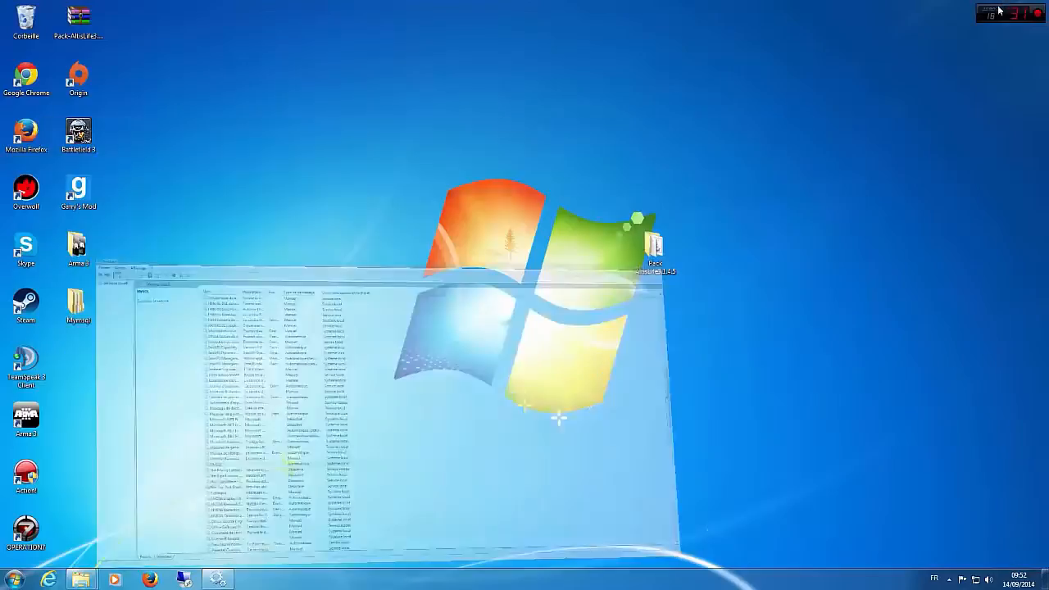
# Step: Bring up the Arma 3 Explorer window and browse from it to Disque local (C:)
pyautogui.moveTo(82, 578)
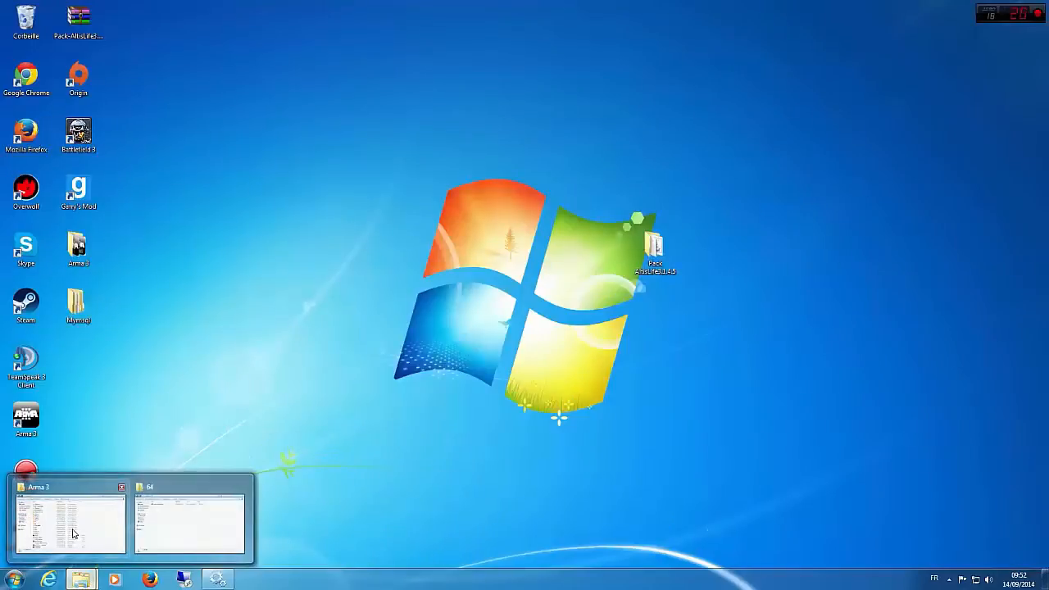
pyautogui.click(69, 508)
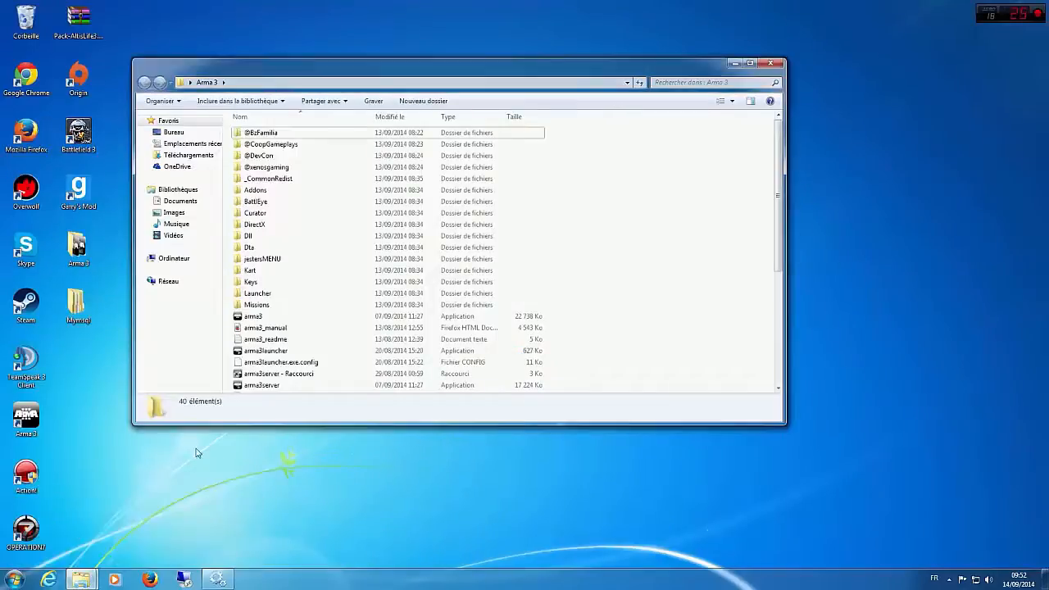
pyautogui.click(168, 259)
pyautogui.doubleClick(262, 141)
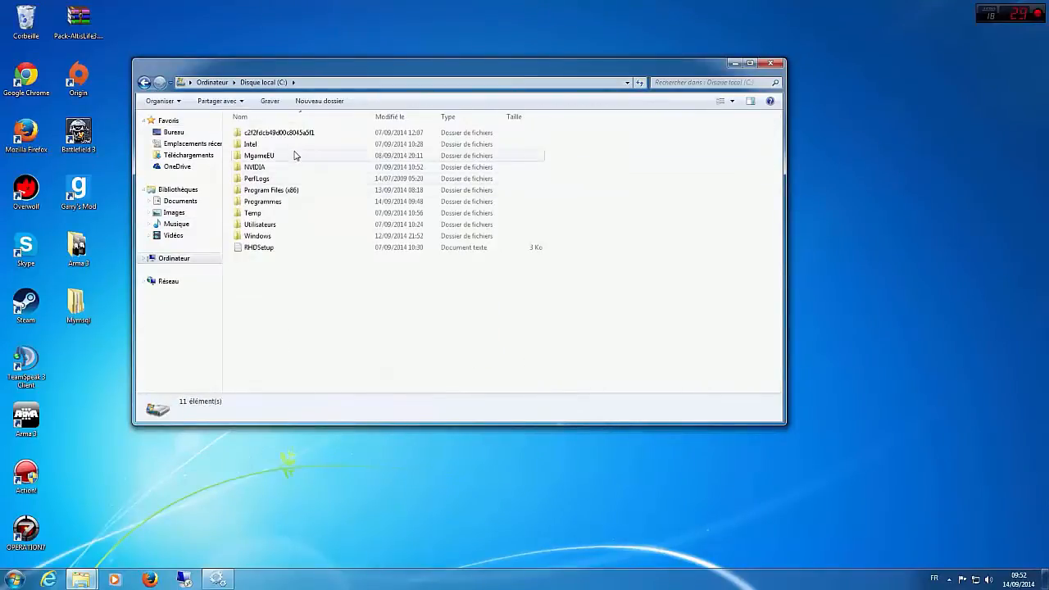
pyautogui.doubleClick(293, 192)
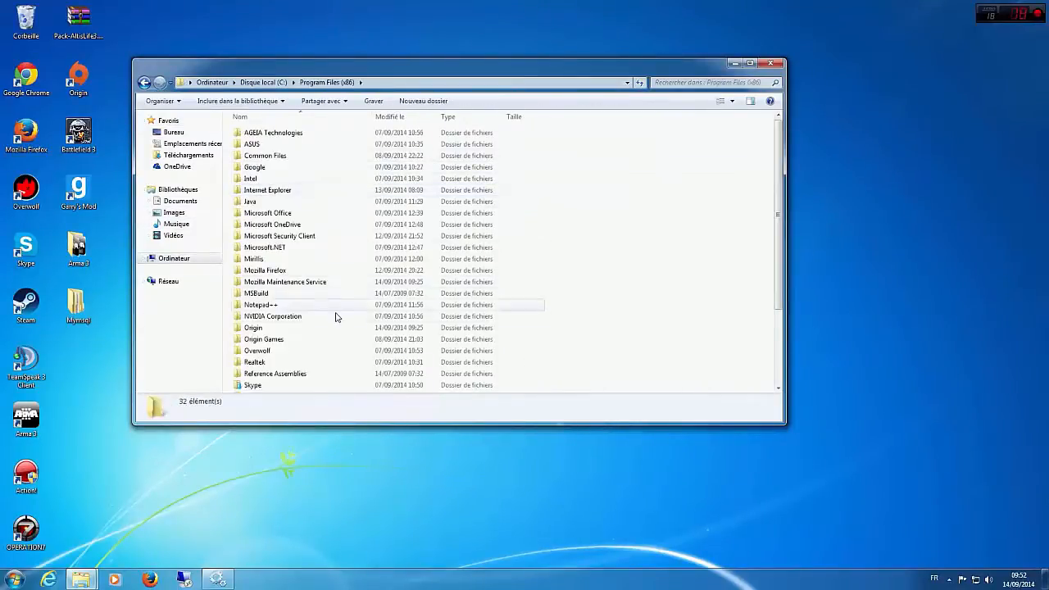
pyautogui.scroll(-3, 325, 337)
pyautogui.scroll(2, 325, 336)
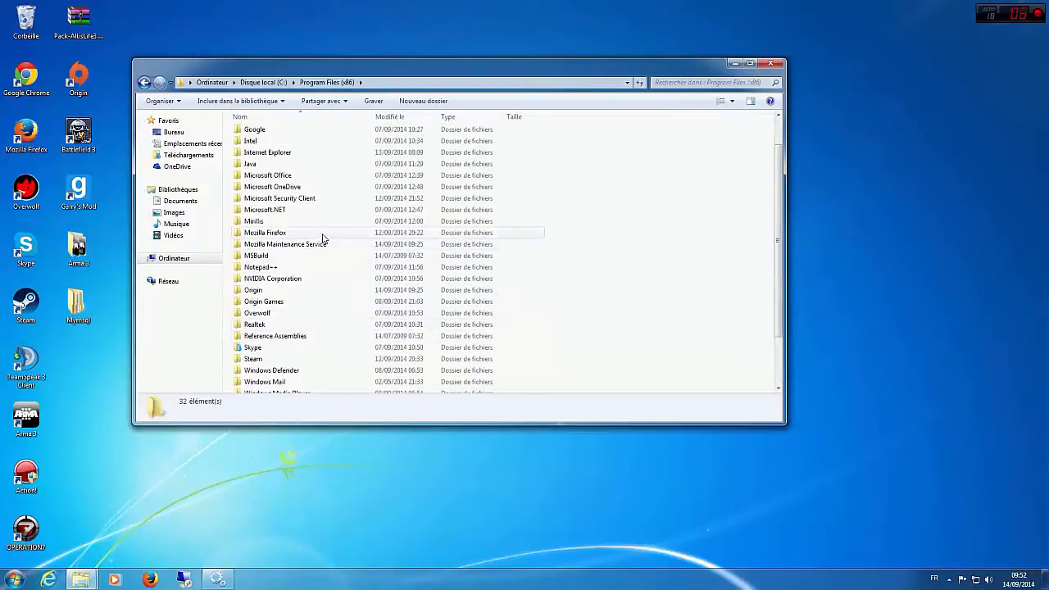
pyautogui.press('BackSpace')
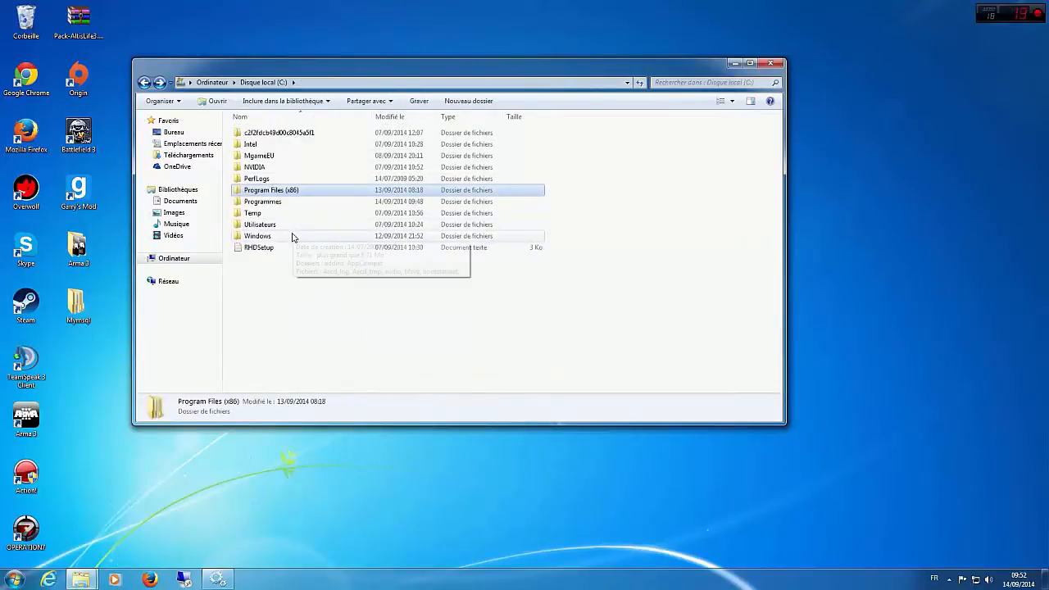
# Step: Open the MySQL Server 5.5 folder inside Programmes\MySQL on the C: drive
pyautogui.doubleClick(297, 204)
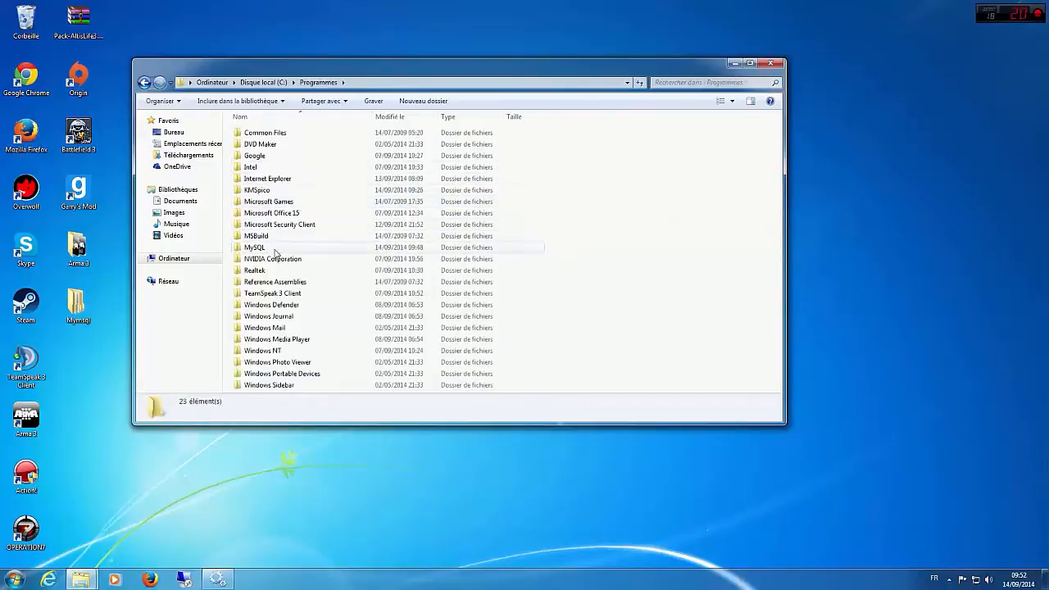
pyautogui.doubleClick(256, 247)
pyautogui.doubleClick(264, 134)
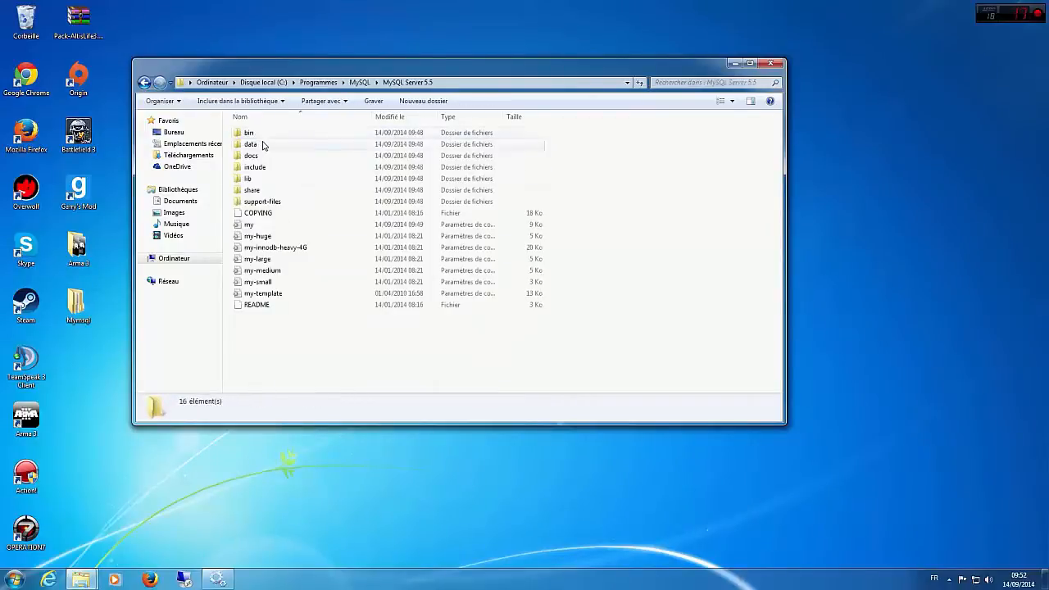
# Step: Open the MySQL Server 5.5 my.ini file in Notepad++, tile the editor to half the screen, and view its sql-mode setting
pyautogui.rightClick(267, 225)
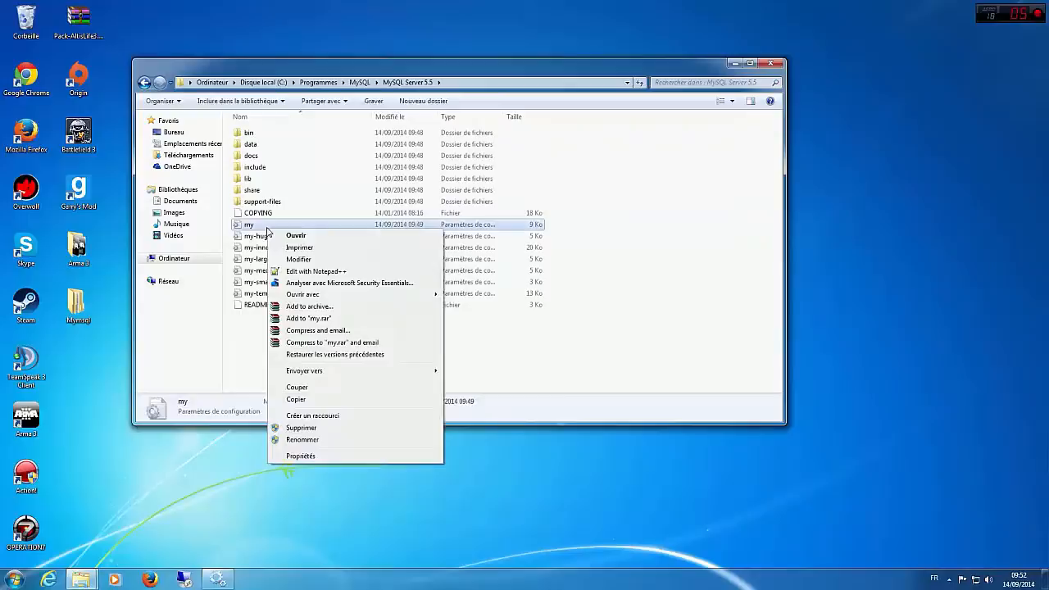
pyautogui.click(303, 272)
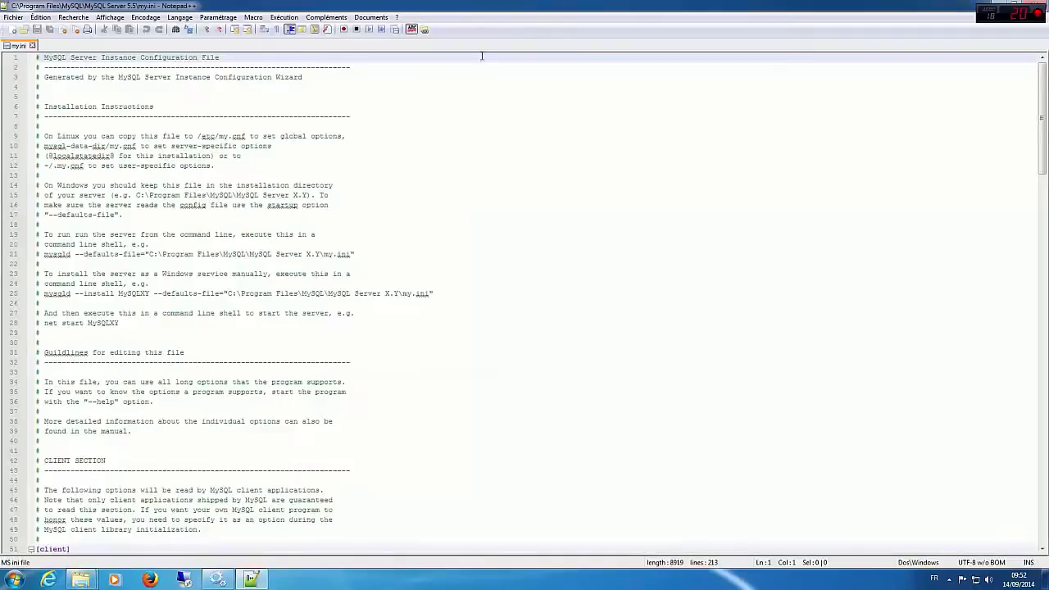
pyautogui.moveTo(493, 4); pyautogui.dragTo(1048, 104)
pyautogui.scroll(-10, 905, 172)
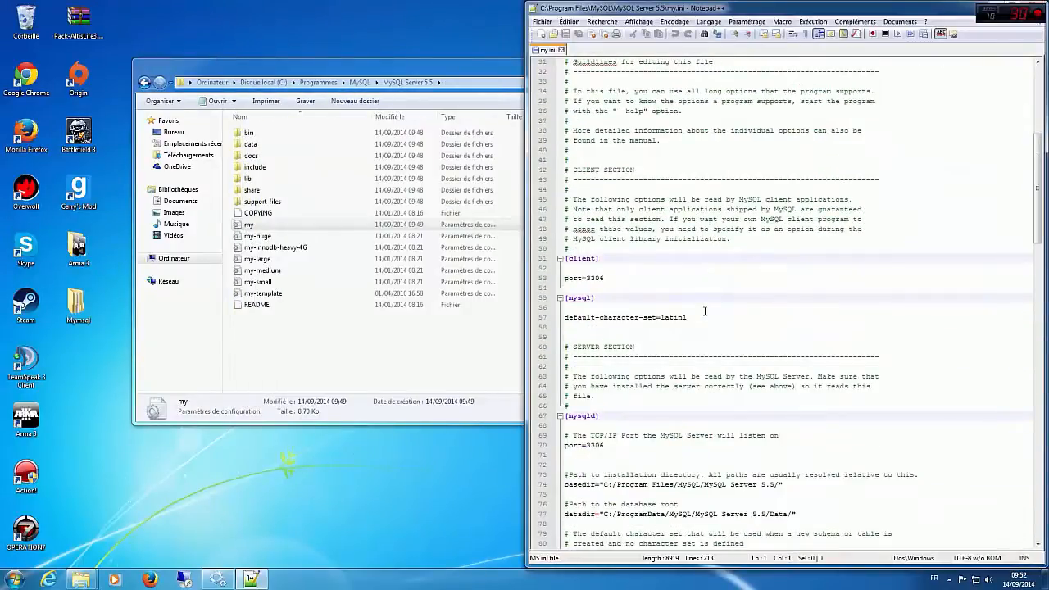
pyautogui.scroll(-6, 704, 311)
# Step: Switch to the Mymsql Explorer window and open its my.ini file in Notepad++
pyautogui.click(239, 356)
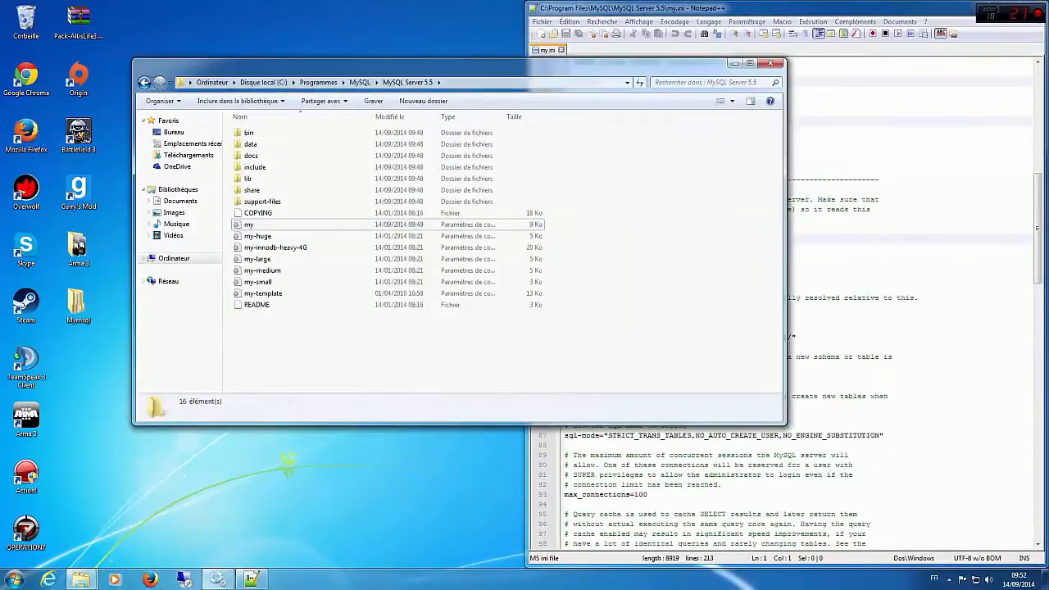
pyautogui.moveTo(81, 580)
pyautogui.click(193, 521)
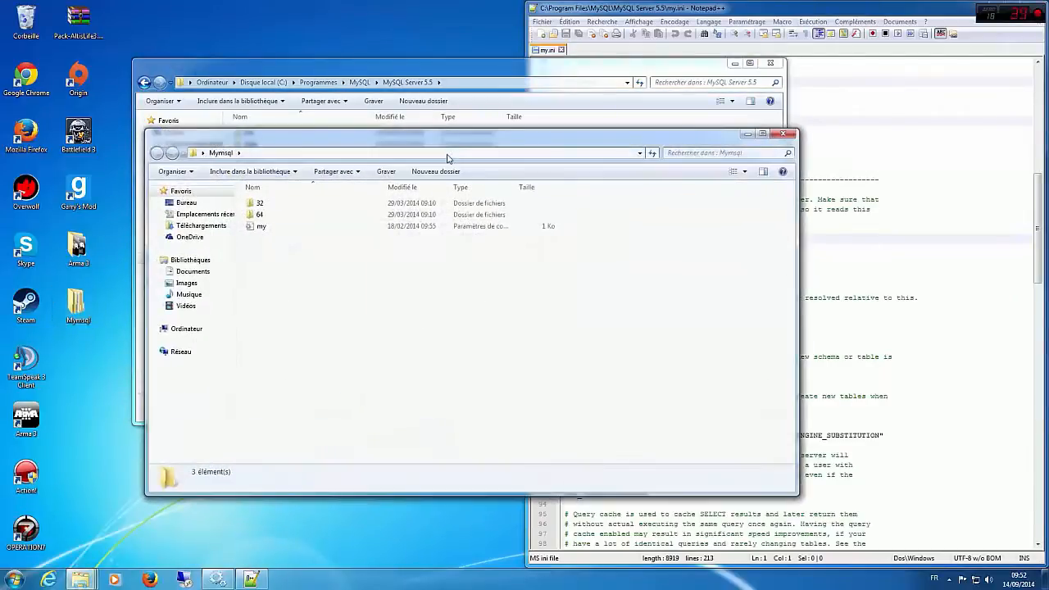
pyautogui.rightClick(269, 228)
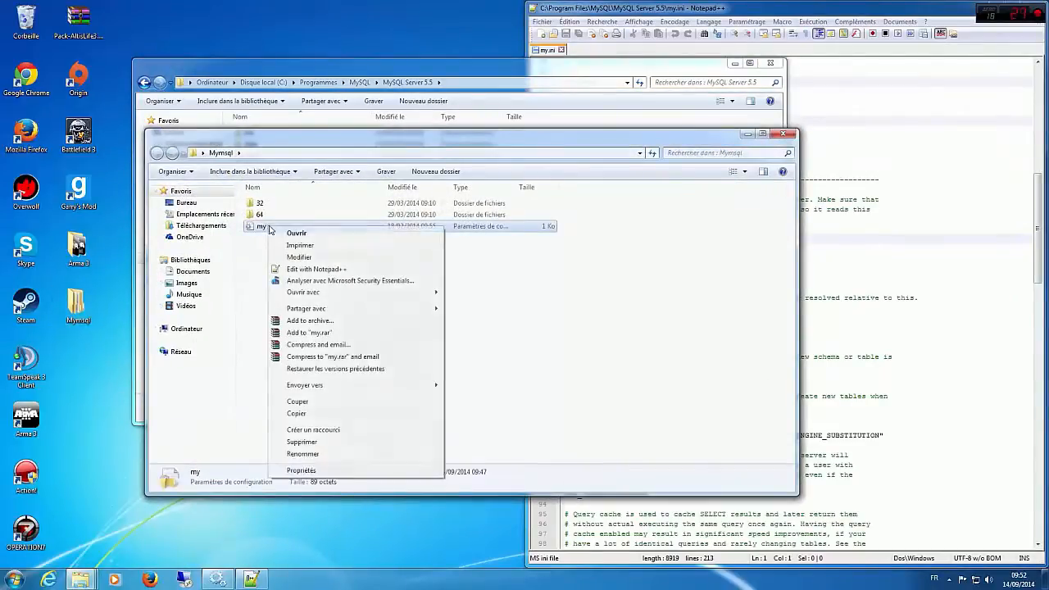
pyautogui.click(316, 269)
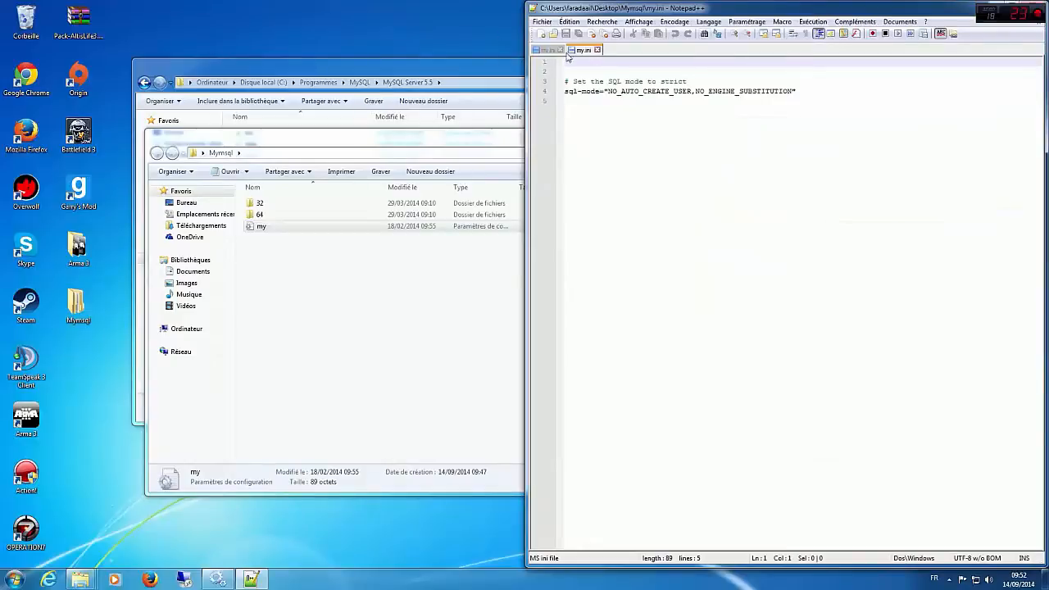
# Step: Split the Mymsql my.ini into its own window on the other monitor, and maximize the MySQL Server 5.5 my.ini window
pyautogui.moveTo(566, 55); pyautogui.dragTo(260, 165)
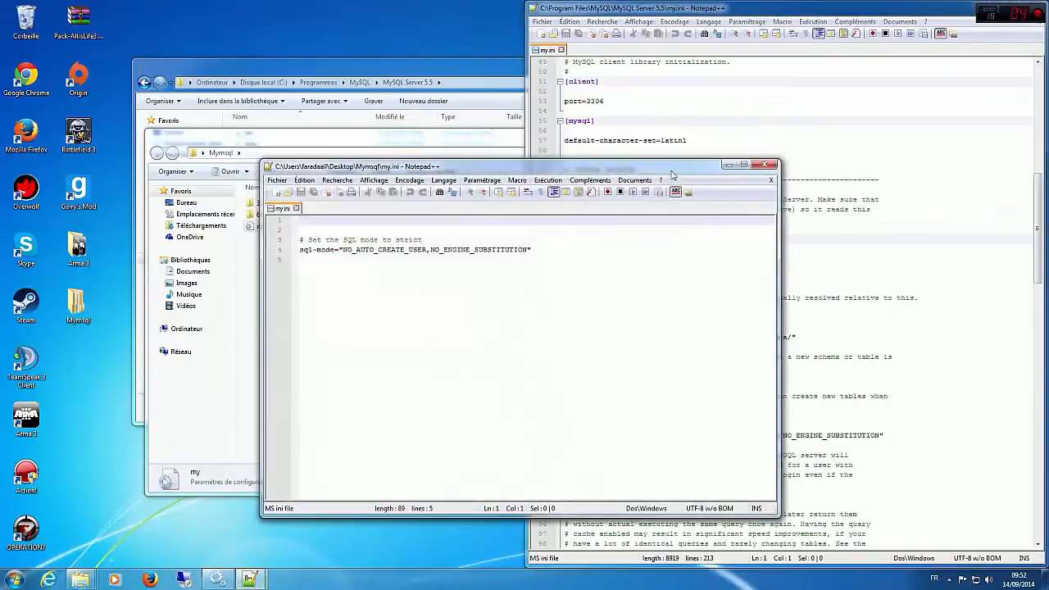
pyautogui.moveTo(643, 168); pyautogui.dragTo(279, 0)
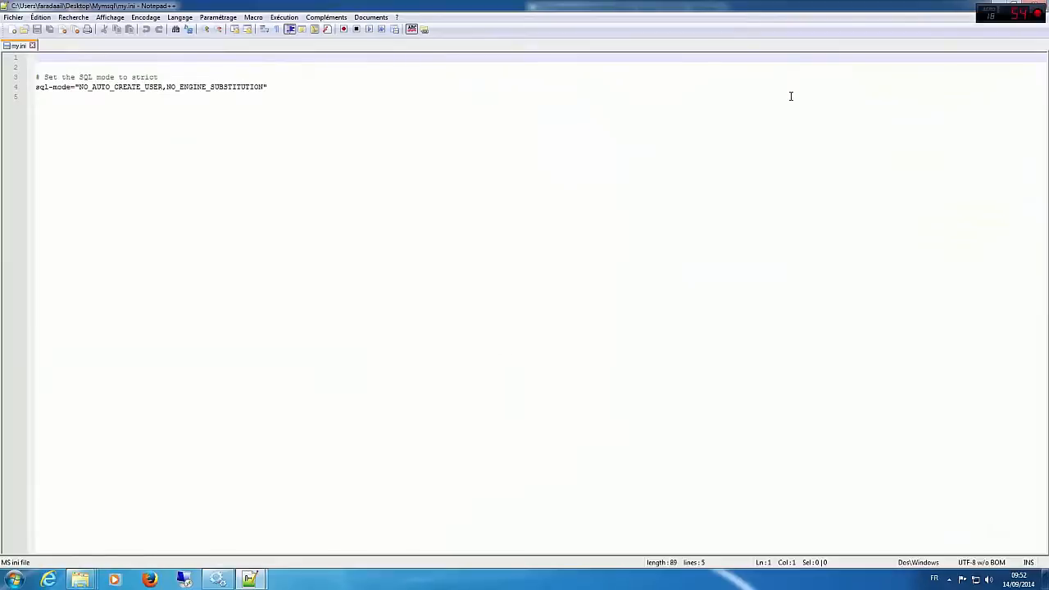
pyautogui.moveTo(637, 6); pyautogui.dragTo(0, 112)
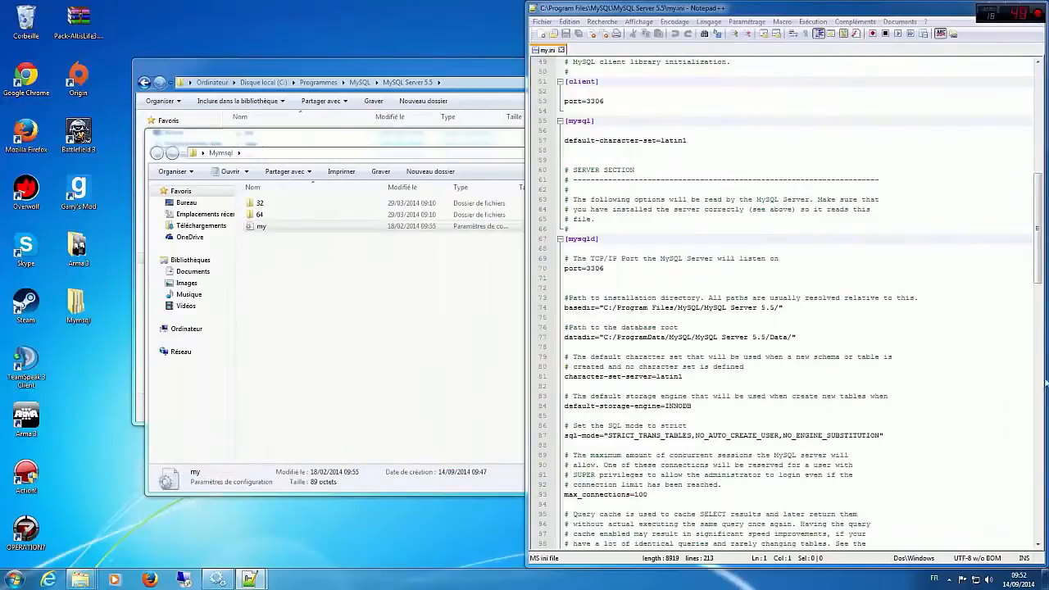
pyautogui.doubleClick(762, 10)
pyautogui.click(445, 331)
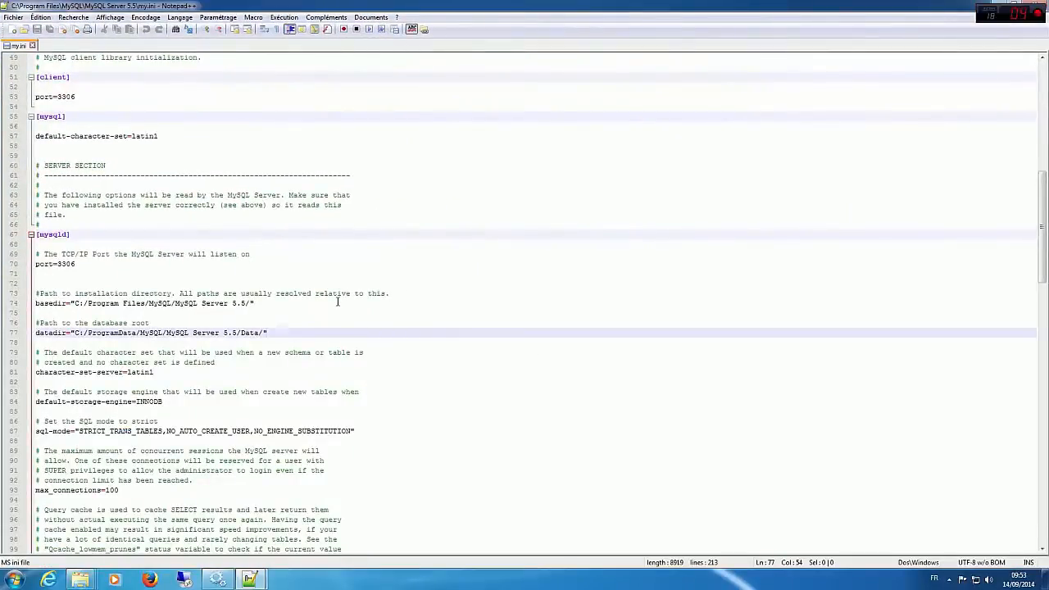
# Step: Restore the Mymsql my.ini window to a smaller size and copy its "# Set the SQL mode to strict" comment line
pyautogui.hotkey('ctrl', 'f')
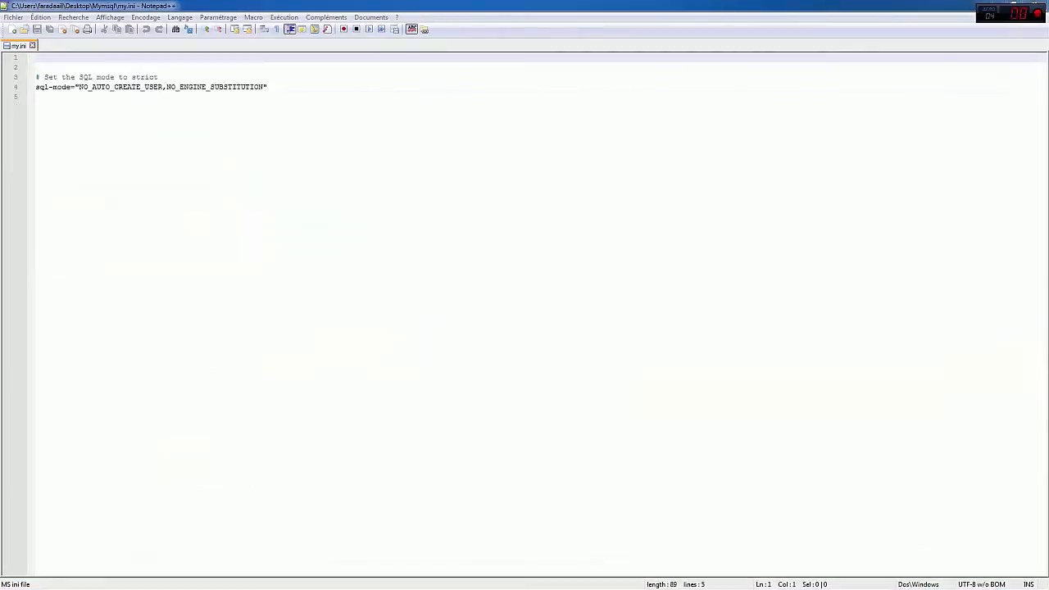
pyautogui.click(394, 109)
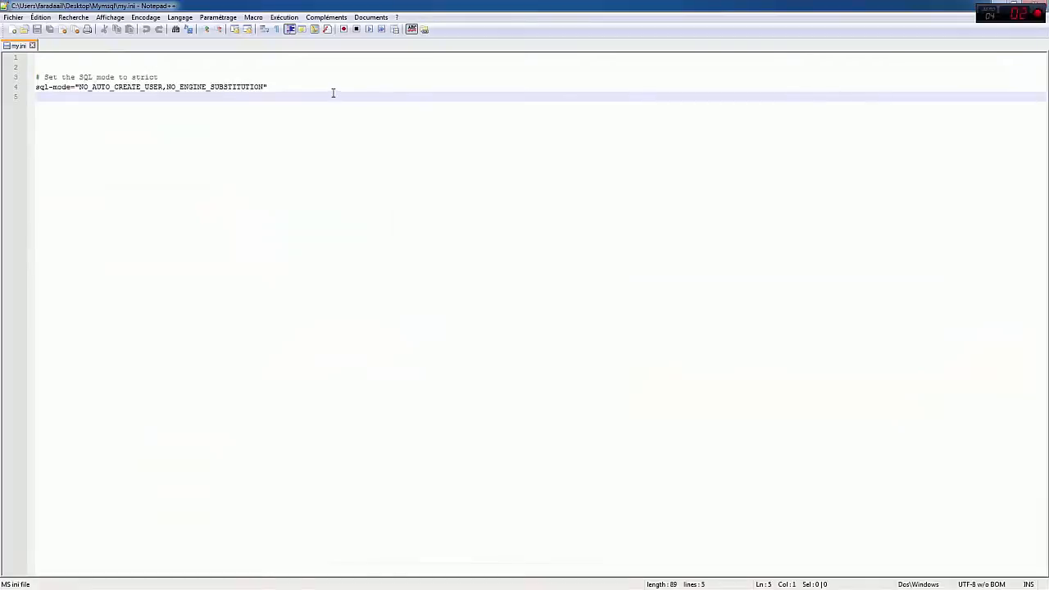
pyautogui.moveTo(268, 86); pyautogui.dragTo(215, 86)
pyautogui.click(296, 69)
pyautogui.moveTo(335, 6); pyautogui.dragTo(551, 48)
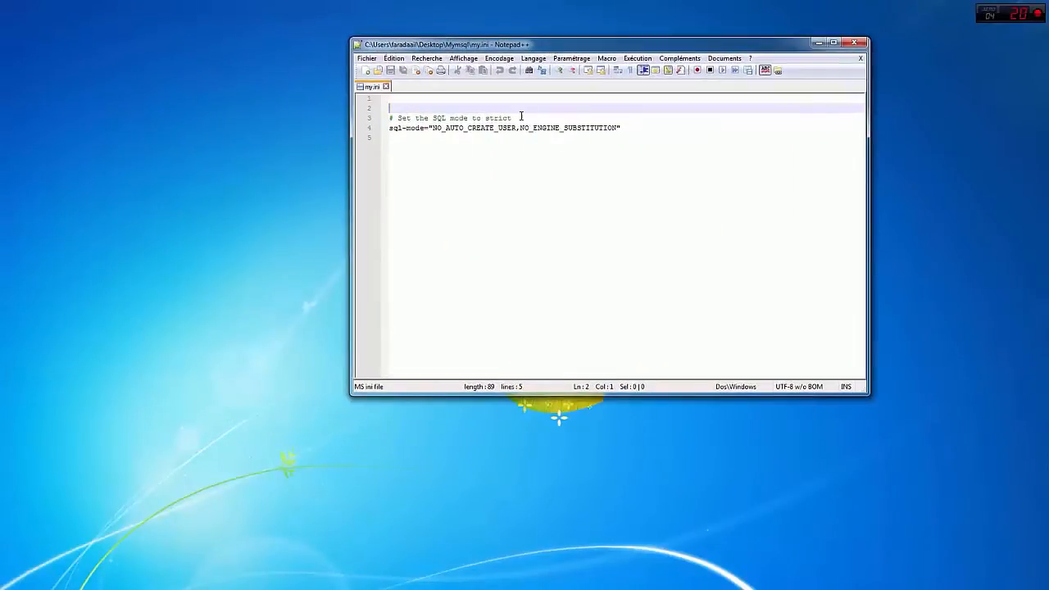
pyautogui.moveTo(513, 118); pyautogui.dragTo(382, 121)
pyautogui.hotkey('ctrl', 'c')
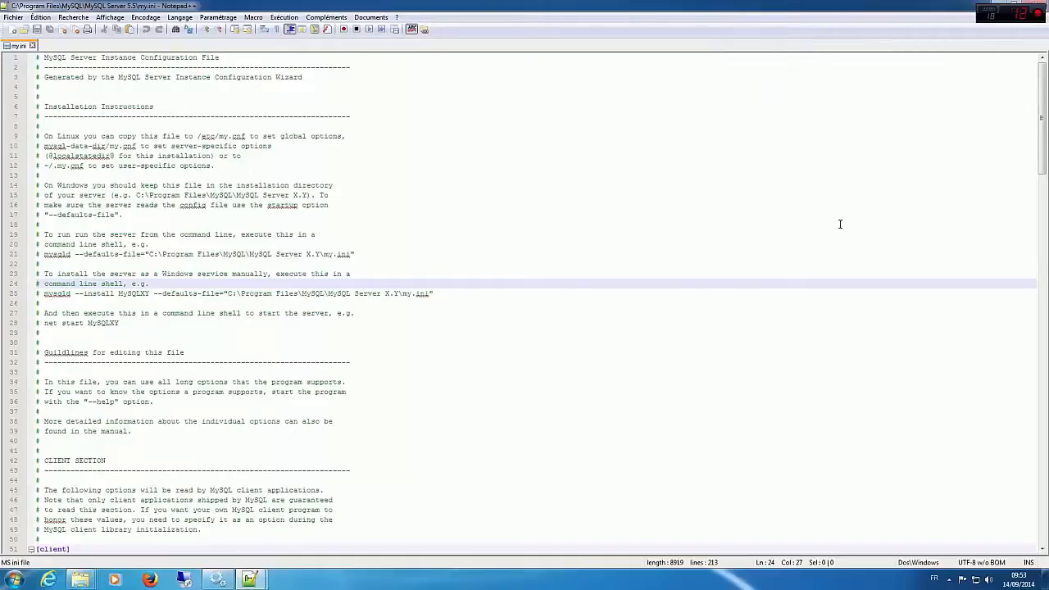
# Step: Search the MySQL Server 5.5 my.ini for "# Set the SQL mode to strict" and close the search dialog
pyautogui.doubleClick(440, 355)
pyautogui.hotkey('ctrl', 'f')
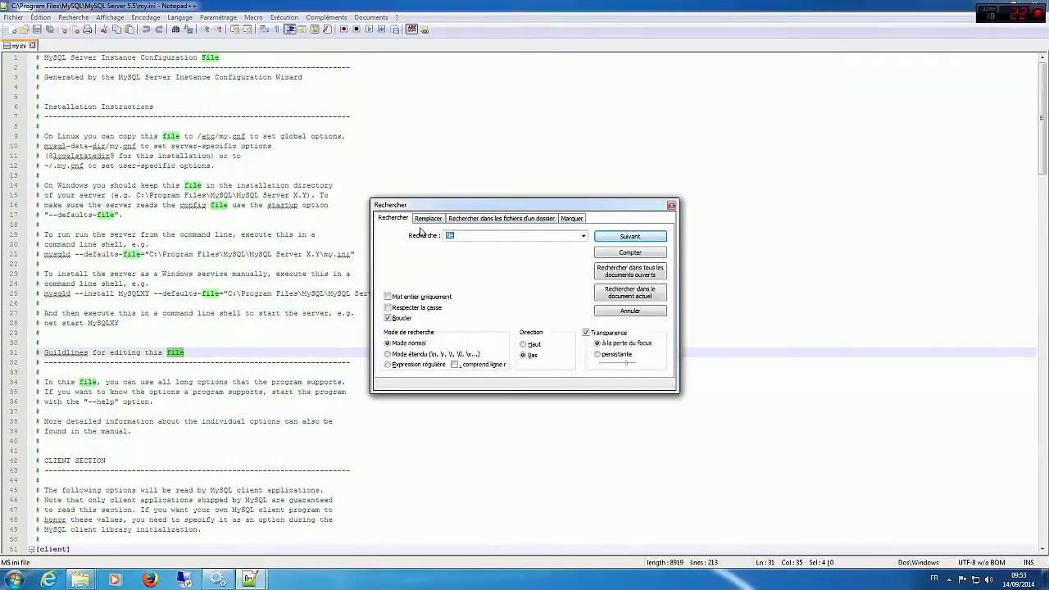
pyautogui.hotkey('ctrl', 'v')
pyautogui.click(655, 236)
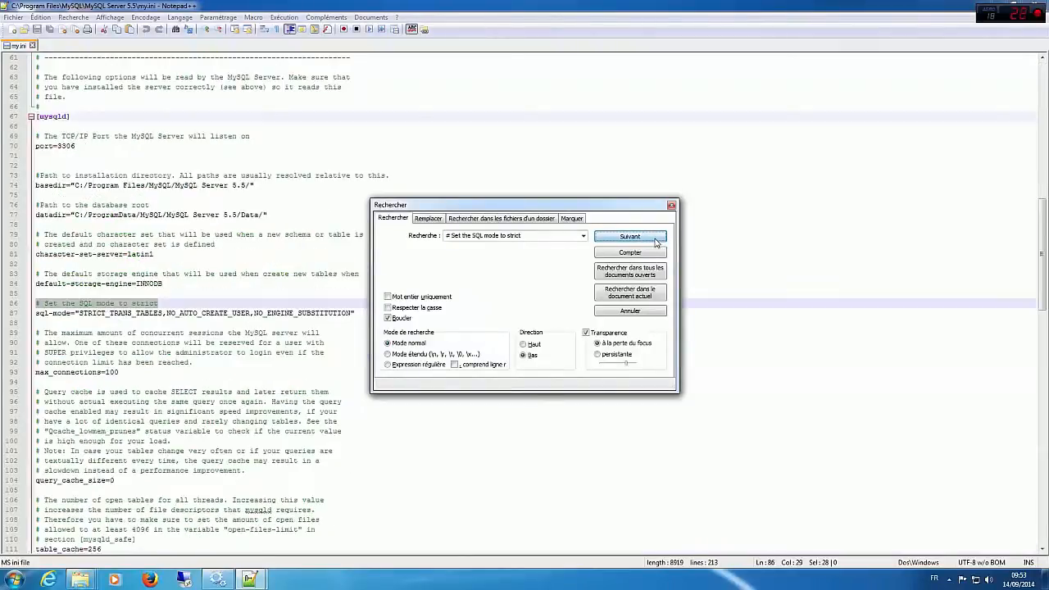
pyautogui.click(671, 205)
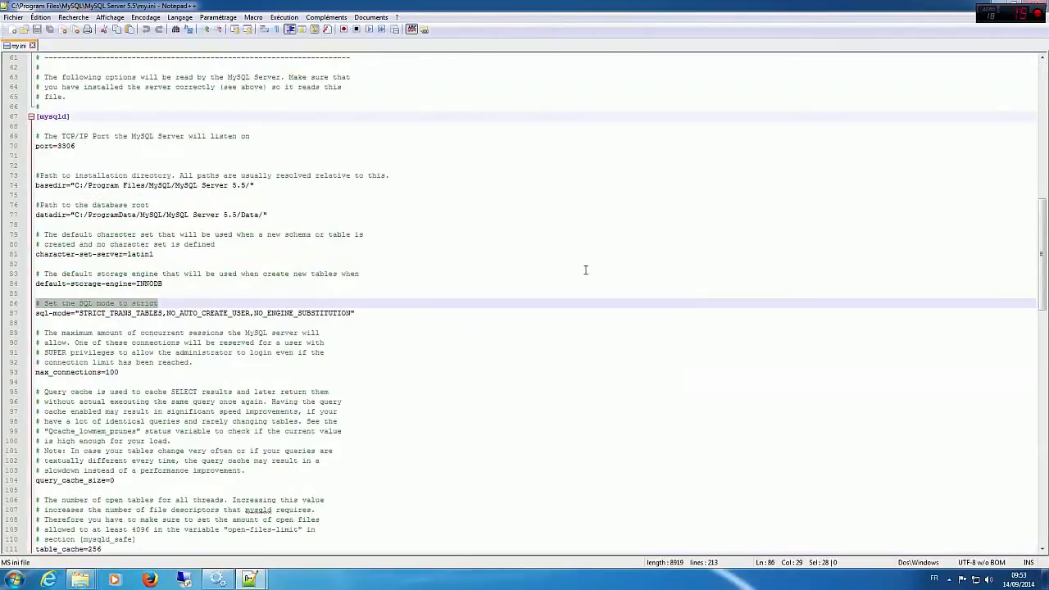
# Step: Delete the sql-mode line under the "# Set the SQL mode to strict" comment in the MySQL Server 5.5 my.ini
pyautogui.click(140, 322)
pyautogui.click(77, 303)
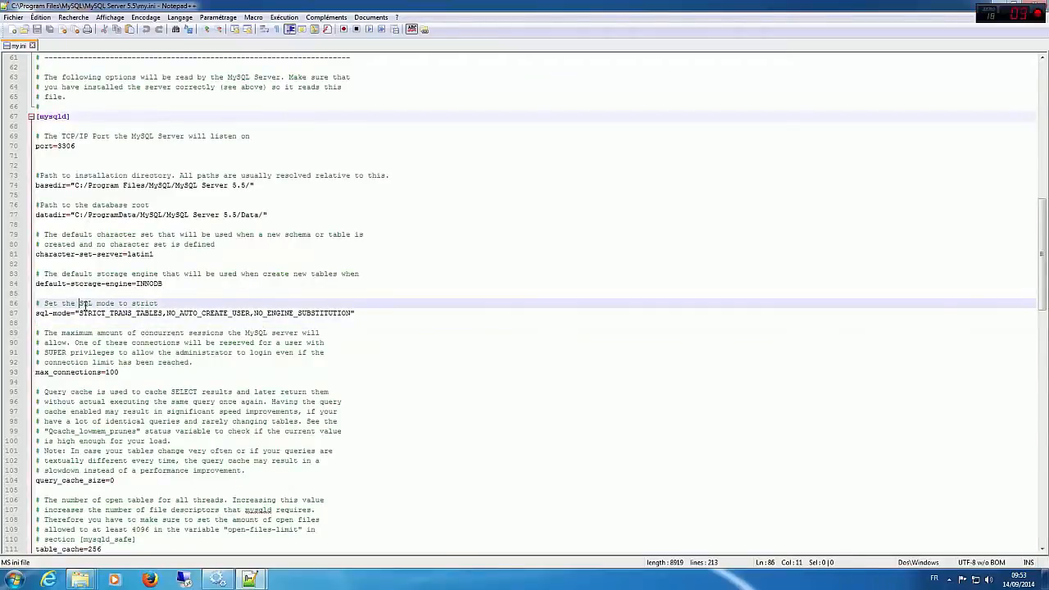
pyautogui.moveTo(383, 311); pyautogui.dragTo(30, 315)
pyautogui.press('Delete')
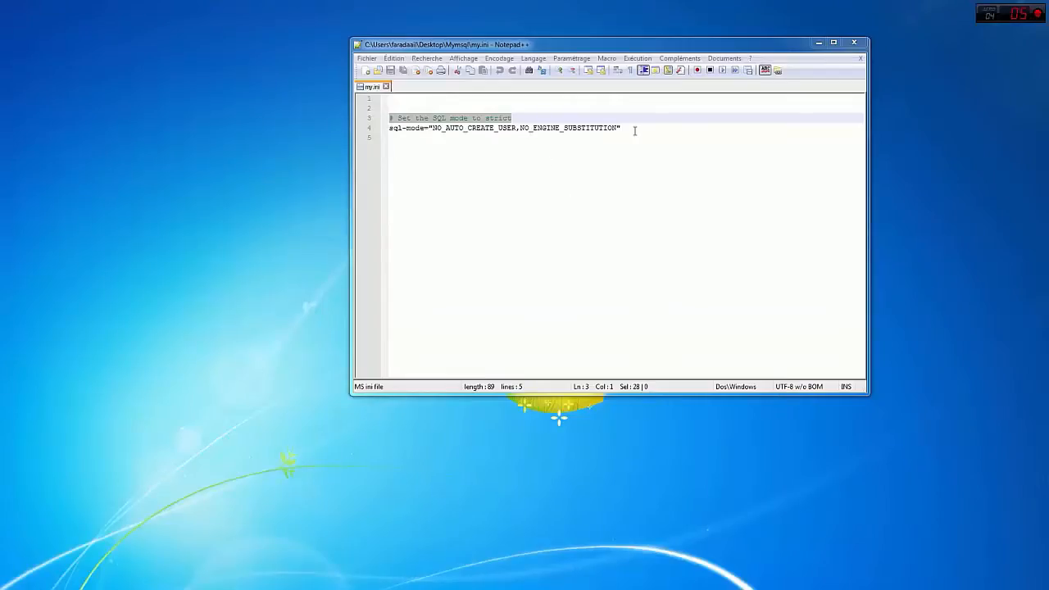
# Step: Copy sql-mode="NO_AUTO_CREATE_USER,NO_ENGINE_SUBSTITUTION" from the Mymsql my.ini into the emptied line 87 of the MySQL Server 5.5 my.ini
pyautogui.moveTo(635, 130); pyautogui.dragTo(391, 133)
pyautogui.rightClick(392, 132)
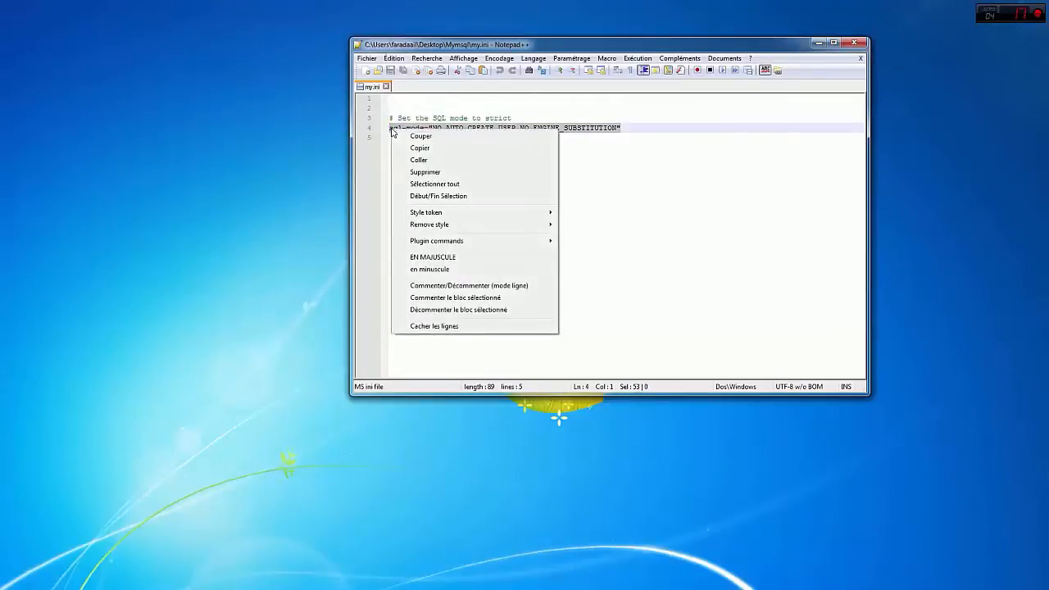
pyautogui.click(410, 147)
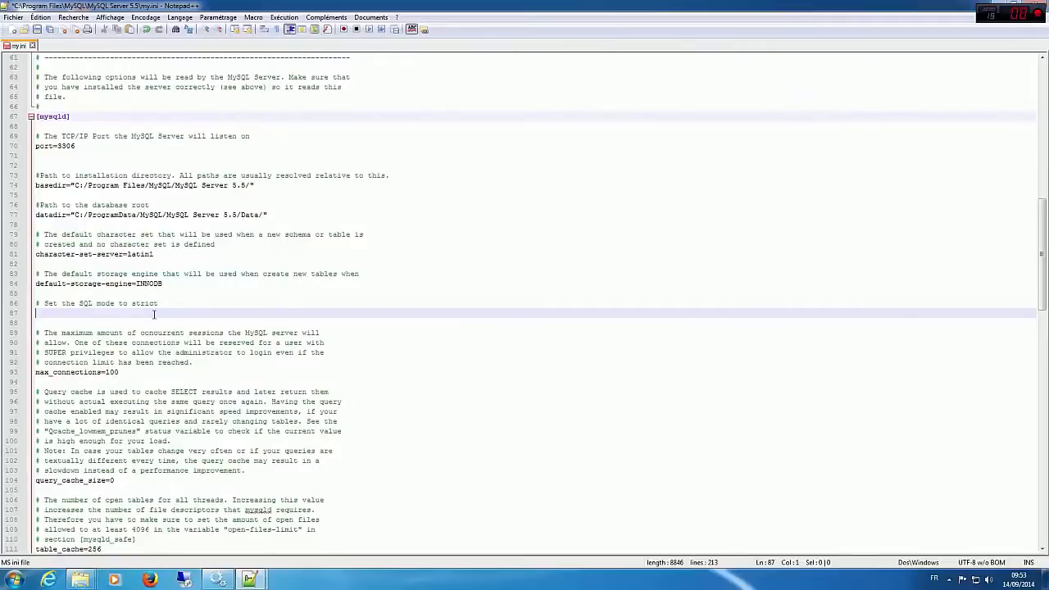
pyautogui.hotkey('ctrl', 'v')
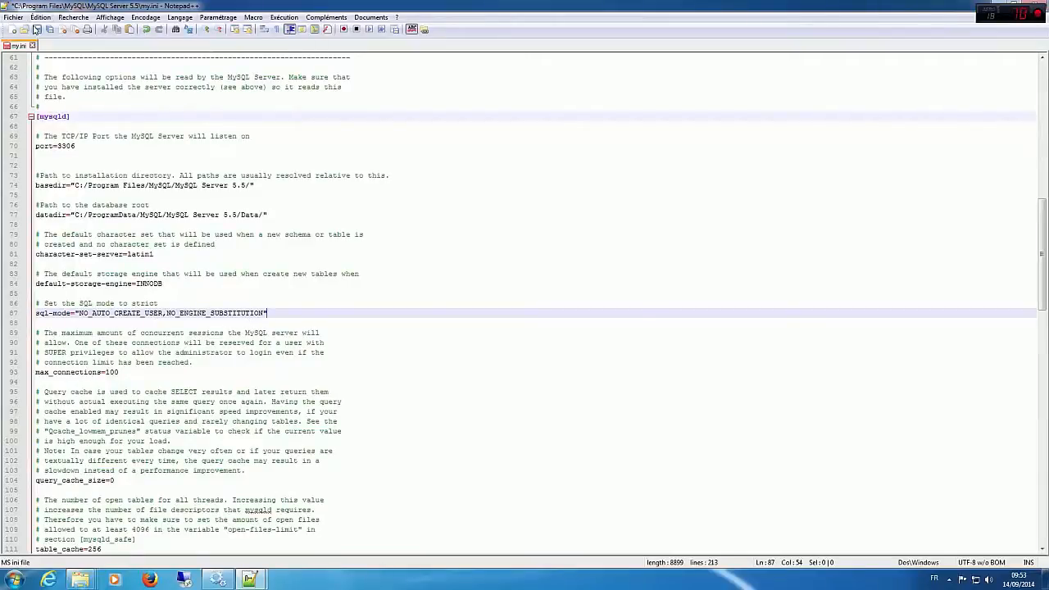
# Step: Try to save the edited MySQL Server 5.5 my.ini, dismissing any dialog that results
pyautogui.click(36, 31)
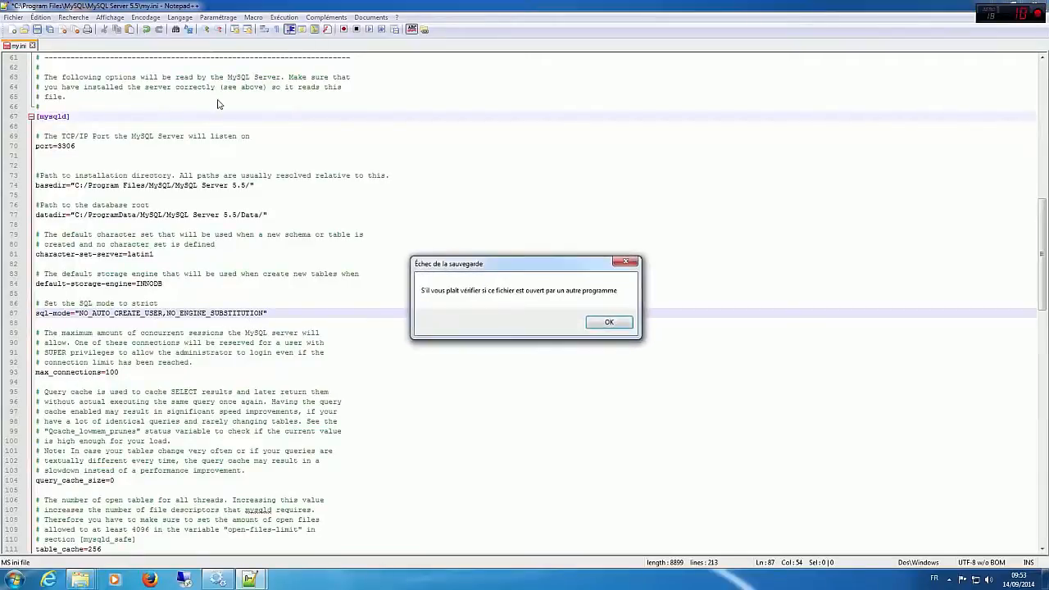
pyautogui.click(608, 324)
pyautogui.click(522, 389)
pyautogui.click(211, 303)
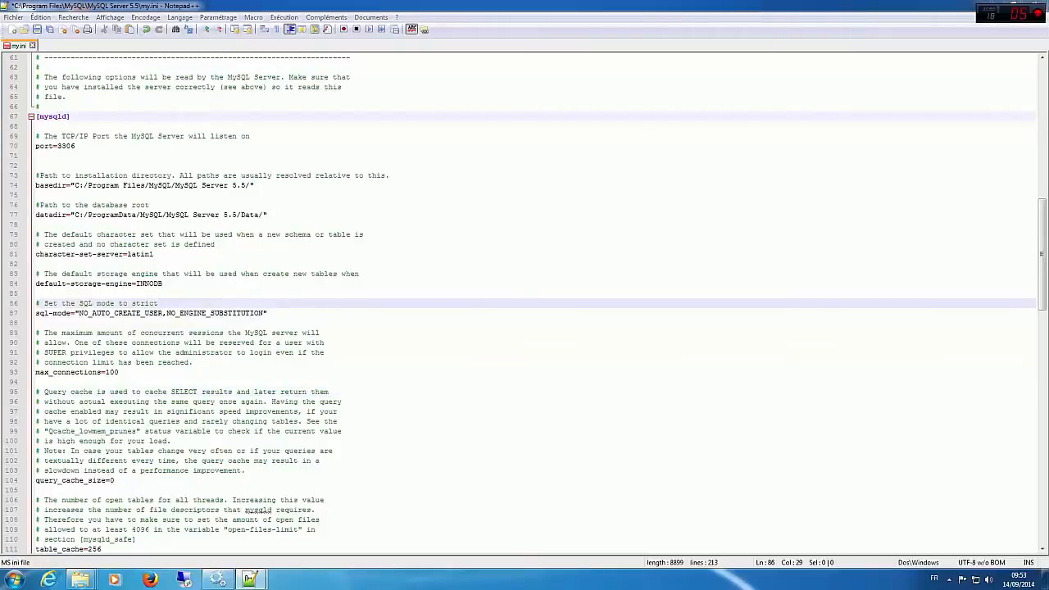
pyautogui.click(48, 33)
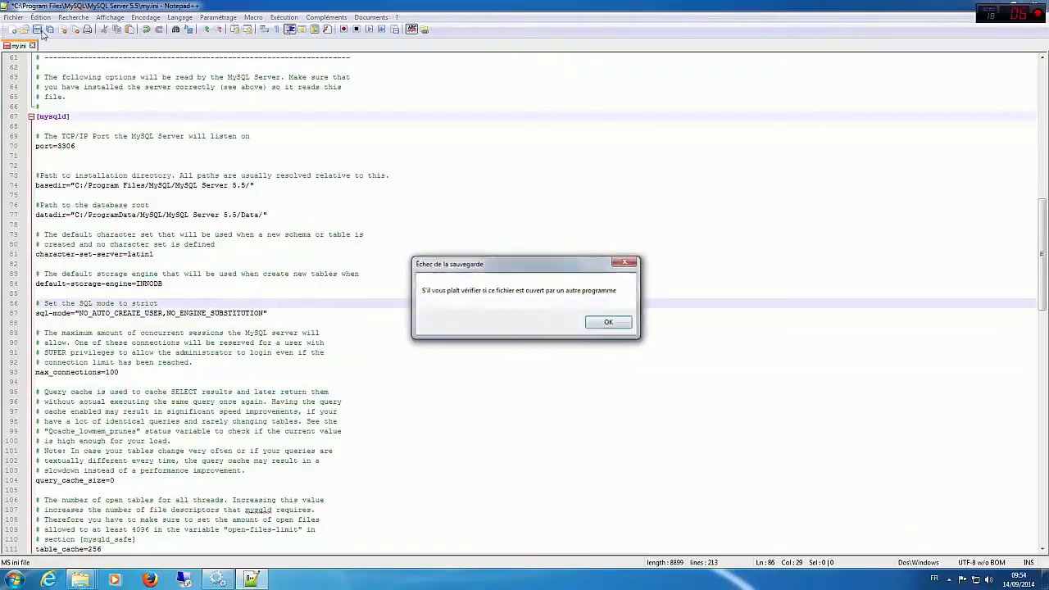
pyautogui.click(608, 324)
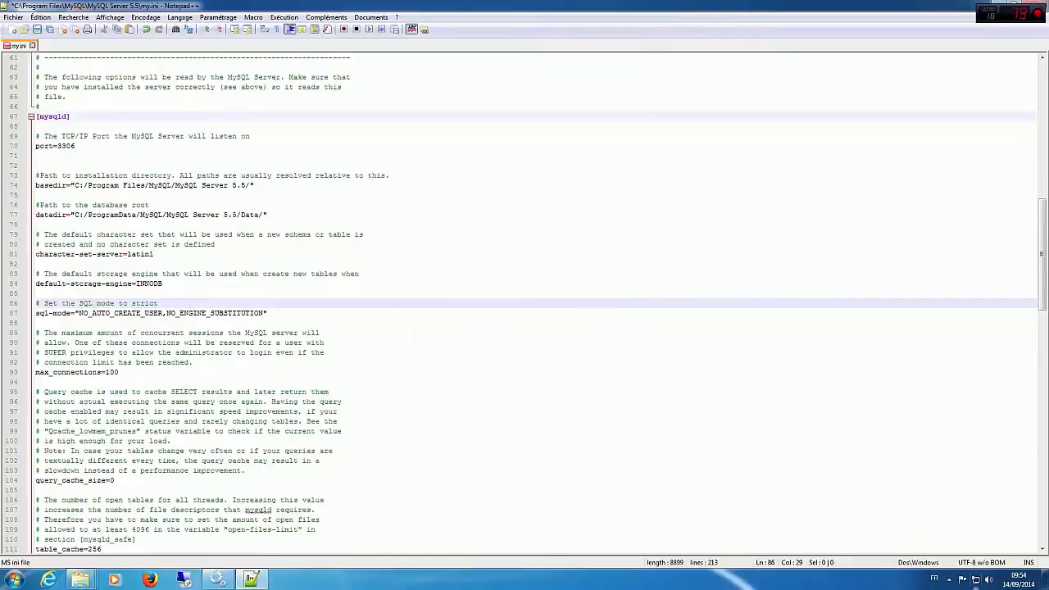
# Step: Check the state of the MySQL service in the Services window and return to the my.ini file
pyautogui.click(951, 581)
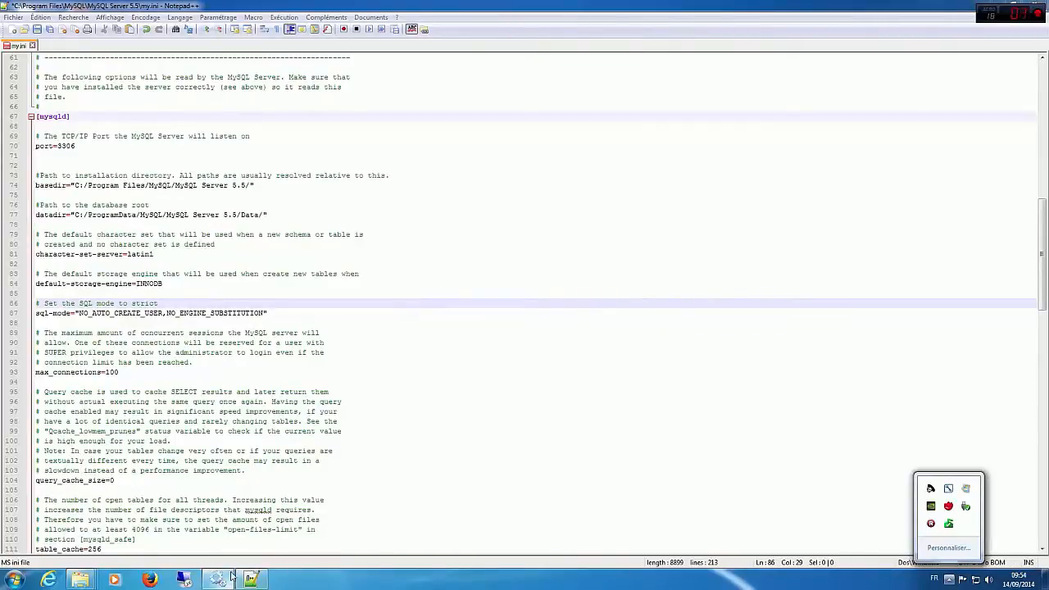
pyautogui.click(229, 578)
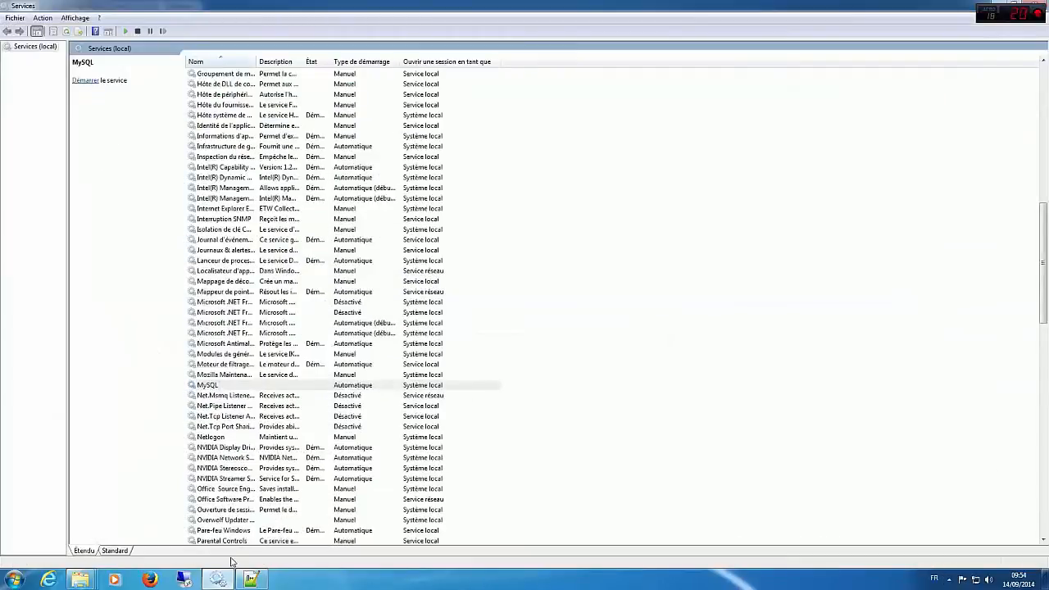
pyautogui.click(241, 384)
pyautogui.moveTo(662, 5); pyautogui.dragTo(381, 177)
pyautogui.click(551, 177)
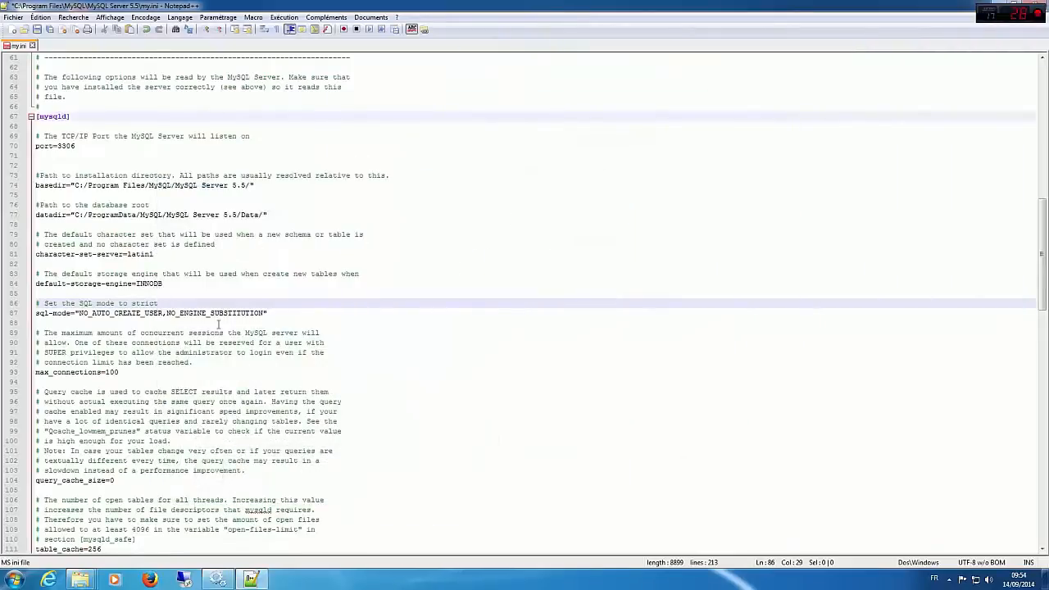
# Step: Retry saving the MySQL Server 5.5 my.ini with its new sql-mode line, and close Notepad++
pyautogui.click(199, 313)
pyautogui.rightClick(199, 313)
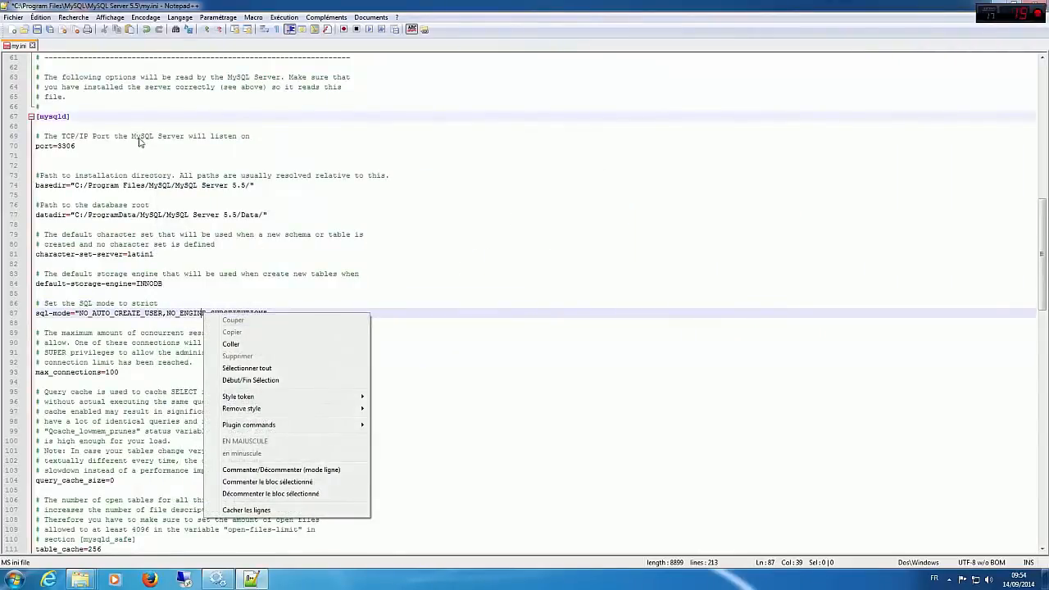
pyautogui.click(37, 31)
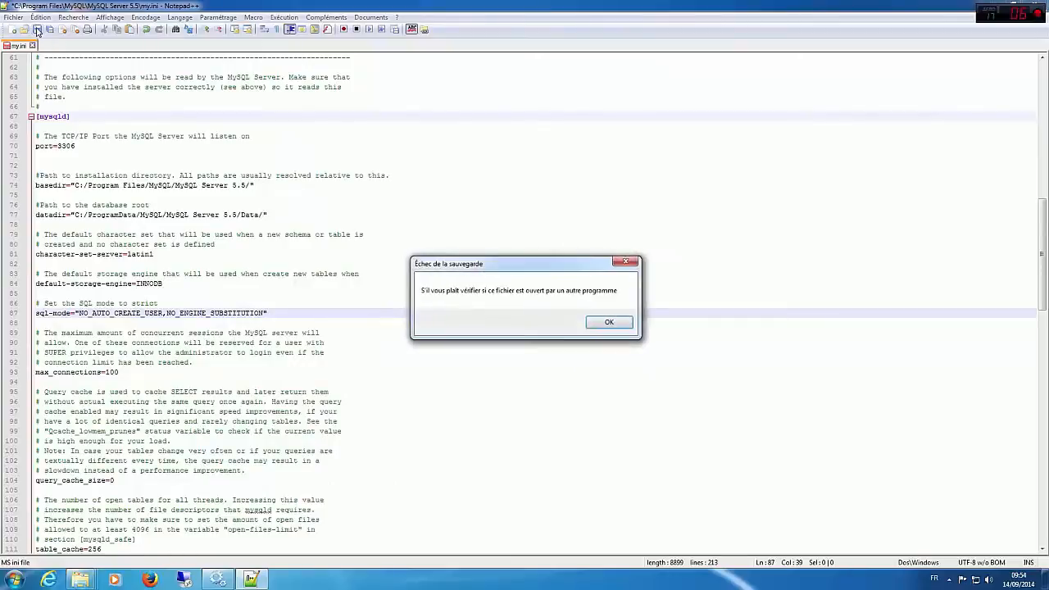
pyautogui.click(616, 326)
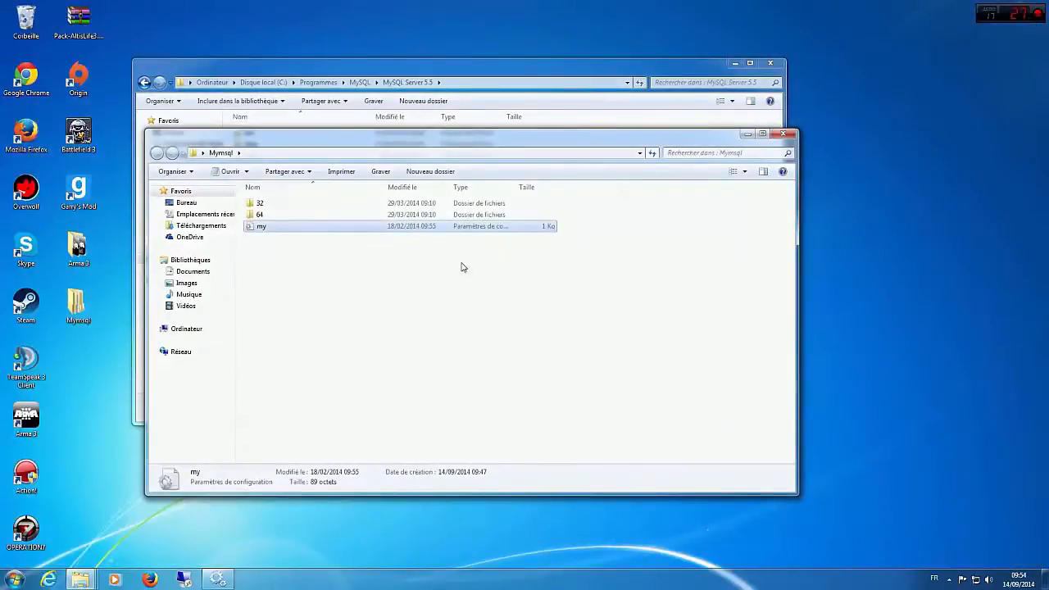
# Step: Reopen my.ini from the MySQL Server 5.5 folder in Notepad++, shrink the editor window, and bring the Mymsql folder forward
pyautogui.moveTo(390, 136); pyautogui.dragTo(669, 147)
pyautogui.rightClick(241, 224)
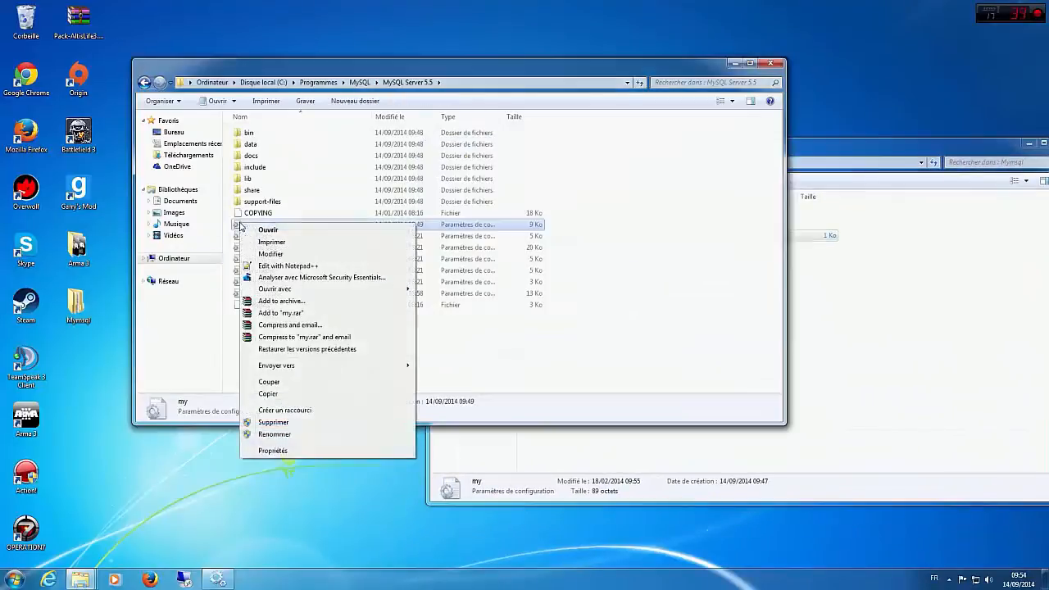
pyautogui.click(274, 267)
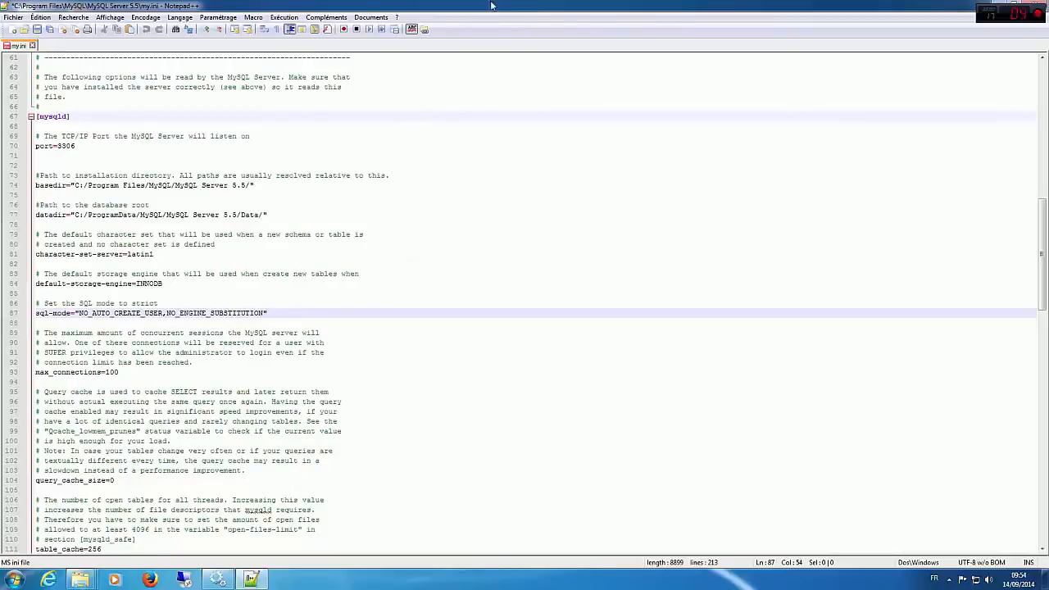
pyautogui.moveTo(492, 6); pyautogui.dragTo(296, 313)
pyautogui.click(717, 328)
pyautogui.click(810, 328)
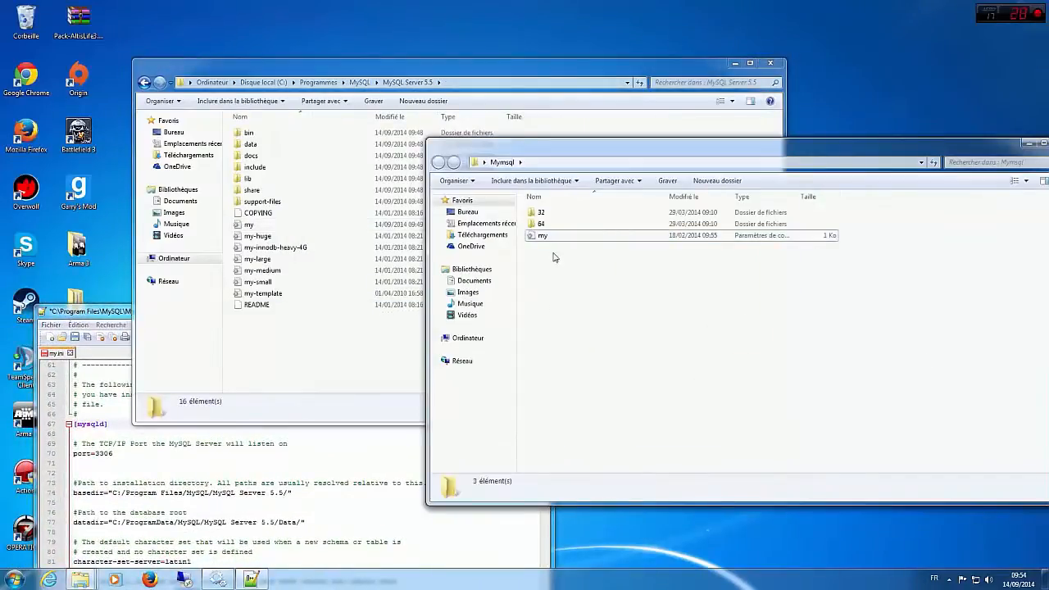
# Step: Open the Mymsql folder's my.ini in Notepad++ and select its sql-mode line
pyautogui.rightClick(544, 236)
pyautogui.click(574, 279)
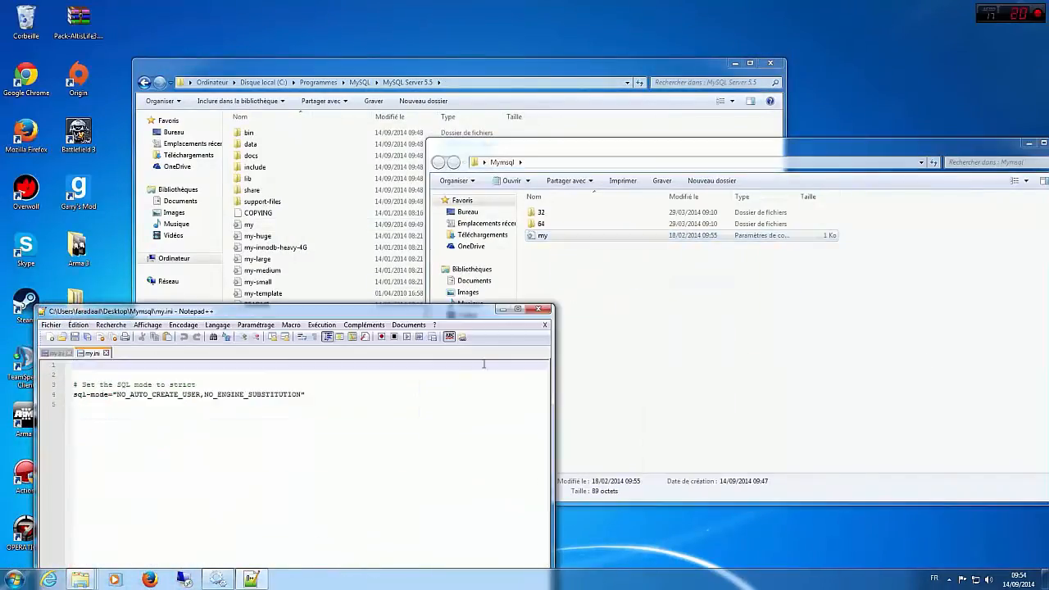
pyautogui.moveTo(380, 399); pyautogui.dragTo(59, 391)
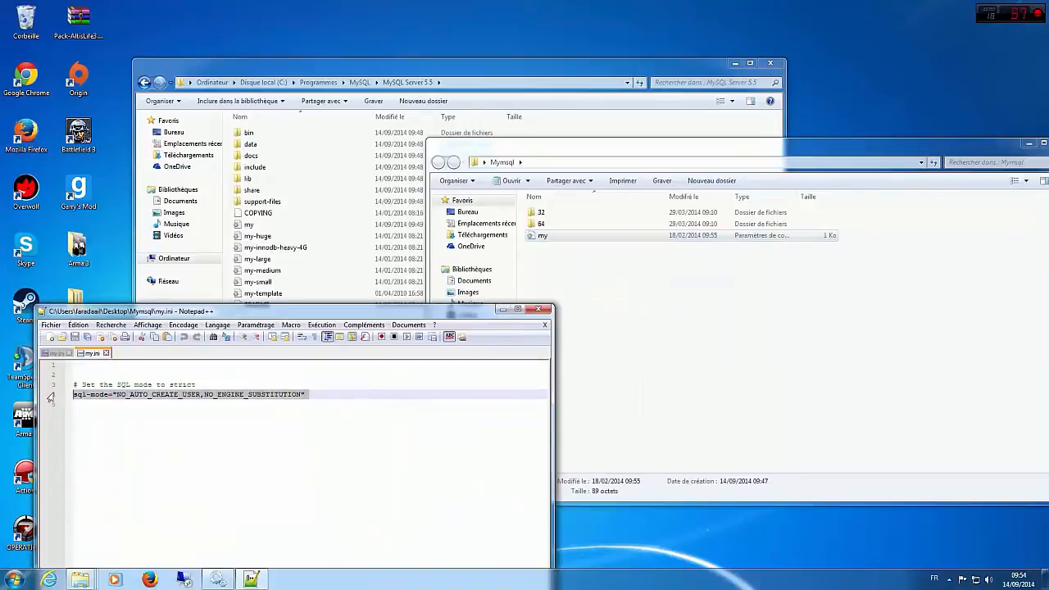
pyautogui.click(666, 311)
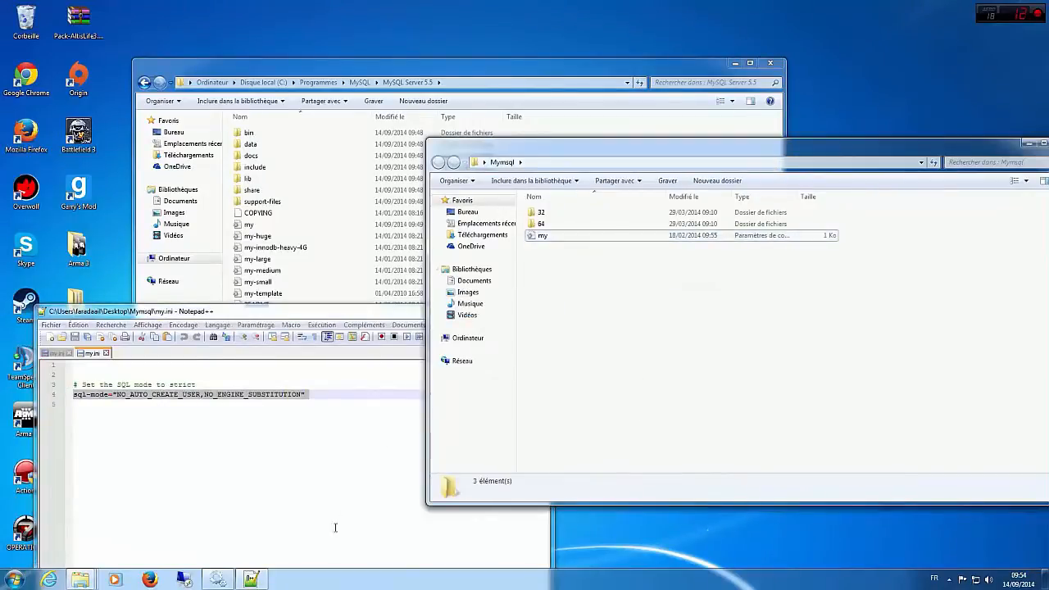
pyautogui.click(377, 354)
# Step: Move the editor beside the MySQL Server 5.5 folder and select the sql-mode comment and setting lines in the server's my.ini
pyautogui.moveTo(392, 313); pyautogui.dragTo(915, 168)
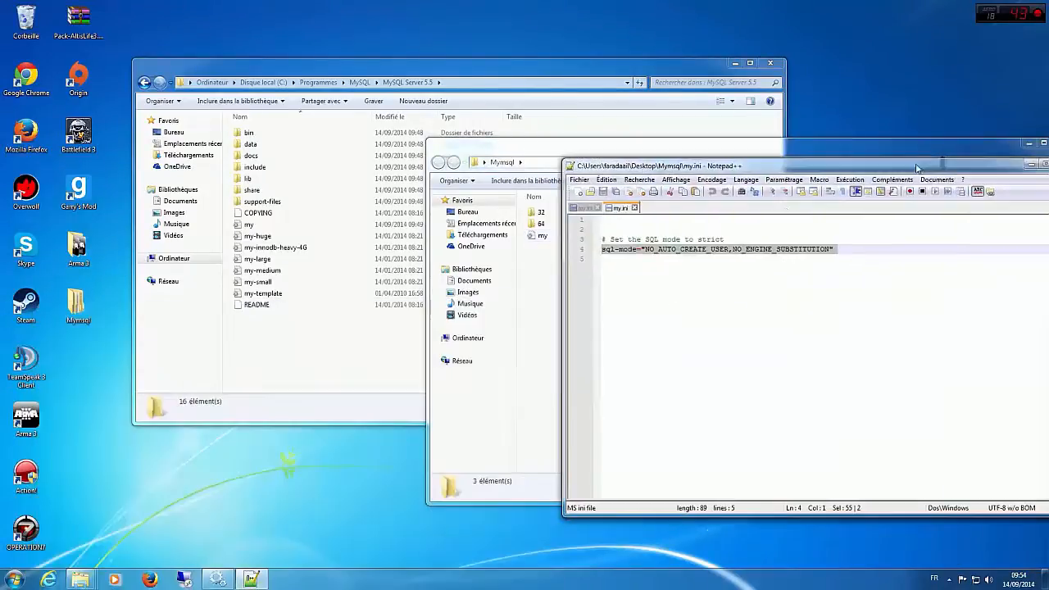
pyautogui.click(587, 208)
pyautogui.scroll(-2, 731, 379)
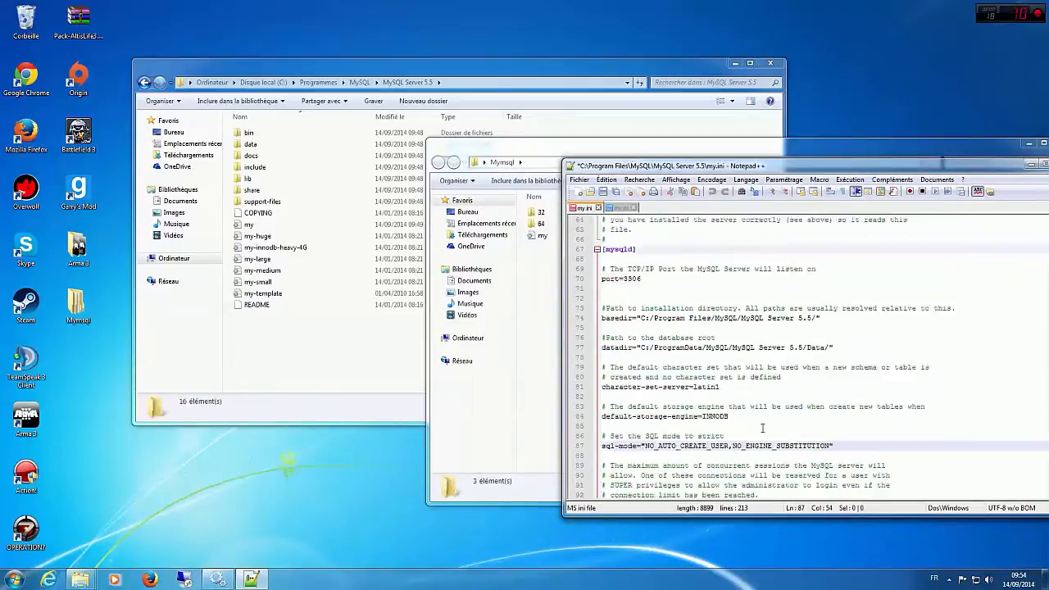
pyautogui.keyDown('shift'); pyautogui.click(591, 410); pyautogui.keyUp('shift')
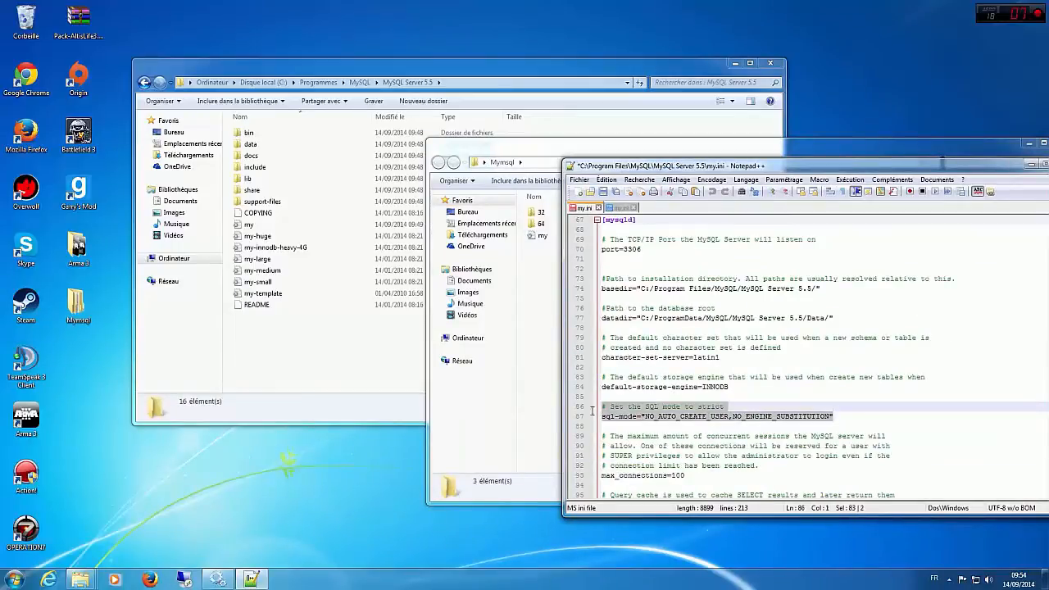
# Step: Close the Mymsql folder's my.ini and leave the cursor at the end of the sql-mode line in the server's my.ini
pyautogui.click(633, 208)
pyautogui.click(835, 416)
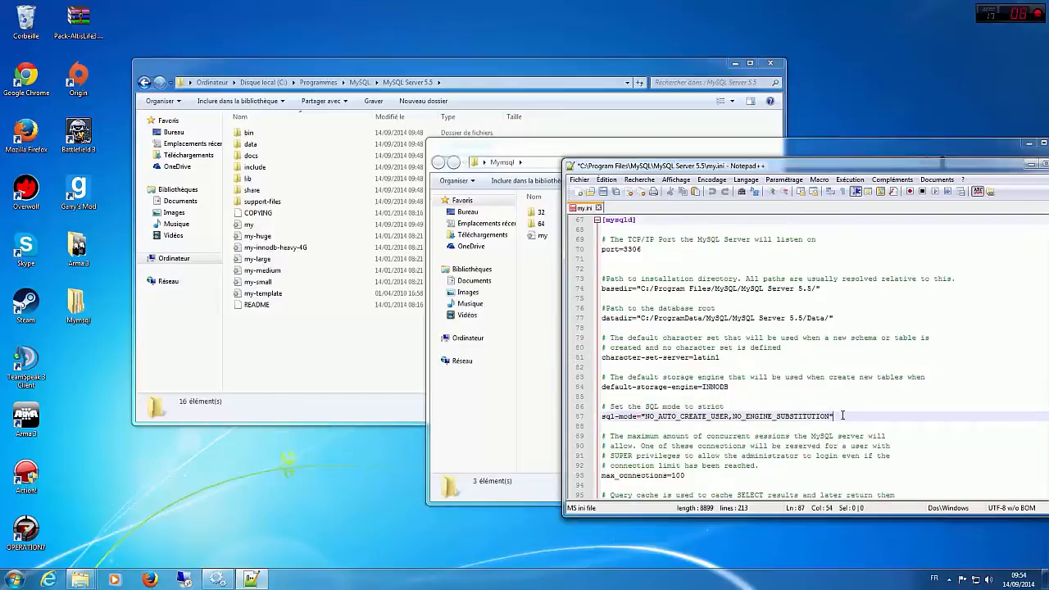
pyautogui.moveTo(842, 416); pyautogui.dragTo(611, 416)
pyautogui.press('End')
pyautogui.press('Return')
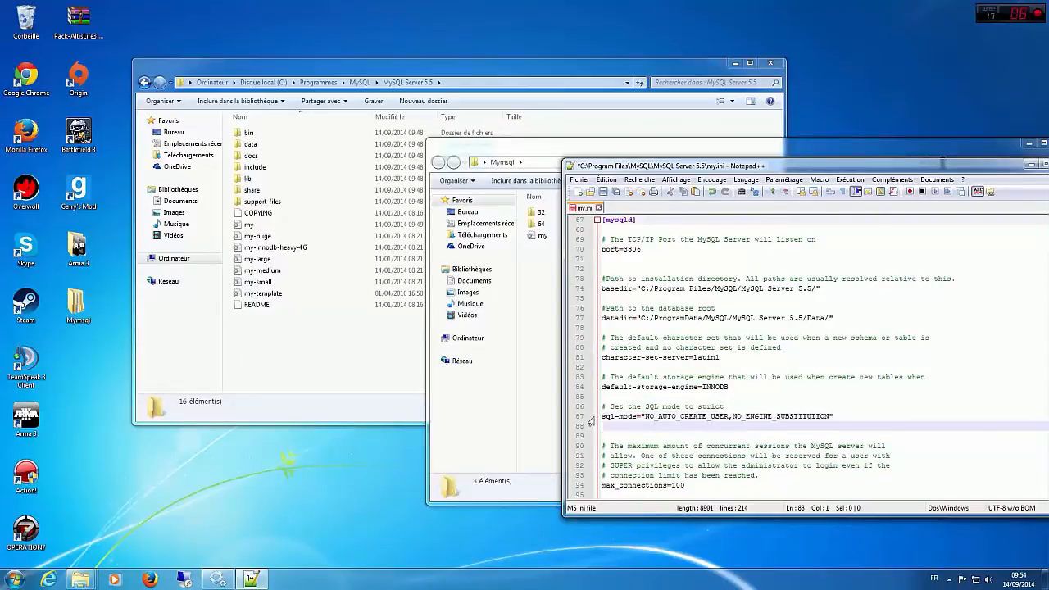
pyautogui.press('BackSpace')
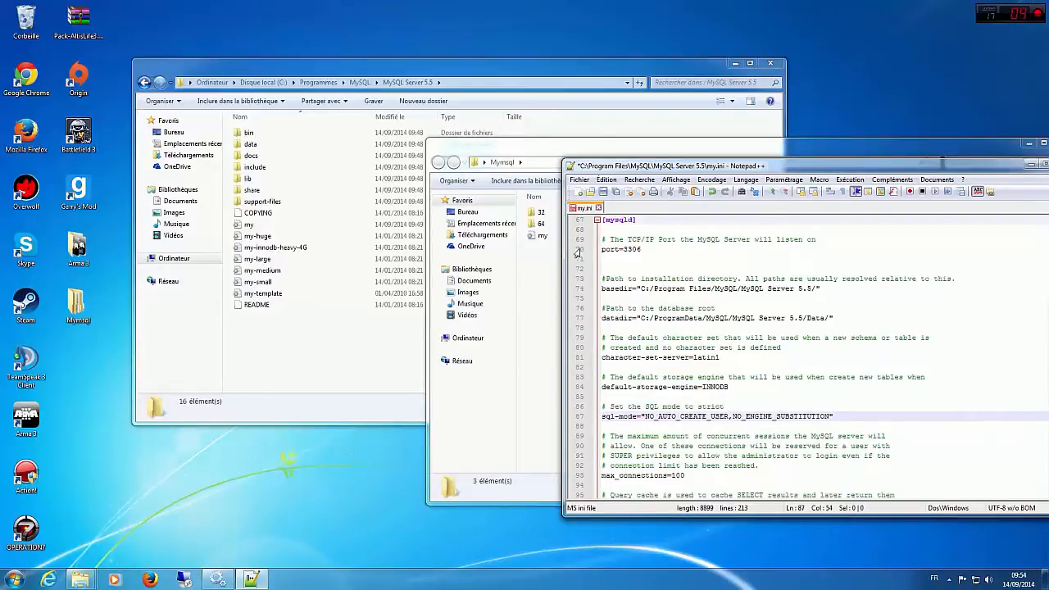
# Step: Try to save the MySQL Server 5.5 my.ini, dismiss the error, and close the other program running beside the editor and folders
pyautogui.click(605, 192)
pyautogui.click(622, 320)
pyautogui.click(398, 365)
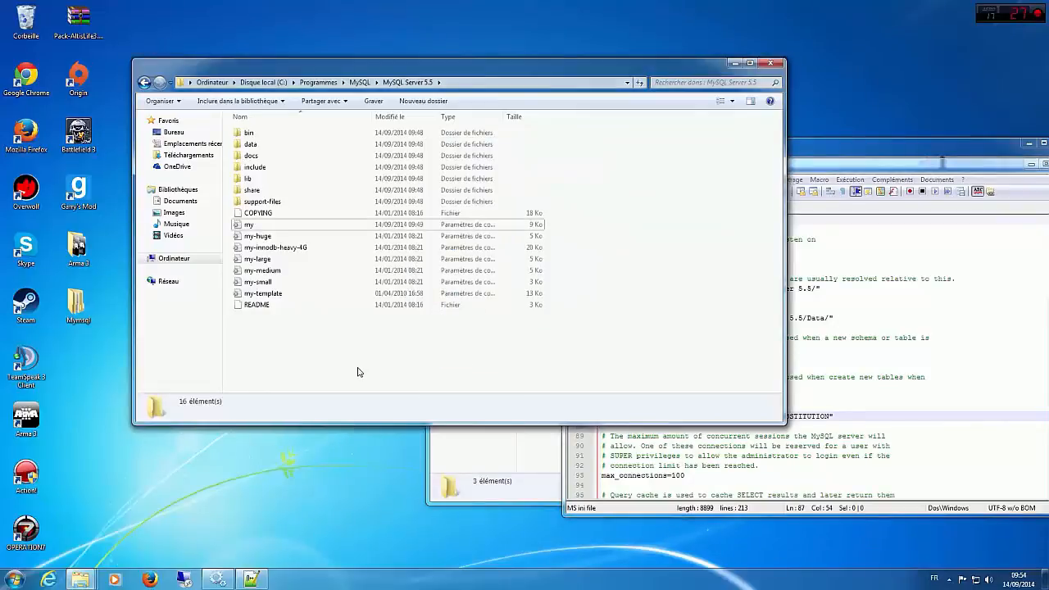
pyautogui.click(230, 569)
pyautogui.click(580, 183)
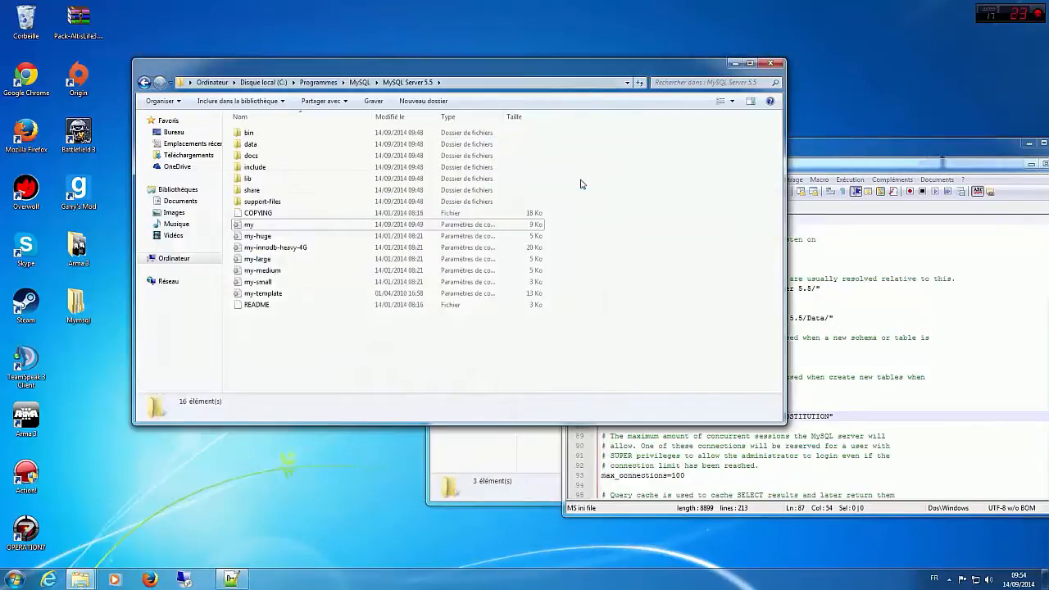
# Step: Retry saving the server's my.ini, dismiss the error, and move the Notepad++ window toward the middle of the screen
pyautogui.click(847, 464)
pyautogui.click(602, 192)
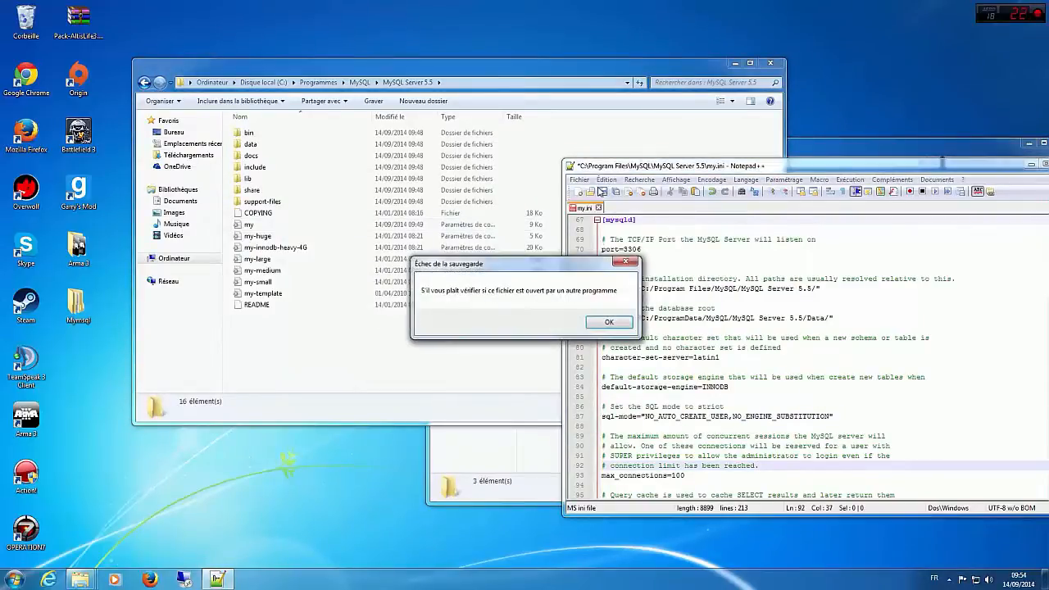
pyautogui.click(617, 325)
pyautogui.moveTo(775, 174); pyautogui.dragTo(569, 150)
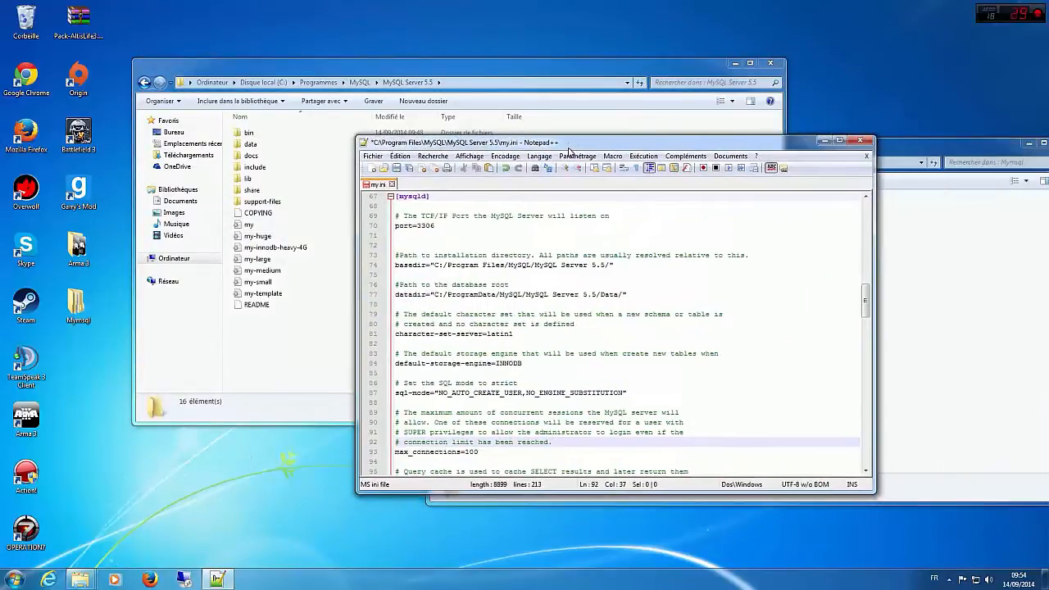
# Step: Look over the hidden notification-area icons and their settings, and close the settings window
pyautogui.click(948, 579)
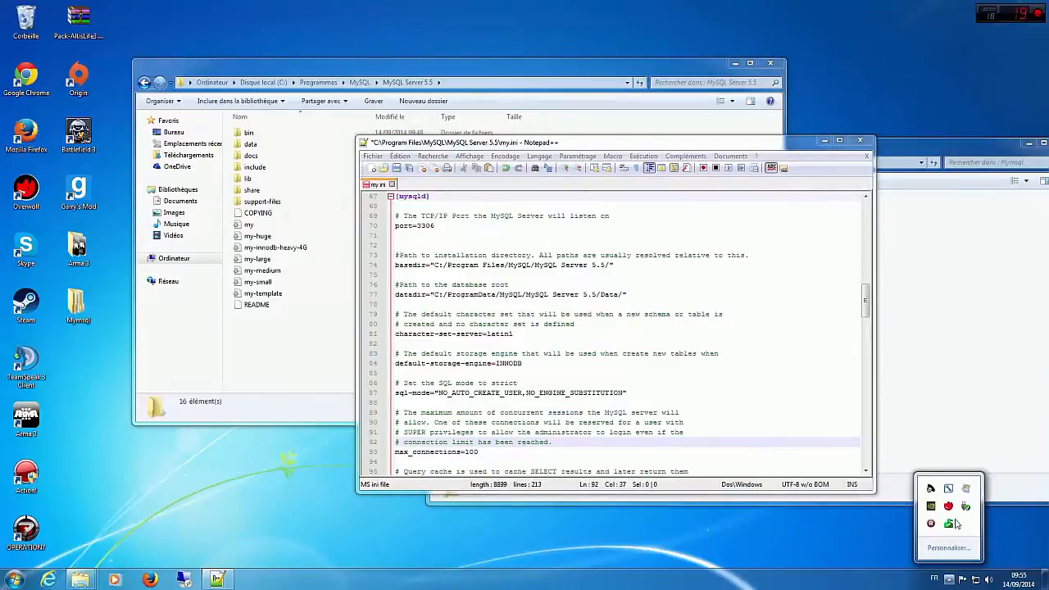
pyautogui.click(948, 547)
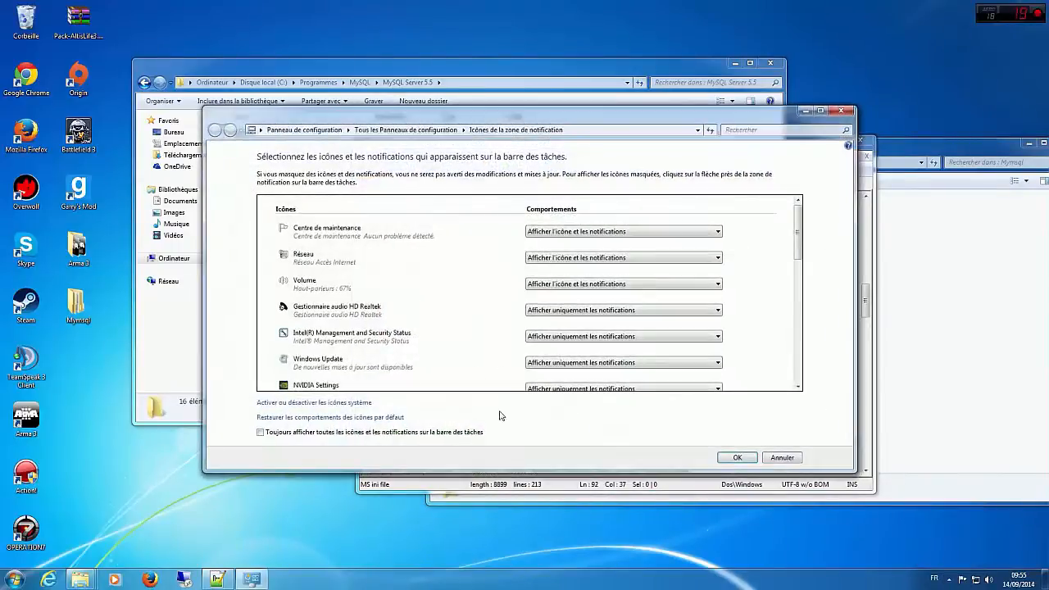
pyautogui.click(841, 110)
# Step: Open the Windows Task Manager and look through the running processes for MySQL
pyautogui.rightClick(394, 580)
pyautogui.click(446, 553)
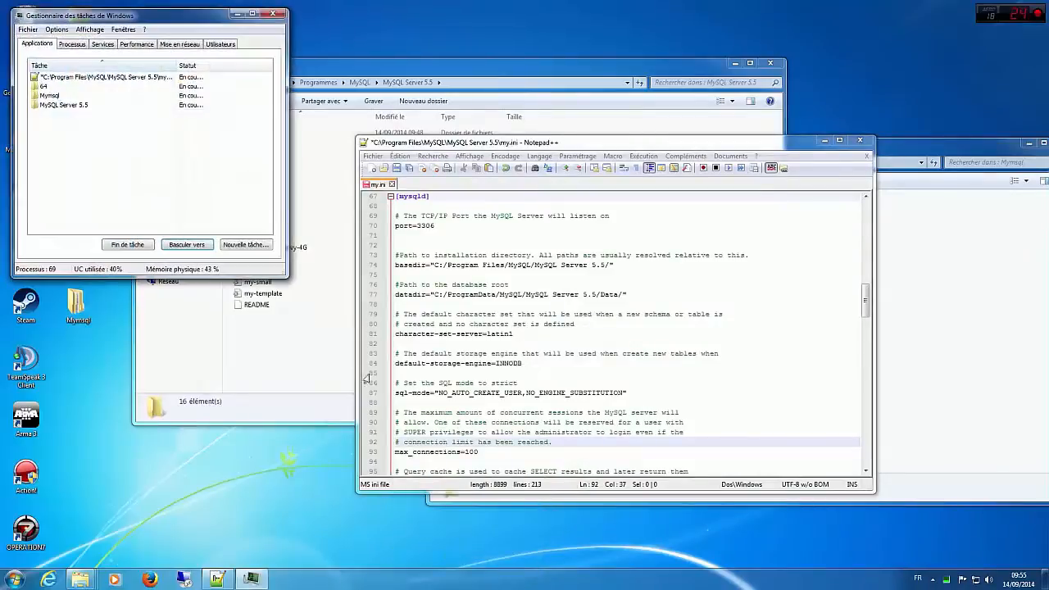
pyautogui.click(72, 43)
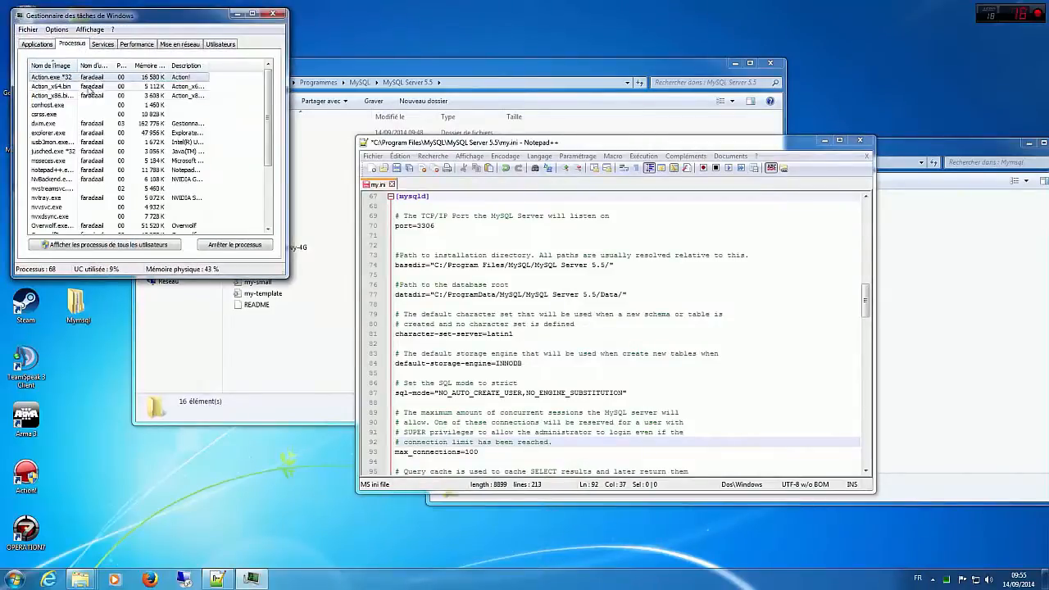
pyautogui.scroll(-3, 93, 114)
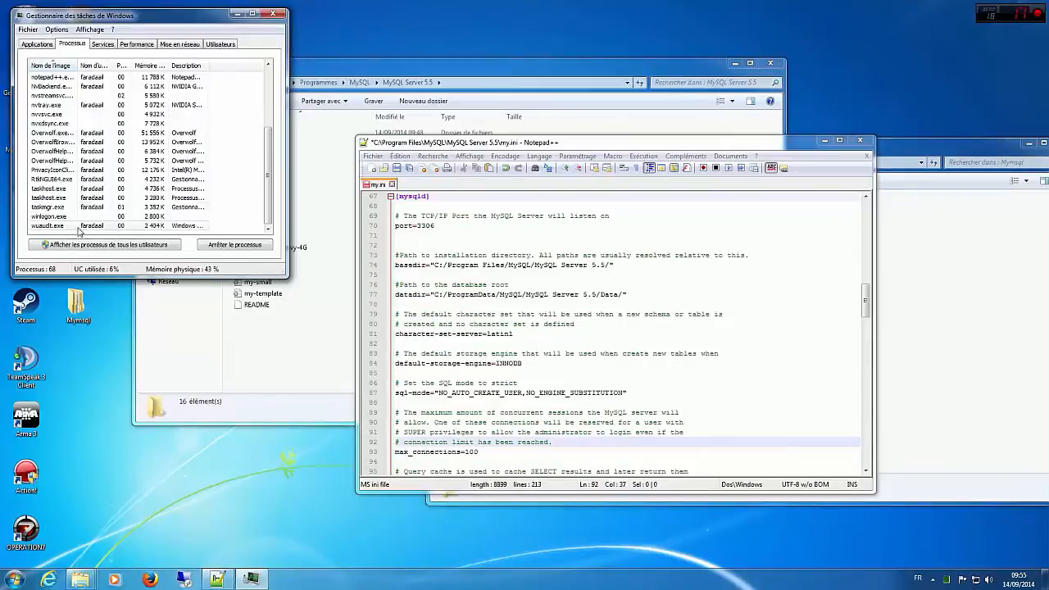
# Step: Find and select the MySQL service in the Task Manager's list of services
pyautogui.click(100, 46)
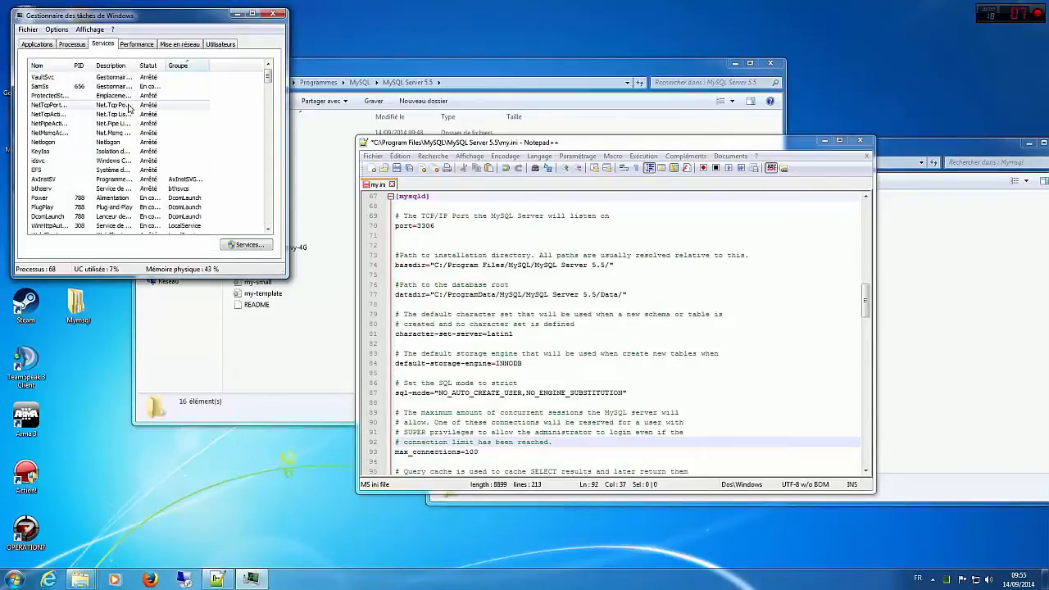
pyautogui.scroll(-1, 139, 144)
pyautogui.scroll(-1, 141, 144)
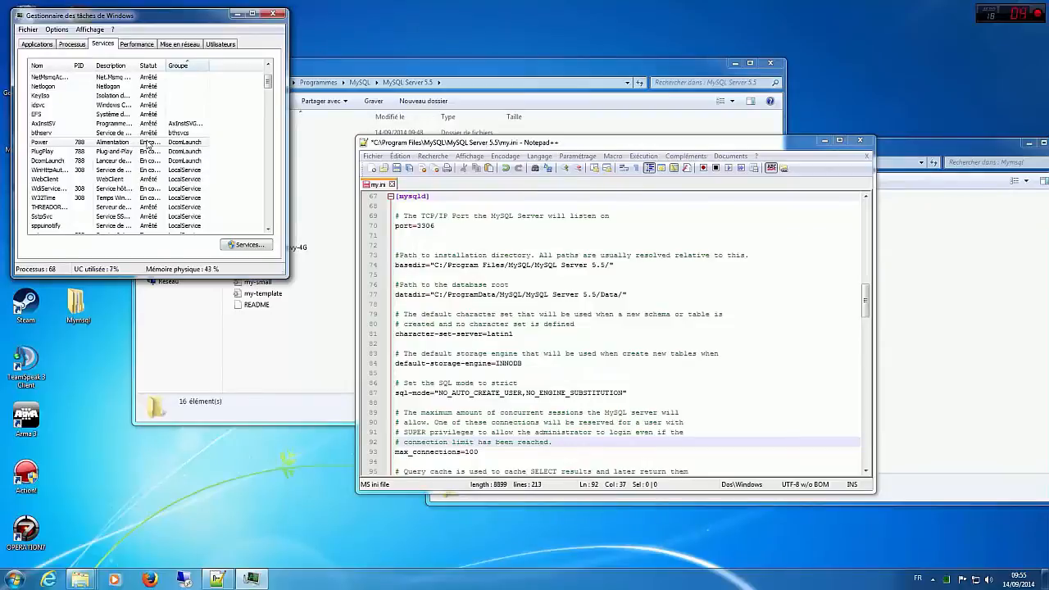
pyautogui.scroll(-4, 148, 144)
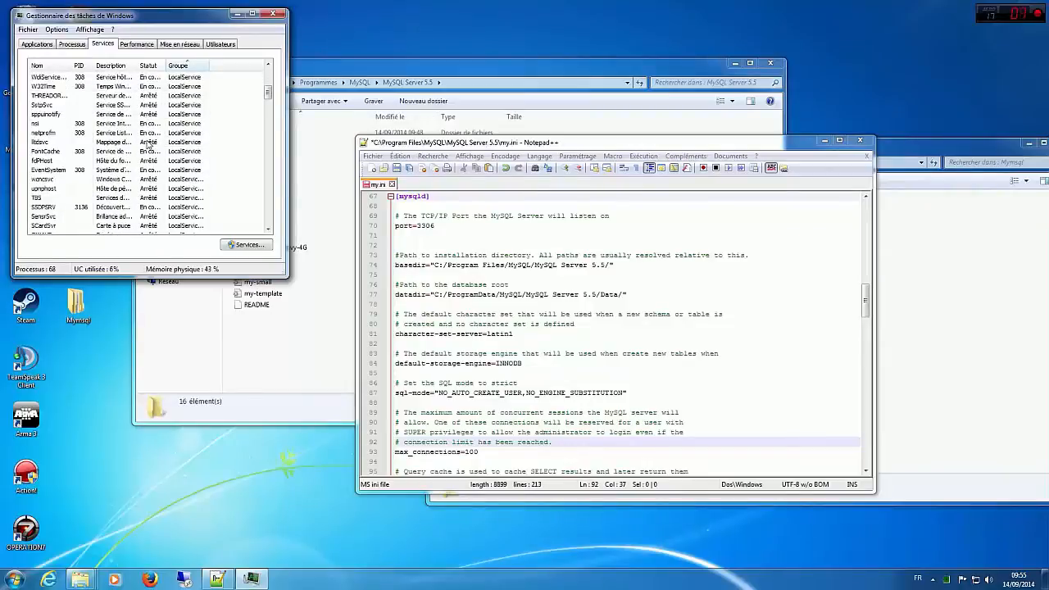
pyautogui.scroll(-5, 148, 144)
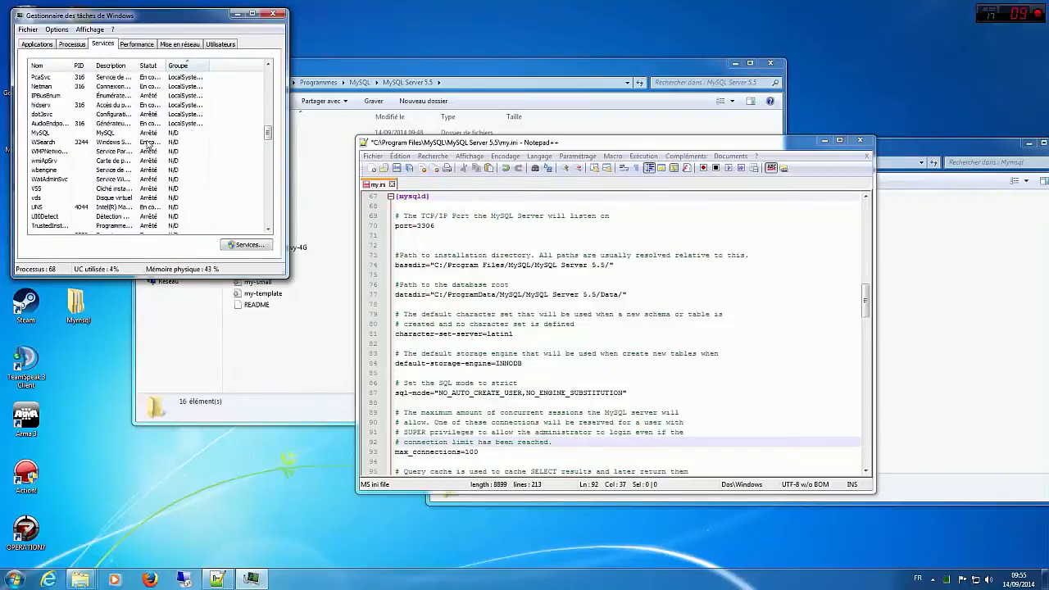
pyautogui.click(104, 134)
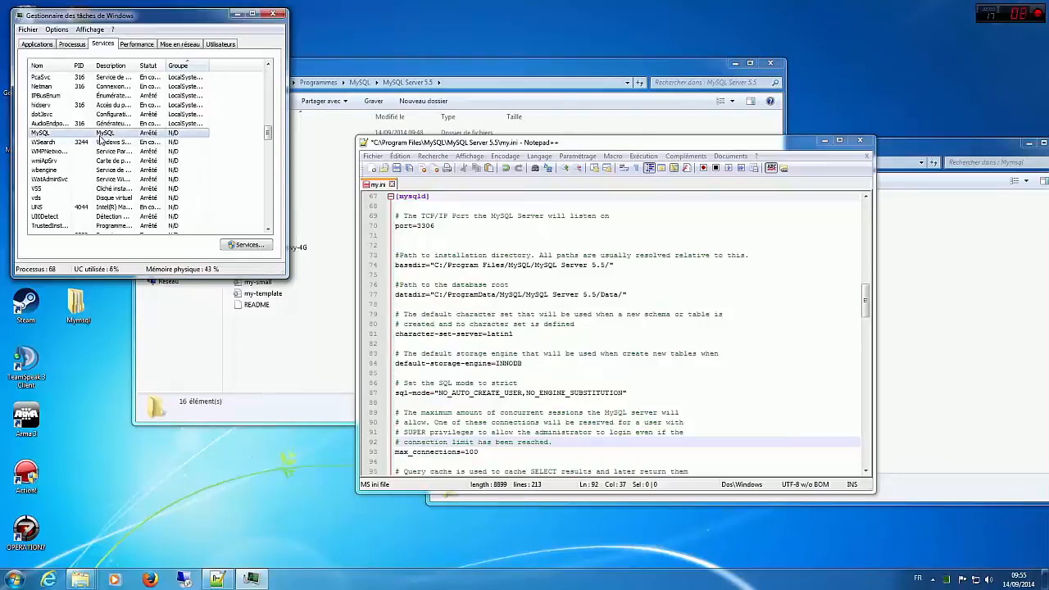
# Step: Open the Windows Services console from the Task Manager and look down its service list
pyautogui.click(244, 248)
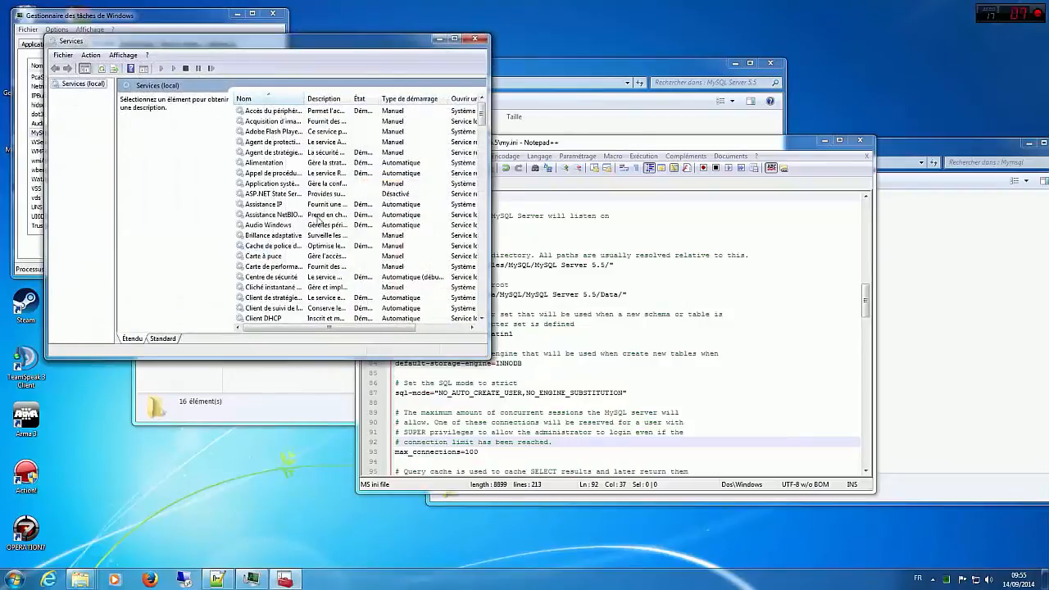
pyautogui.click(291, 279)
pyautogui.scroll(-10, 290, 279)
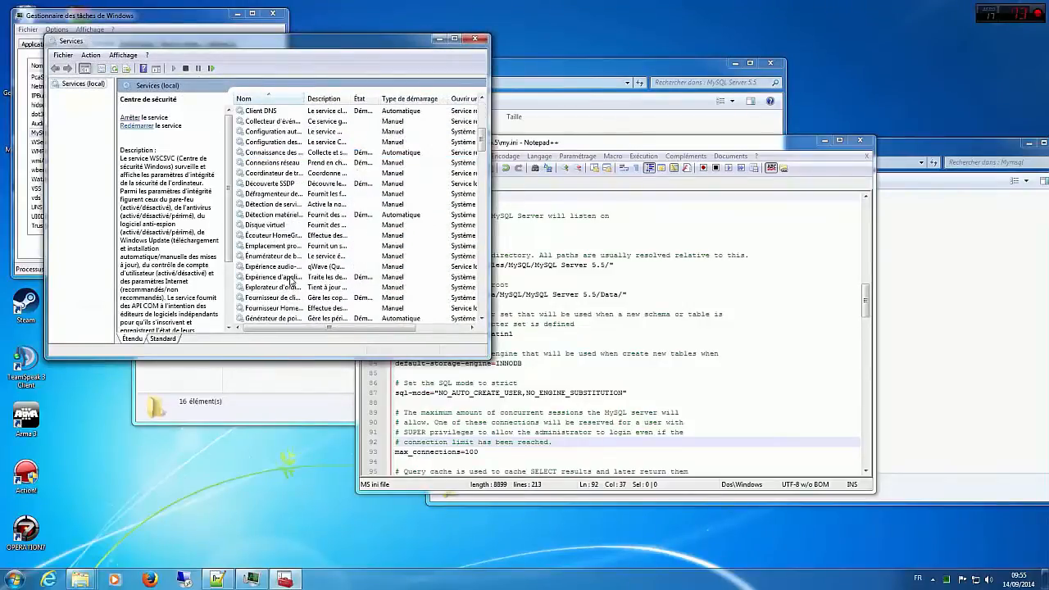
# Step: Try to start the MySQL service from the Task Manager, dismiss the error, and close the Task Manager
pyautogui.click(25, 119)
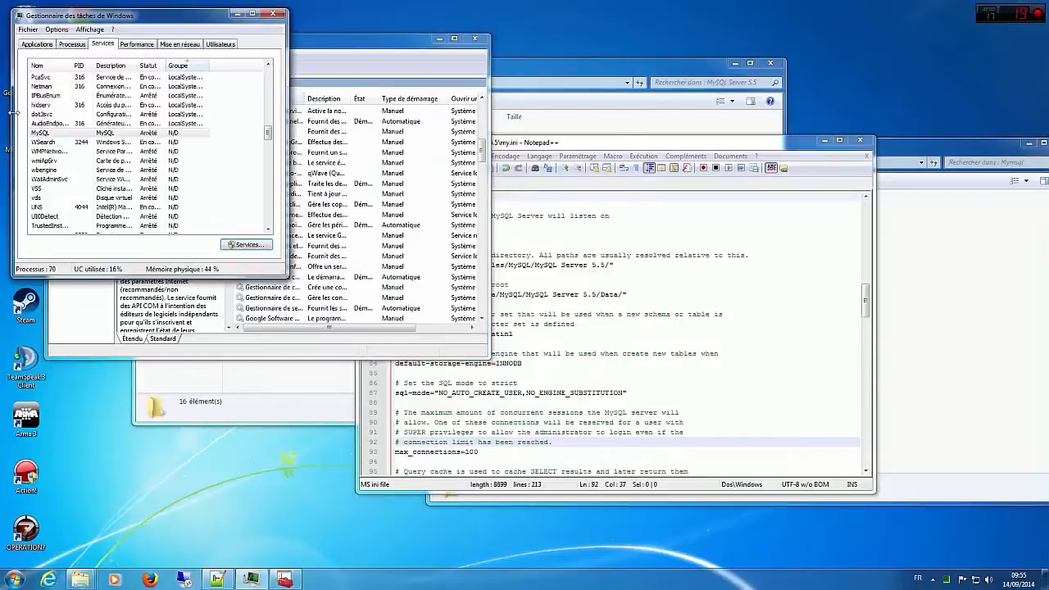
pyautogui.rightClick(51, 133)
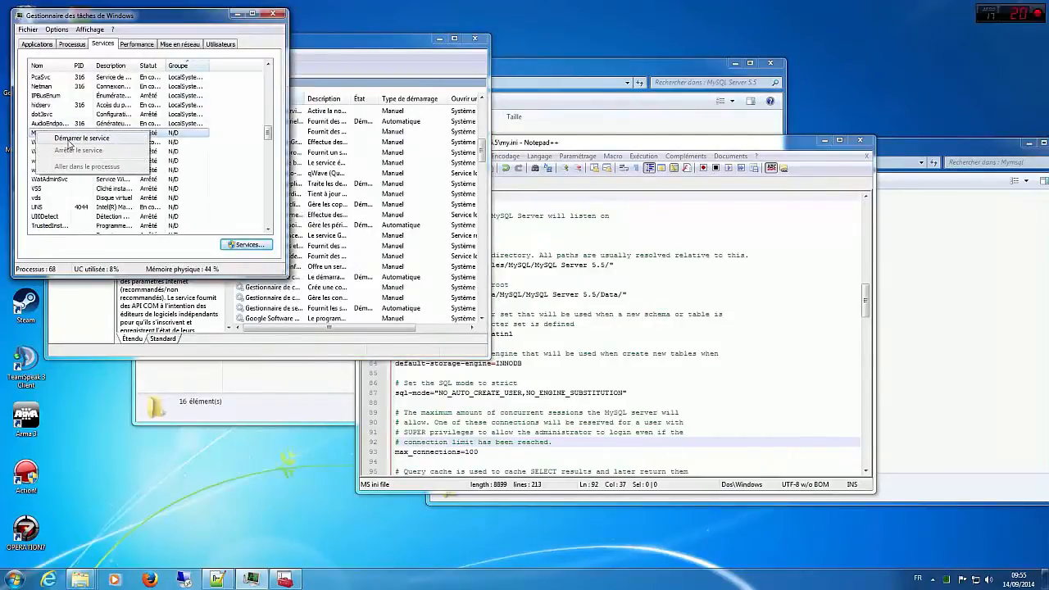
pyautogui.click(67, 139)
pyautogui.click(579, 334)
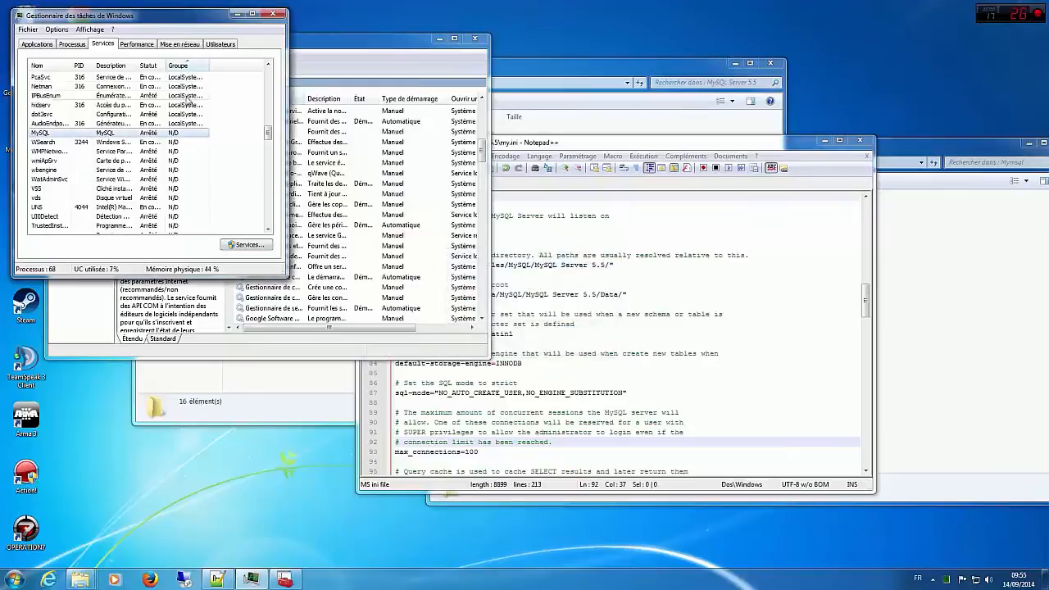
pyautogui.click(276, 11)
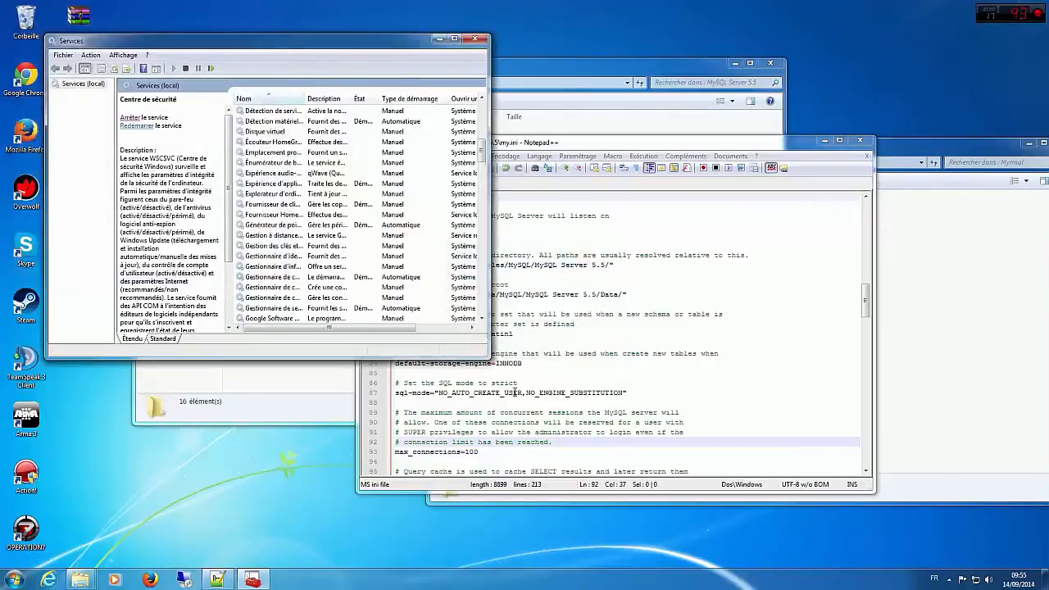
# Step: Locate the MySQL service in the Services console and start it
pyautogui.scroll(-10, 367, 300)
pyautogui.scroll(-2, 366, 299)
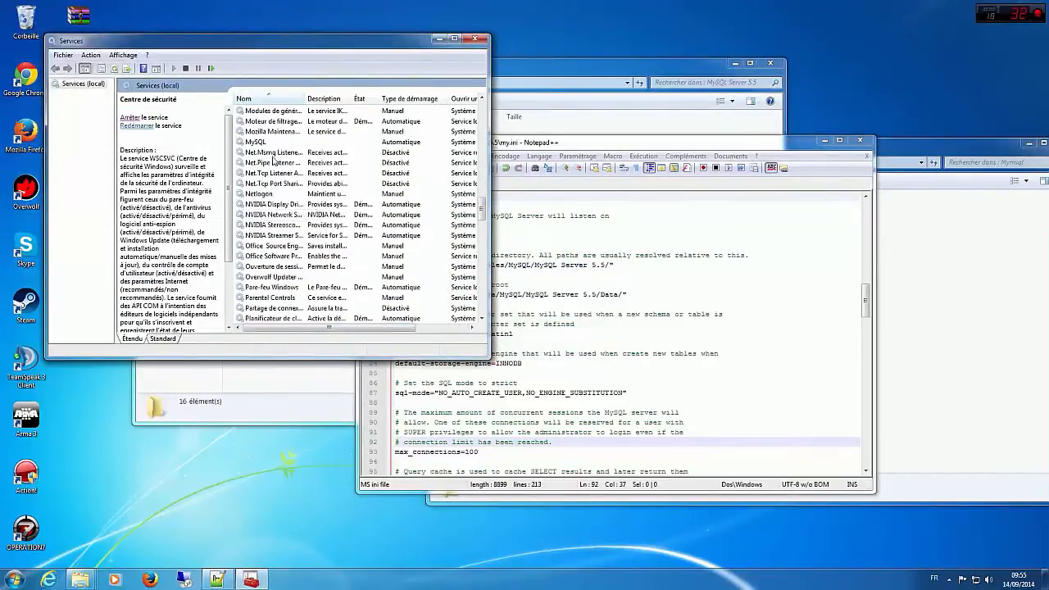
pyautogui.click(270, 144)
pyautogui.click(137, 119)
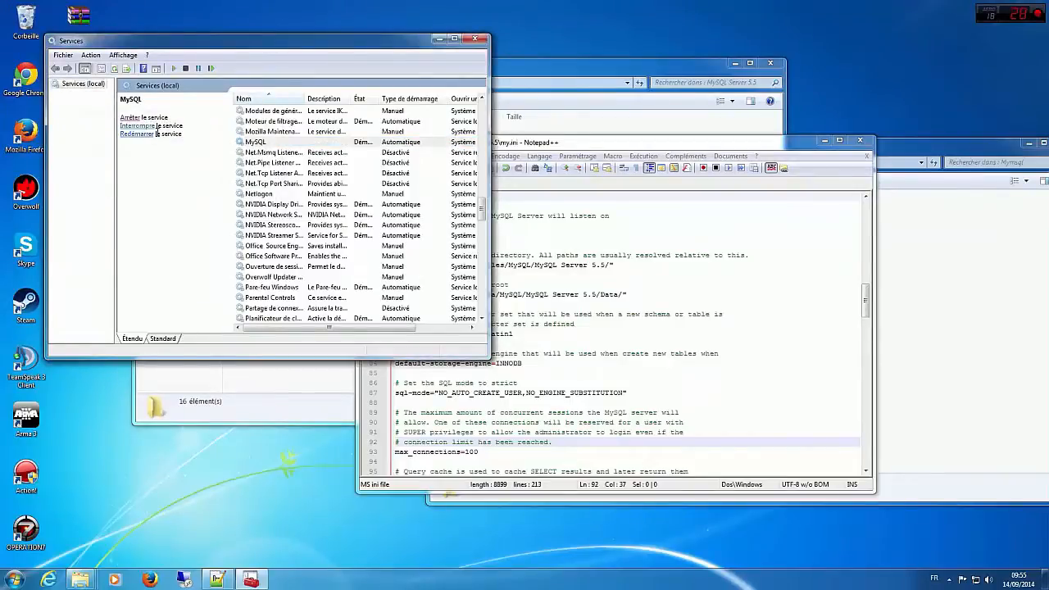
# Step: Stop the MySQL service, try to save the server's my.ini in Notepad++, and dismiss the error
pyautogui.click(133, 119)
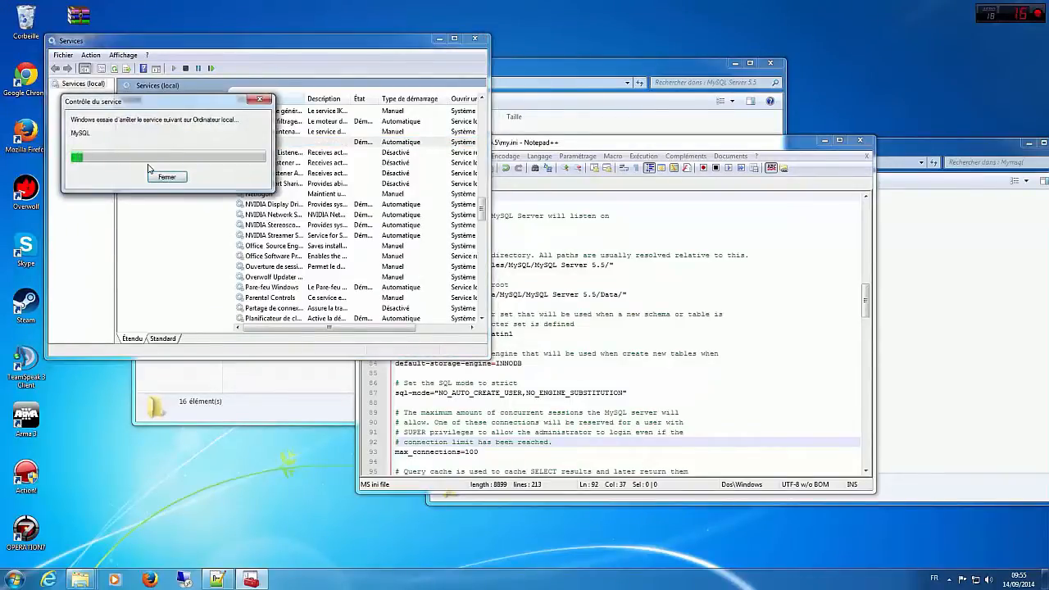
pyautogui.click(551, 144)
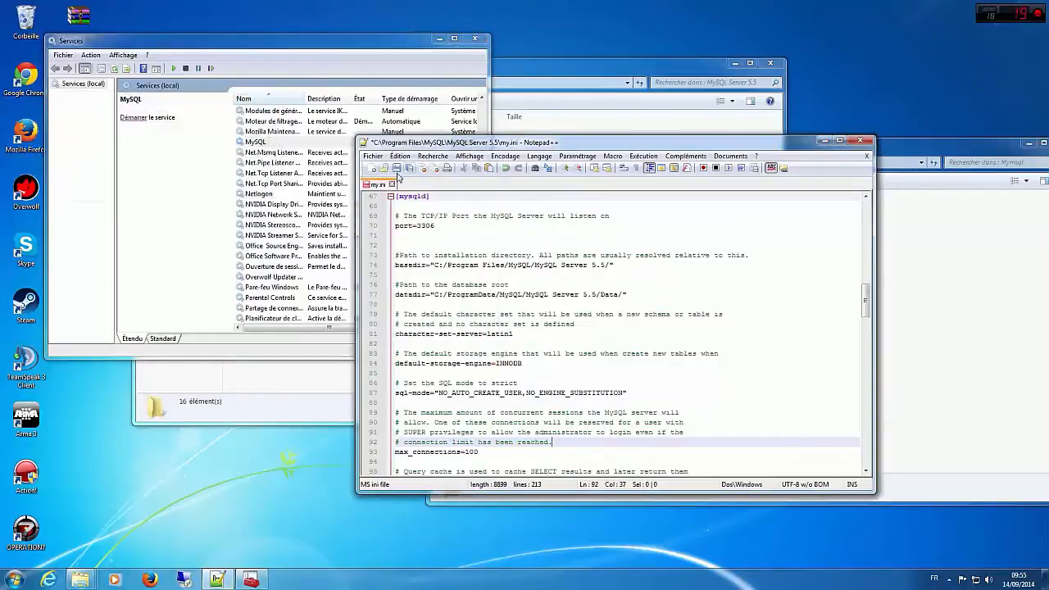
pyautogui.click(397, 168)
pyautogui.click(628, 327)
# Step: Start the MySQL service again, retry saving the server's my.ini, and return to the Services console
pyautogui.click(129, 121)
pyautogui.click(132, 119)
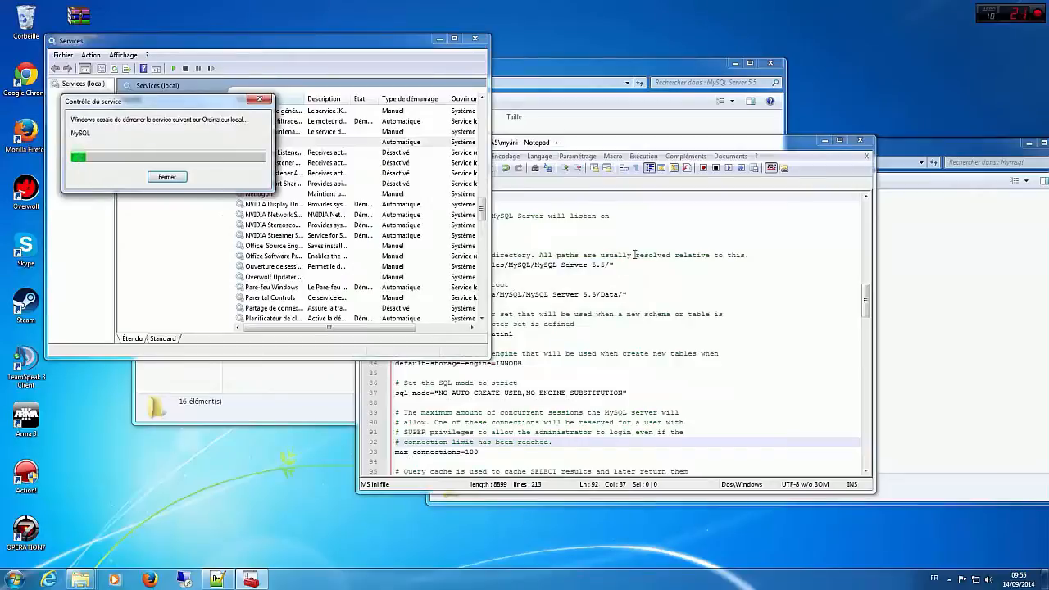
pyautogui.click(539, 226)
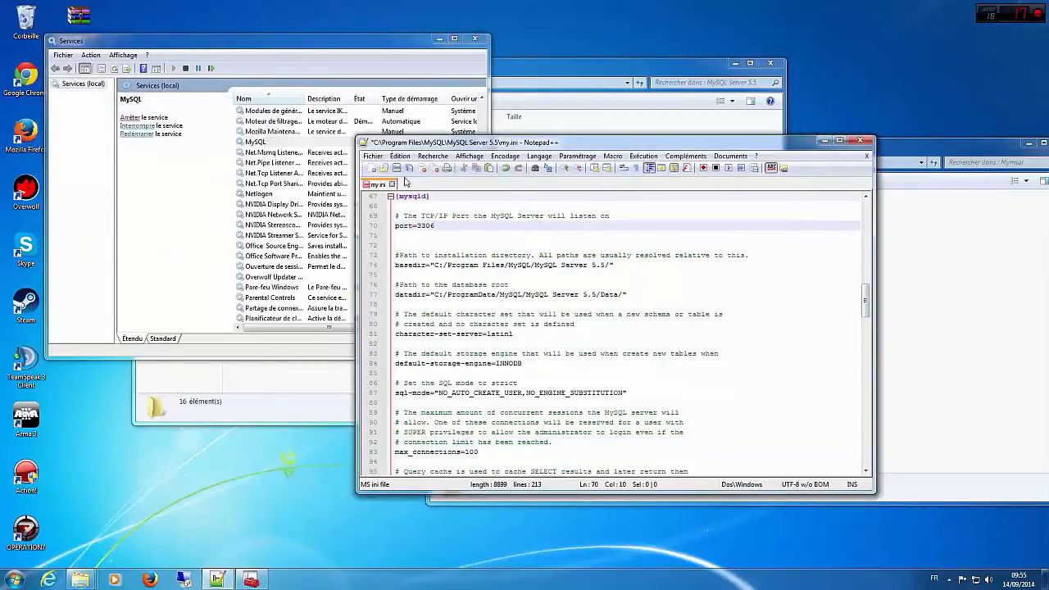
pyautogui.click(396, 168)
pyautogui.click(609, 322)
pyautogui.click(232, 230)
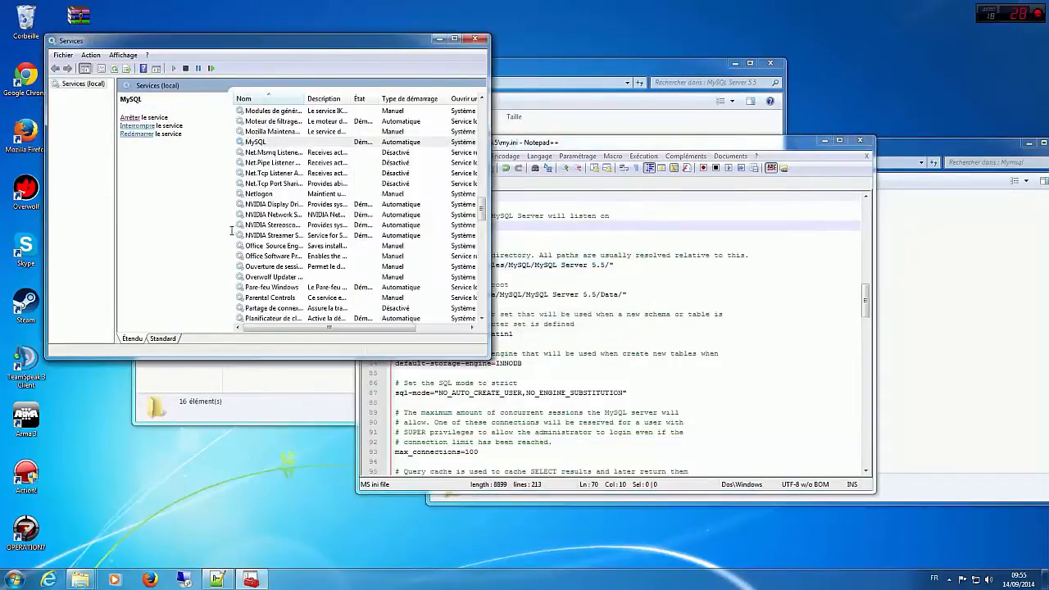
# Step: Close Notepad++ with the server's my.ini, and close the Services console
pyautogui.moveTo(755, 146); pyautogui.dragTo(612, 147)
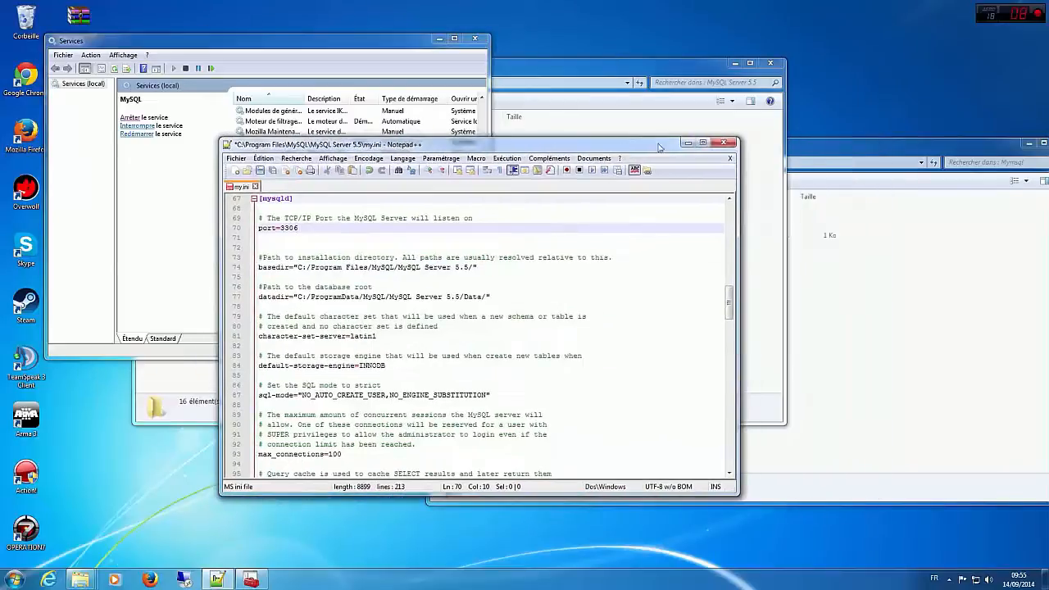
pyautogui.click(717, 141)
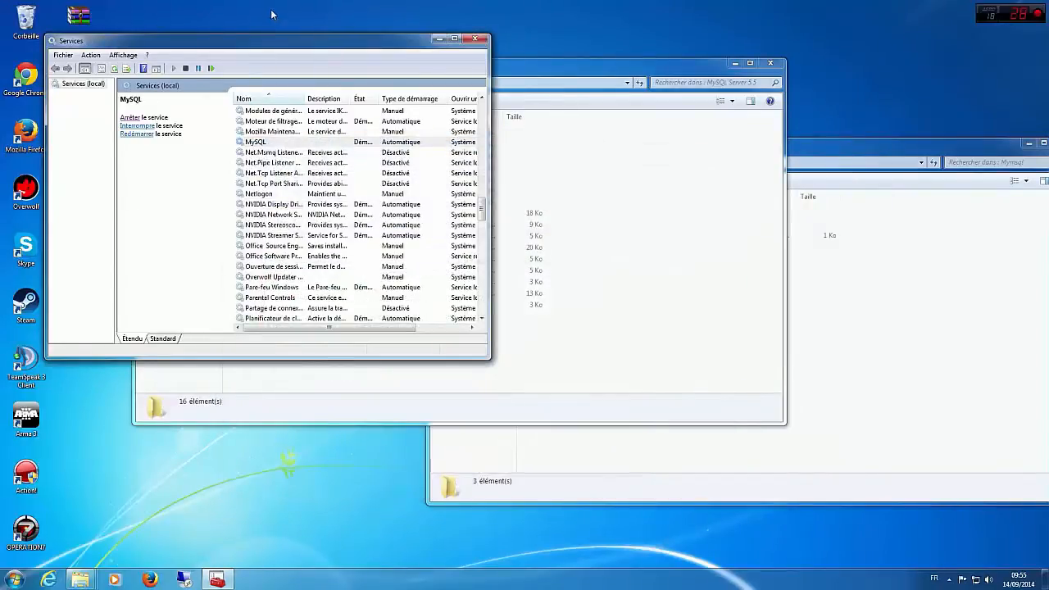
pyautogui.moveTo(264, 40); pyautogui.dragTo(414, 143)
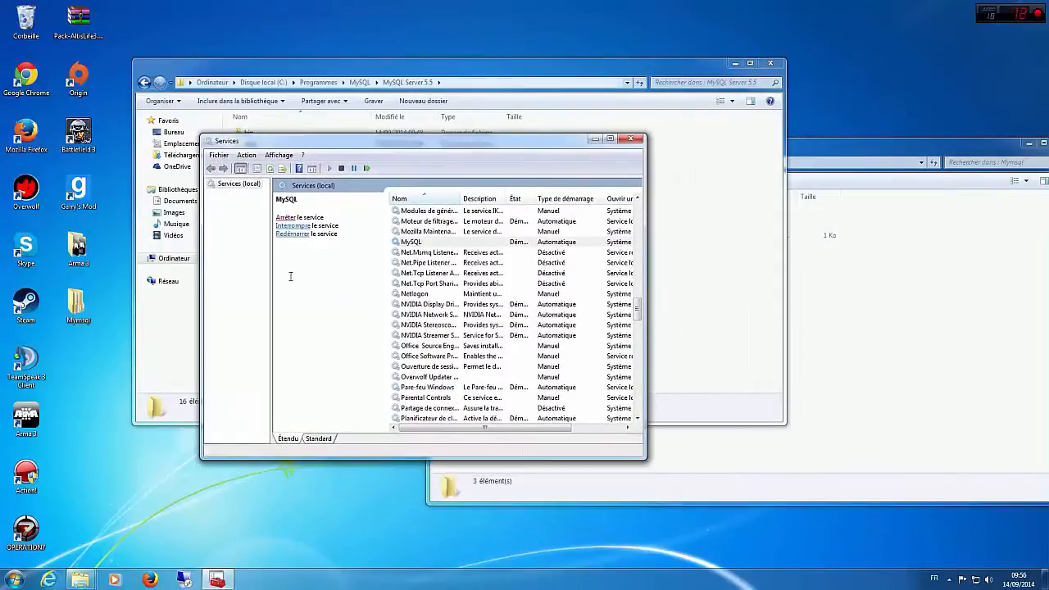
pyautogui.click(631, 138)
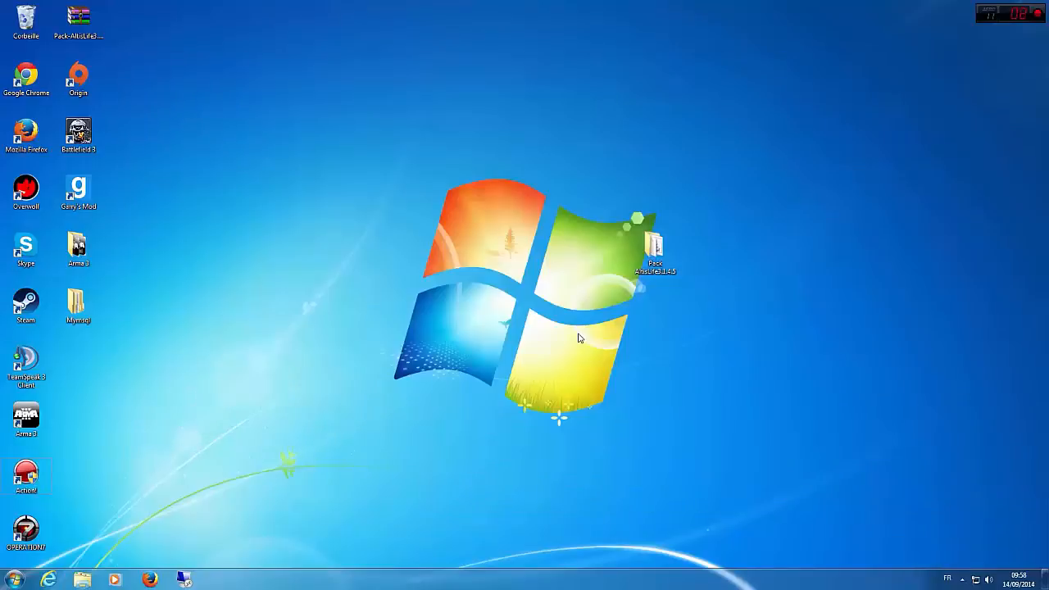
# Step: Move the Mymsql folder on the desktop out of the icon columns, to the free area beside Garry's Mod
pyautogui.moveTo(129, 356); pyautogui.dragTo(80, 252)
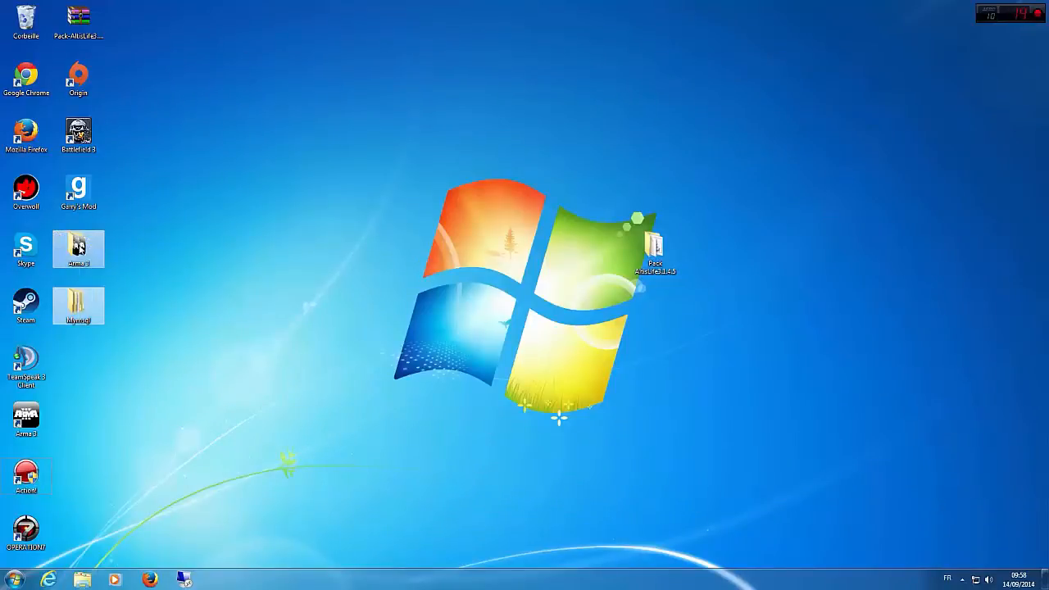
pyautogui.click(84, 345)
pyautogui.moveTo(80, 313); pyautogui.dragTo(182, 210)
pyautogui.click(179, 379)
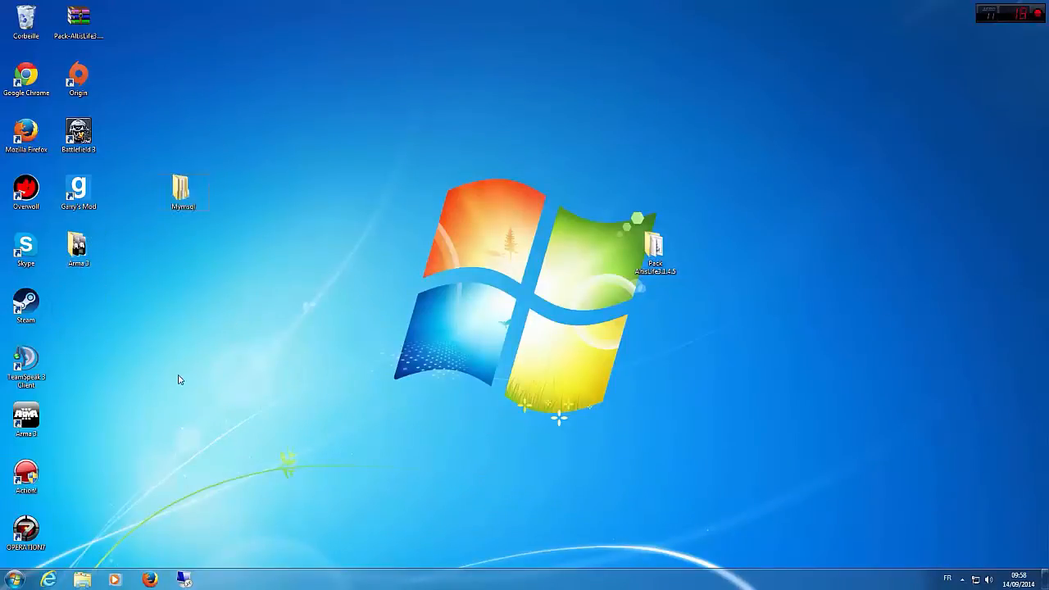
# Step: Browse in Windows Explorer to the MySQL Server 5.5 folder under Programmes\MySQL on the C: drive
pyautogui.click(82, 580)
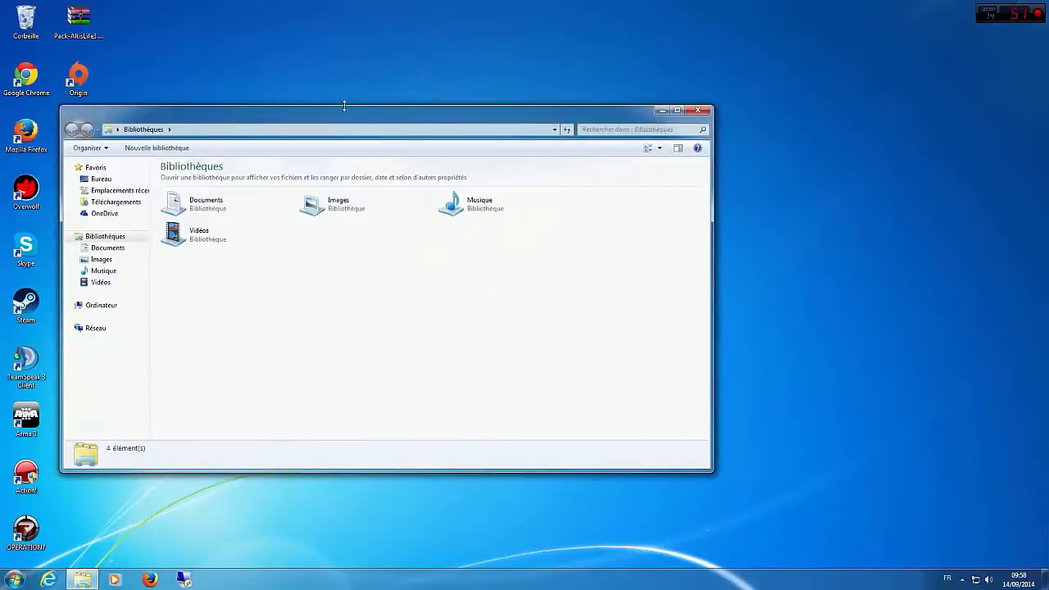
pyautogui.moveTo(347, 113); pyautogui.dragTo(551, 110)
pyautogui.click(309, 306)
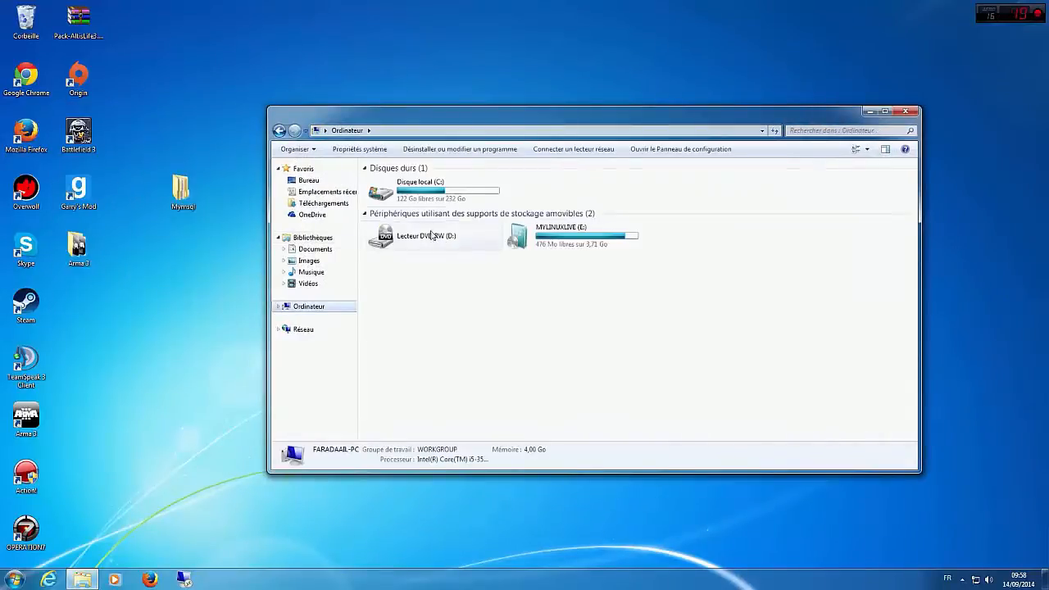
pyautogui.click(431, 197)
pyautogui.doubleClick(431, 197)
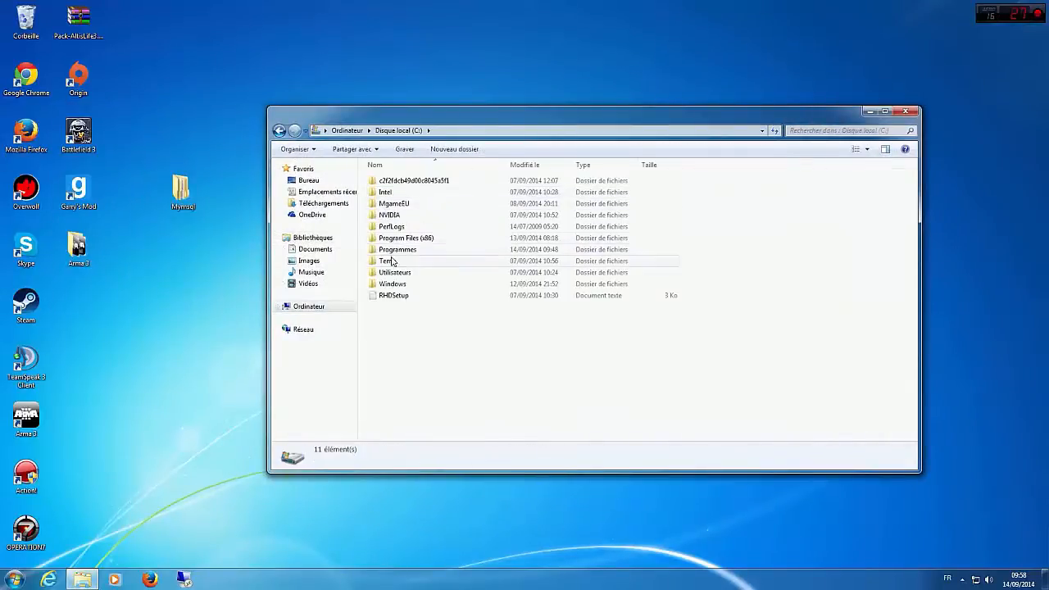
pyautogui.doubleClick(404, 250)
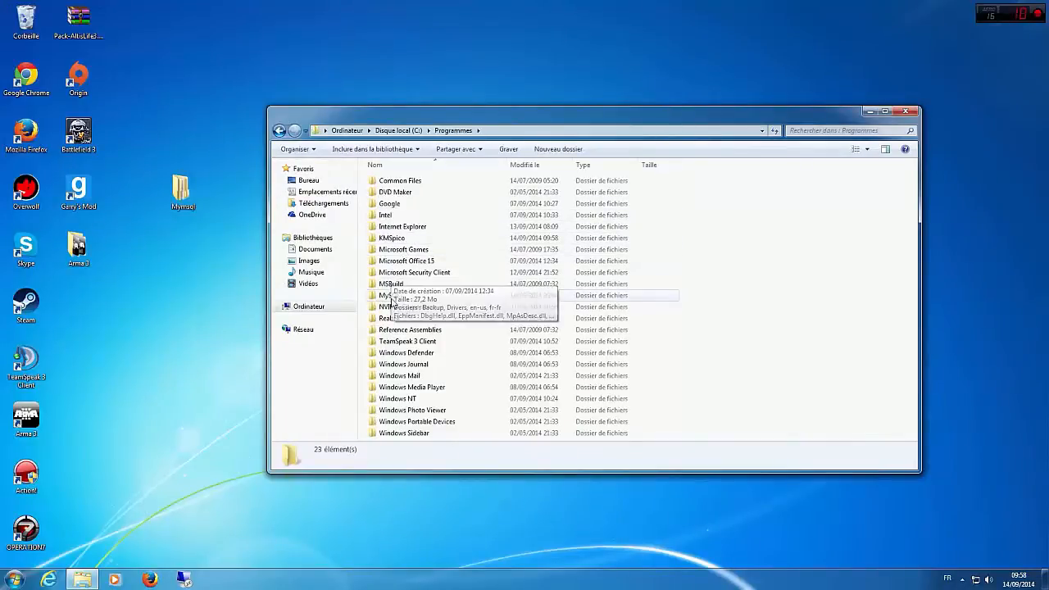
pyautogui.click(396, 297)
pyautogui.doubleClick(396, 296)
pyautogui.doubleClick(407, 182)
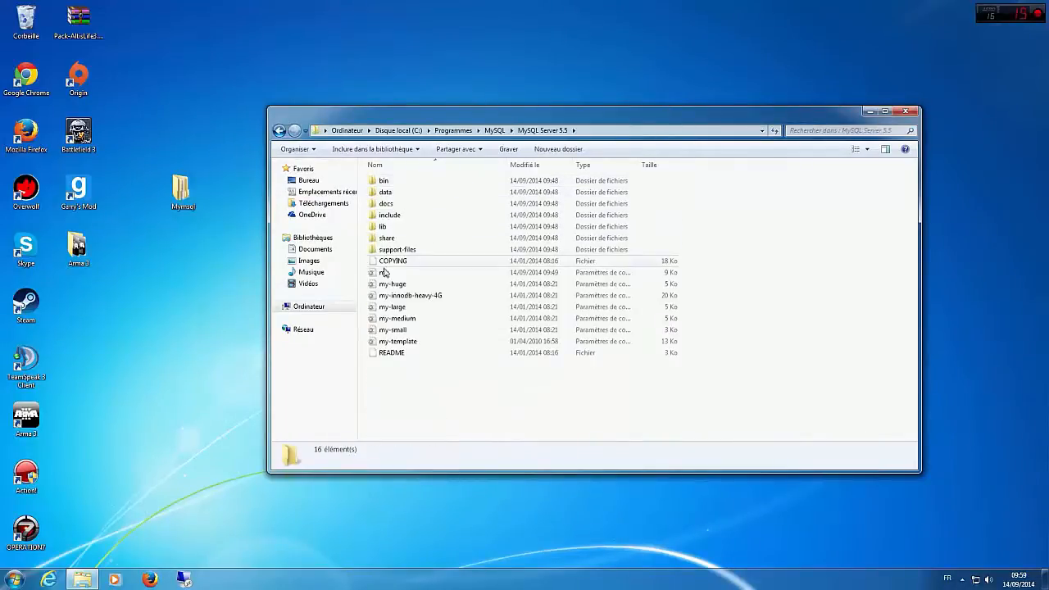
# Step: Open the server's my.ini and the my.ini from the desktop Mymsql folder in Notepad++
pyautogui.rightClick(384, 275)
pyautogui.click(431, 313)
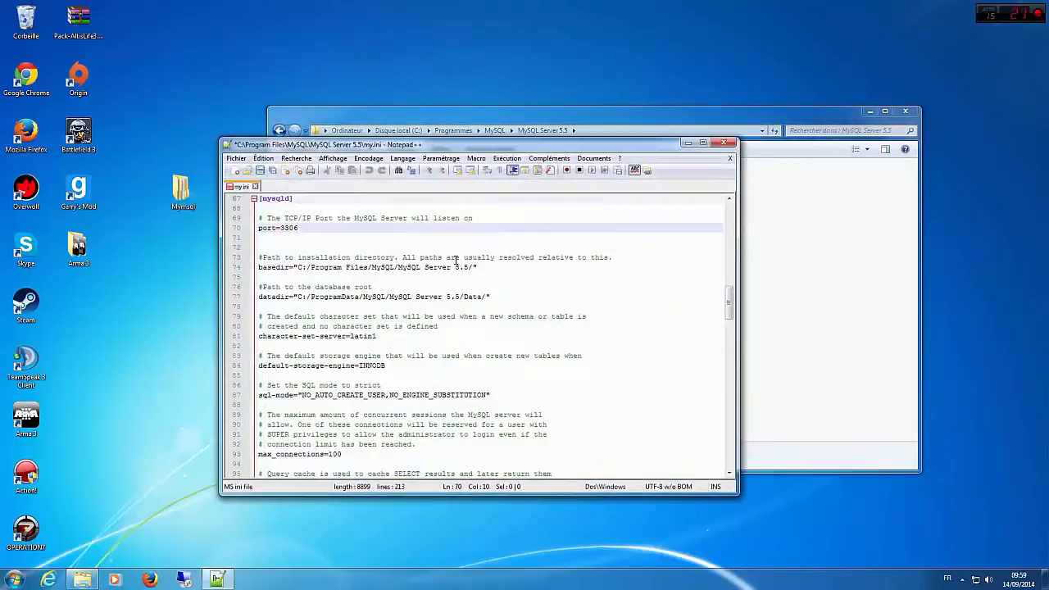
pyautogui.scroll(-2, 427, 322)
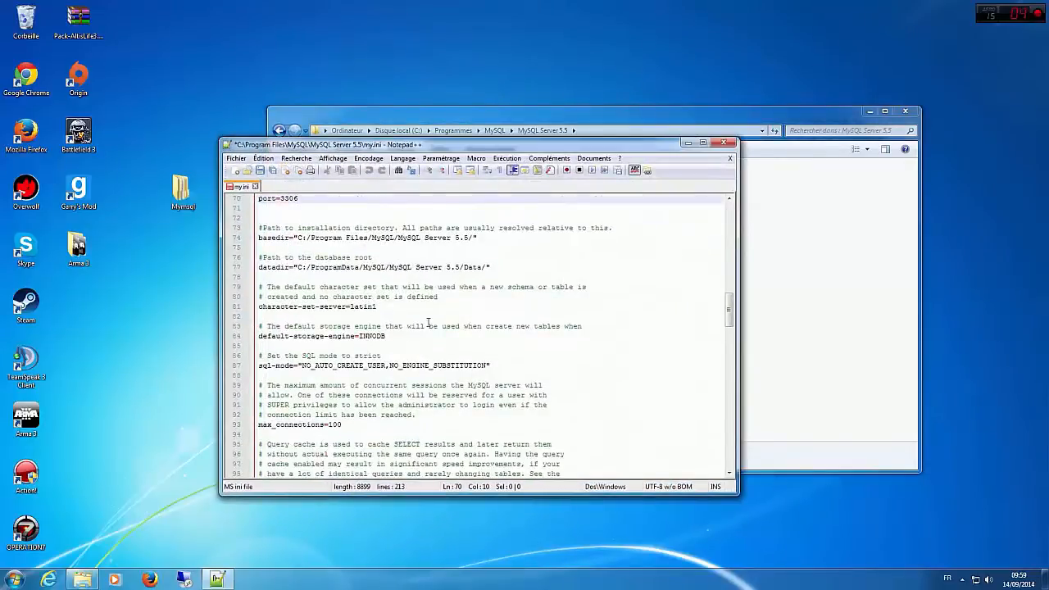
pyautogui.click(176, 537)
pyautogui.doubleClick(182, 192)
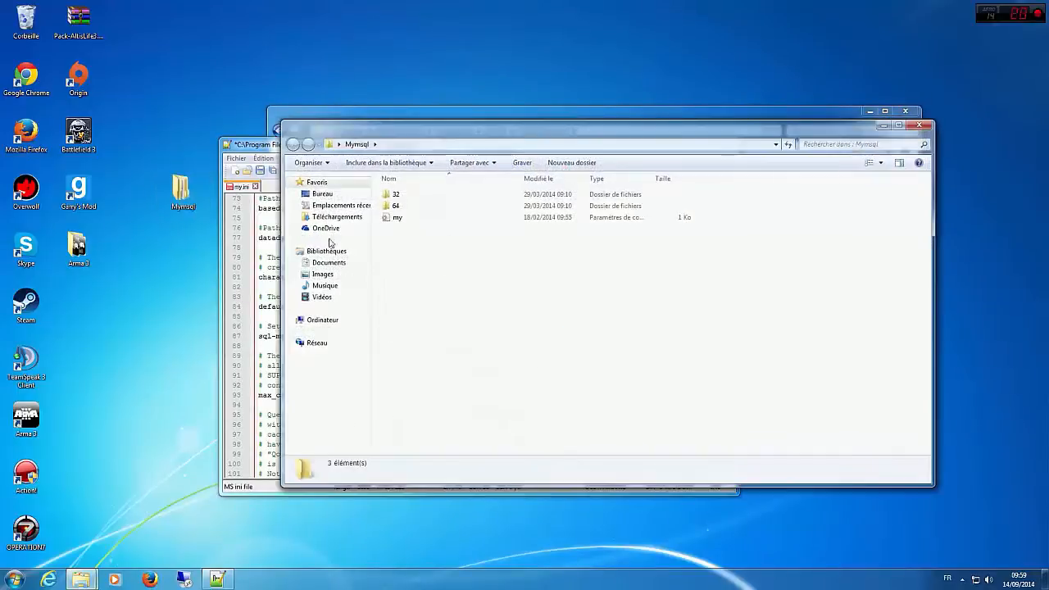
pyautogui.rightClick(412, 219)
pyautogui.click(439, 264)
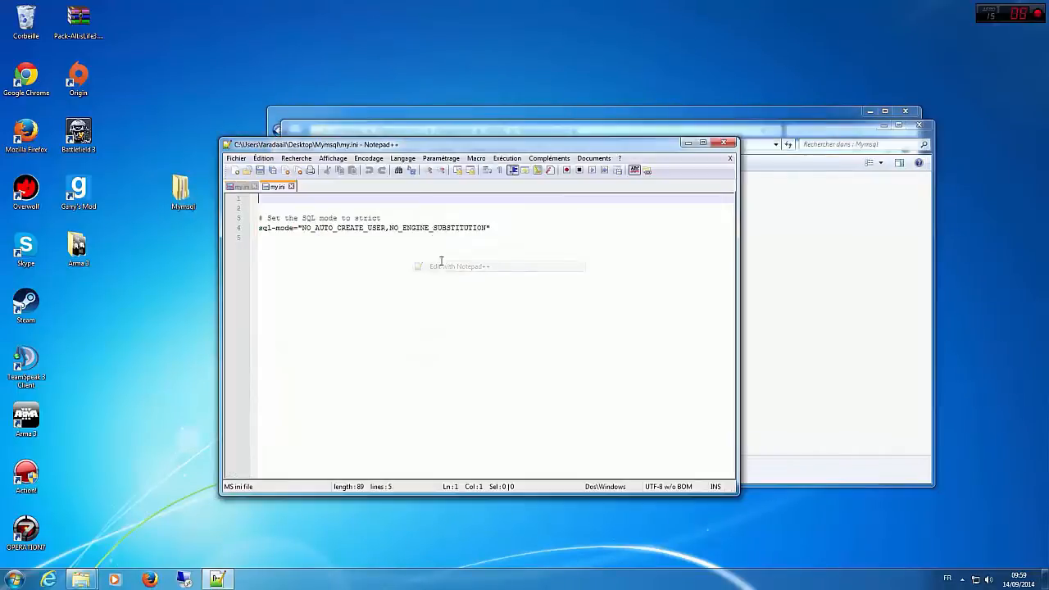
# Step: Copy the comment "# Set the SQL mode to strict" from the Mymsql my.ini and search for it in the server's my.ini
pyautogui.moveTo(503, 230); pyautogui.dragTo(259, 216)
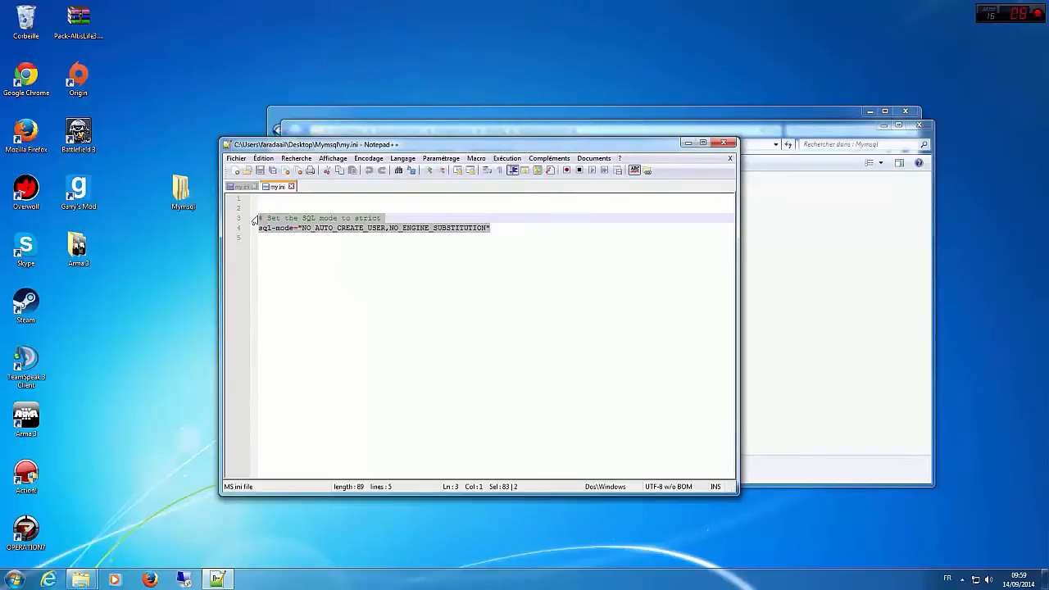
pyautogui.moveTo(382, 218); pyautogui.dragTo(211, 216)
pyautogui.hotkey('ctrl', 'c')
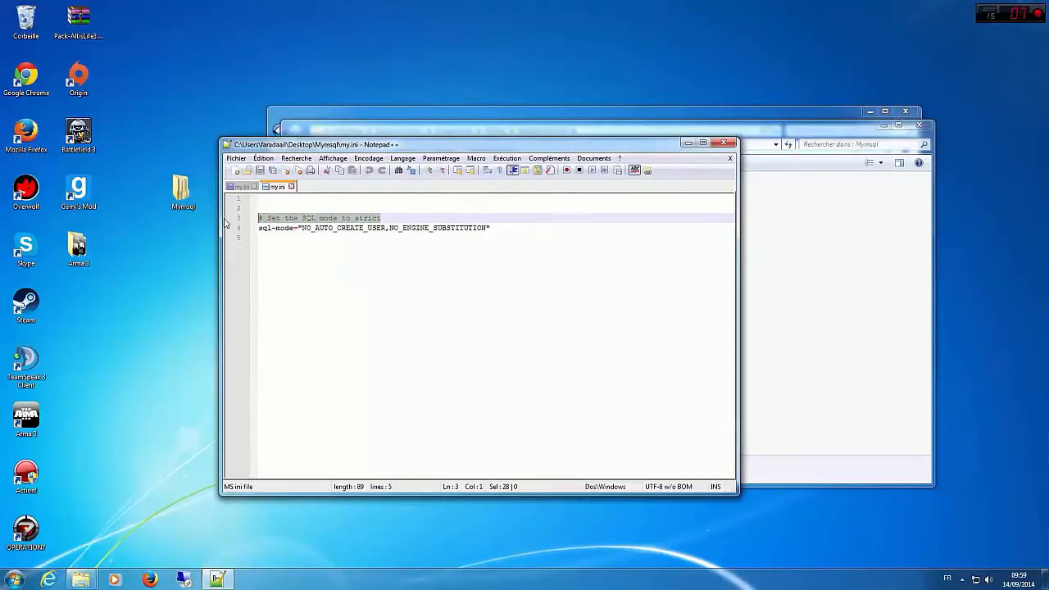
pyautogui.click(244, 187)
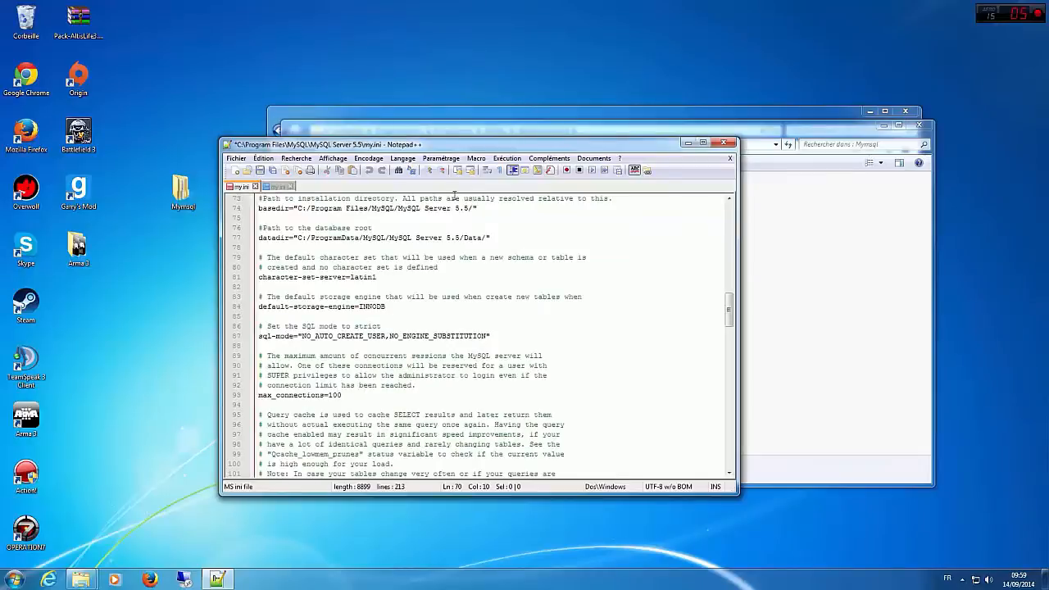
pyautogui.hotkey('ctrl', 'f')
pyautogui.hotkey('ctrl', 'v')
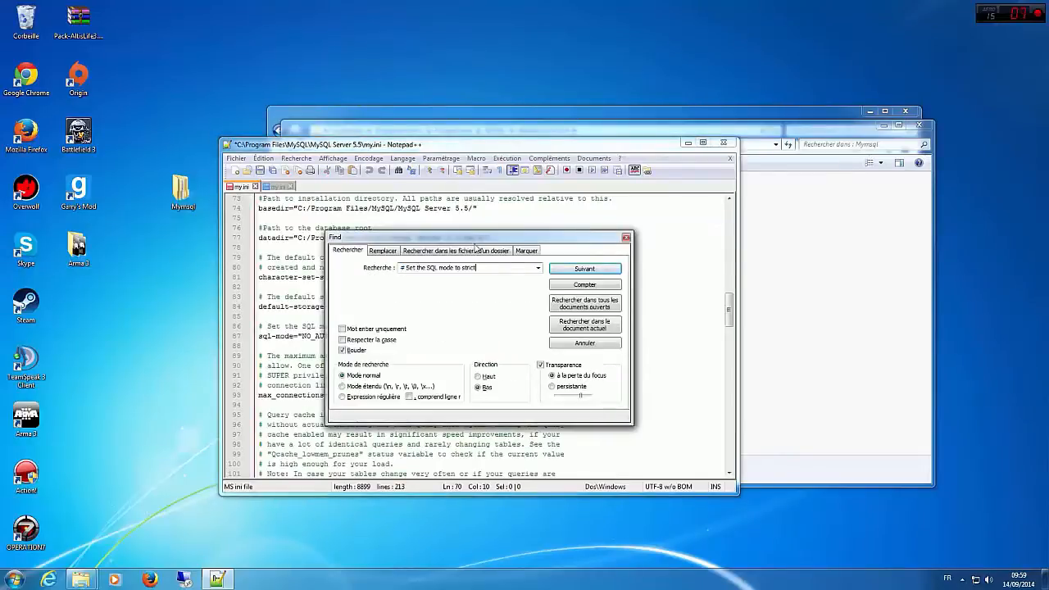
pyautogui.click(586, 270)
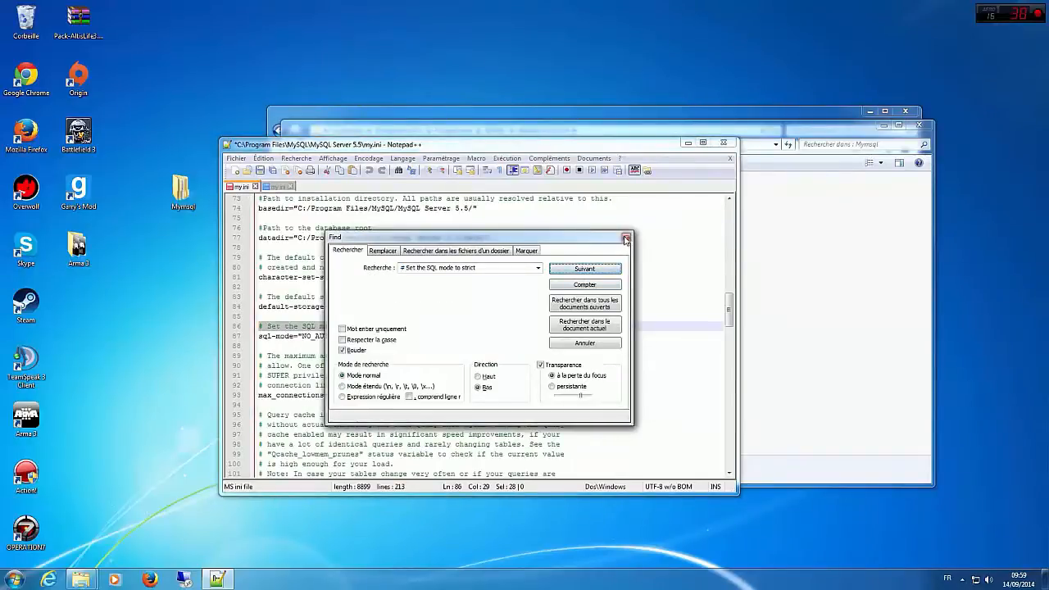
pyautogui.click(627, 239)
# Step: Replace the sql-mode line in the server's my.ini with sql-mode="NO_AUTO_CREATE_USER,NO_ENGINE_SUBSTITUTION" copied from the Mymsql my.ini
pyautogui.moveTo(511, 336); pyautogui.dragTo(255, 341)
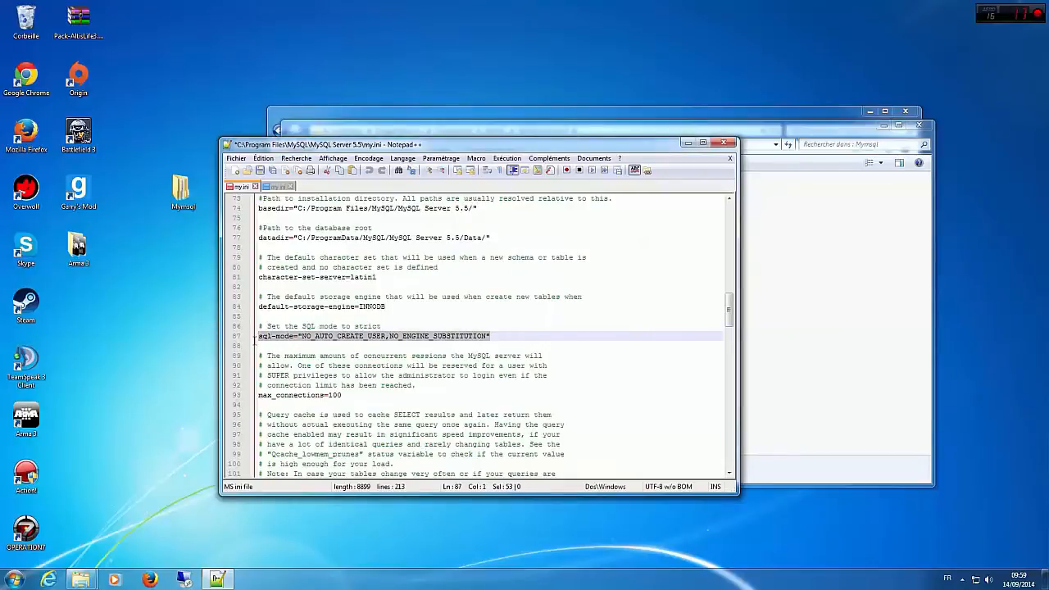
pyautogui.press('Delete')
pyautogui.moveTo(459, 148); pyautogui.dragTo(650, 223)
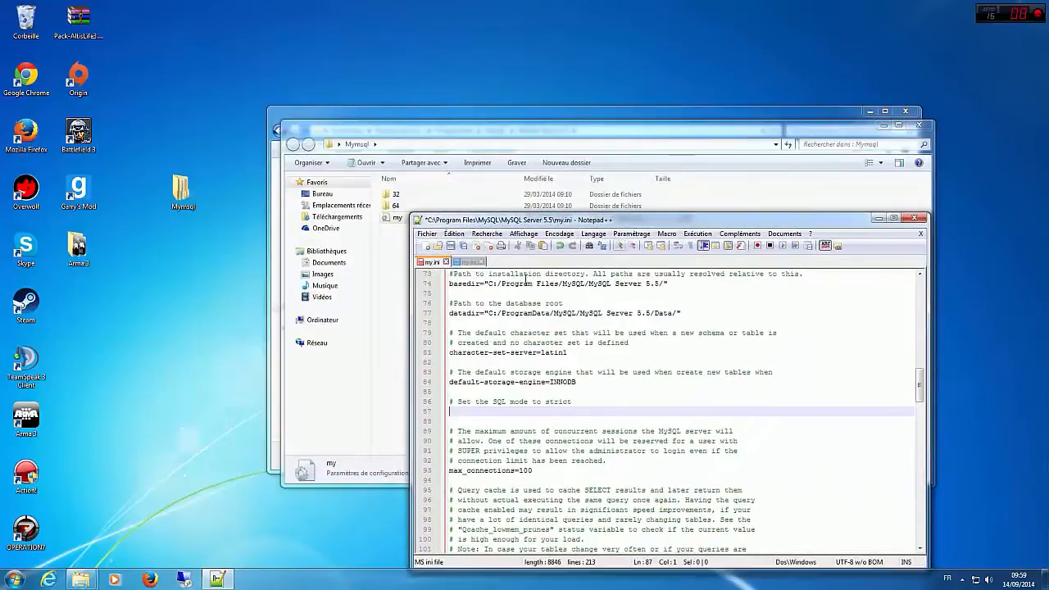
pyautogui.click(463, 262)
pyautogui.moveTo(685, 312); pyautogui.dragTo(447, 303)
pyautogui.hotkey('ctrl', 'c')
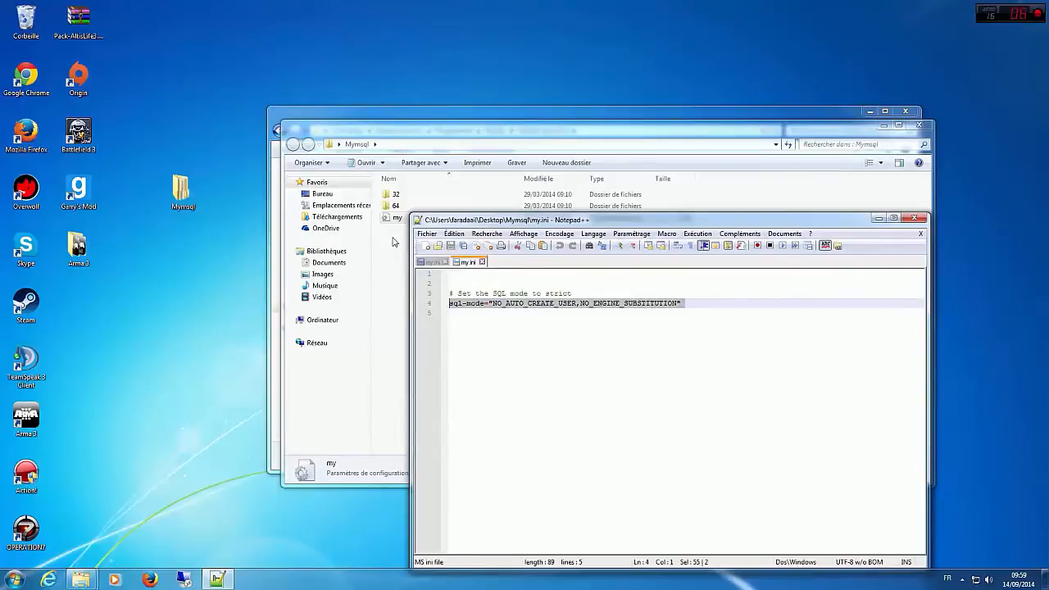
pyautogui.click(423, 260)
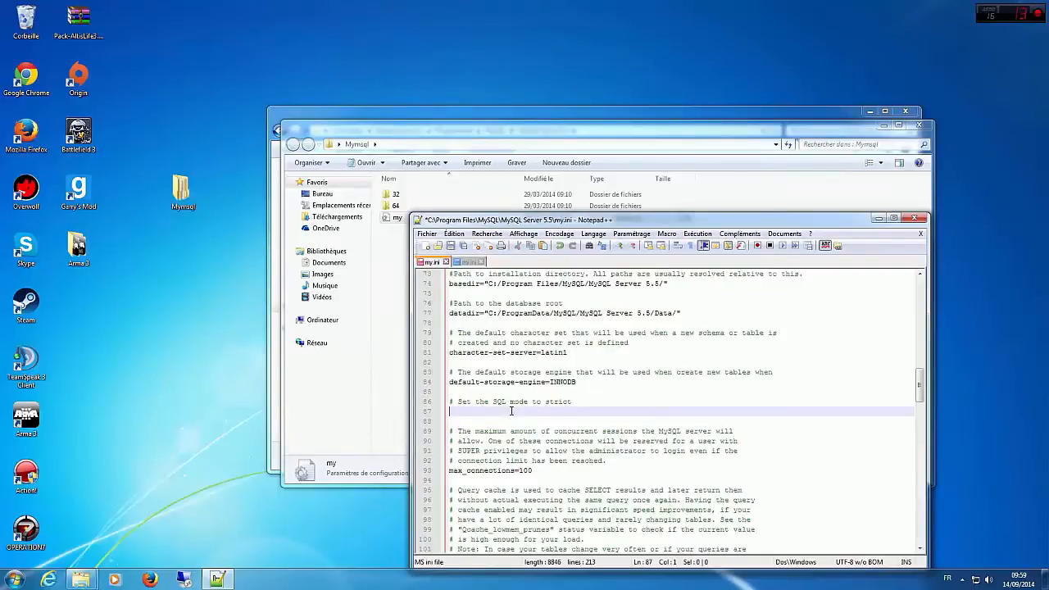
pyautogui.hotkey('ctrl', 'v')
# Step: Try to save the server's my.ini, and close Notepad++ and the Mymsql folder window
pyautogui.hotkey('ctrl', 's')
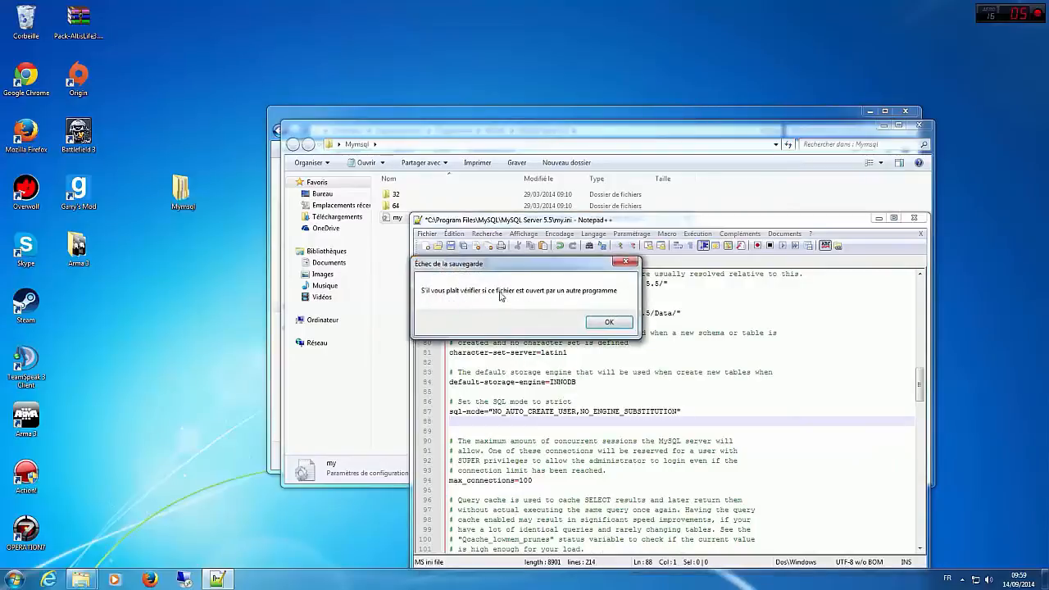
pyautogui.press('Return')
pyautogui.click(904, 219)
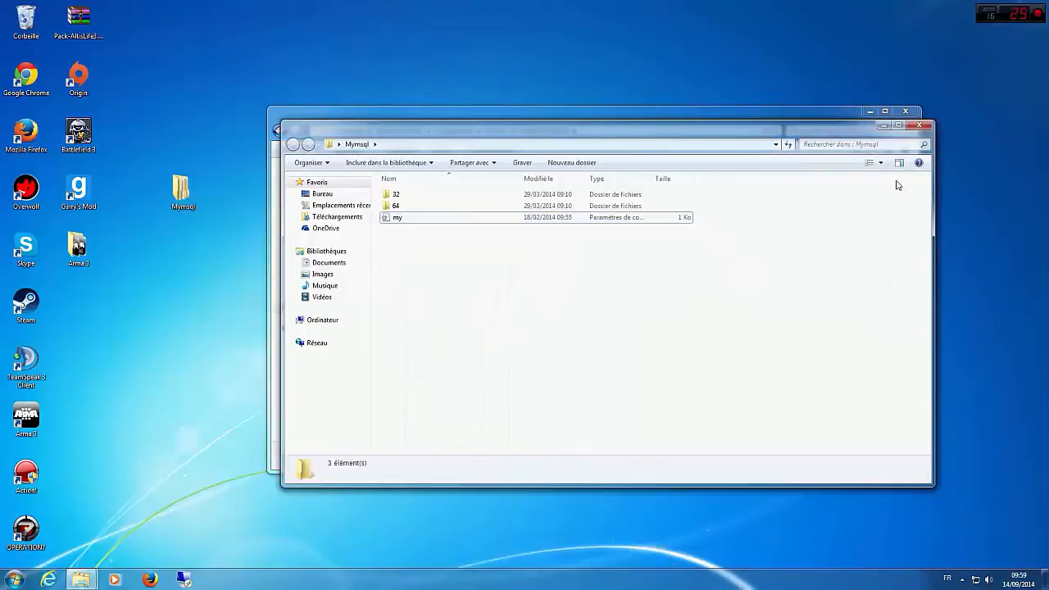
pyautogui.click(918, 128)
pyautogui.click(634, 352)
pyautogui.click(586, 375)
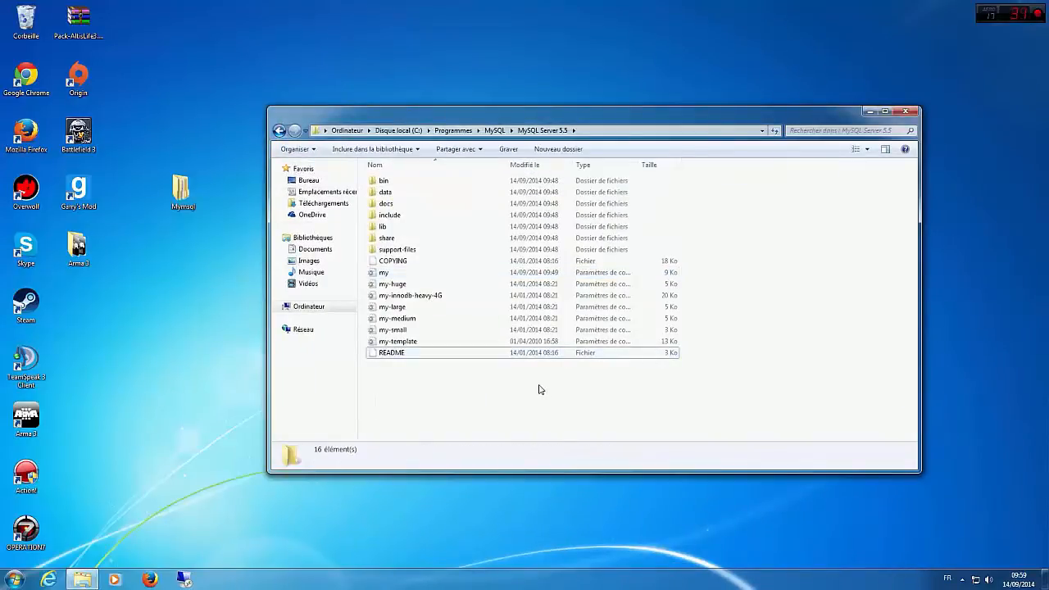
# Step: Search Windows for "service" and open the Services console
pyautogui.rightClick(246, 578)
pyautogui.click(198, 548)
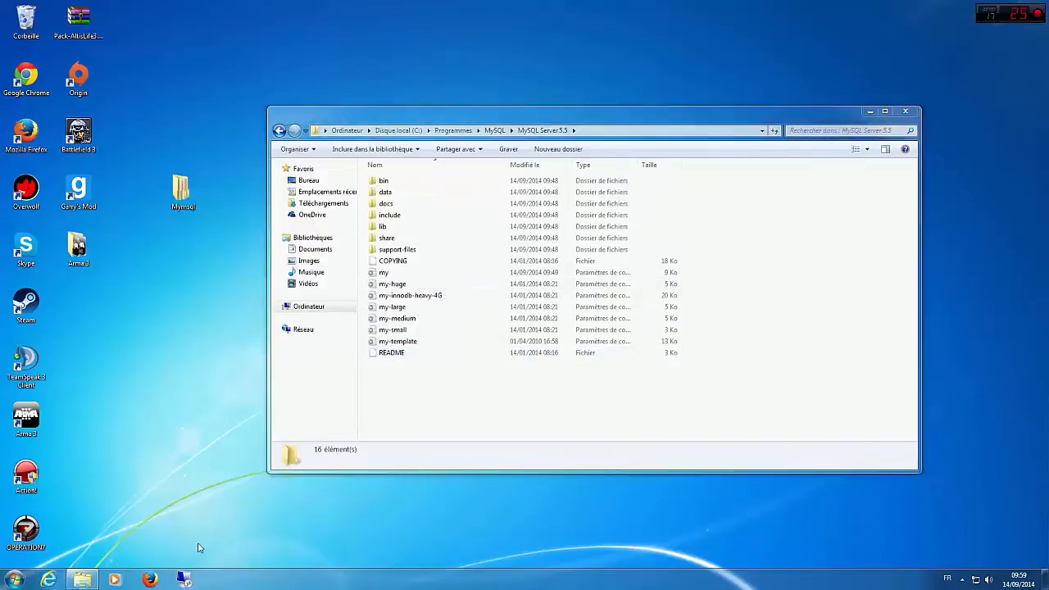
pyautogui.click(16, 578)
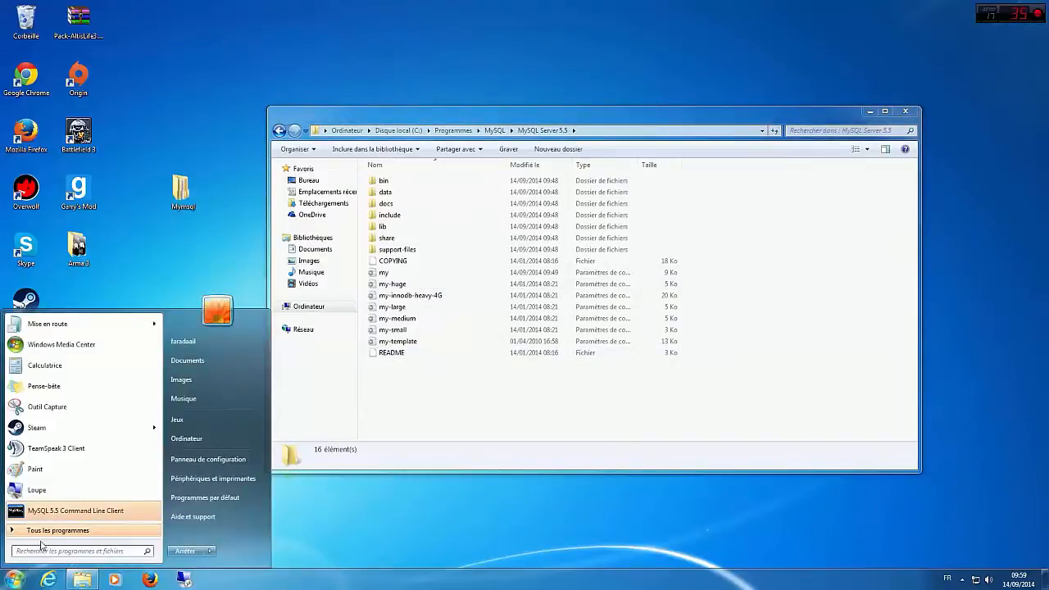
pyautogui.write('service')
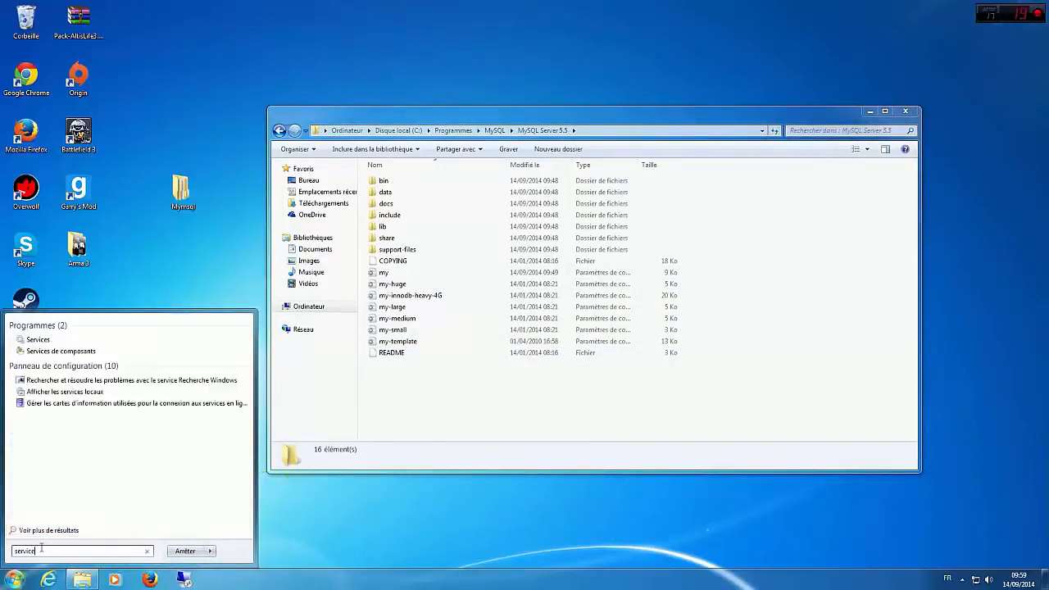
pyautogui.click(37, 339)
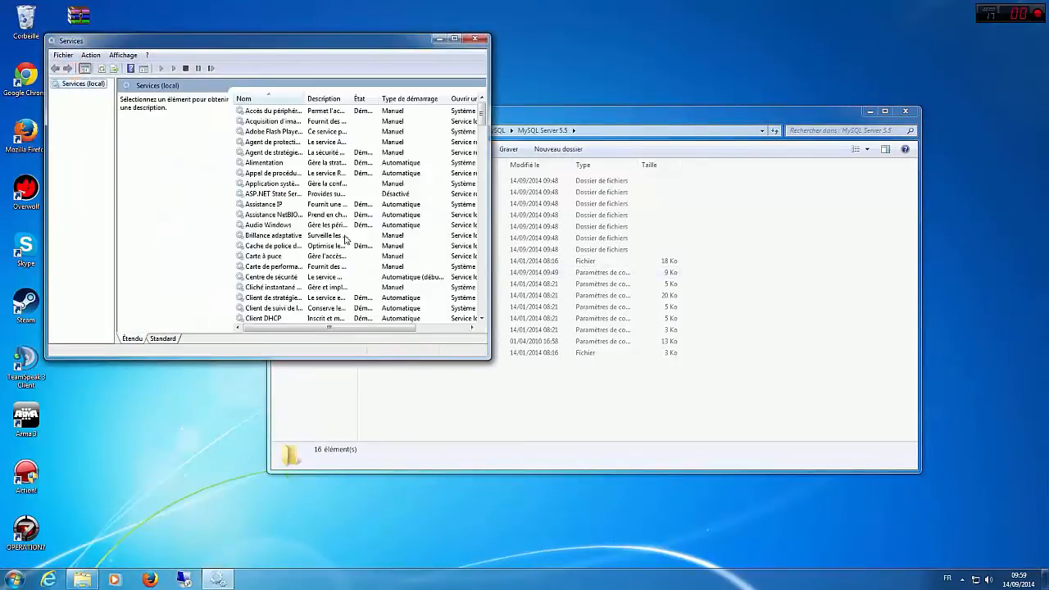
# Step: Locate the MySQL service in the Services console and stop it
pyautogui.click(342, 239)
pyautogui.scroll(-8, 340, 240)
pyautogui.scroll(-12, 340, 240)
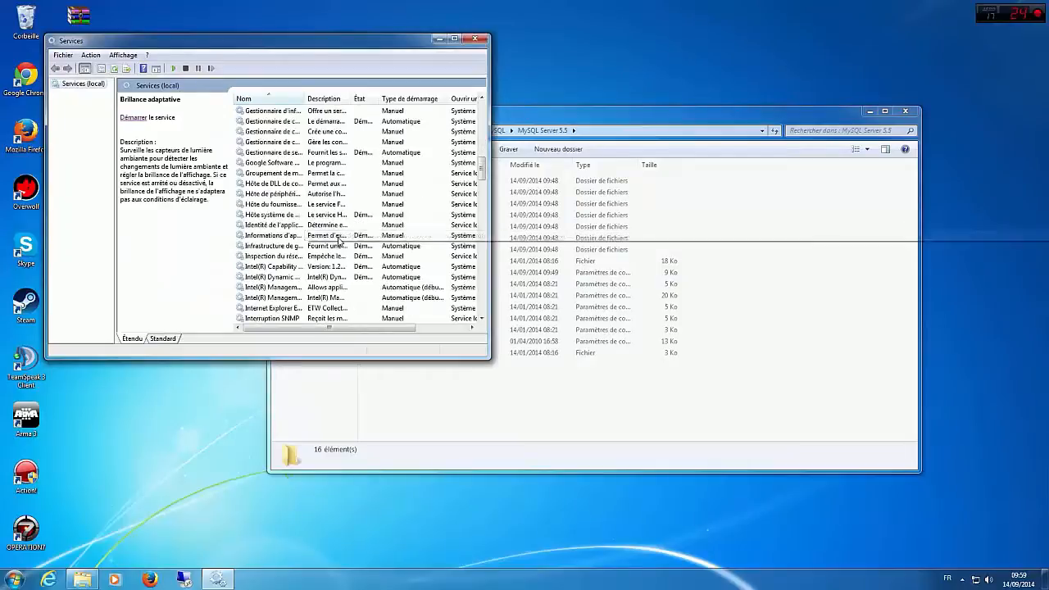
pyautogui.click(274, 110)
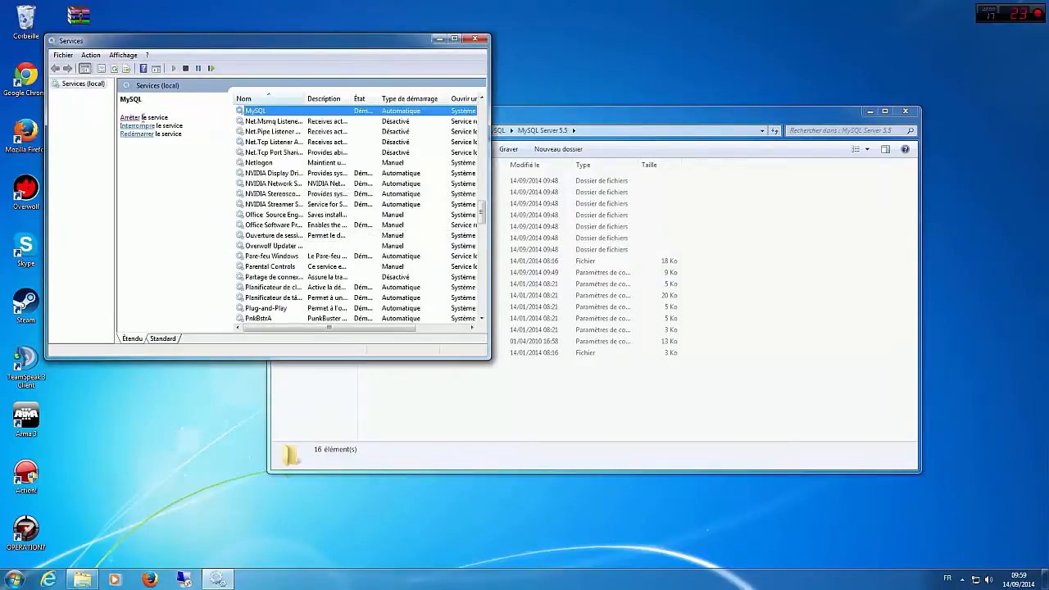
pyautogui.click(125, 118)
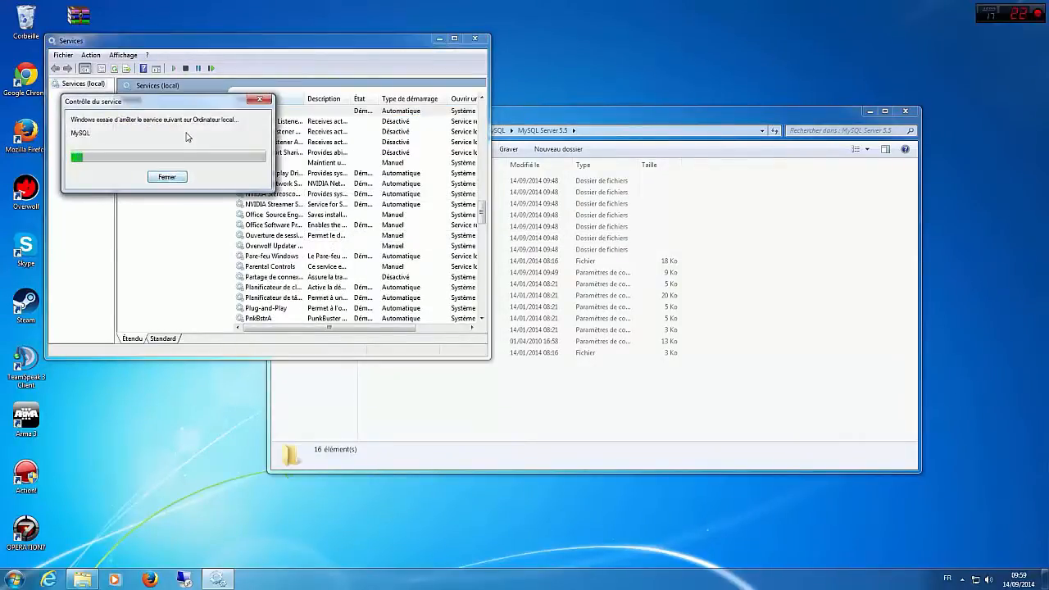
# Step: Reopen the server's my.ini from the MySQL Server 5.5 folder in Notepad++ and maximize the editor window
pyautogui.click(838, 355)
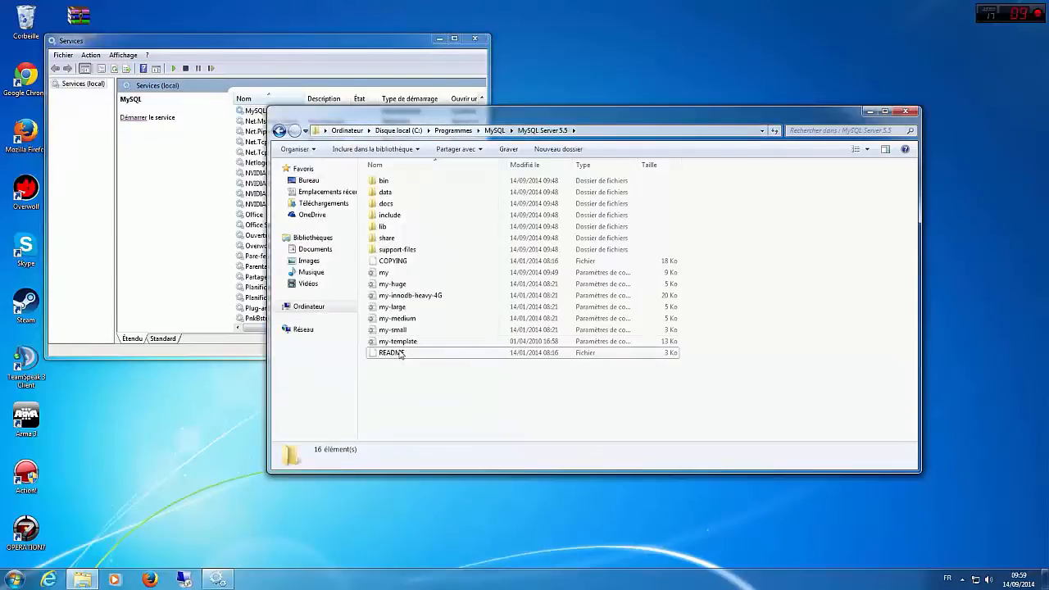
pyautogui.rightClick(397, 275)
pyautogui.click(442, 322)
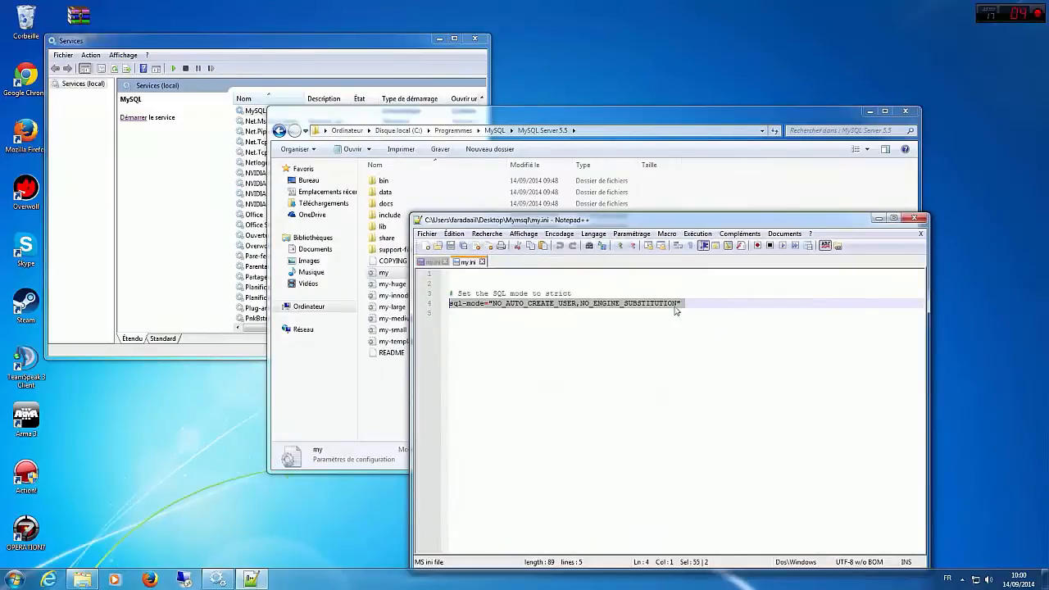
pyautogui.click(431, 261)
pyautogui.doubleClick(588, 219)
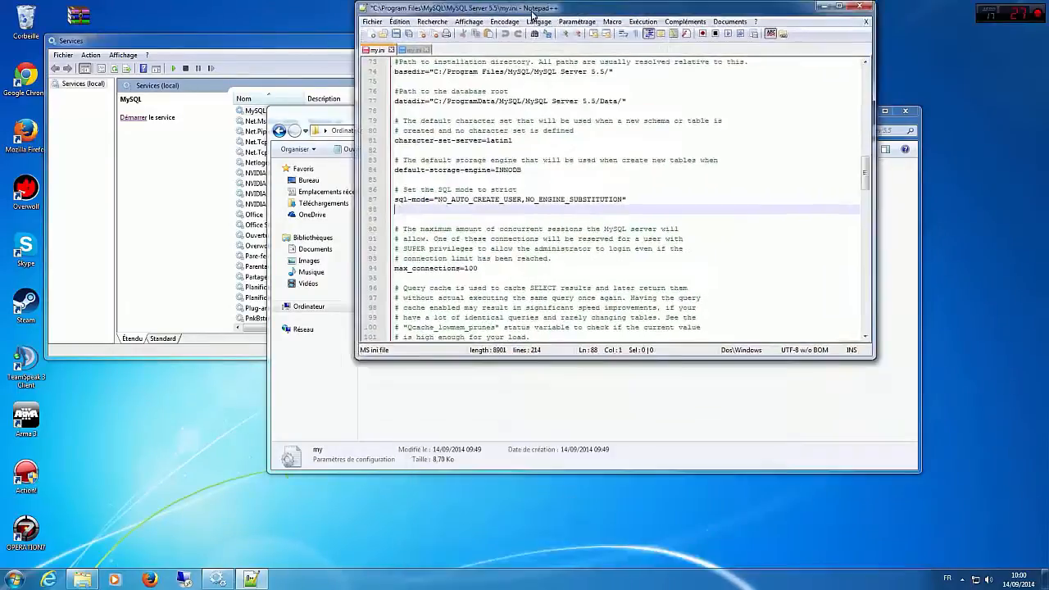
# Step: Insert an empty line directly below the sql-mode line in the server's my.ini
pyautogui.moveTo(274, 196); pyautogui.dragTo(4, 192)
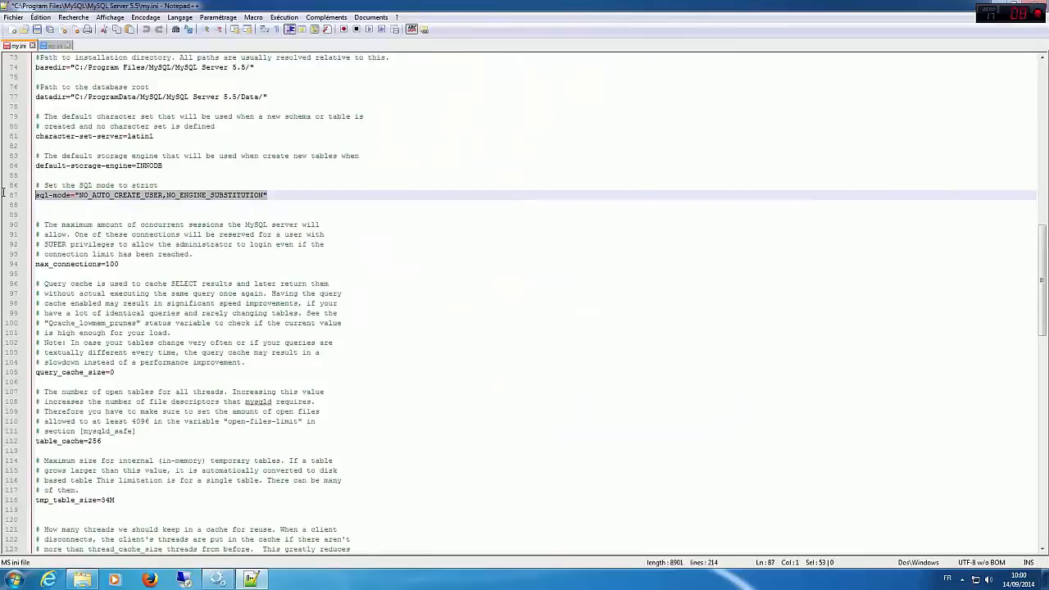
pyautogui.press('End')
pyautogui.press('Return')
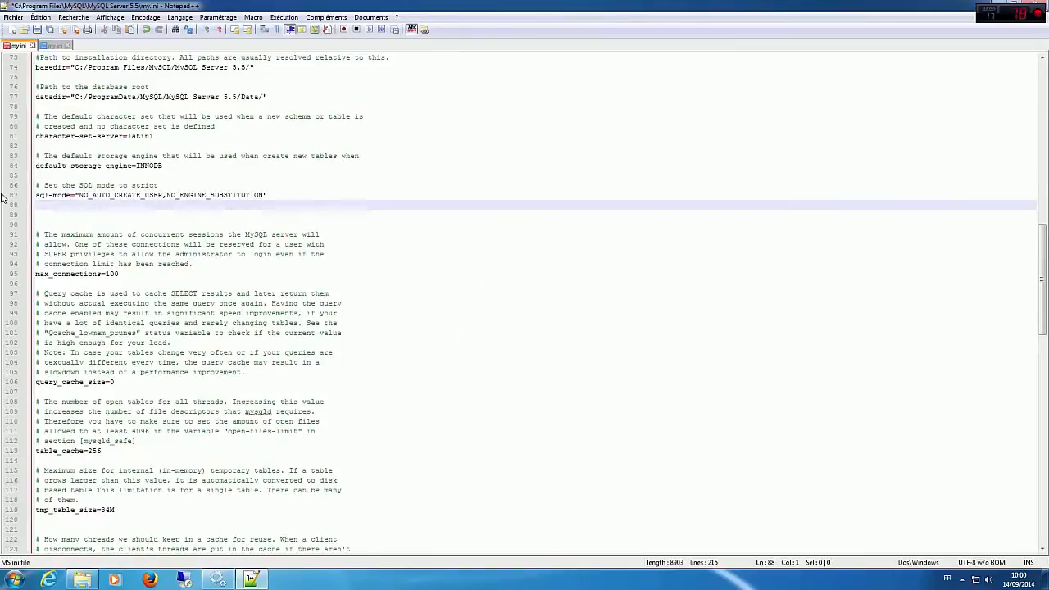
# Step: Try to save the server's my.ini with the pack's sql-mode line in it
pyautogui.click(37, 30)
pyautogui.click(609, 320)
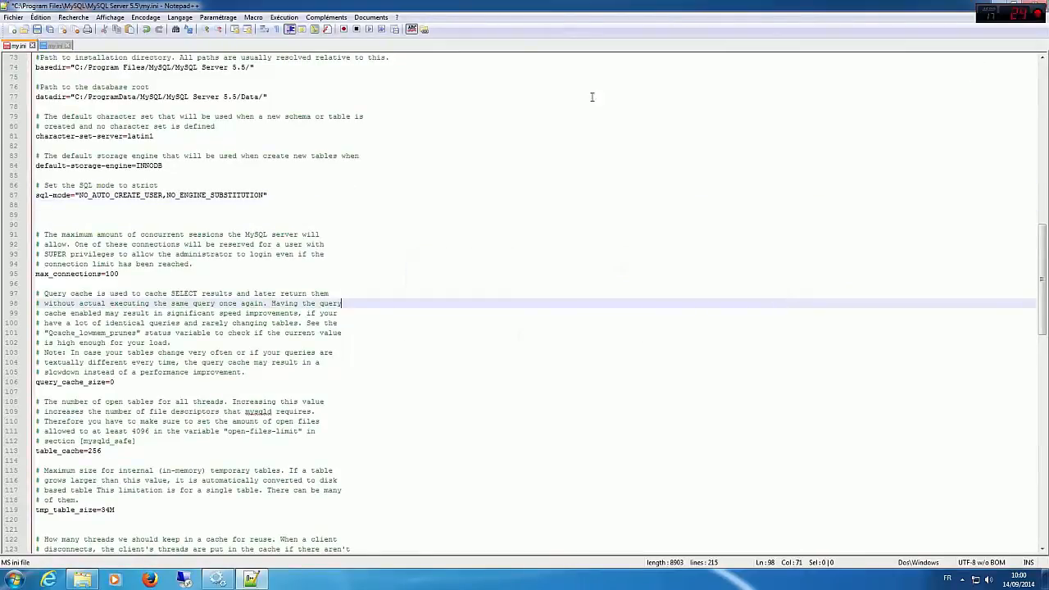
pyautogui.click(33, 46)
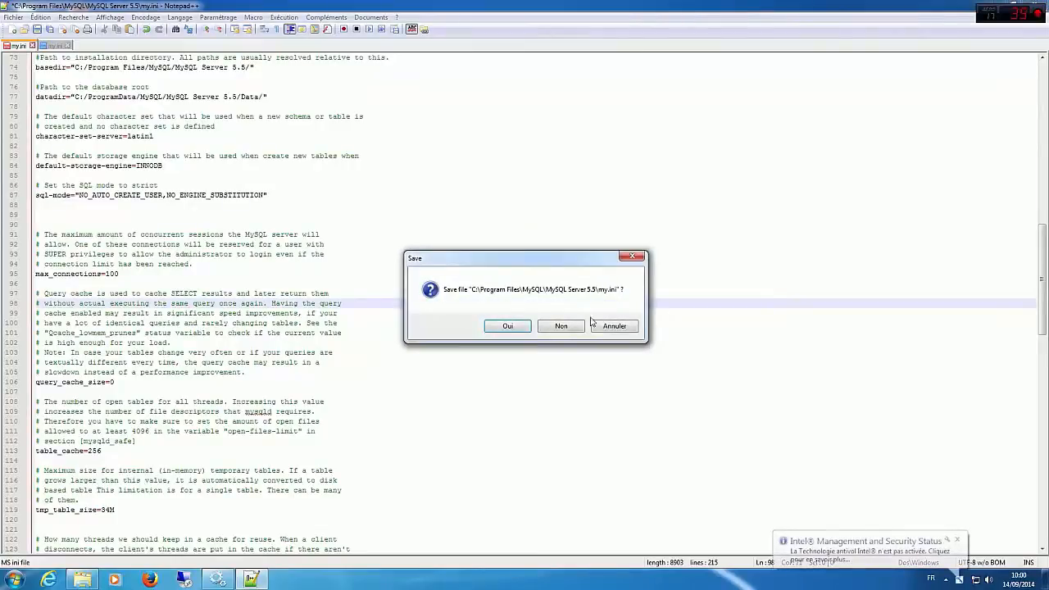
pyautogui.click(510, 329)
pyautogui.click(608, 323)
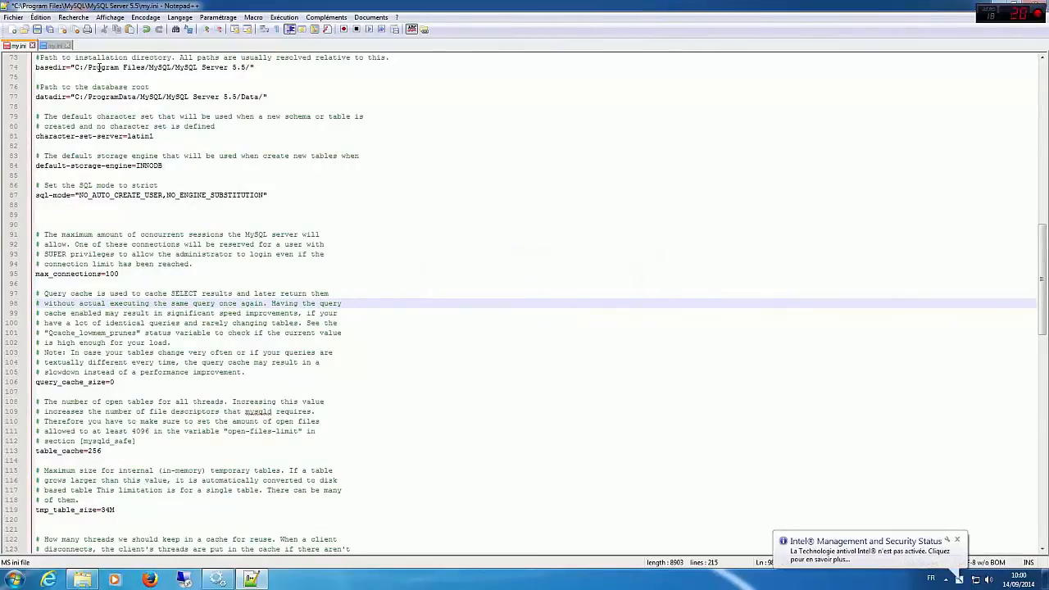
# Step: Close the server's my.ini without saving, along with the pack's my.ini and the editor
pyautogui.click(33, 46)
pyautogui.click(562, 329)
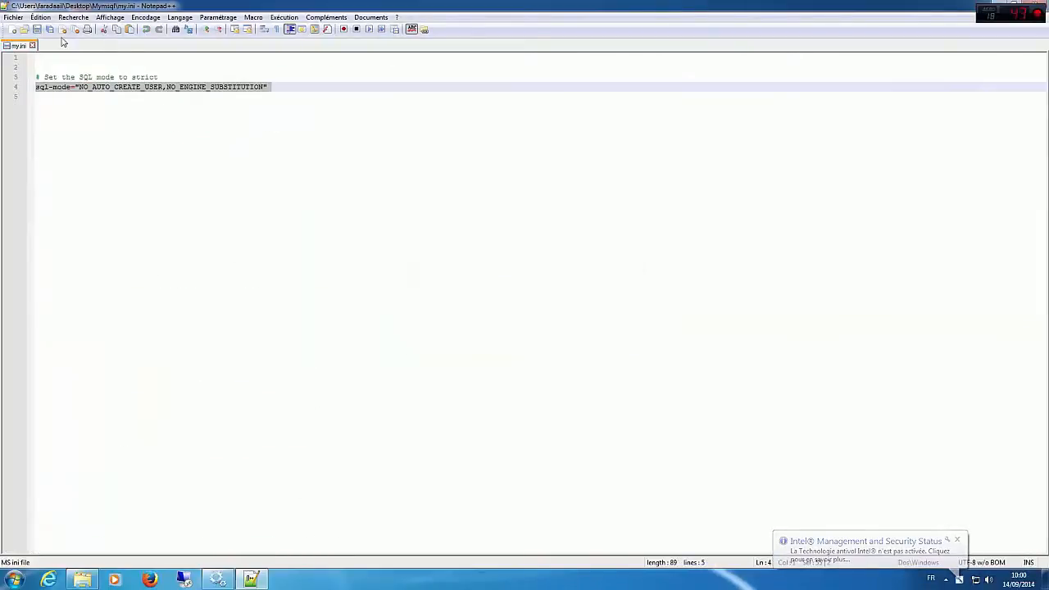
pyautogui.click(33, 46)
pyautogui.click(1038, 5)
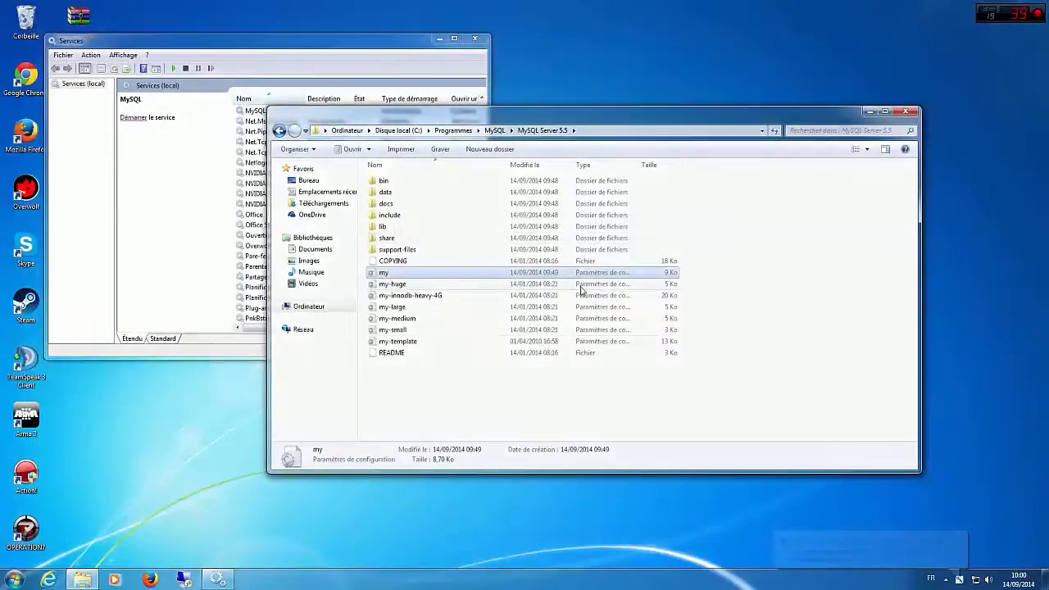
# Step: Reopen the server's my.ini in Notepad++ and replace its sql-mode line with sql-mode="NO_AUTO_CREATE_USER,NO_ENGINE_SUBSTITUTION"
pyautogui.click(541, 391)
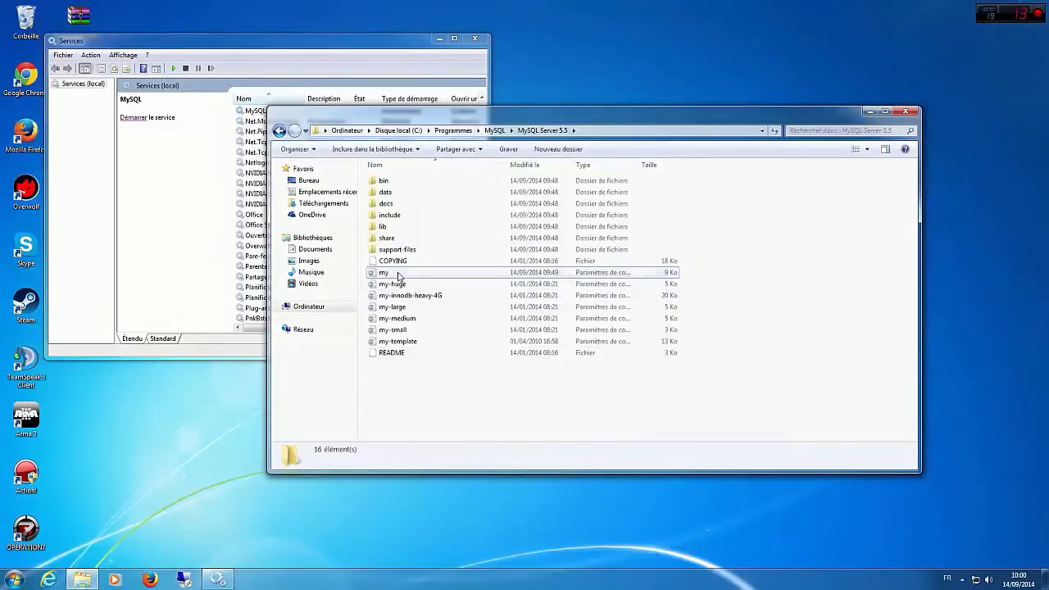
pyautogui.rightClick(399, 273)
pyautogui.click(443, 321)
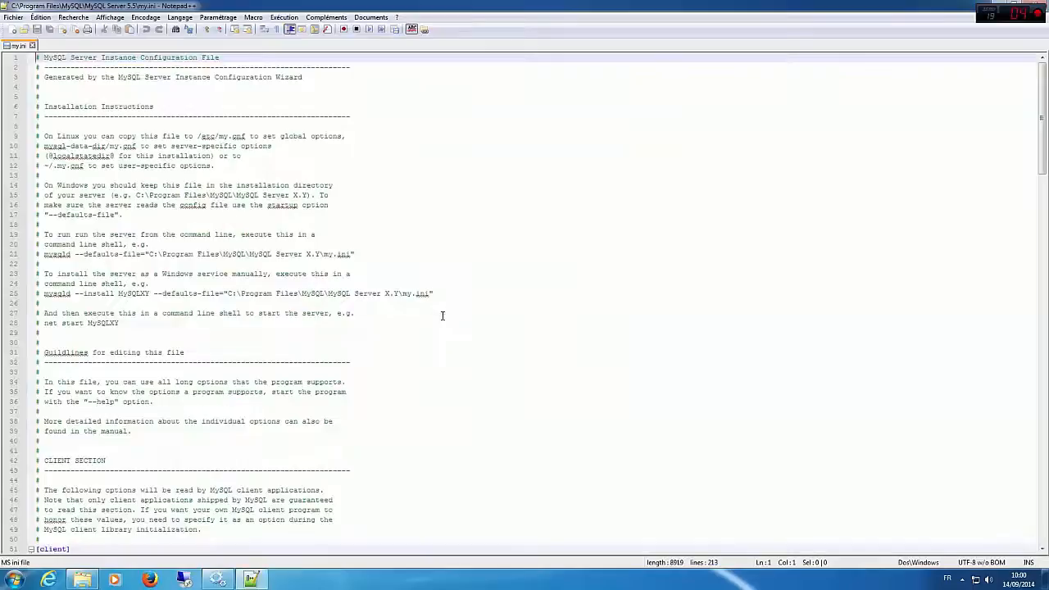
pyautogui.scroll(-20, 269, 332)
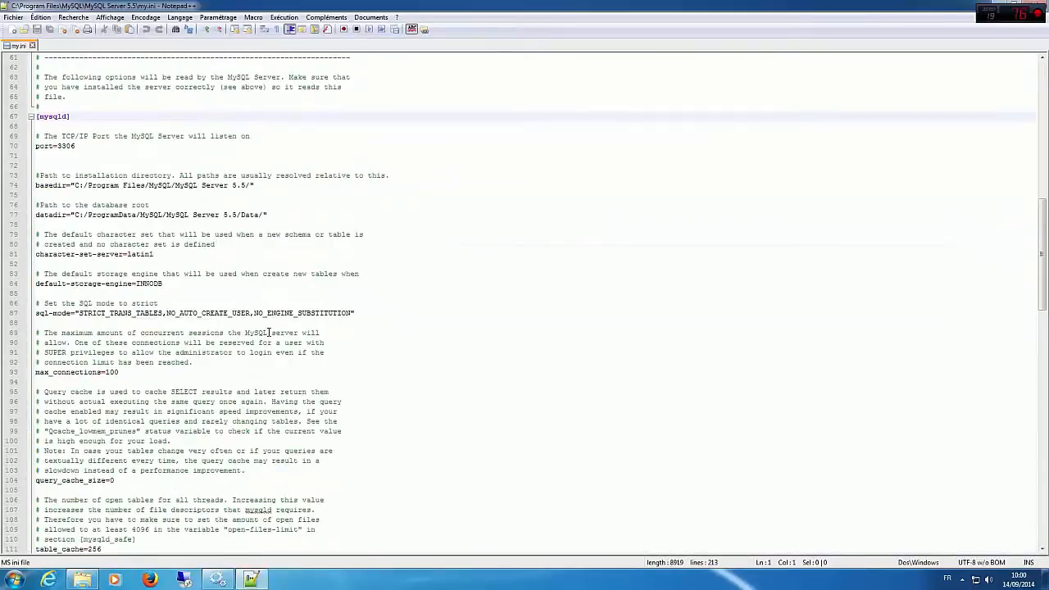
pyautogui.scroll(-6, 270, 332)
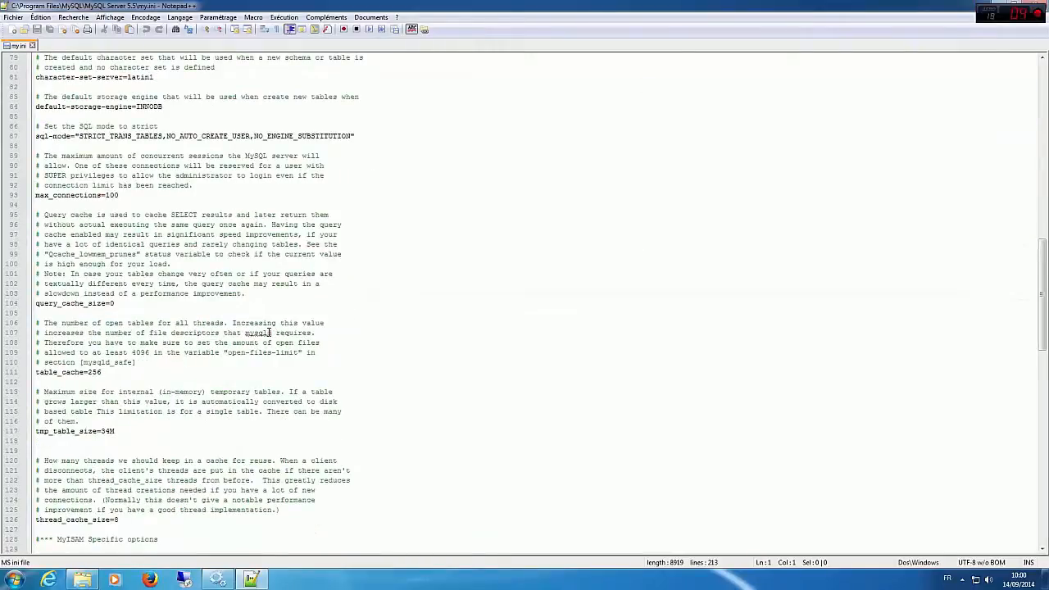
pyautogui.scroll(-9, 270, 332)
pyautogui.scroll(-7, 269, 332)
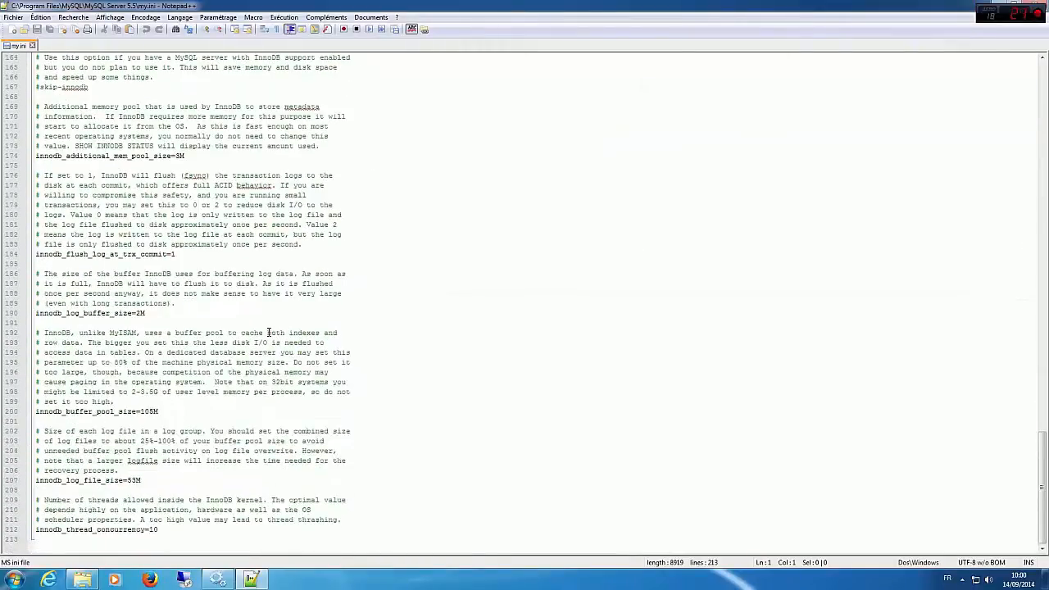
pyautogui.scroll(20, 269, 332)
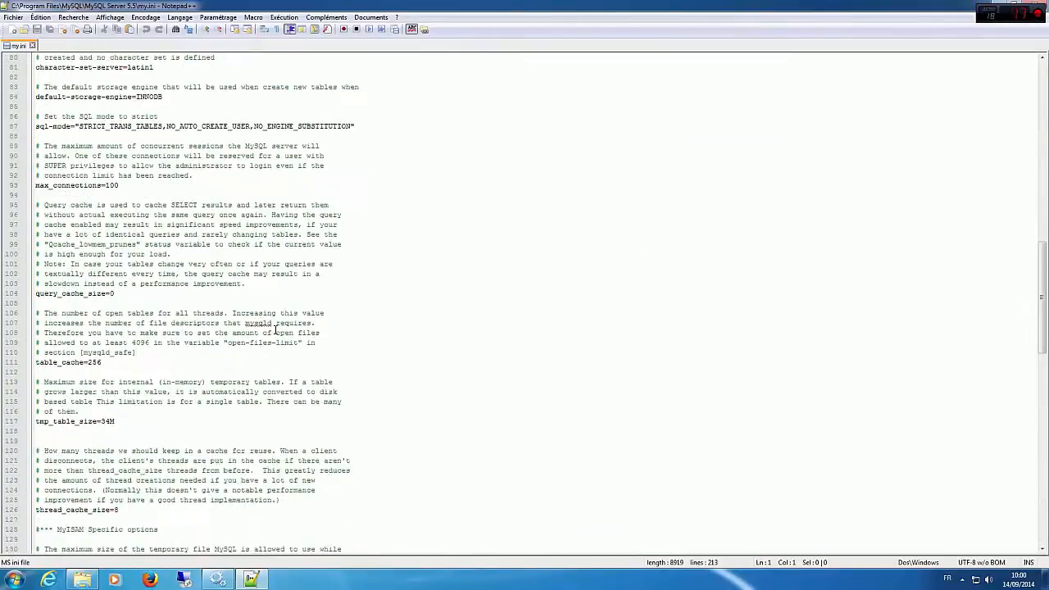
pyautogui.moveTo(356, 362); pyautogui.dragTo(39, 365)
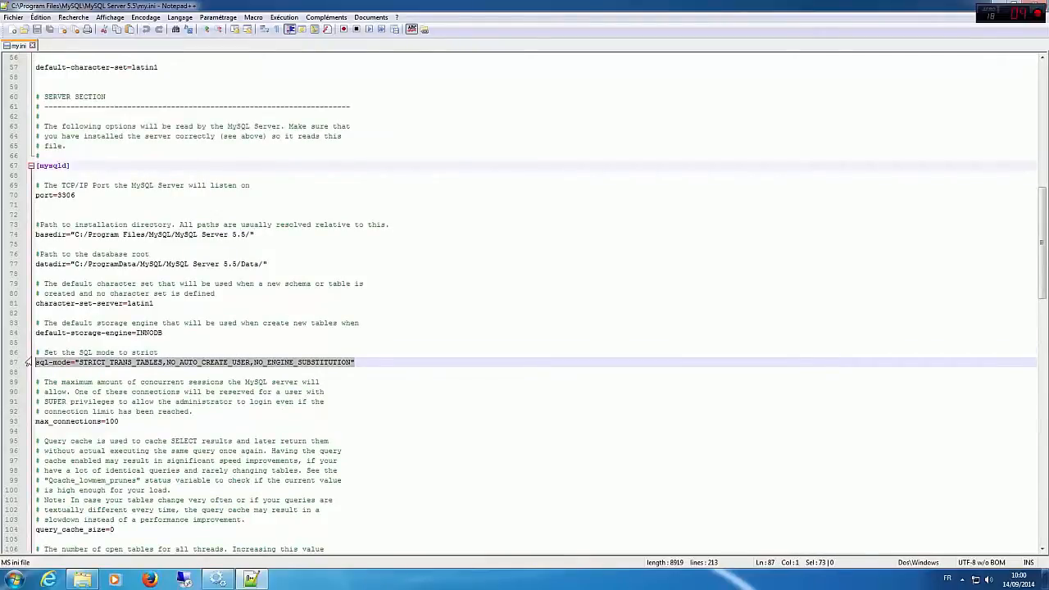
pyautogui.write('sql-mode="NO_AUTO_CREATE_USER,NO_ENGINE_SUBSTITUTION"')
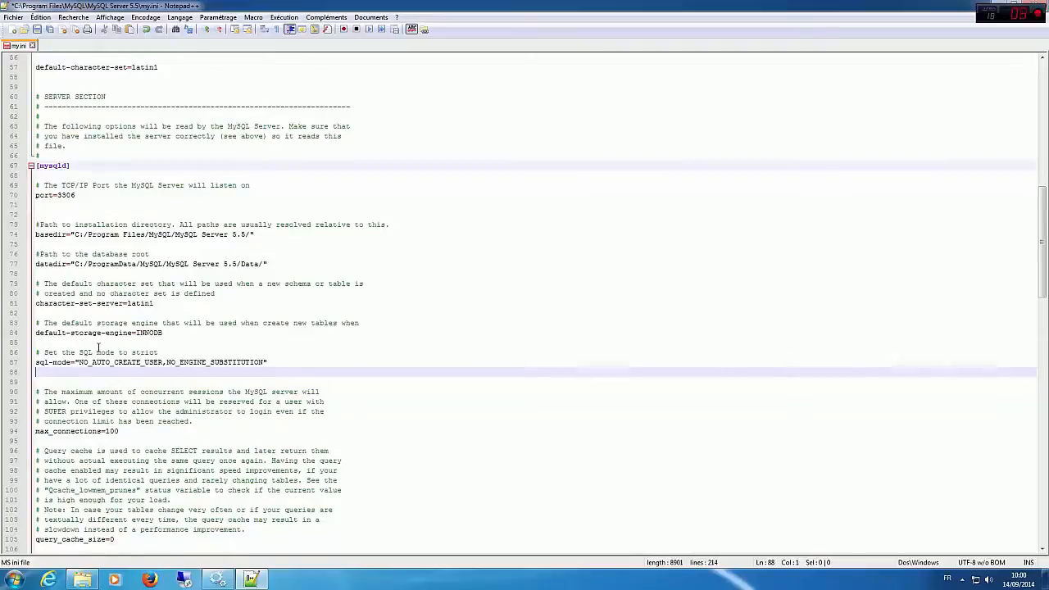
pyautogui.press('BackSpace')
# Step: Try again to save the edited my.ini of the MySQL server and close the editor
pyautogui.click(37, 30)
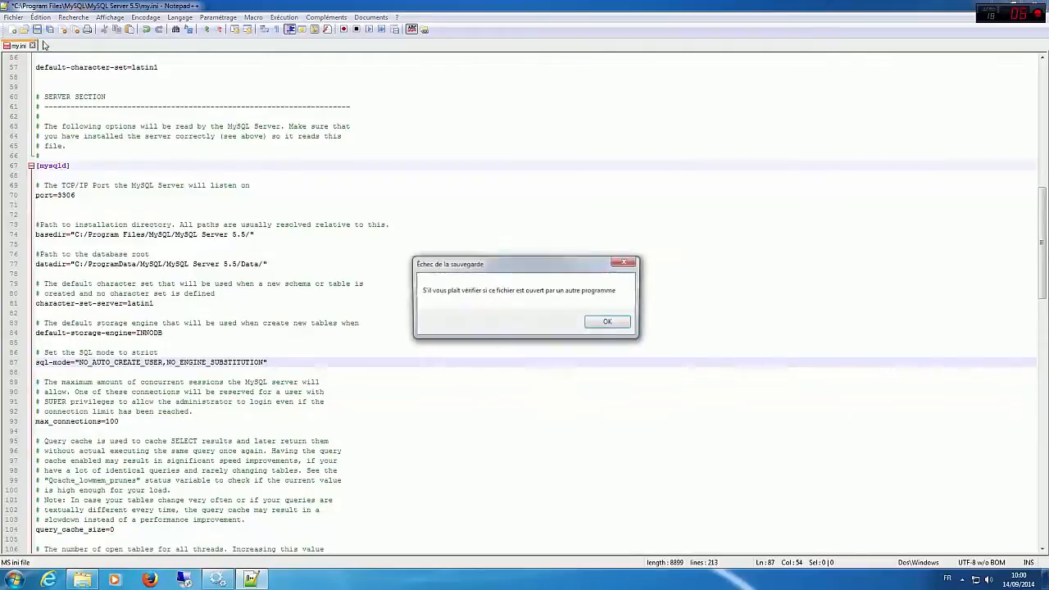
pyautogui.click(587, 323)
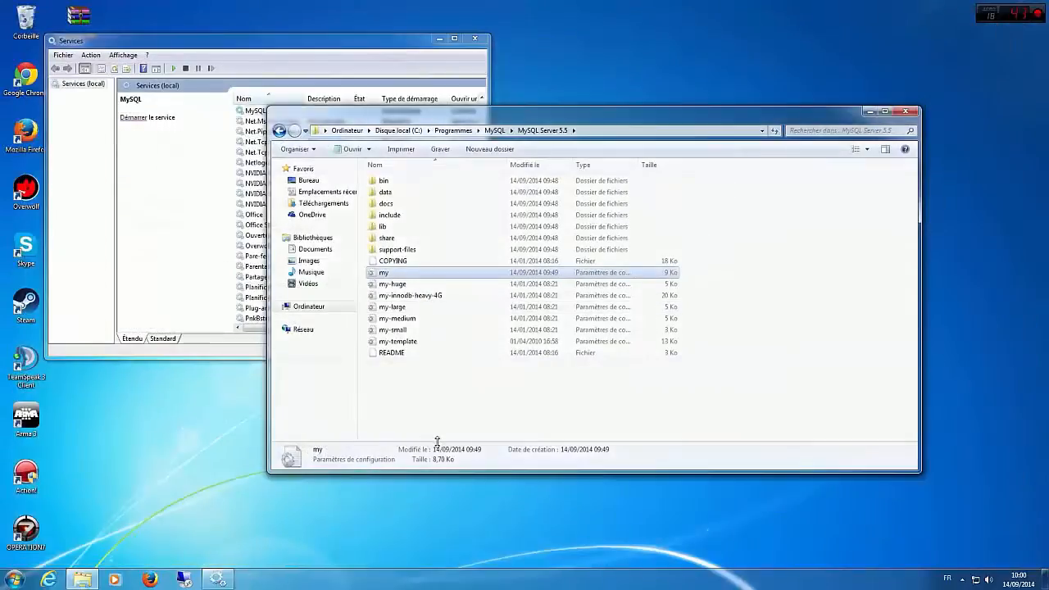
pyautogui.click(478, 408)
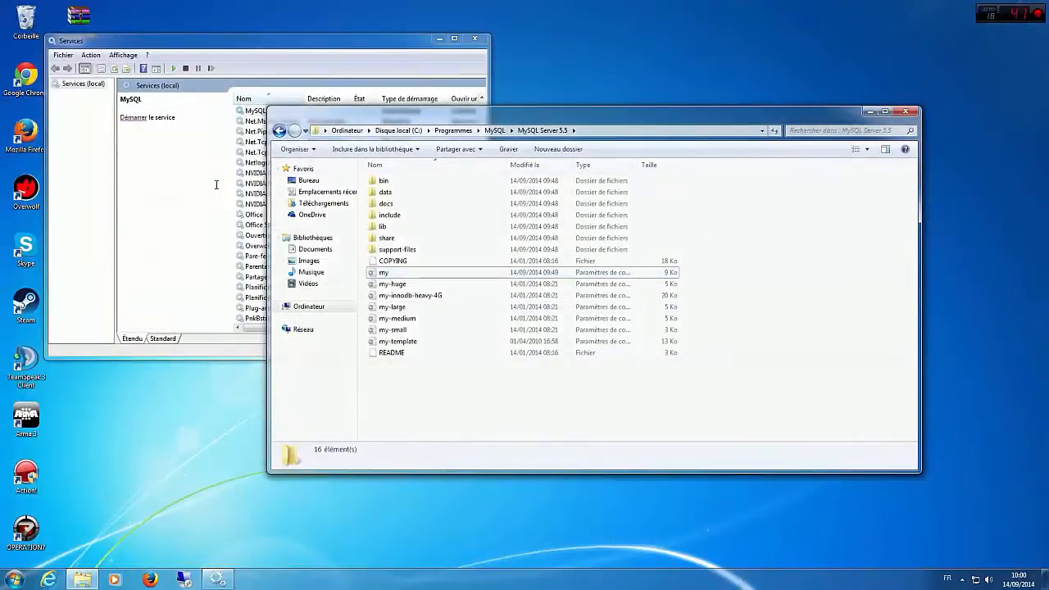
# Step: Start the MySQL service from the Services console
pyautogui.click(203, 190)
pyautogui.click(151, 118)
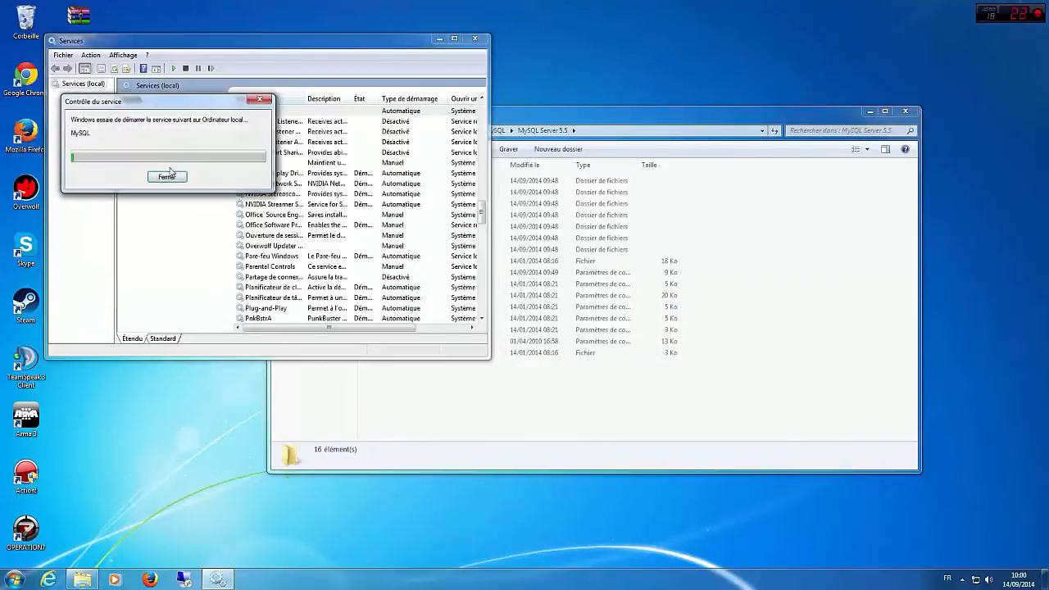
pyautogui.moveTo(176, 104); pyautogui.dragTo(296, 205)
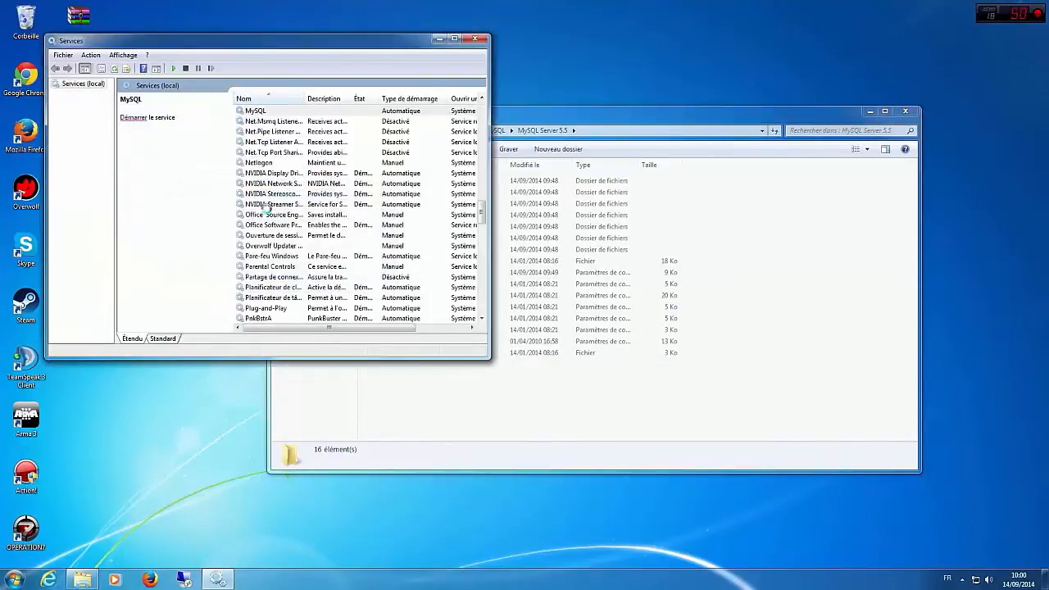
# Step: Look through the list of services, close the Services console and clear the MySQL Server 5.5 folder window off the desktop
pyautogui.click(347, 308)
pyautogui.scroll(-15, 346, 307)
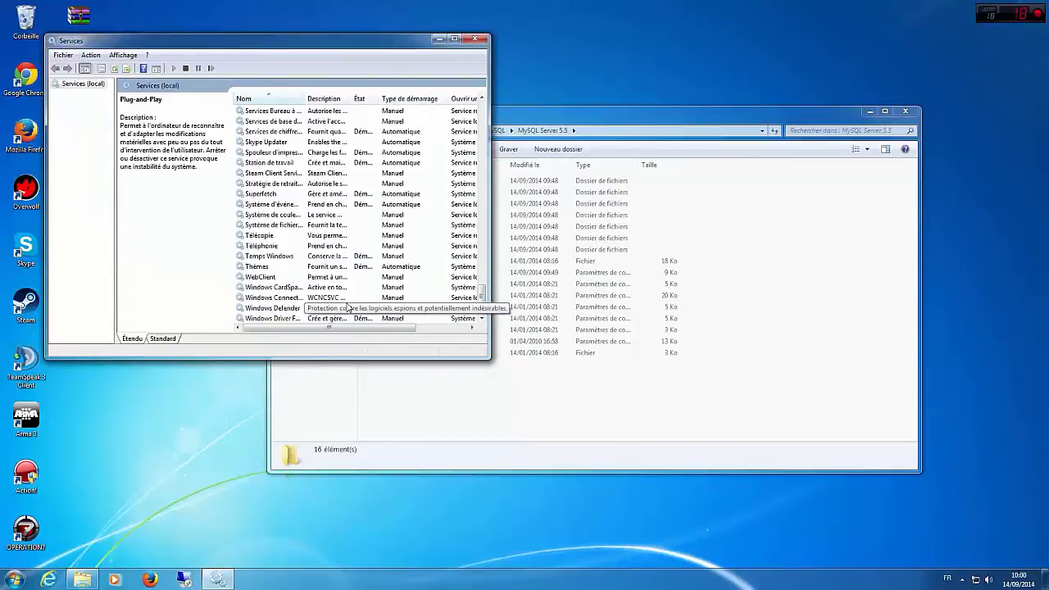
pyautogui.scroll(7, 347, 307)
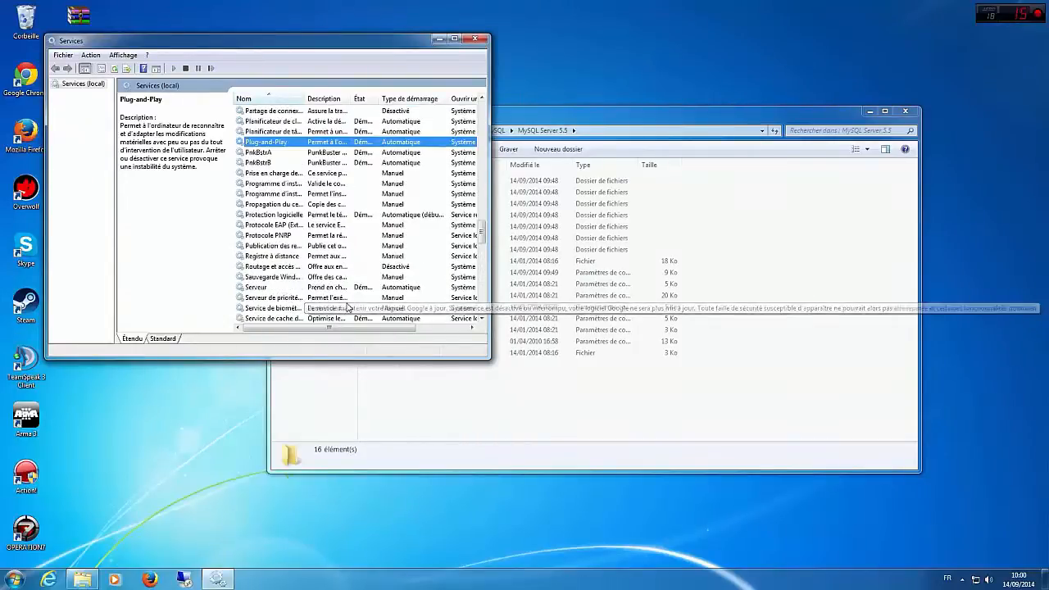
pyautogui.scroll(20, 346, 307)
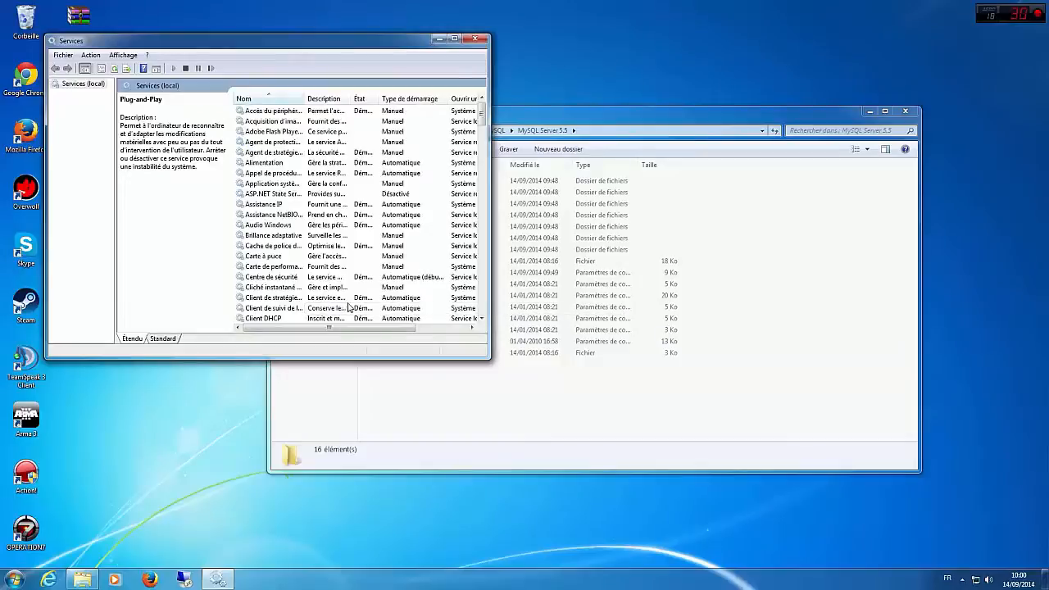
pyautogui.click(475, 38)
pyautogui.click(869, 110)
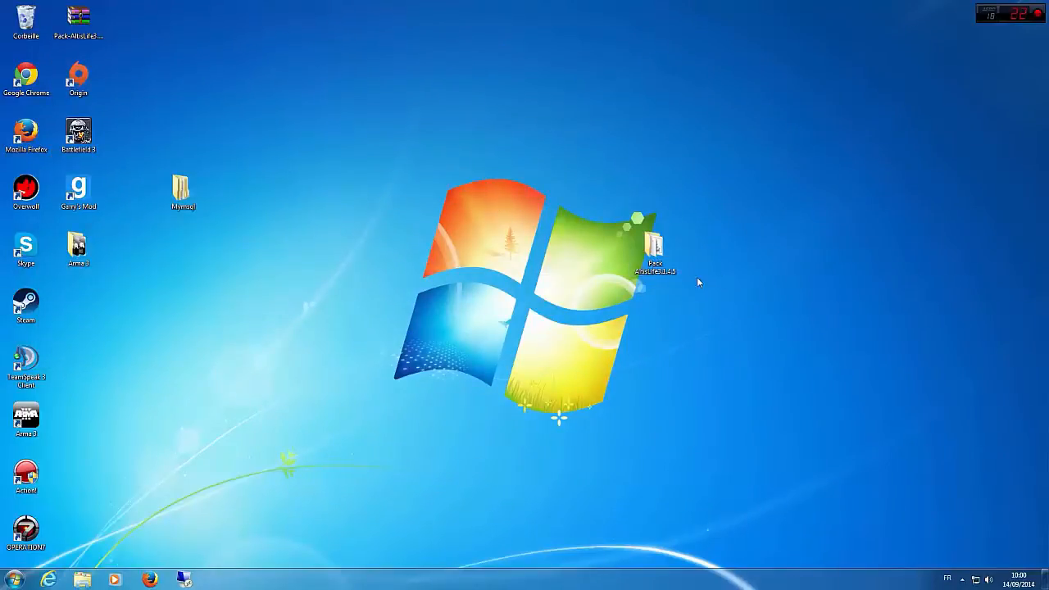
# Step: Rearrange the desktop by moving the Pack AltisLife3.1.4.5 folder away from the centre and the Mymsql folder beside the Origin shortcut
pyautogui.moveTo(655, 248); pyautogui.dragTo(807, 163)
pyautogui.moveTo(197, 200); pyautogui.dragTo(150, 82)
pyautogui.rightClick(339, 576)
pyautogui.click(60, 533)
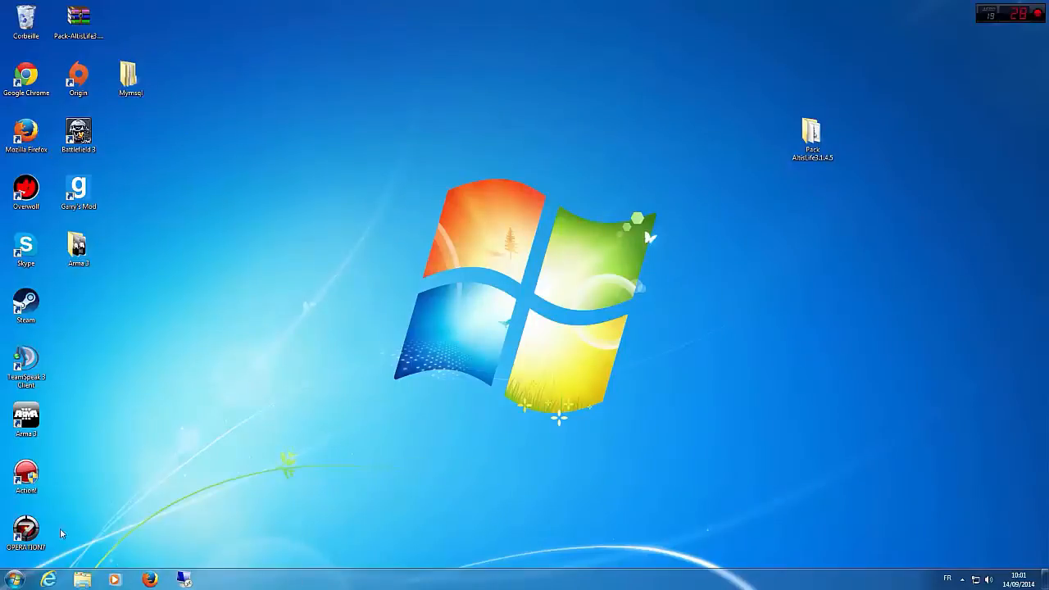
# Step: Search Windows for "services", check the MySQL service's state in the Services console and close the console
pyautogui.press('super')
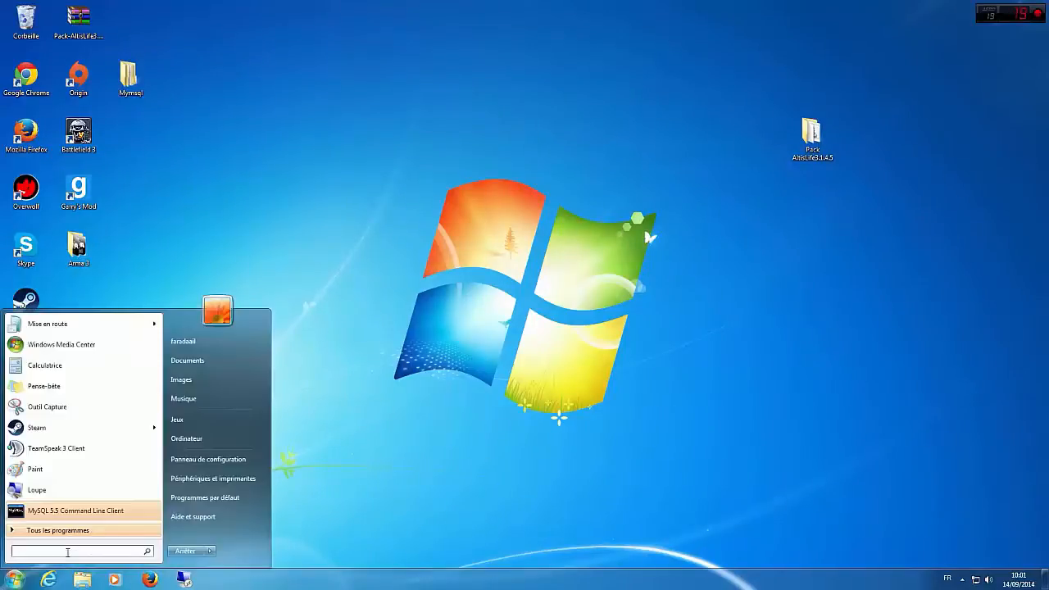
pyautogui.write('services')
pyautogui.press('Return')
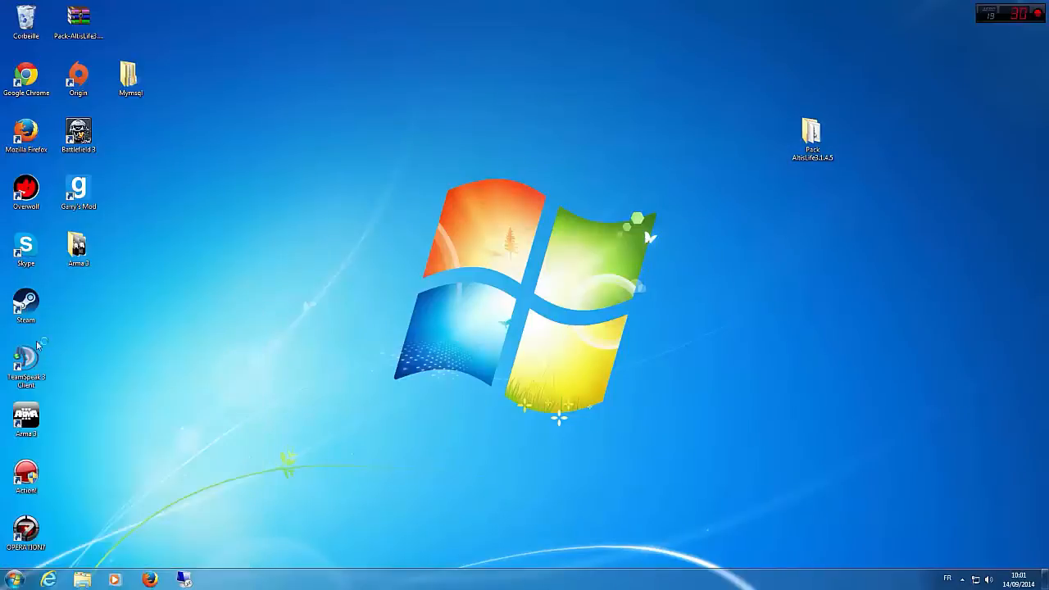
pyautogui.click(344, 250)
pyautogui.scroll(-20, 343, 250)
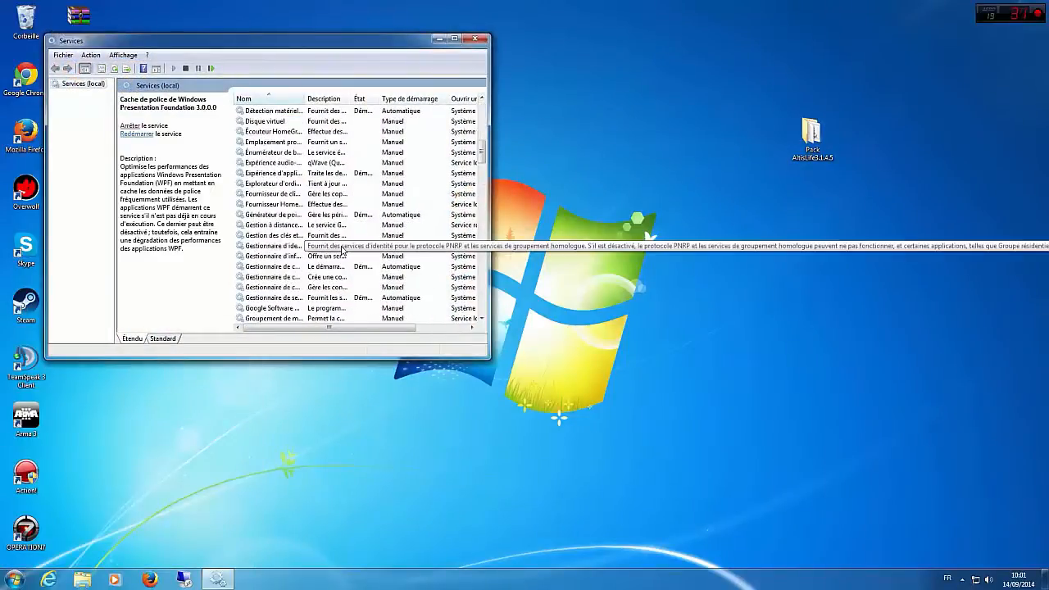
pyautogui.scroll(-6, 345, 250)
pyautogui.scroll(3, 275, 157)
pyautogui.click(258, 131)
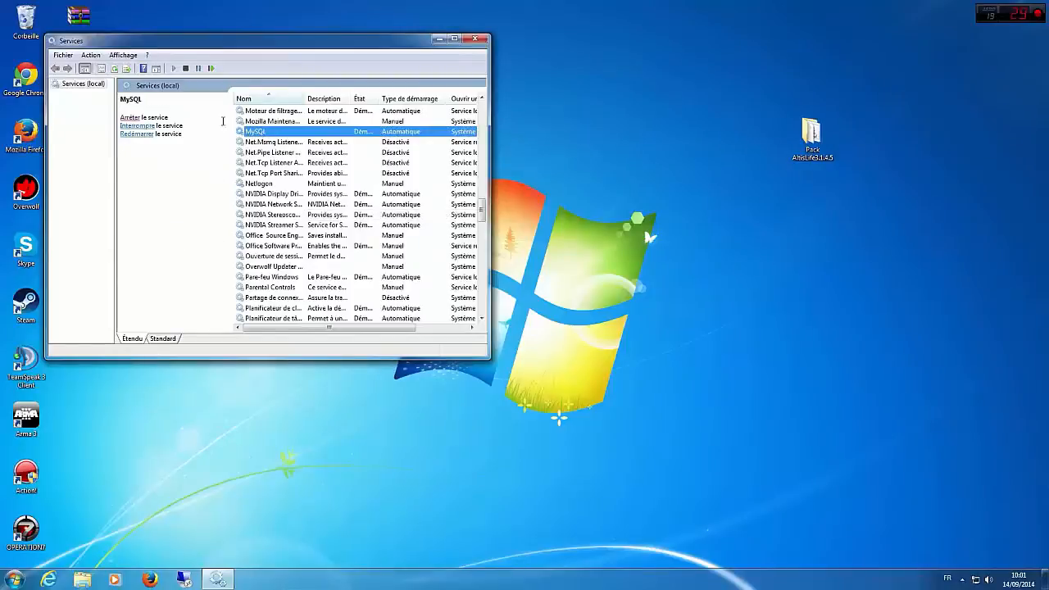
pyautogui.click(474, 39)
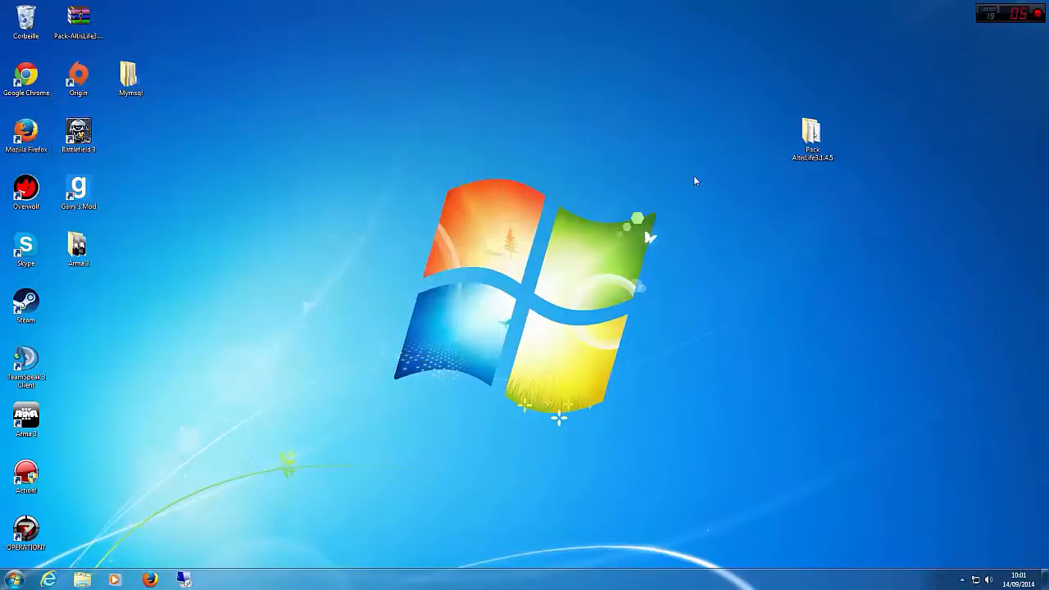
# Step: Open the desktop's Arma 3 and Pack AltisLife3.1.4.5 folders and arrange their windows side by side
pyautogui.moveTo(814, 136); pyautogui.dragTo(500, 82)
pyautogui.moveTo(96, 246); pyautogui.dragTo(970, 250)
pyautogui.doubleClick(969, 246)
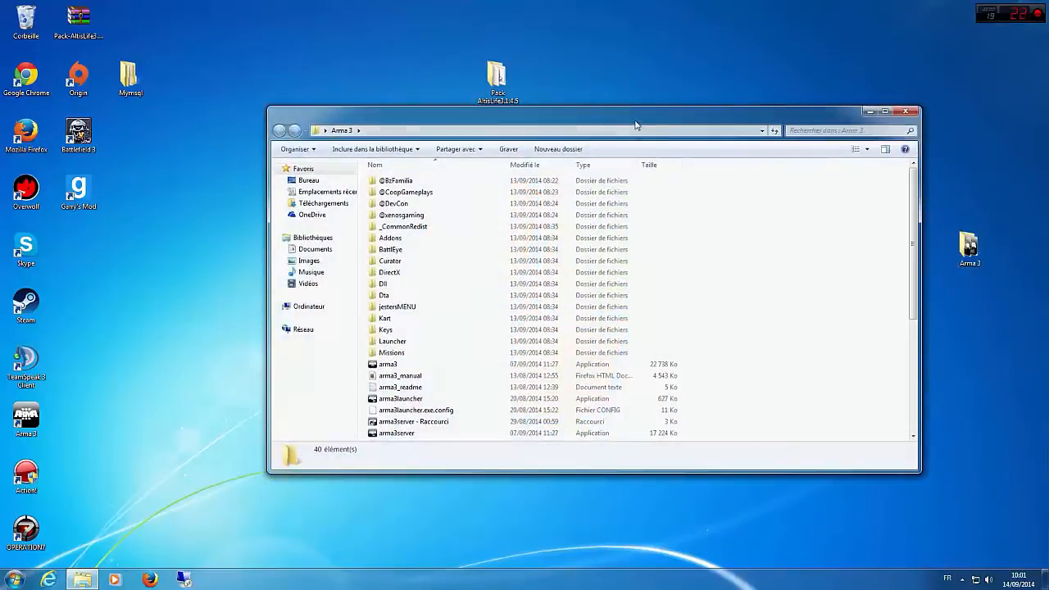
pyautogui.moveTo(705, 115); pyautogui.dragTo(985, 104)
pyautogui.doubleClick(497, 78)
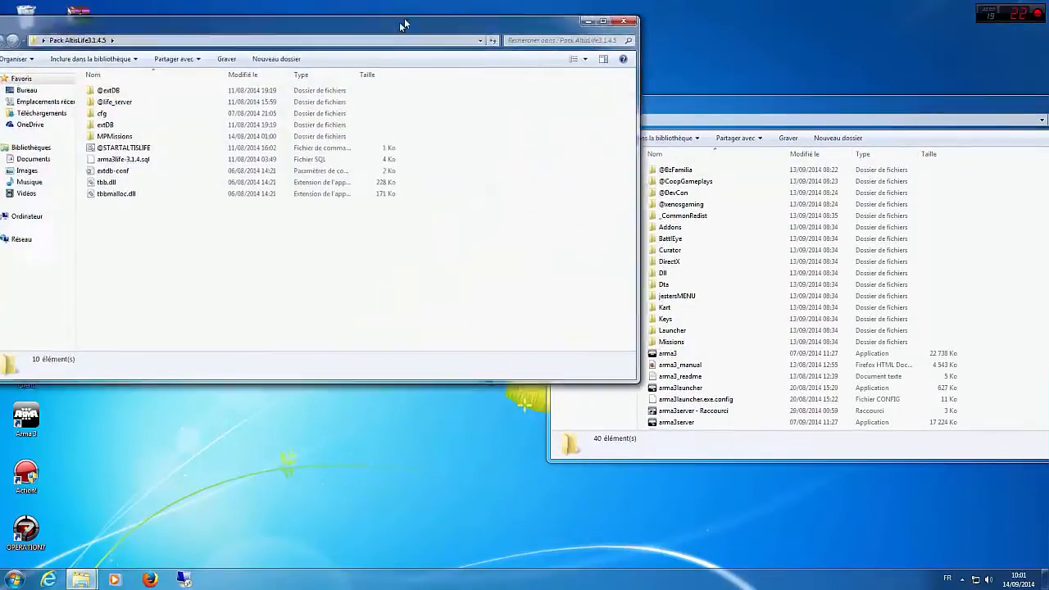
pyautogui.moveTo(404, 10); pyautogui.dragTo(345, 118)
# Step: Move the entire contents of the Pack AltisLife3.1.4.5 folder into the Arma 3 folder and close the pack folder's window
pyautogui.moveTo(109, 379); pyautogui.dragTo(80, 178)
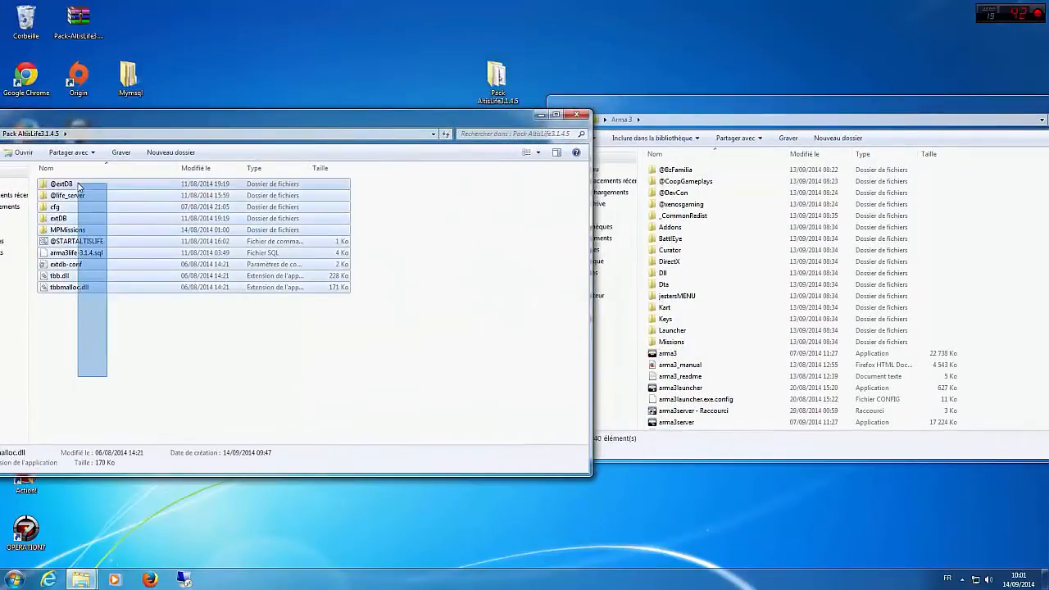
pyautogui.moveTo(54, 214); pyautogui.dragTo(1023, 371)
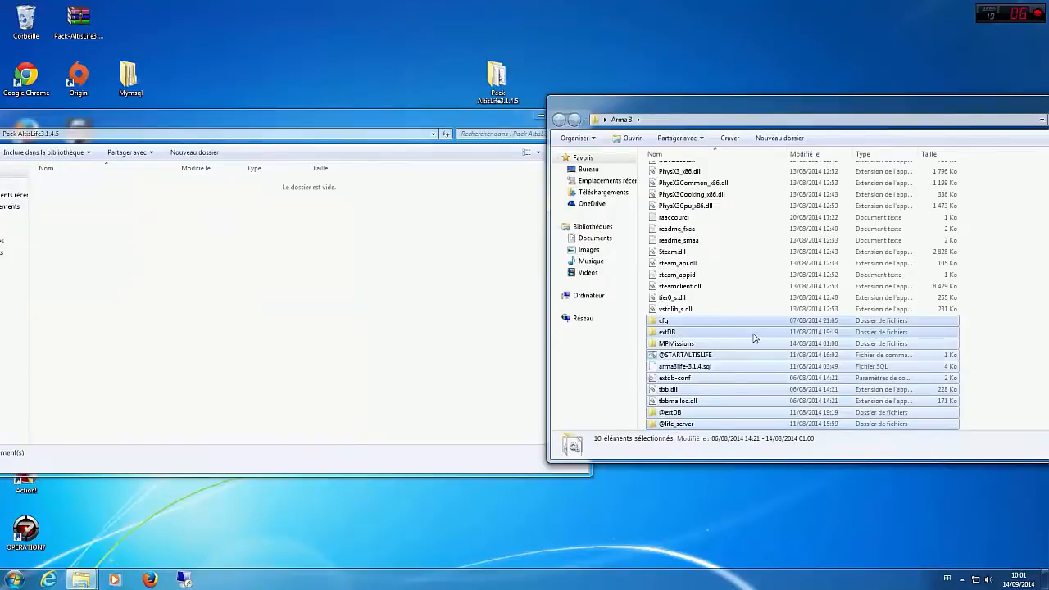
pyautogui.click(1005, 345)
pyautogui.click(404, 349)
pyautogui.click(576, 116)
pyautogui.moveTo(640, 104); pyautogui.dragTo(273, 123)
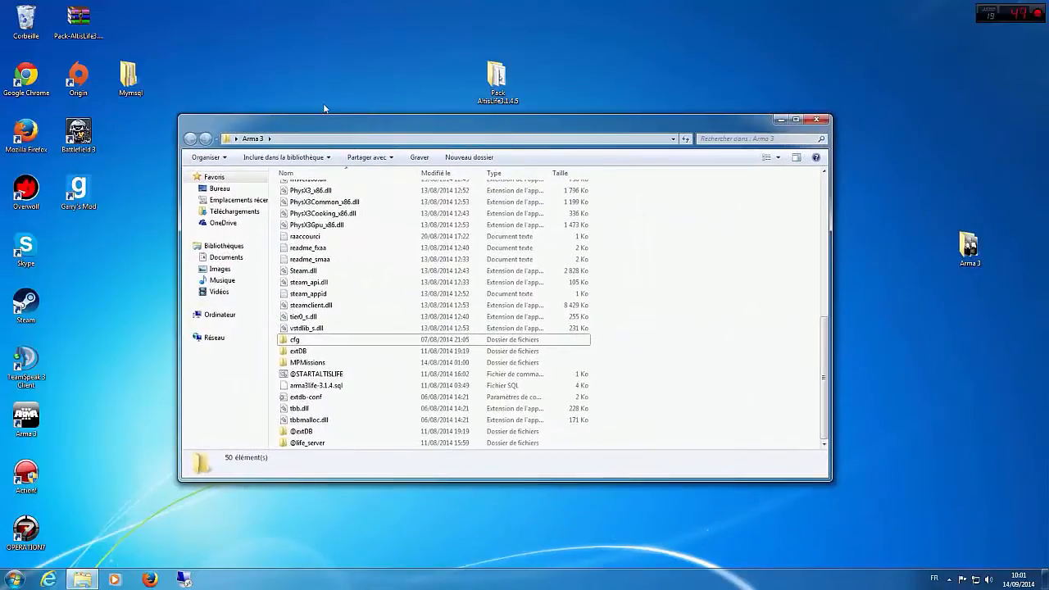
# Step: Minimize the Arma 3 folder, switch to Firefox and search Google for "navicate lite"
pyautogui.click(324, 108)
pyautogui.click(146, 580)
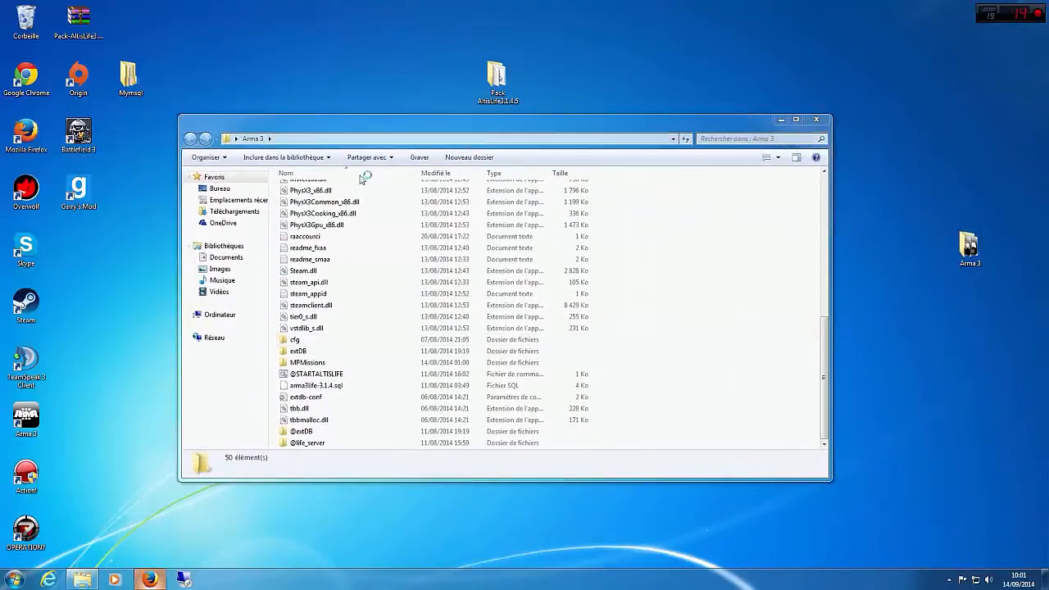
pyautogui.click(781, 119)
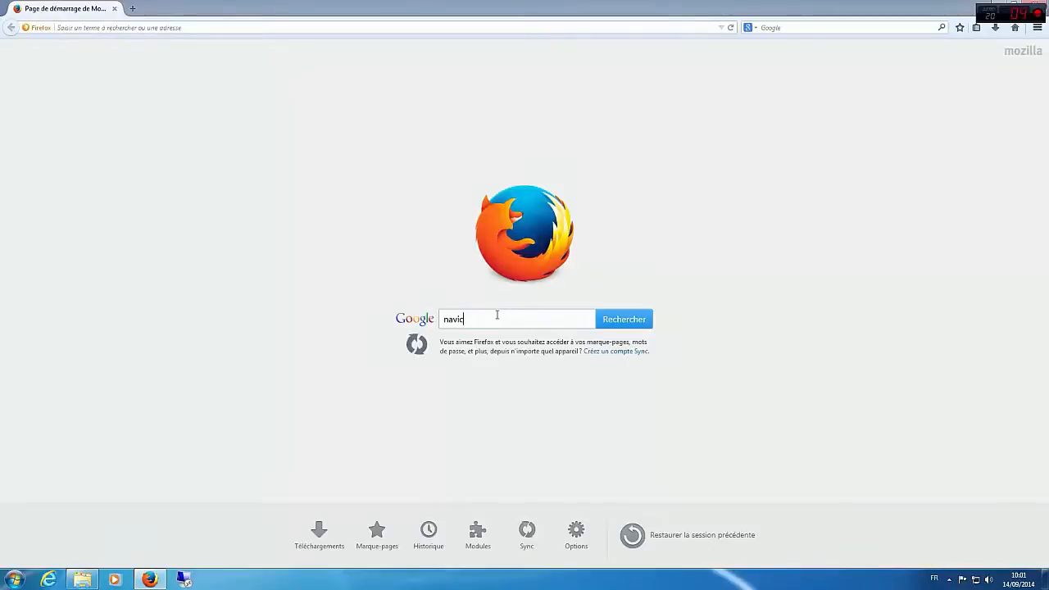
pyautogui.click(497, 318)
pyautogui.write('navicate lite')
pyautogui.press('Return')
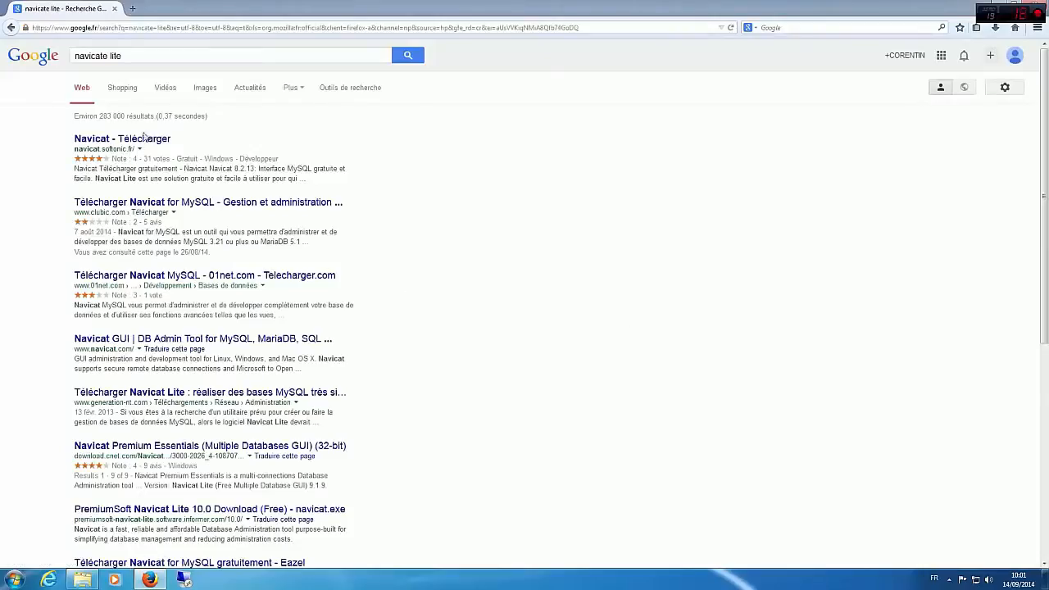
# Step: Open the clubic.com result for Navicat for MySQL, download version 11.0.18 for Windows and save the installer file
pyautogui.click(119, 205)
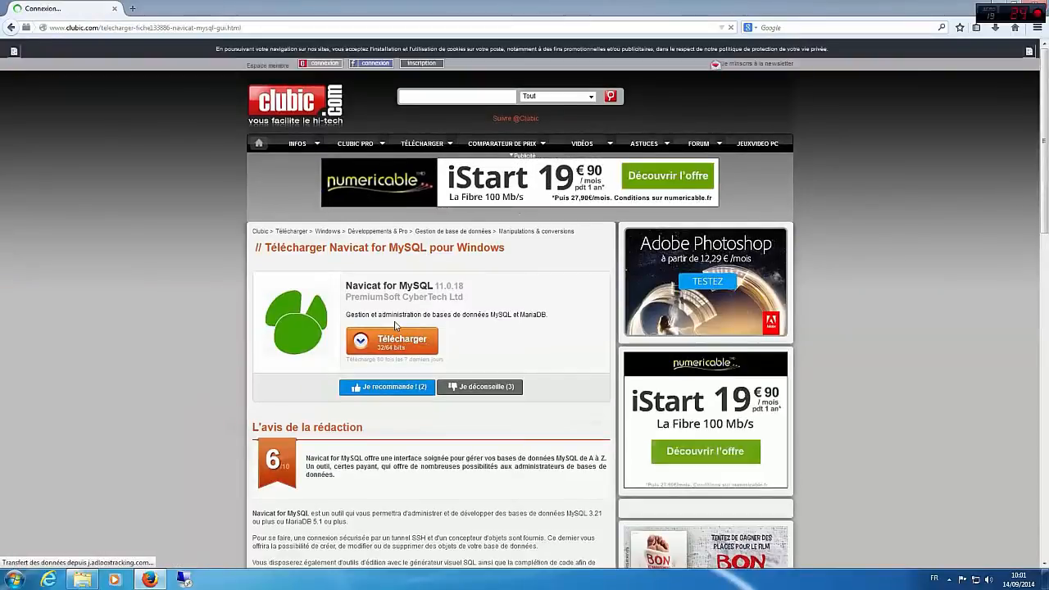
pyautogui.click(390, 340)
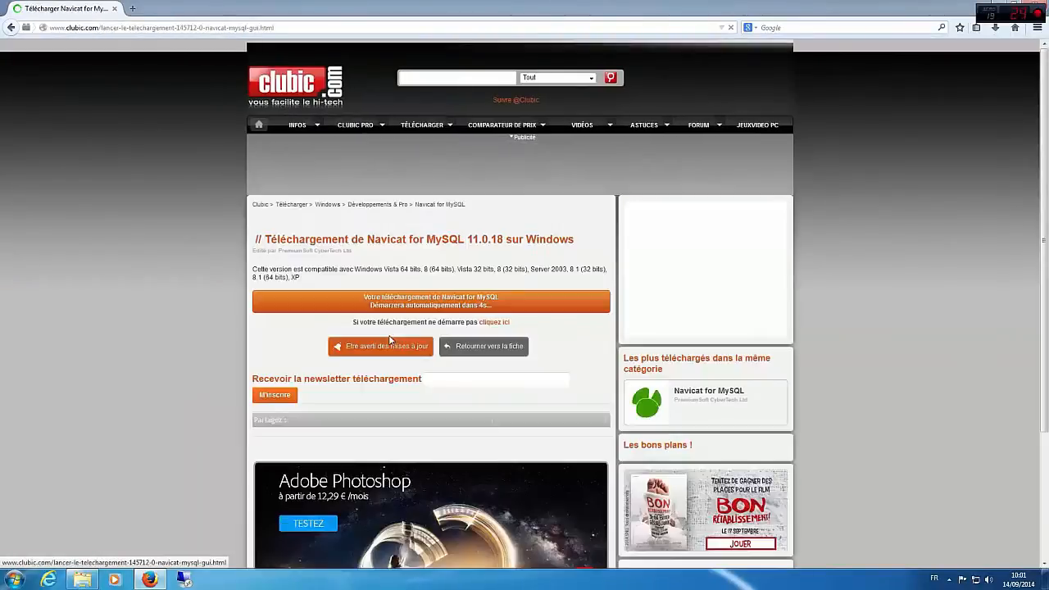
pyautogui.scroll(-2, 506, 337)
pyautogui.scroll(-2, 505, 336)
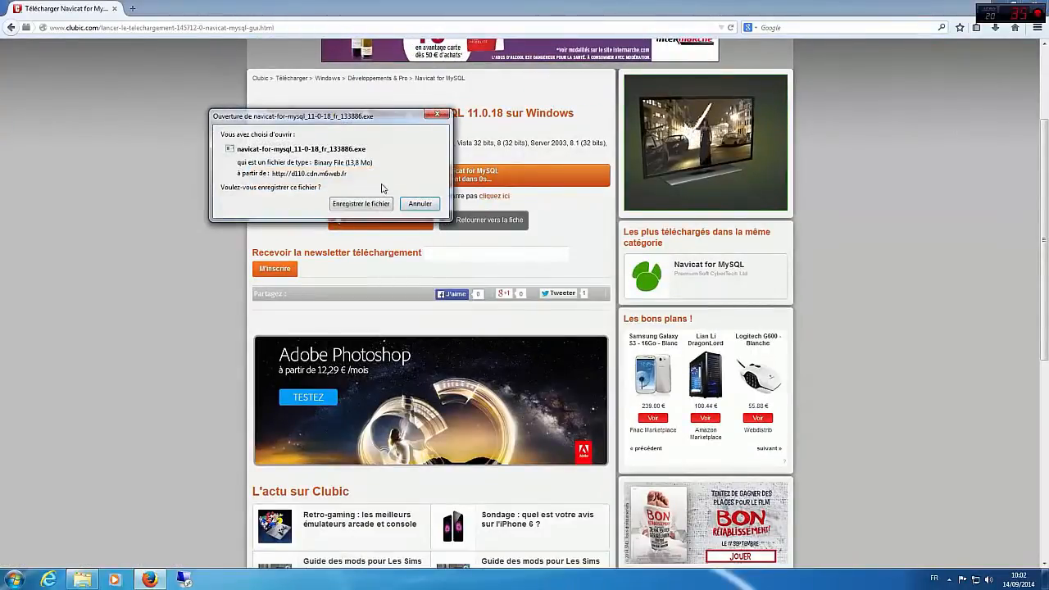
pyautogui.click(381, 204)
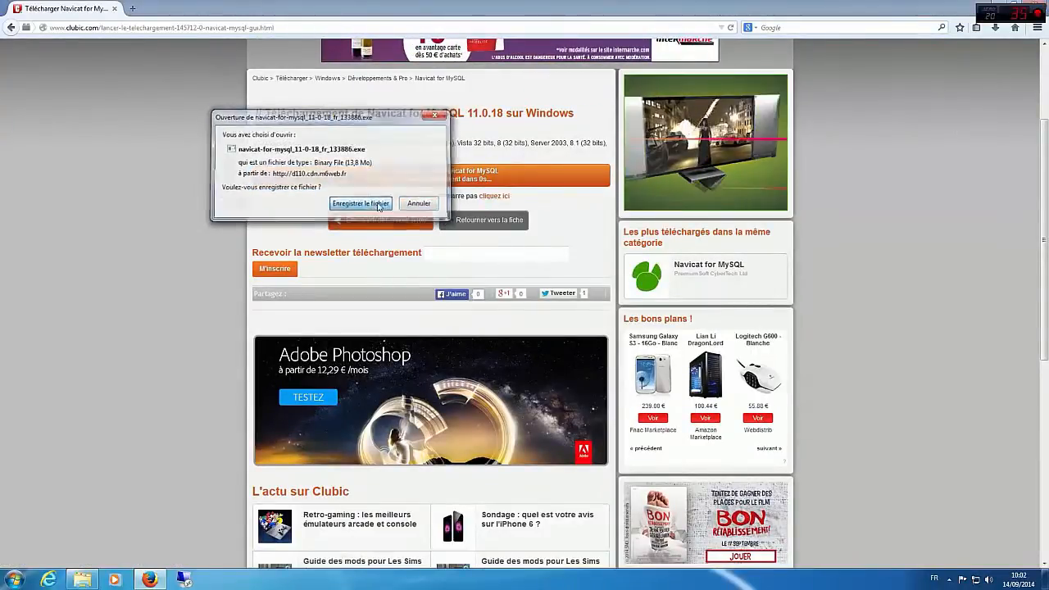
# Step: Launch the downloaded navicat-for-mysql_11-0-18_fr_133886.exe installer and allow it to run
pyautogui.click(995, 27)
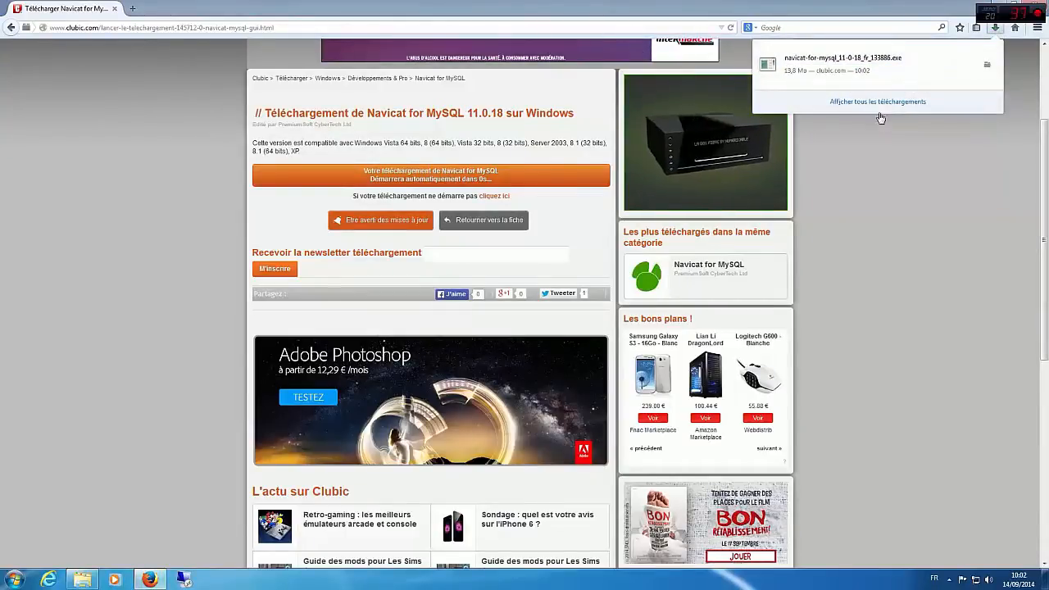
pyautogui.click(865, 86)
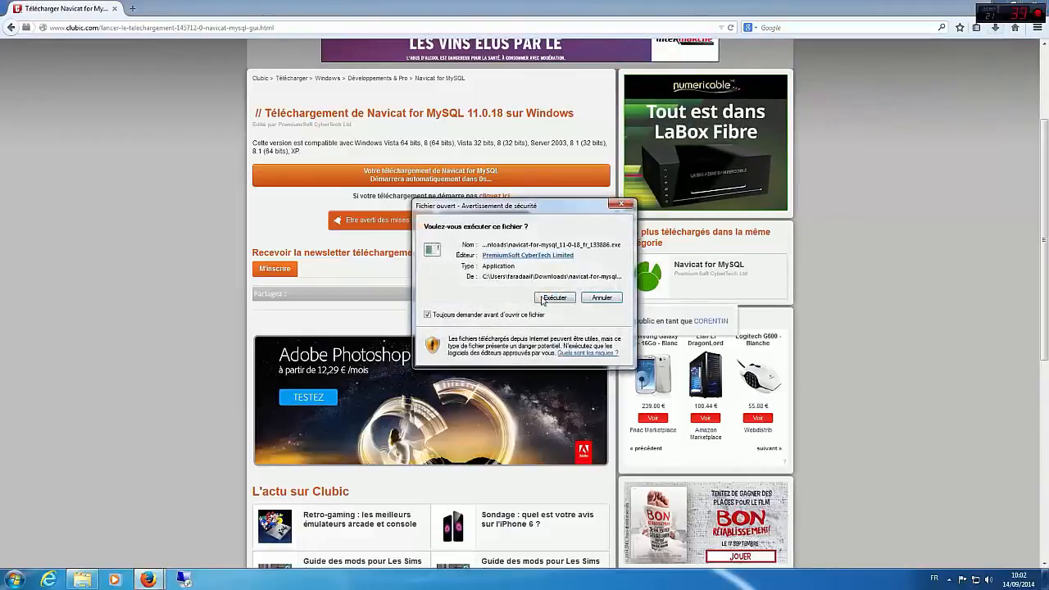
pyautogui.click(555, 298)
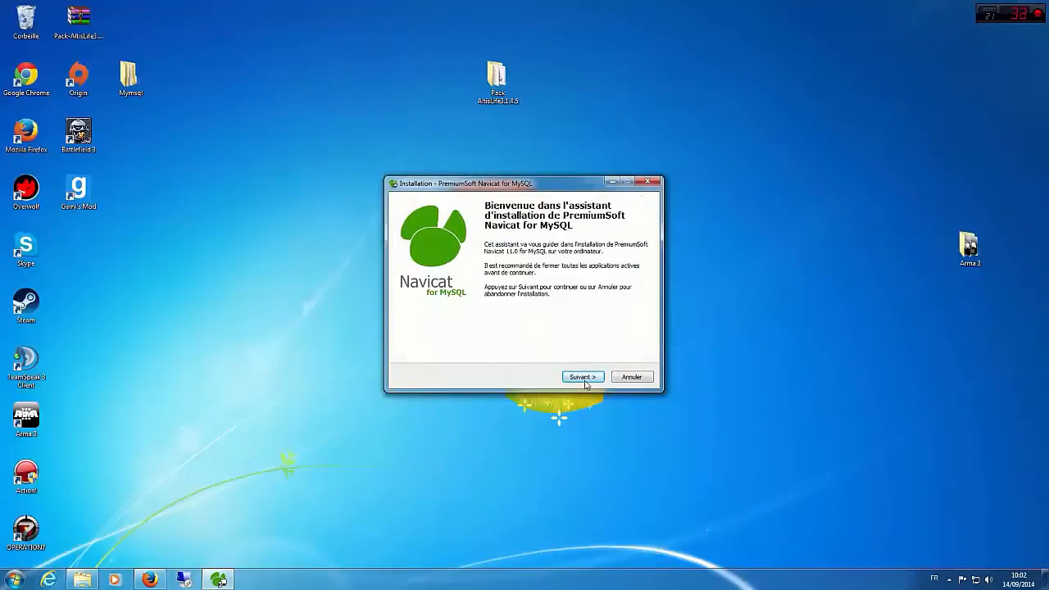
# Step: Accept the licence terms, install Navicat for MySQL with the default folders and options, and finish the setup wizard
pyautogui.click(584, 378)
pyautogui.click(531, 343)
pyautogui.click(582, 377)
pyautogui.click(581, 377)
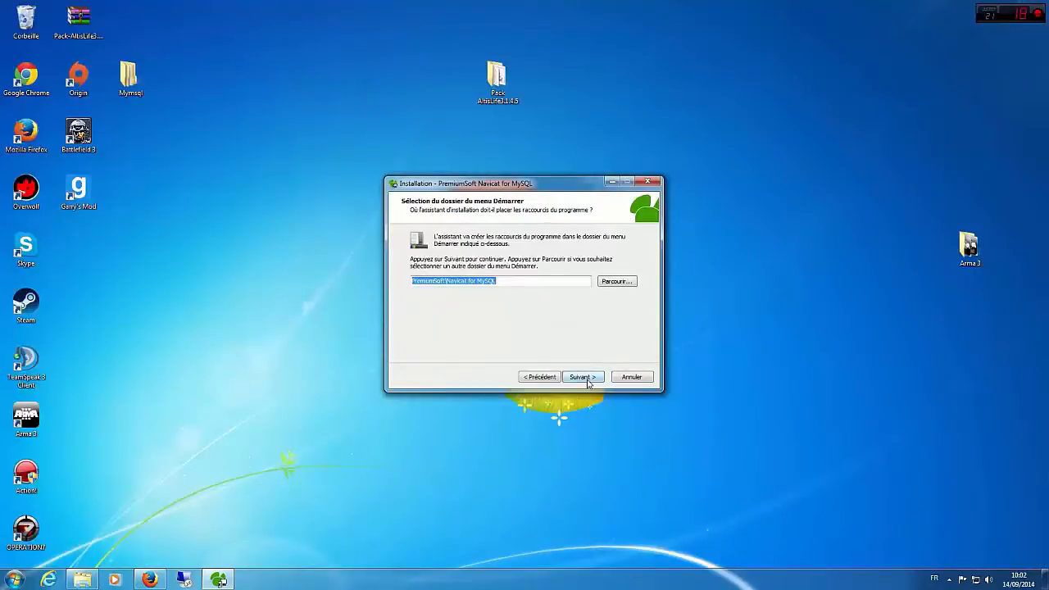
pyautogui.click(584, 378)
pyautogui.click(587, 380)
pyautogui.click(587, 380)
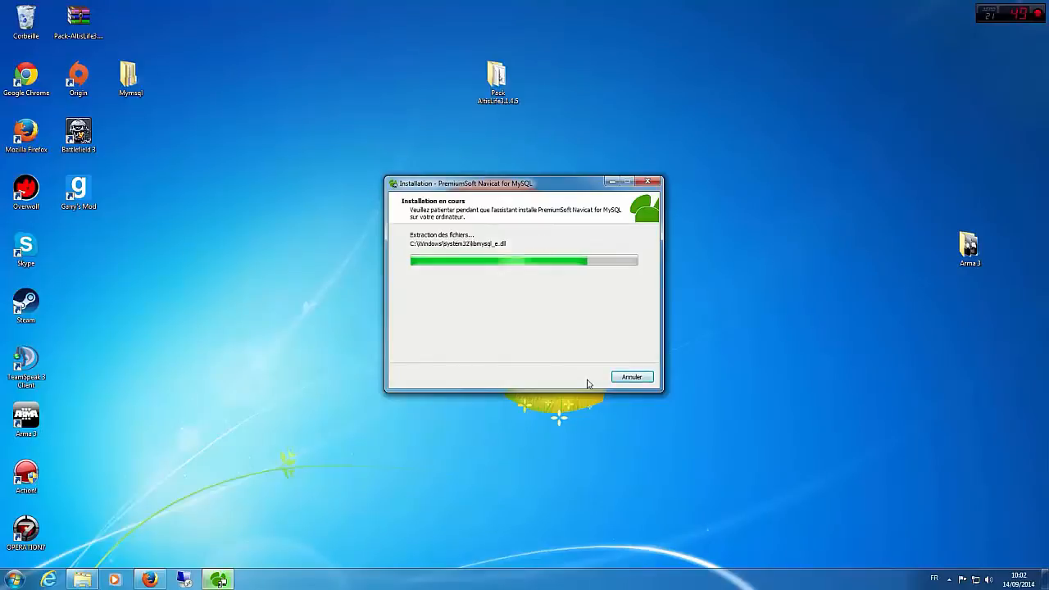
pyautogui.click(585, 379)
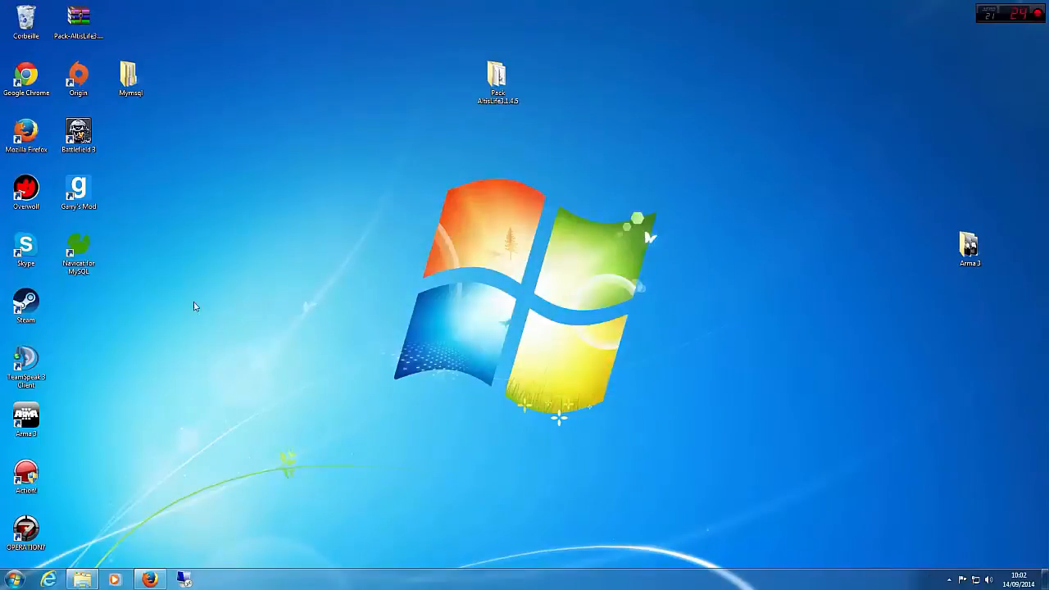
# Step: Start Navicat for MySQL from the desktop and continue with the trial version
pyautogui.doubleClick(94, 258)
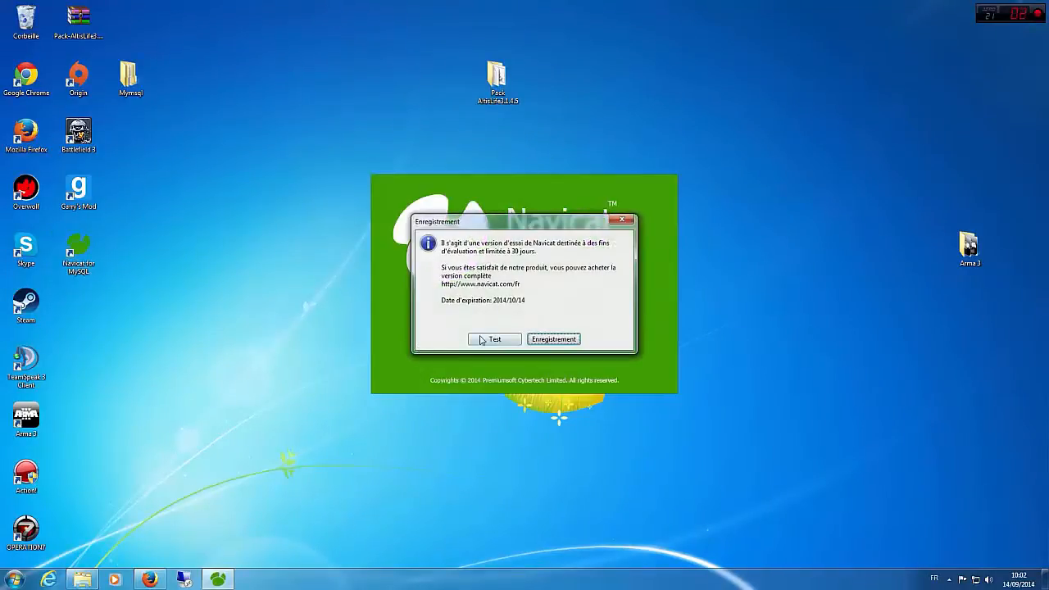
pyautogui.click(495, 339)
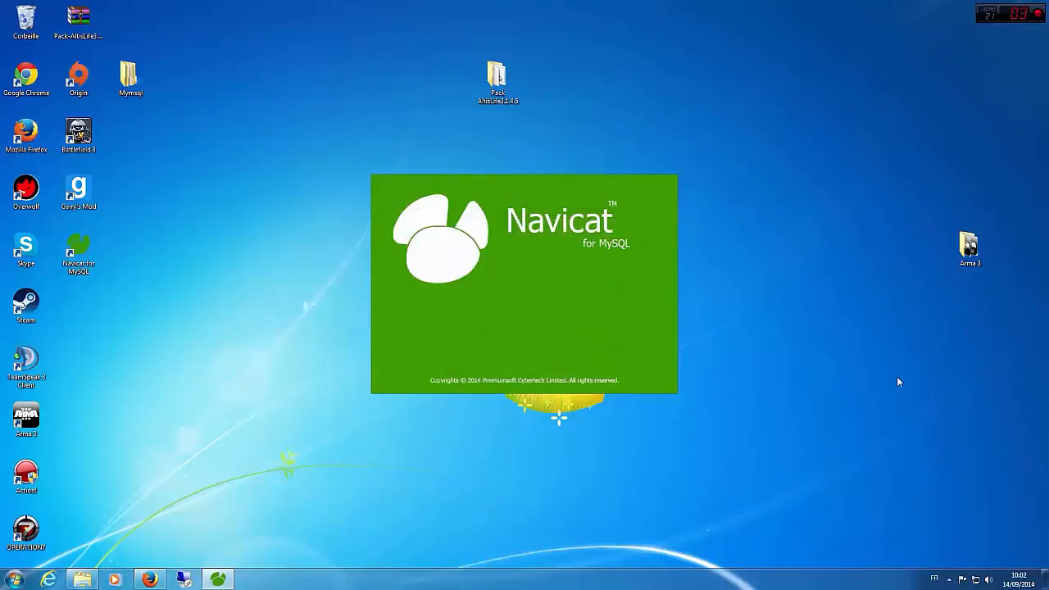
pyautogui.click(615, 339)
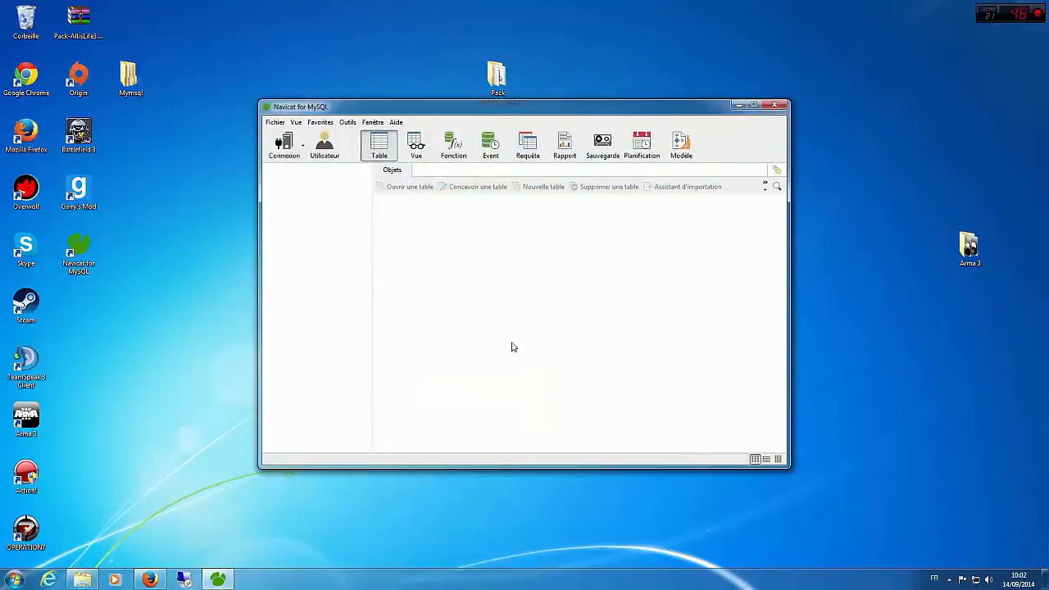
# Step: Open the settings dialog for a new MySQL connection
pyautogui.click(278, 124)
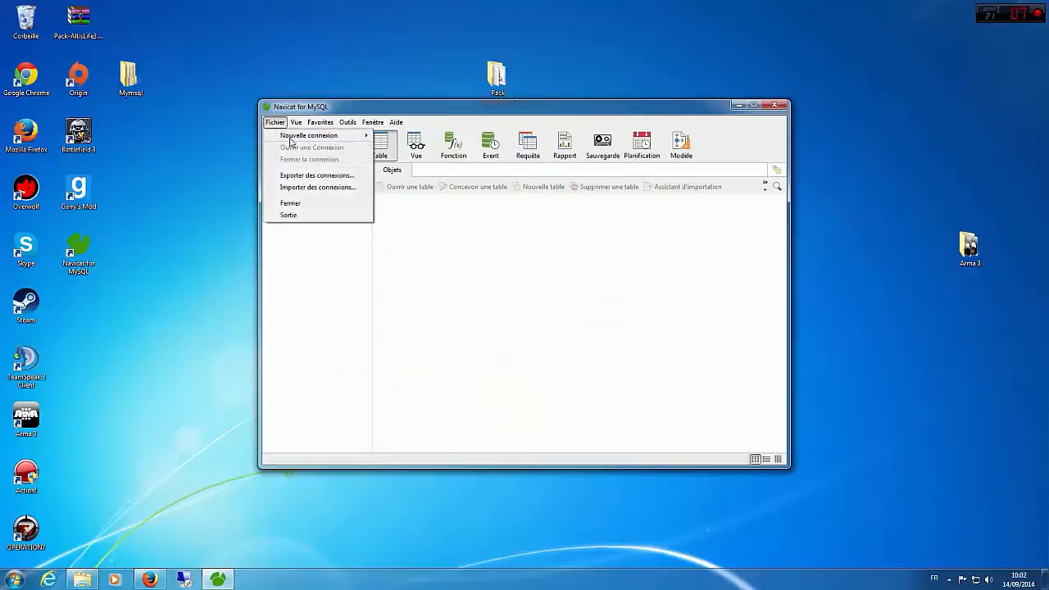
pyautogui.moveTo(291, 136)
pyautogui.click(394, 136)
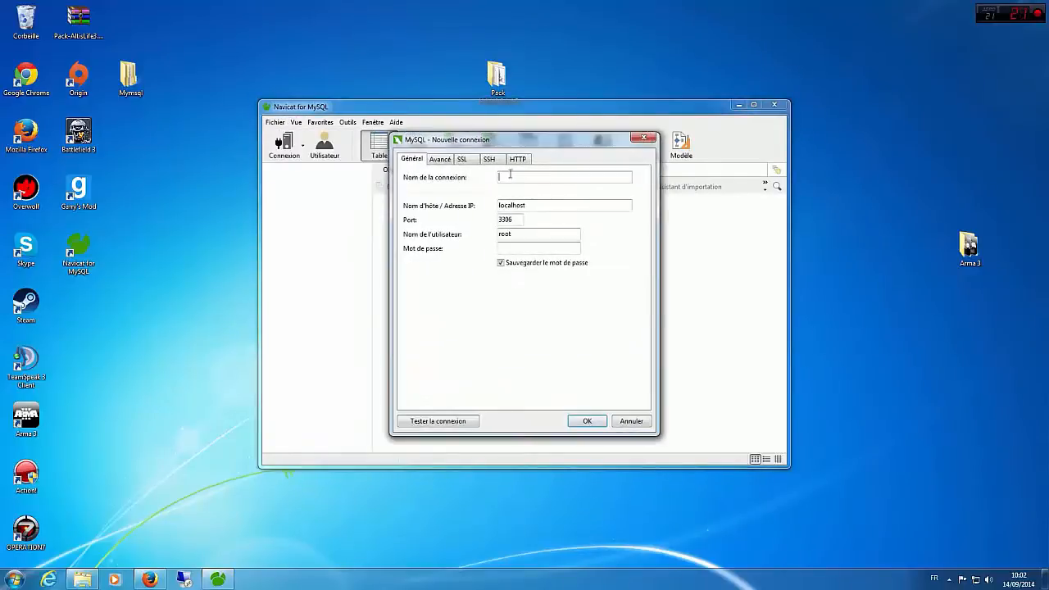
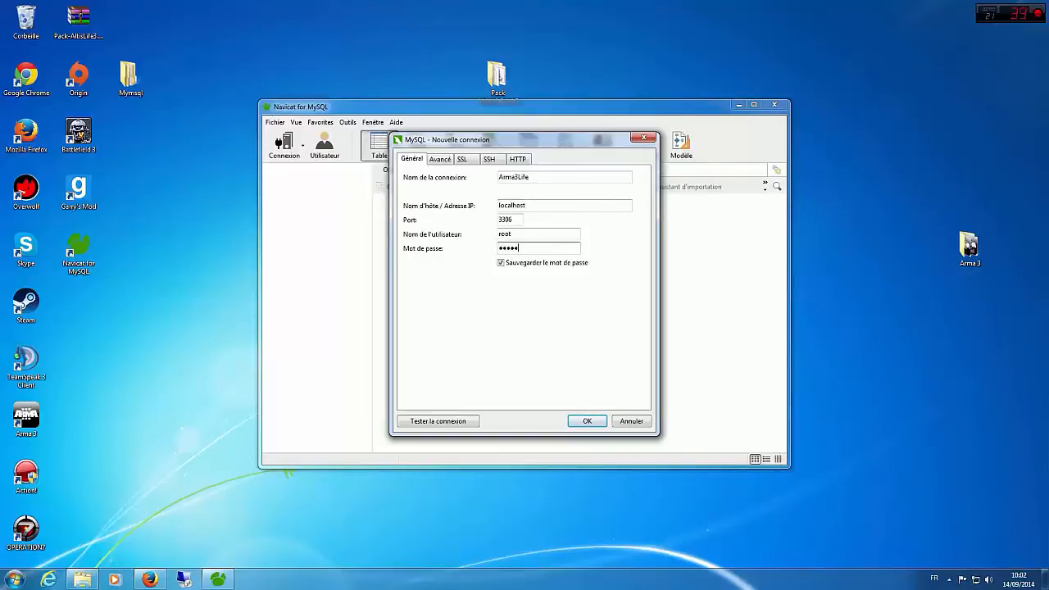
# Step: Test the Arma3Life connection, save its settings and open the connection
pyautogui.click(446, 422)
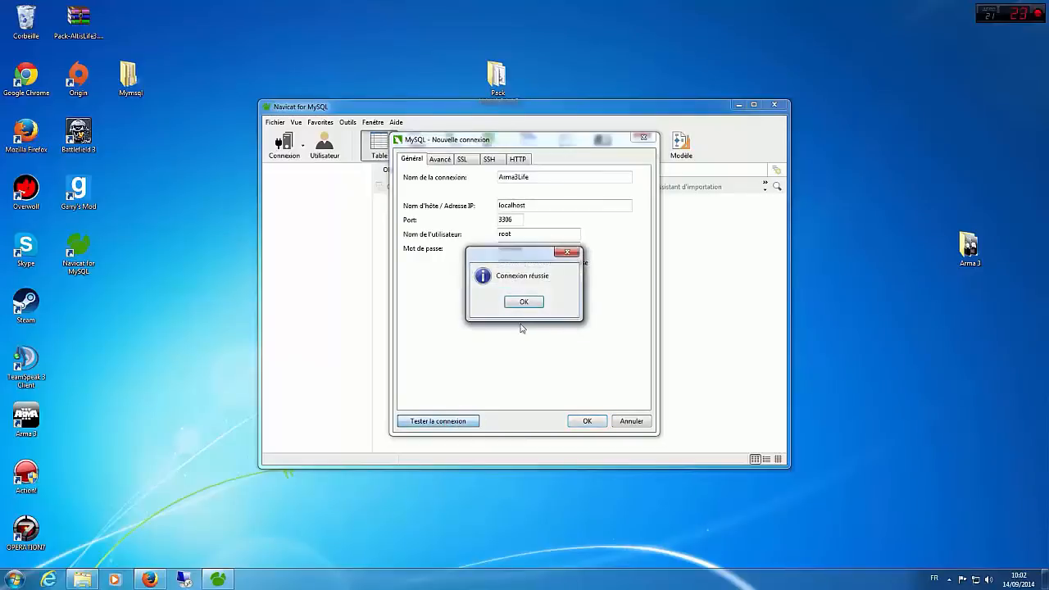
pyautogui.click(524, 308)
pyautogui.click(587, 421)
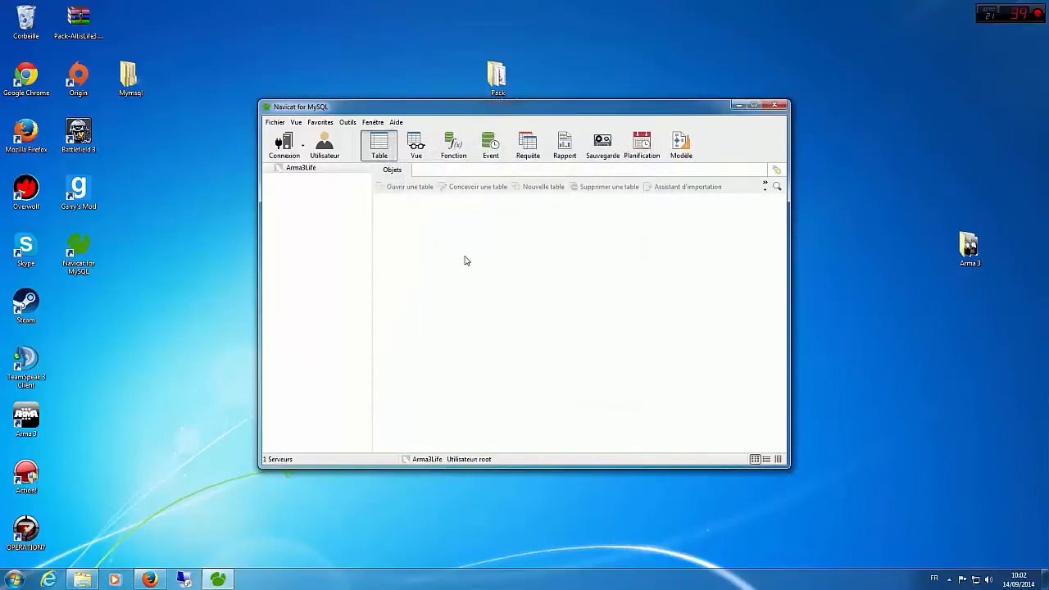
pyautogui.doubleClick(310, 168)
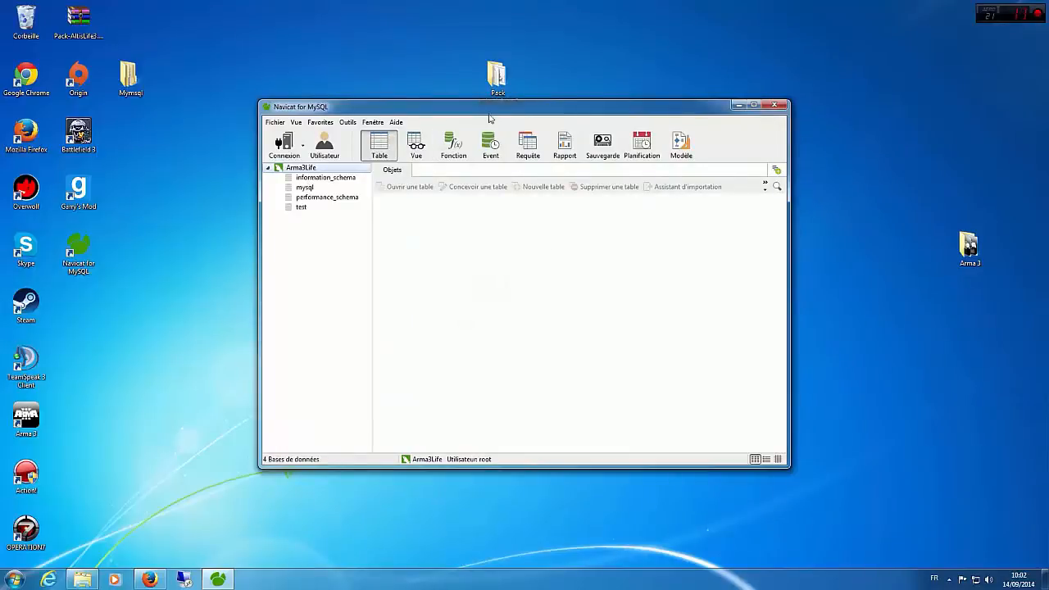
# Step: Bring up the Arma 3 folder and arrange it side by side with the Navicat window
pyautogui.moveTo(505, 112); pyautogui.dragTo(400, 113)
pyautogui.click(82, 579)
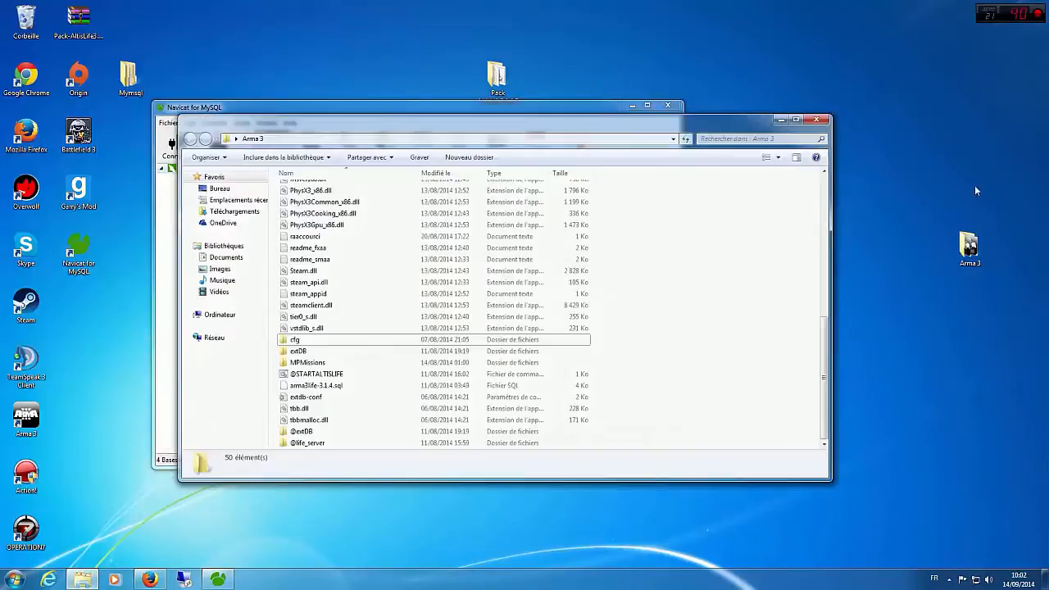
pyautogui.click(610, 115)
pyautogui.moveTo(614, 111); pyautogui.dragTo(420, 117)
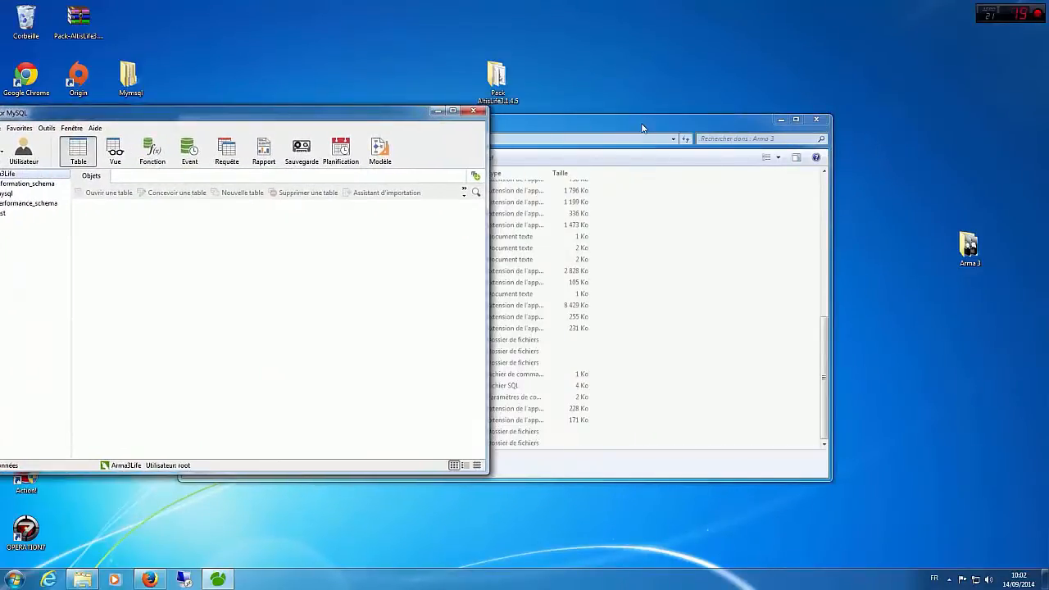
pyautogui.moveTo(643, 127); pyautogui.dragTo(1048, 117)
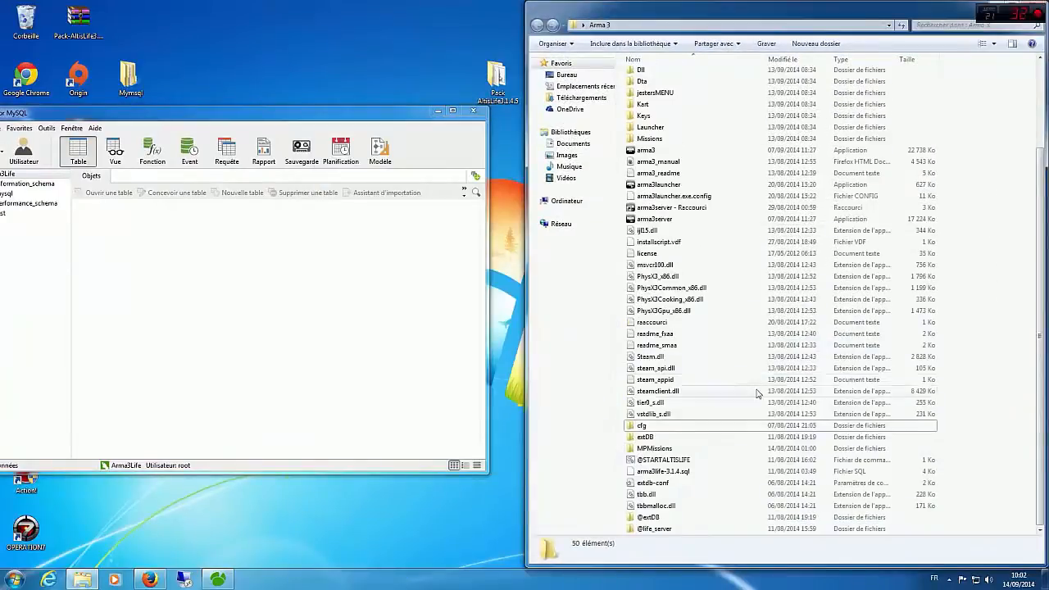
# Step: Execute arma3life-3.1.4.sql from the Arma 3 folder on the Arma3Life connection and close the execution dialog
pyautogui.click(699, 475)
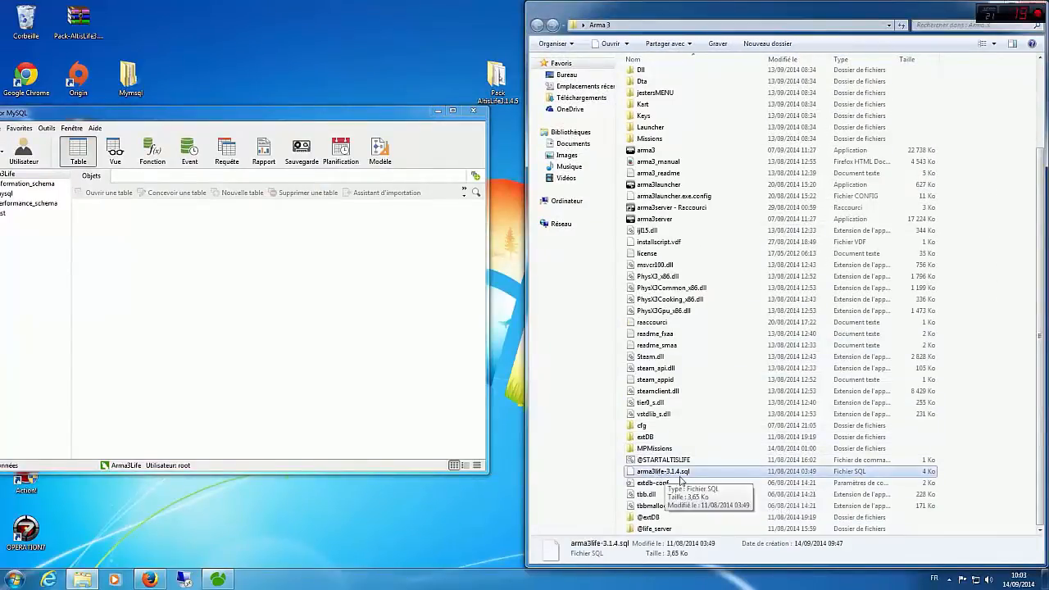
pyautogui.moveTo(701, 477); pyautogui.dragTo(978, 481)
pyautogui.moveTo(205, 111); pyautogui.dragTo(260, 113)
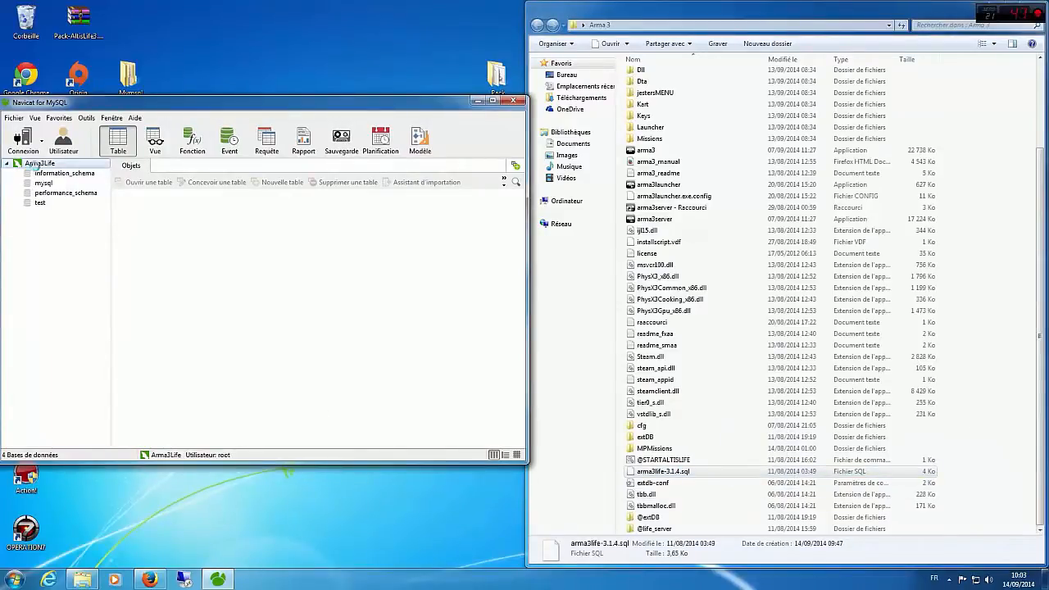
pyautogui.click(562, 364)
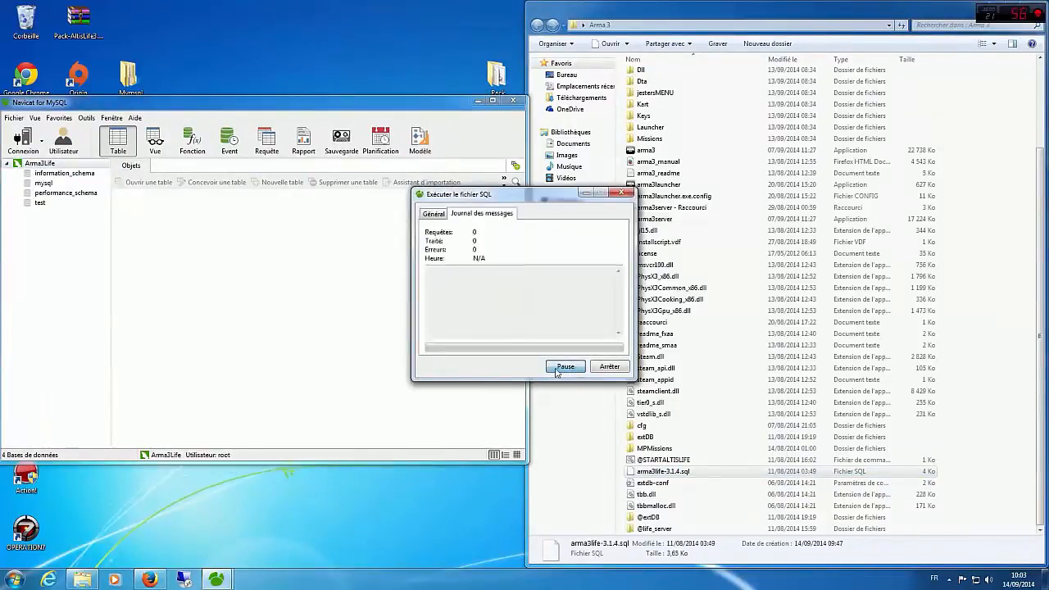
pyautogui.moveTo(431, 270); pyautogui.dragTo(566, 280)
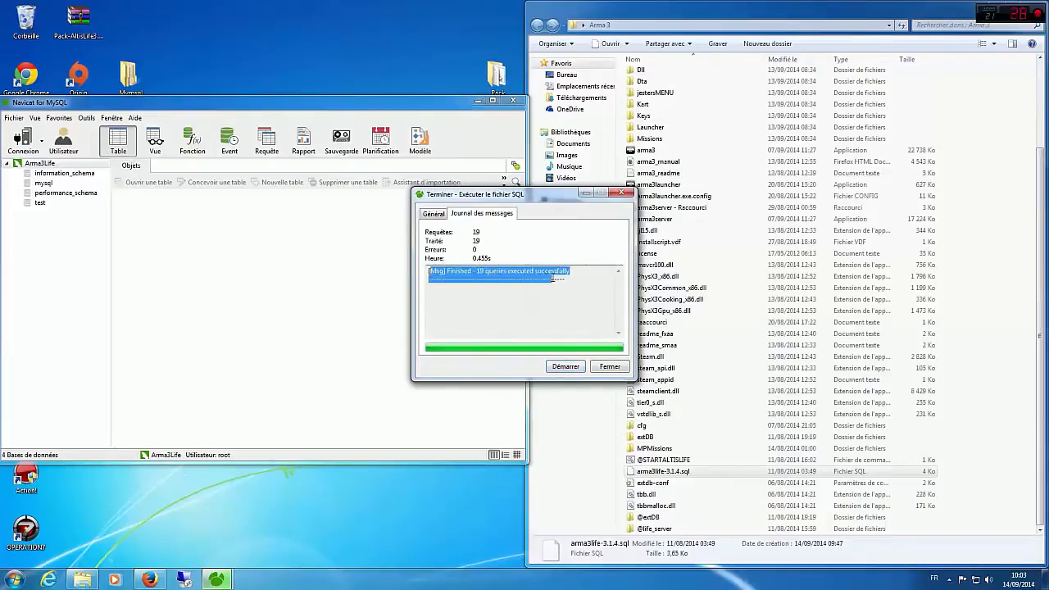
pyautogui.click(564, 283)
pyautogui.click(607, 366)
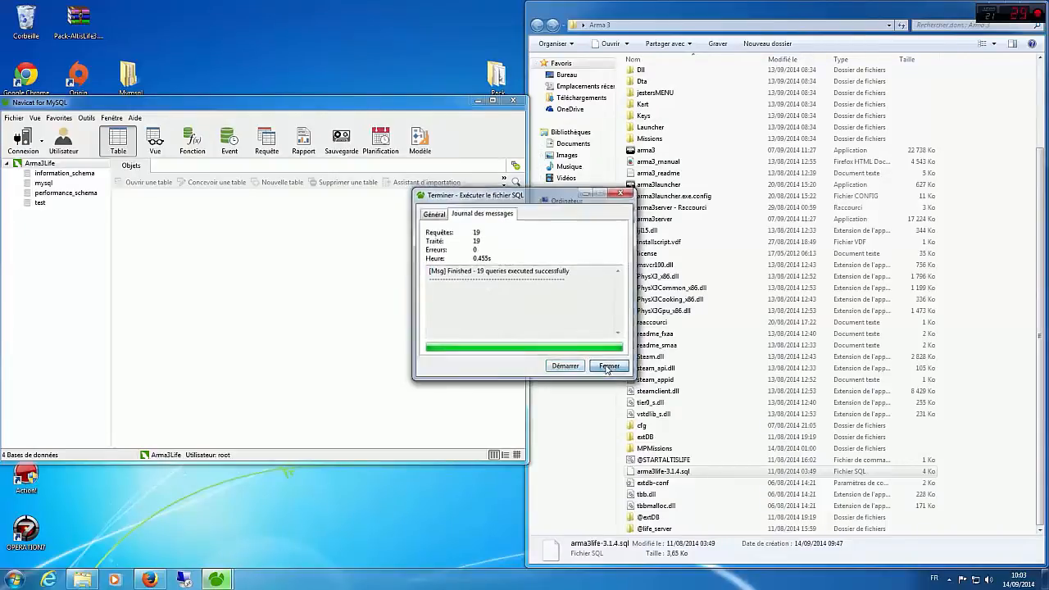
# Step: Close and reopen the Arma3Life connection, and open its arma3life database
pyautogui.rightClick(51, 236)
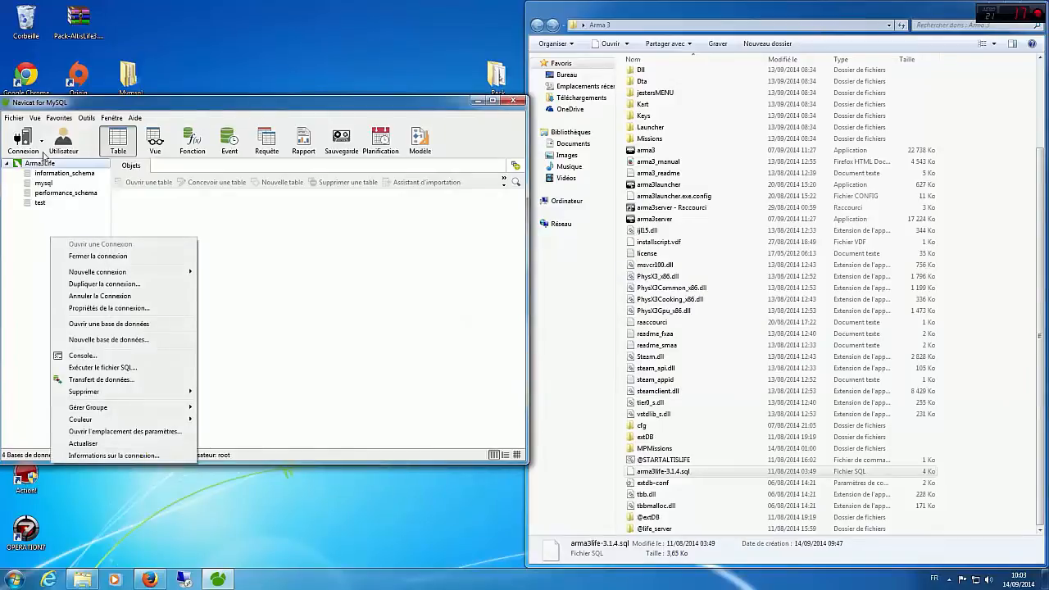
pyautogui.rightClick(41, 164)
pyautogui.click(82, 178)
pyautogui.rightClick(57, 165)
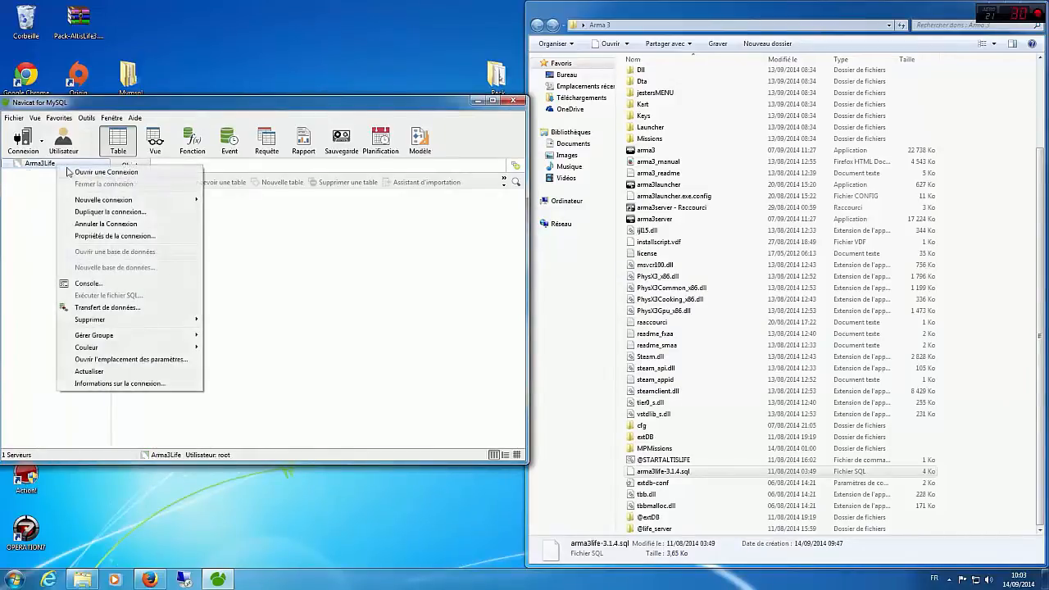
pyautogui.click(82, 174)
pyautogui.doubleClick(48, 173)
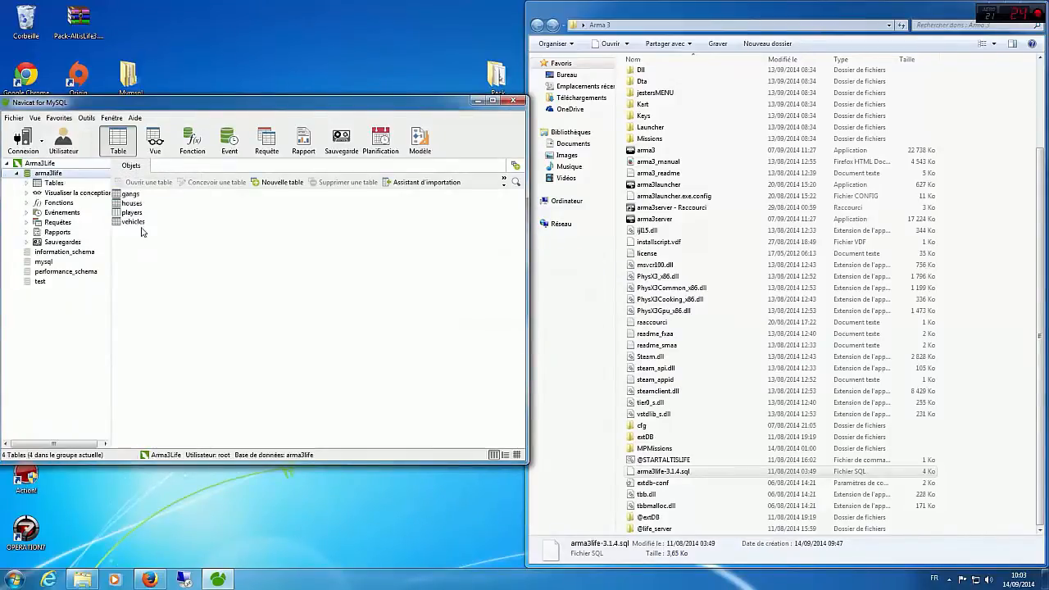
# Step: Look over the arma3life tables, open the players table to view its columns, and close Navicat
pyautogui.moveTo(144, 243); pyautogui.dragTo(129, 211)
pyautogui.click(145, 298)
pyautogui.click(131, 203)
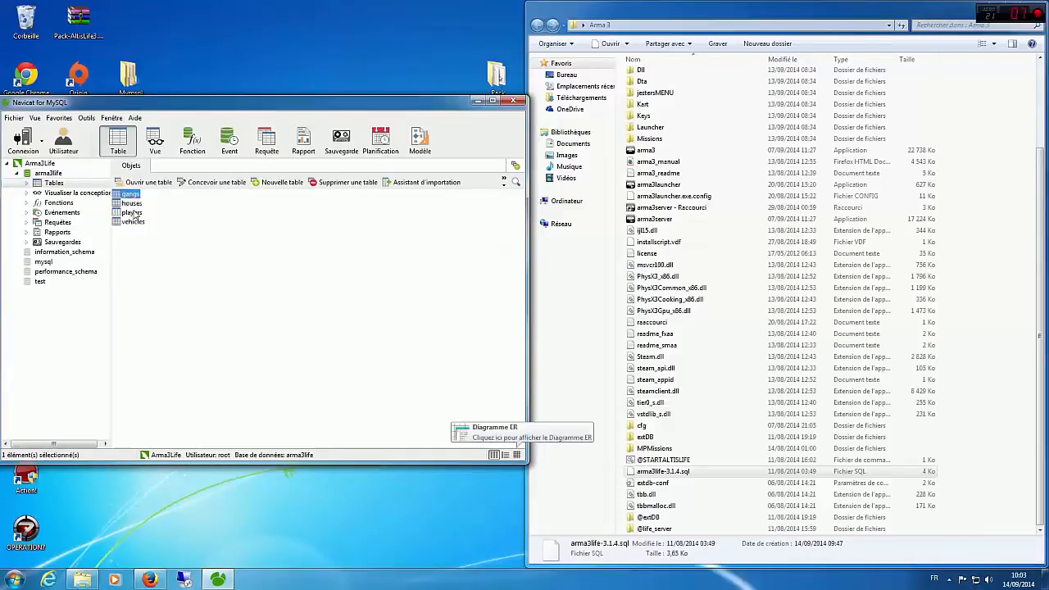
pyautogui.click(133, 213)
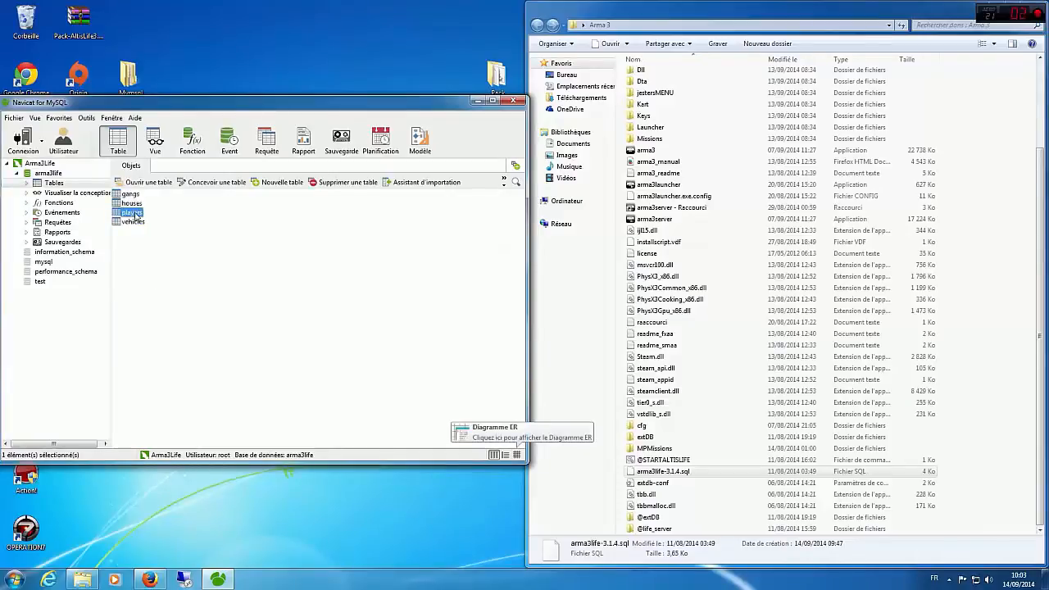
pyautogui.click(155, 290)
pyautogui.moveTo(229, 104); pyautogui.dragTo(284, 108)
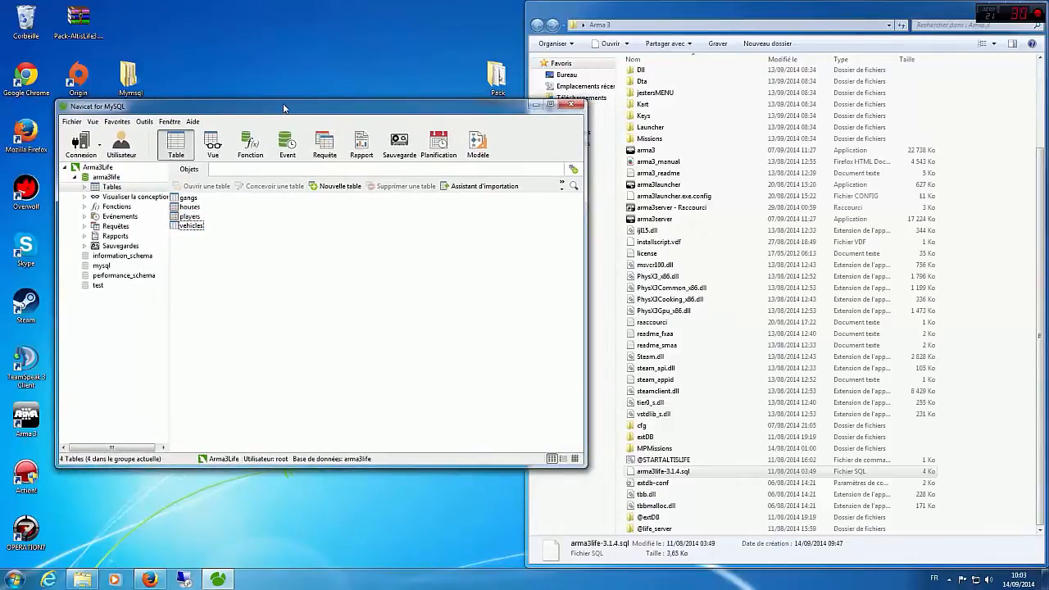
pyautogui.doubleClick(188, 217)
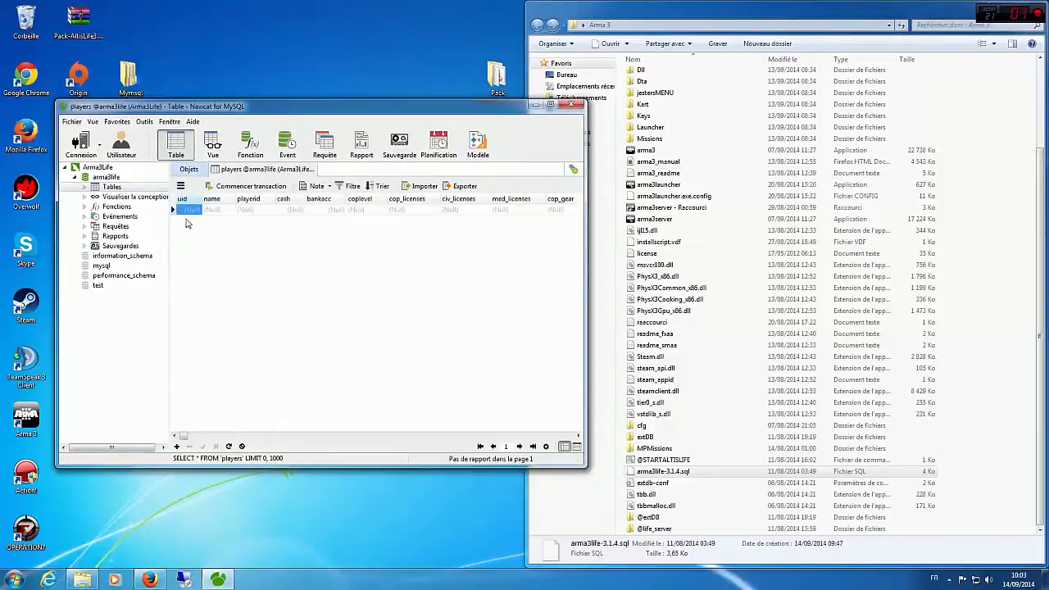
pyautogui.click(573, 107)
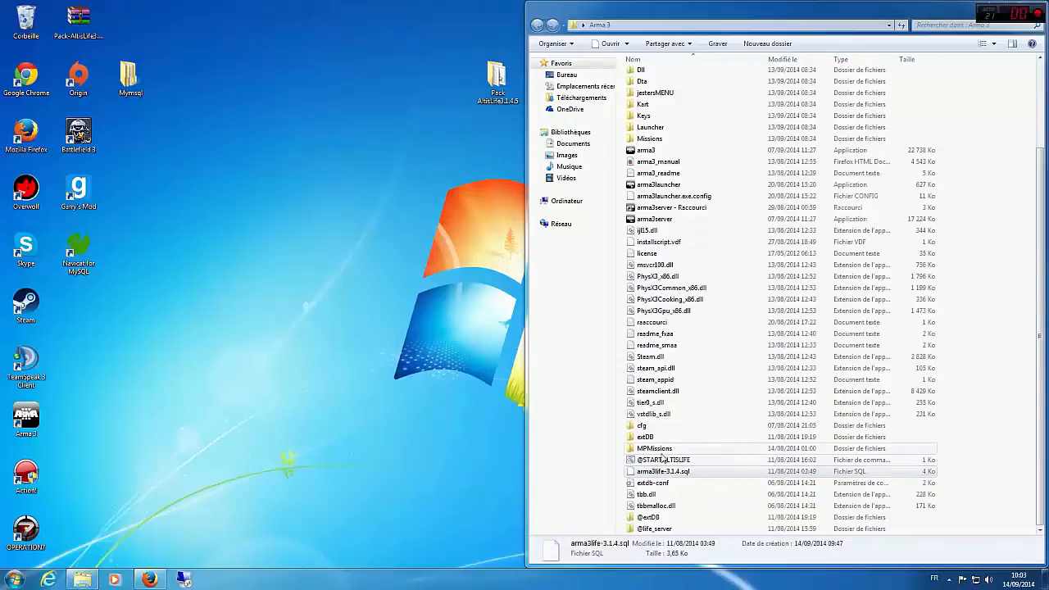
# Step: Open server.cfg from the cfg folder in Notepad++ and enter the server admin password as the passwordAdmin value
pyautogui.doubleClick(670, 426)
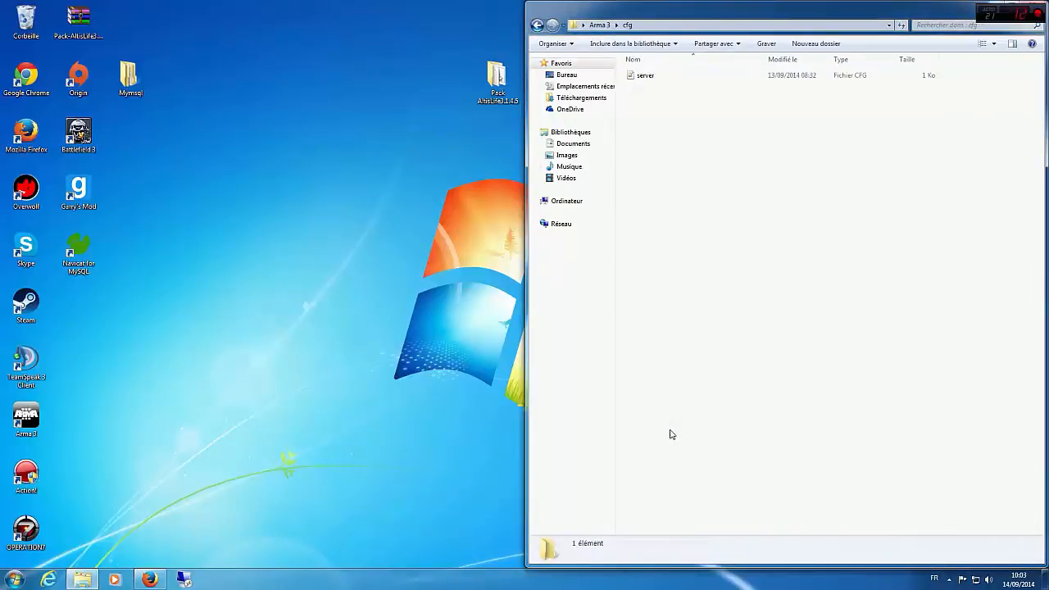
pyautogui.rightClick(637, 79)
pyautogui.click(660, 96)
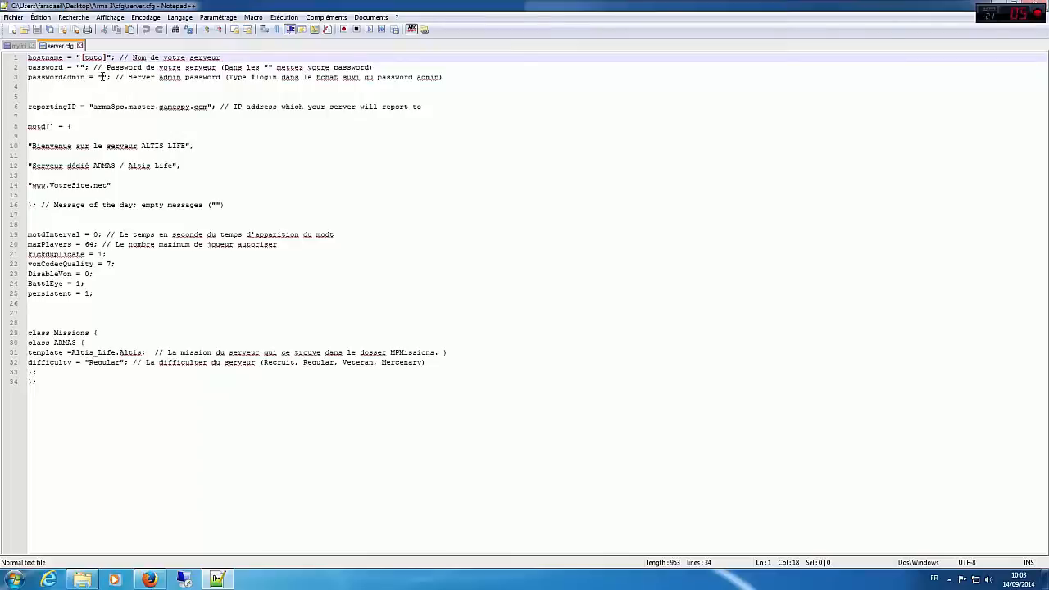
pyautogui.click(102, 77)
pyautogui.write('mdpad')
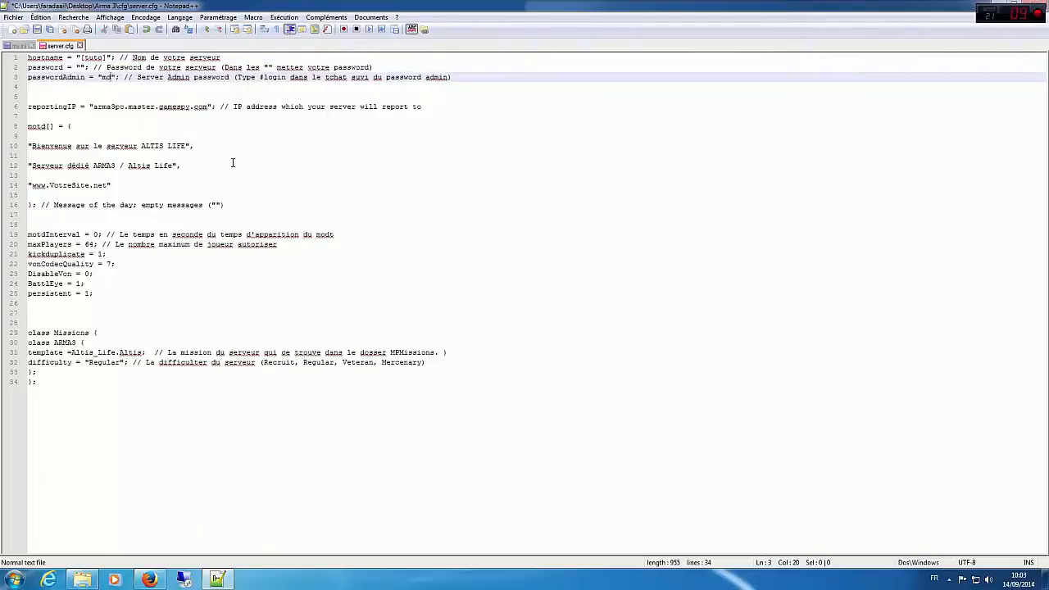
pyautogui.write('min')
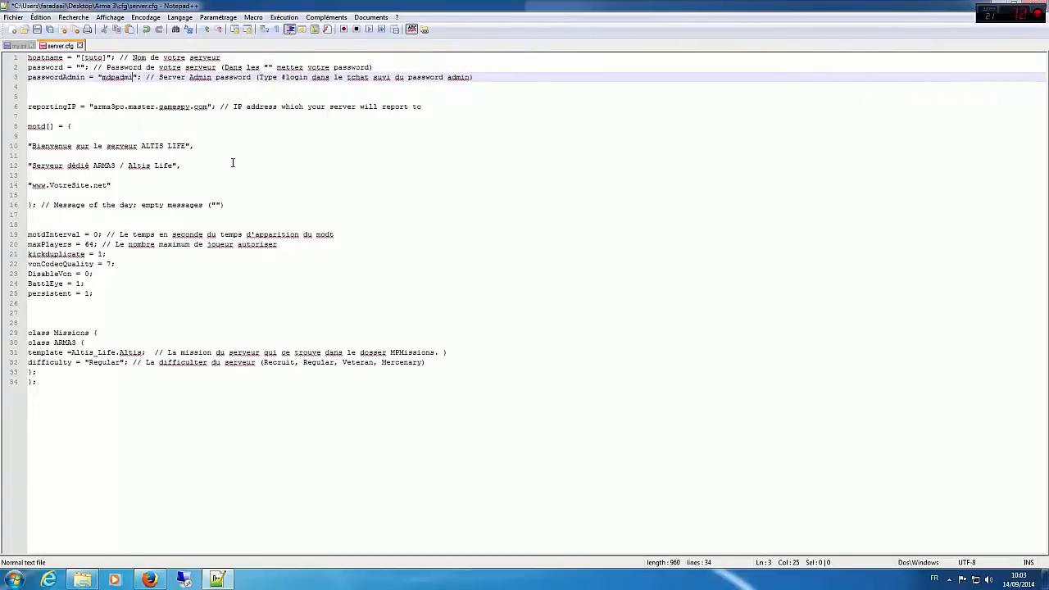
pyautogui.click(199, 139)
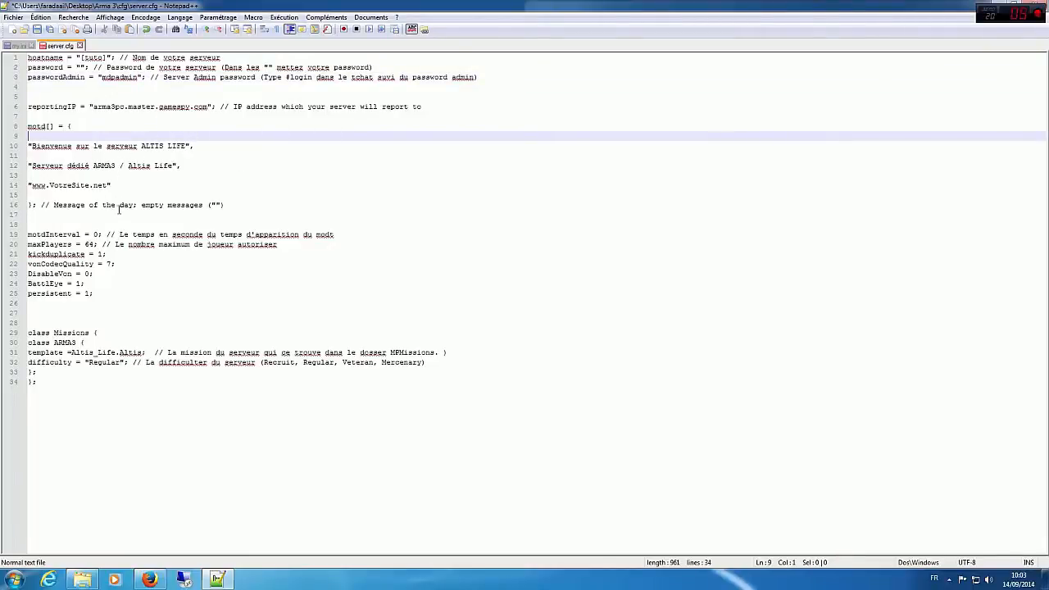
# Step: Review the message interval, player and mission settings in server.cfg, and close the file with its changes saved
pyautogui.moveTo(423, 238); pyautogui.dragTo(106, 226)
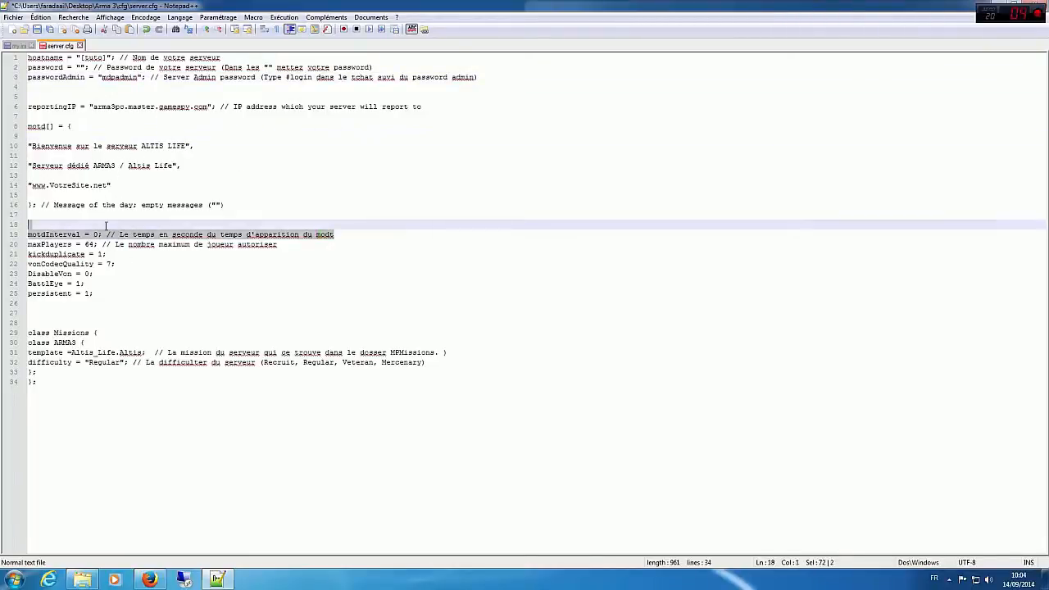
pyautogui.click(409, 287)
pyautogui.moveTo(328, 334); pyautogui.dragTo(28, 206)
pyautogui.moveTo(325, 388); pyautogui.dragTo(169, 248)
pyautogui.click(204, 371)
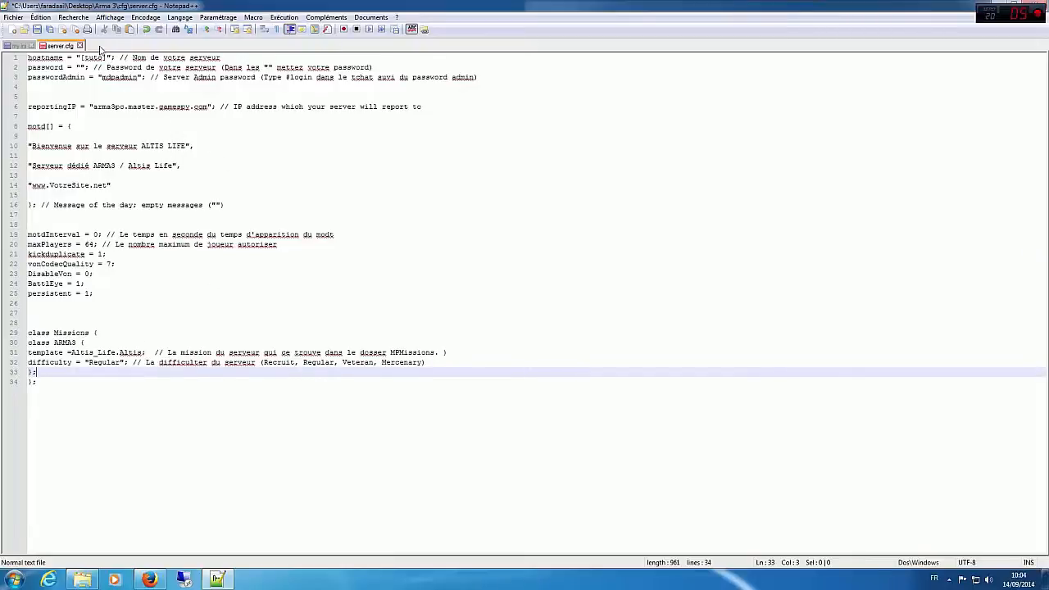
pyautogui.click(81, 45)
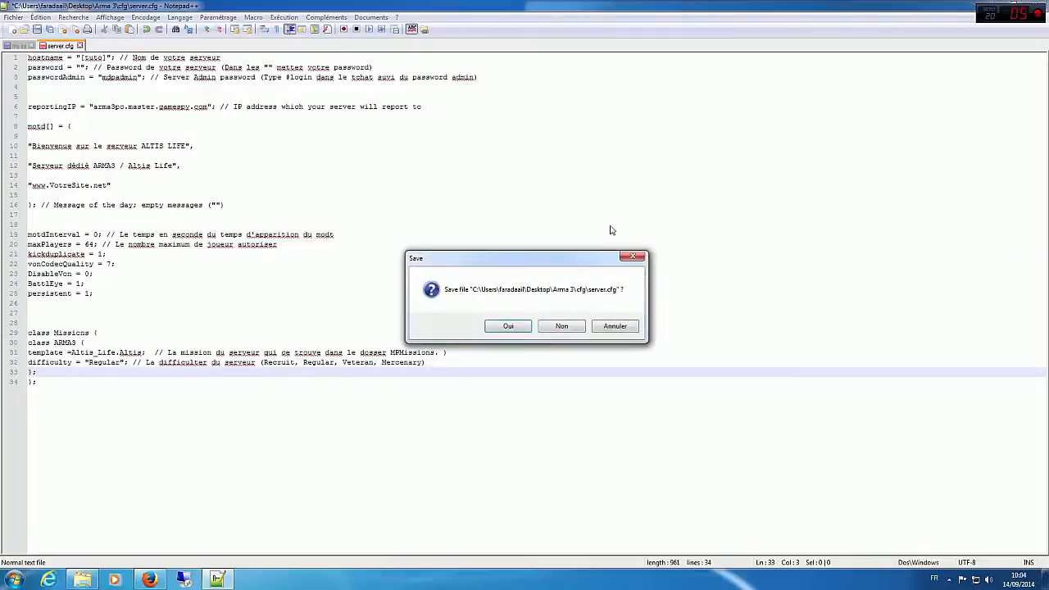
pyautogui.click(510, 326)
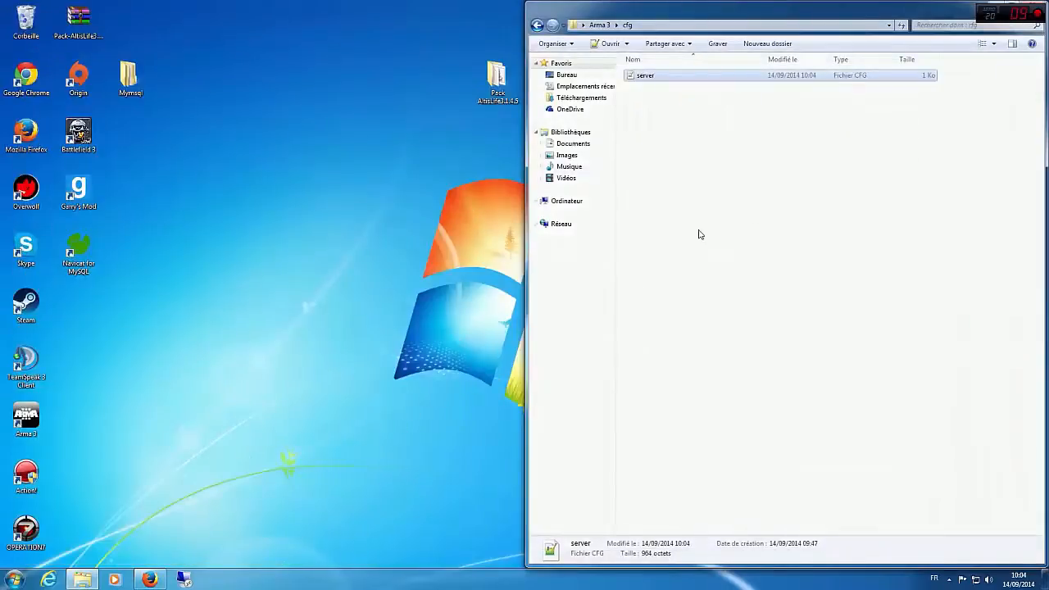
# Step: Switch to the Arma 3 folder and view the mission files in MPMissions\Altis_Life.Altis in a maximized window
pyautogui.click(700, 235)
pyautogui.hotkey('alt', 'Left')
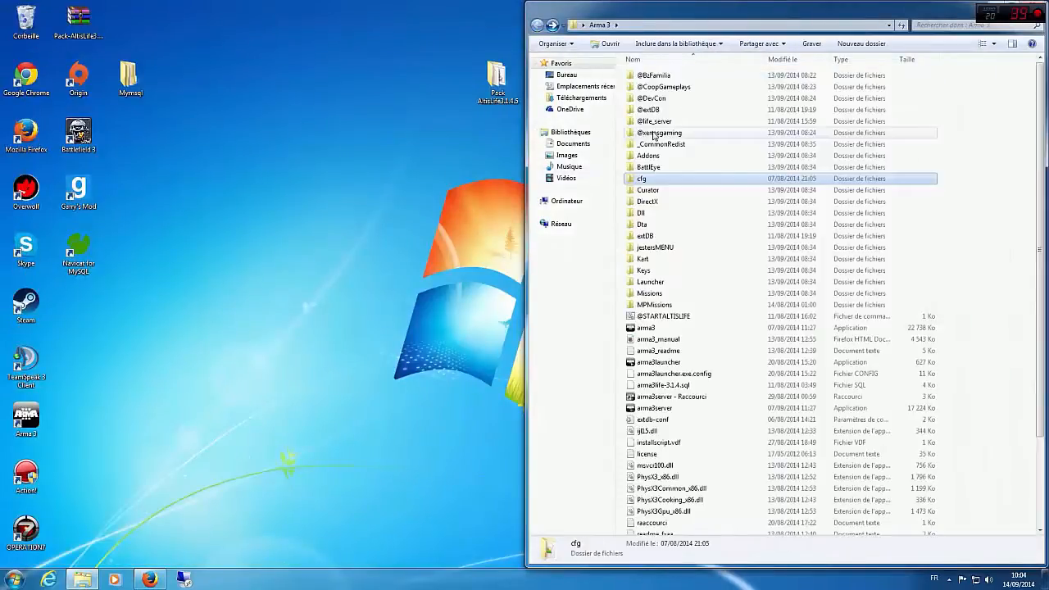
pyautogui.scroll(-1, 685, 179)
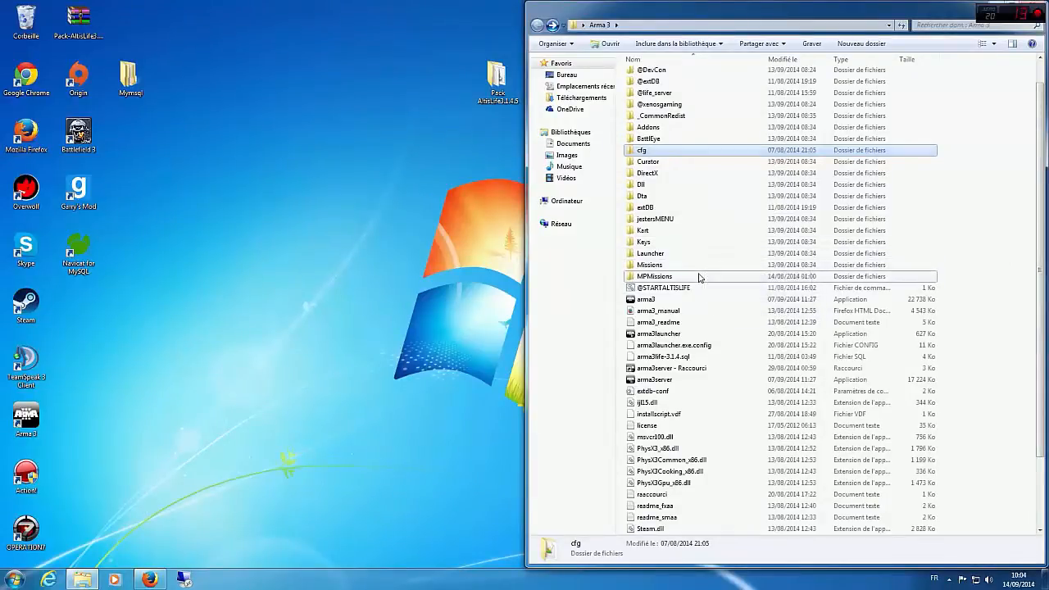
pyautogui.doubleClick(699, 277)
pyautogui.doubleClick(678, 76)
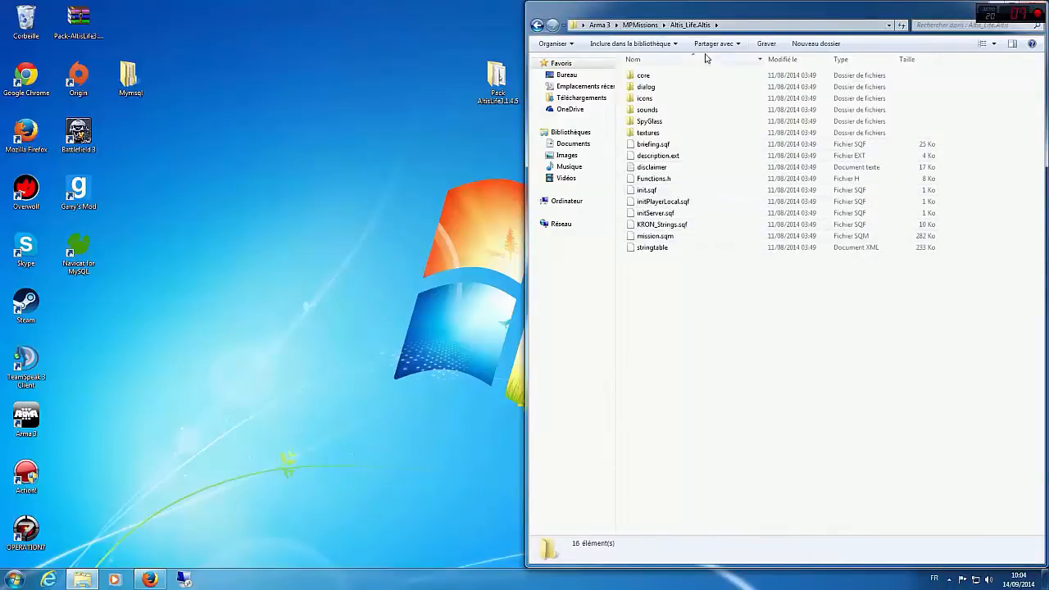
pyautogui.doubleClick(740, 13)
pyautogui.moveTo(189, 370); pyautogui.dragTo(171, 58)
pyautogui.click(225, 333)
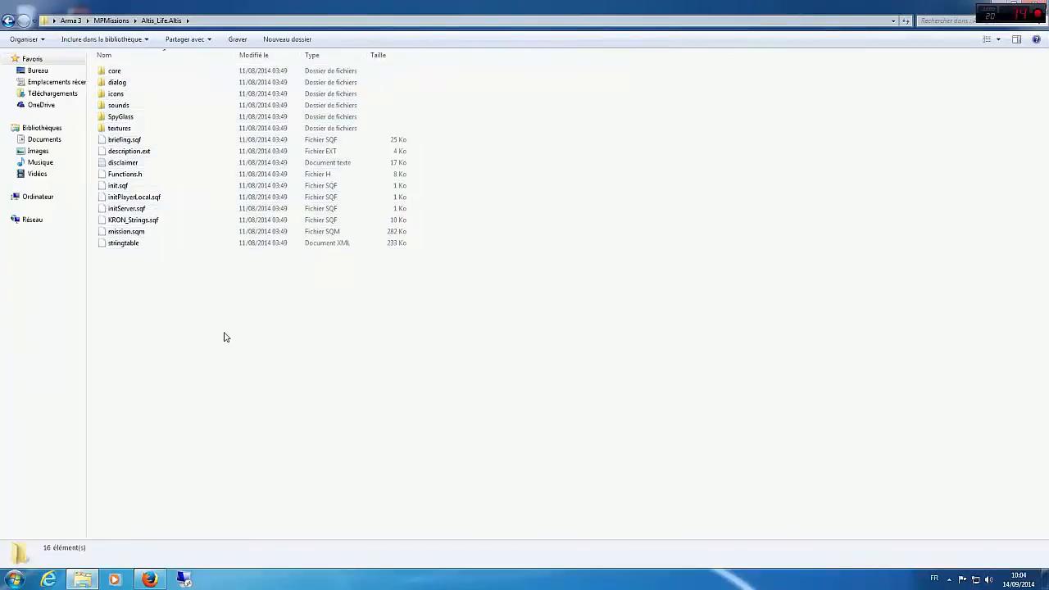
# Step: Return to the Arma 3 folder and open extdb-conf in Notepad++ at the [Database2] section
pyautogui.press('BackSpace')
pyautogui.press('BackSpace')
pyautogui.scroll(-3, 213, 427)
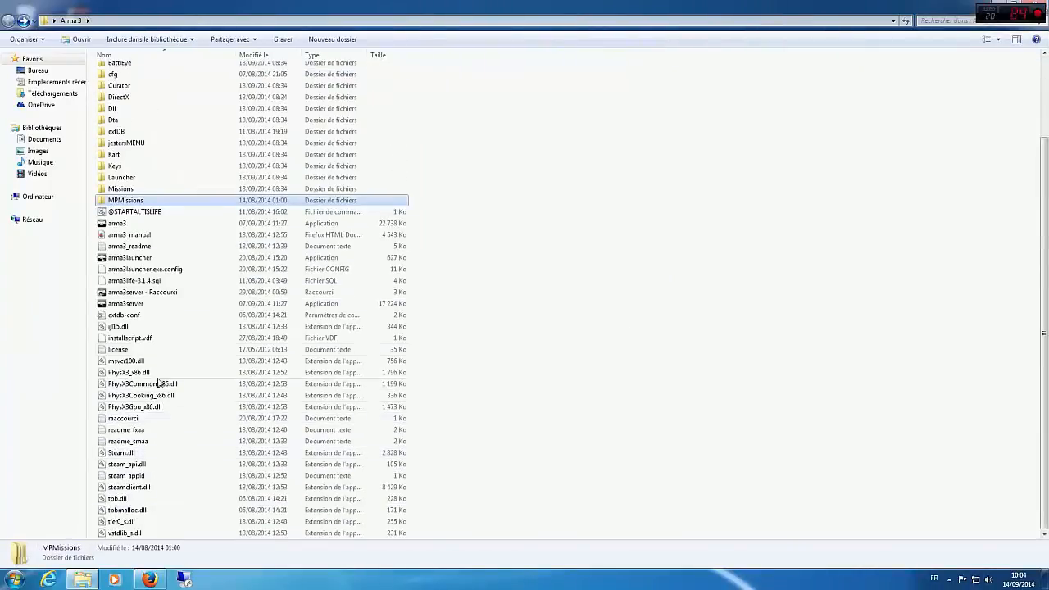
pyautogui.rightClick(145, 317)
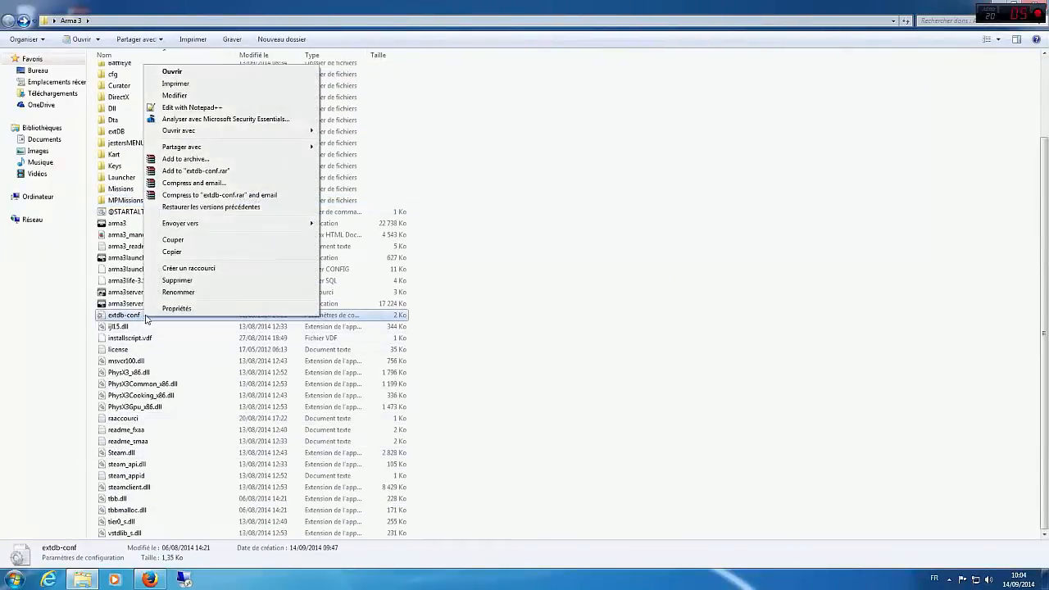
pyautogui.click(195, 108)
pyautogui.scroll(-7, 321, 480)
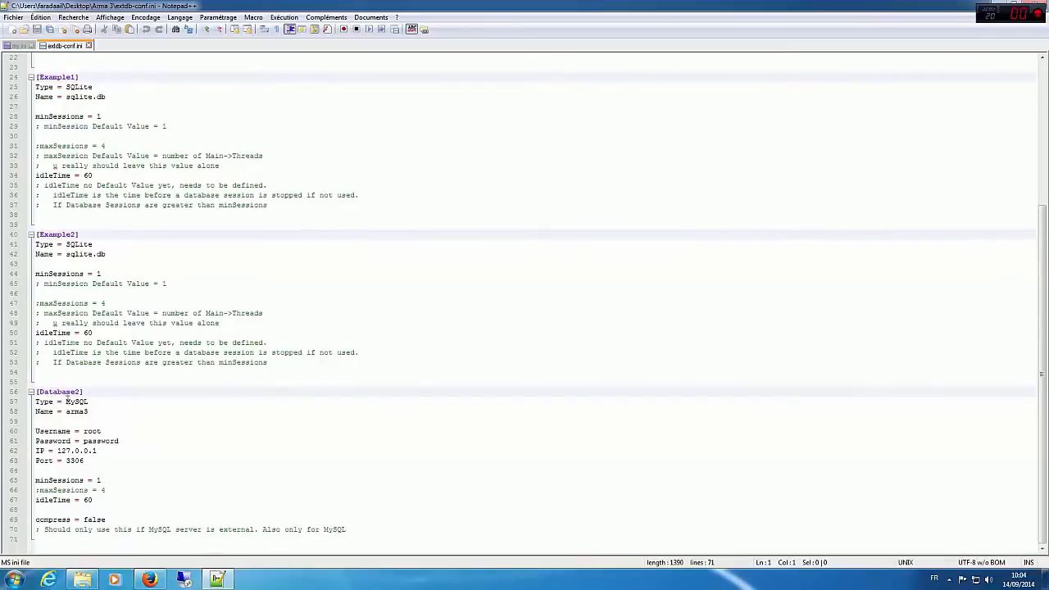
# Step: Set the database Name in the [Database2] section of extdb-conf.ini to arma3Life
pyautogui.click(102, 412)
pyautogui.write('Life')
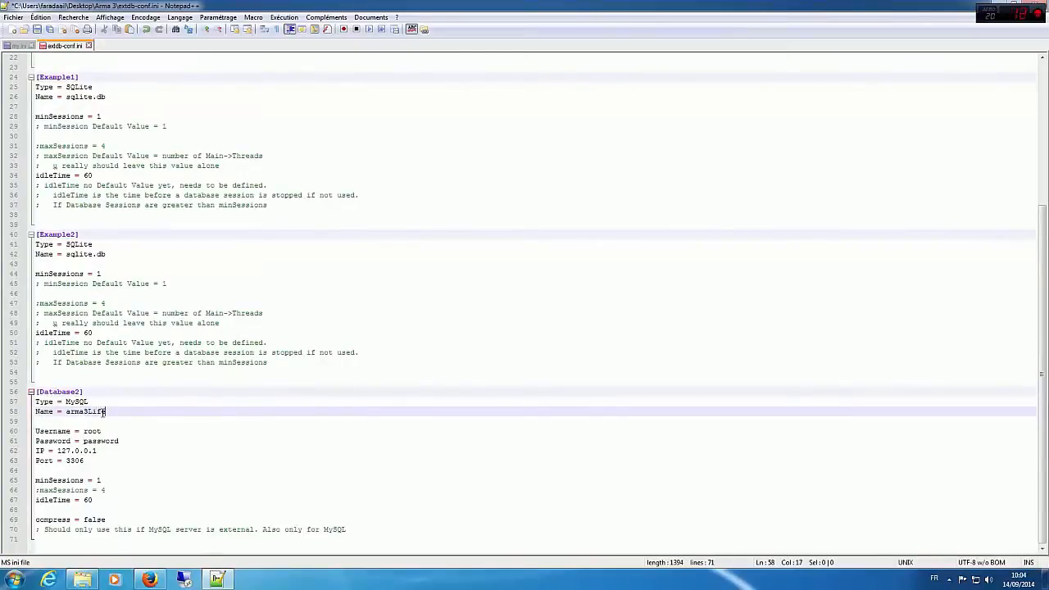
pyautogui.press('Down')
pyautogui.press('Down')
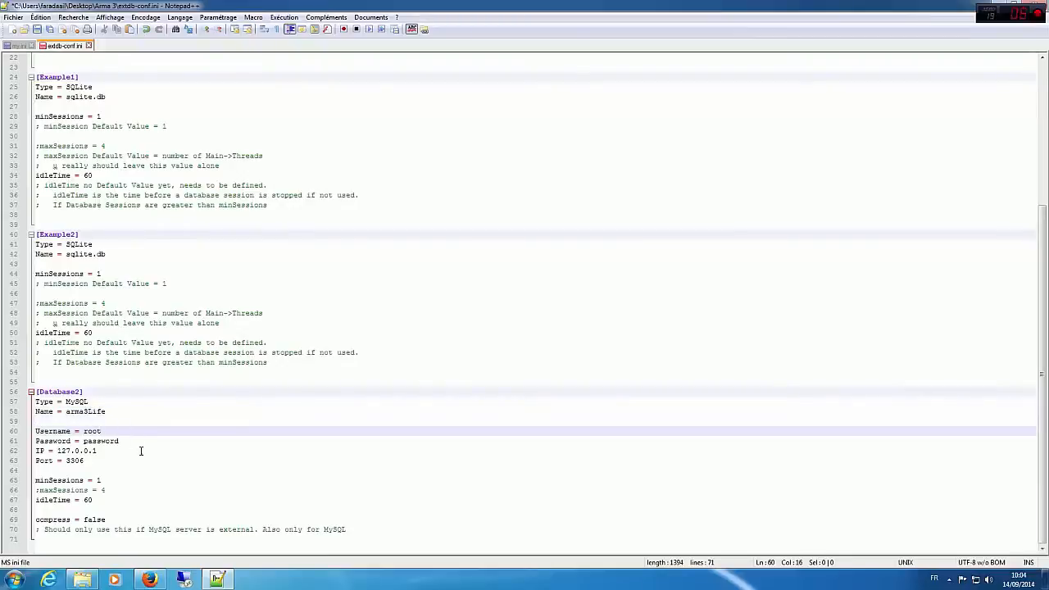
# Step: Replace the [Database2] Password value with the database password, save extdb-conf.ini and close the editor
pyautogui.click(147, 449)
pyautogui.click(136, 441)
pyautogui.press('BackSpace')
pyautogui.press('BackSpace')
pyautogui.press('BackSpace')
pyautogui.press('BackSpace')
pyautogui.press('BackSpace')
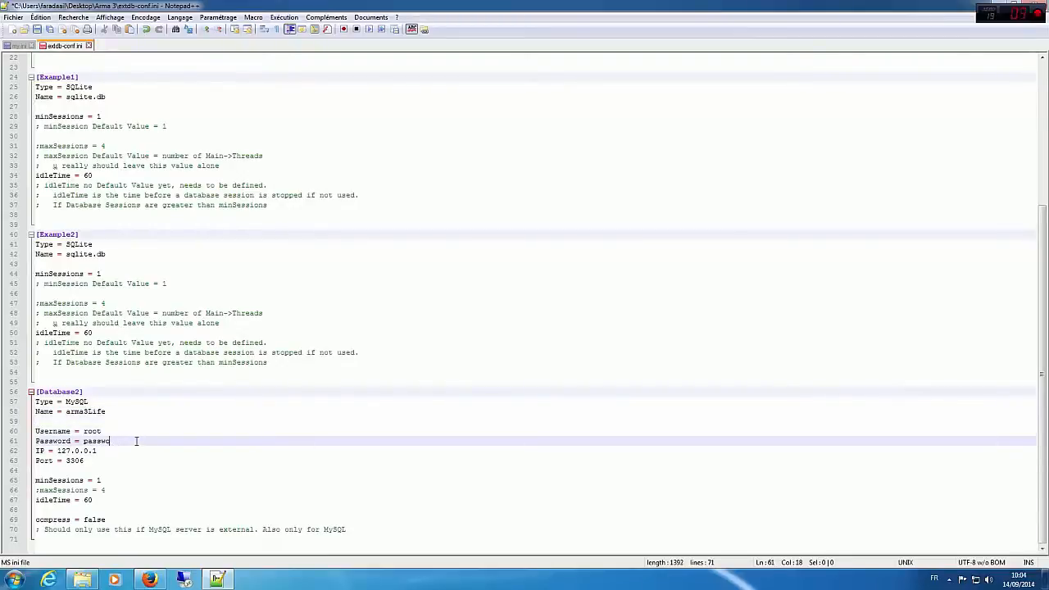
pyautogui.write('azerty')
pyautogui.scroll(7, 82, 246)
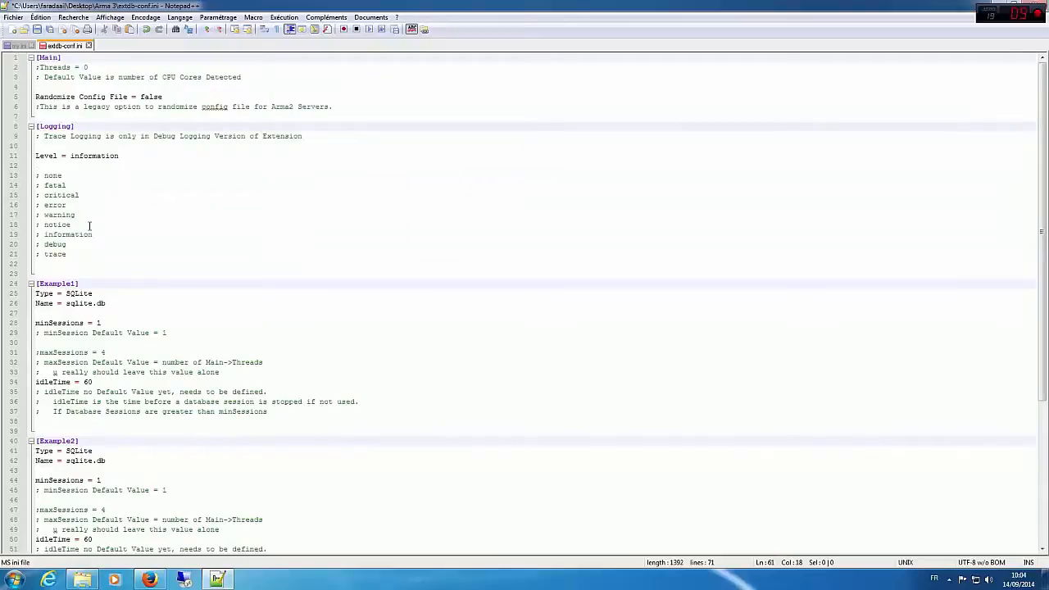
pyautogui.click(37, 29)
pyautogui.hotkey('alt', 'F4')
# Step: View the mission files in MPMissions\Altis_Life.Altis and return to the Arma 3 folder
pyautogui.click(402, 396)
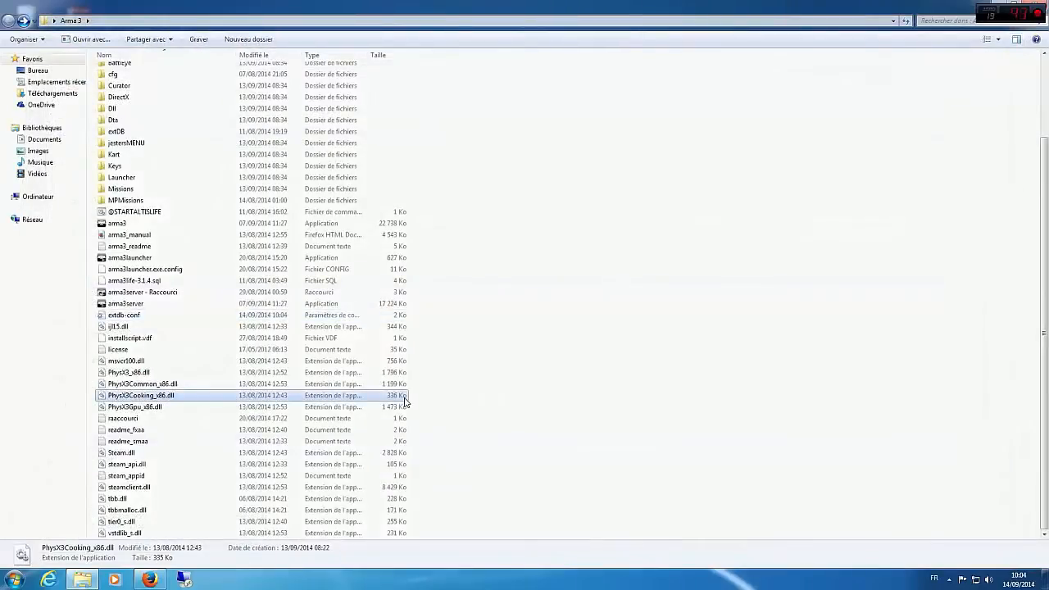
pyautogui.click(571, 414)
pyautogui.scroll(3, 571, 414)
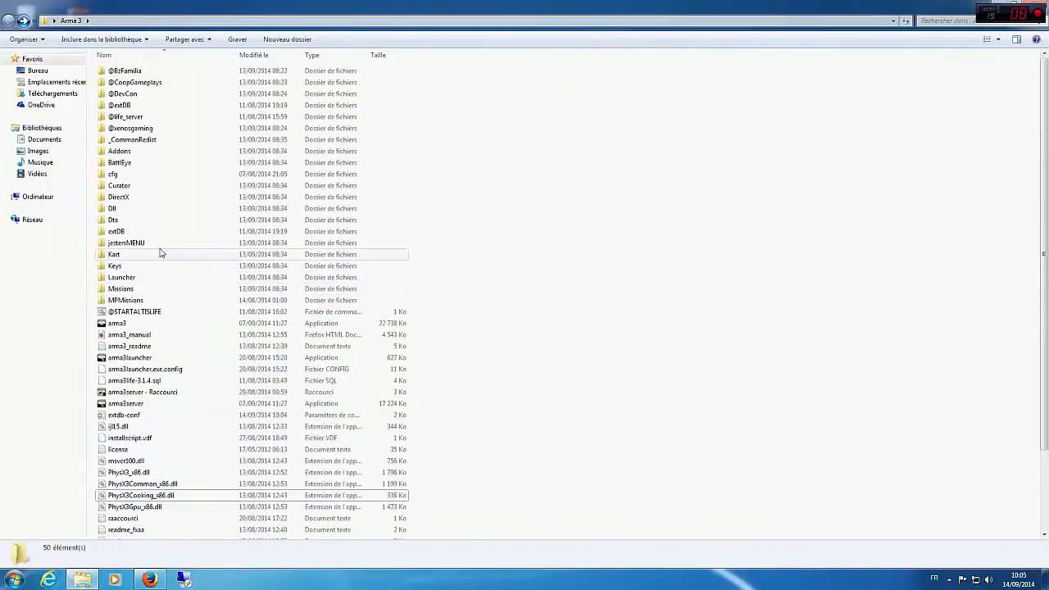
pyautogui.doubleClick(127, 300)
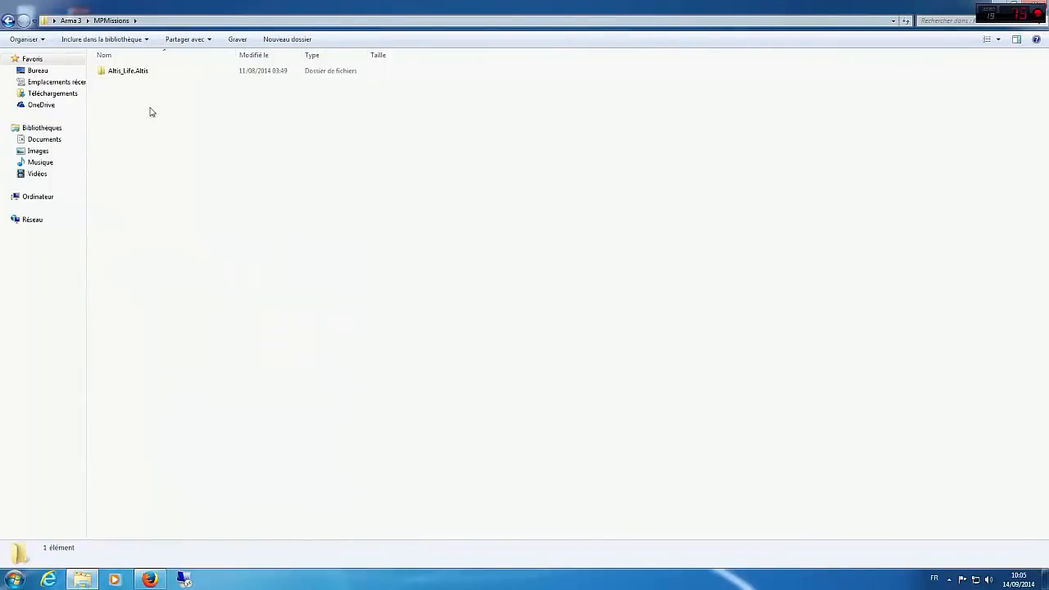
pyautogui.doubleClick(152, 74)
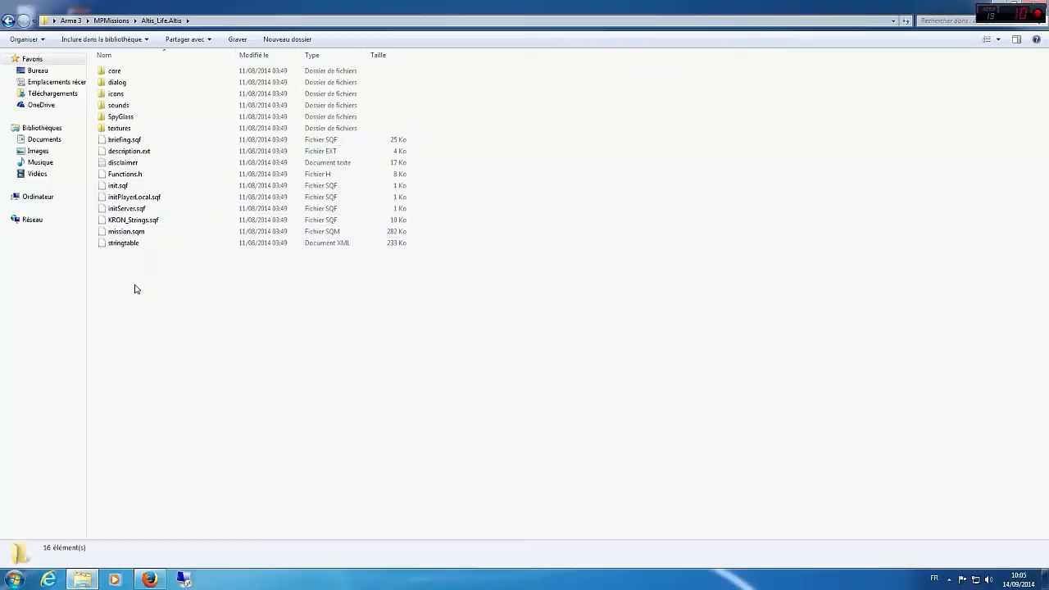
pyautogui.press('BackSpace')
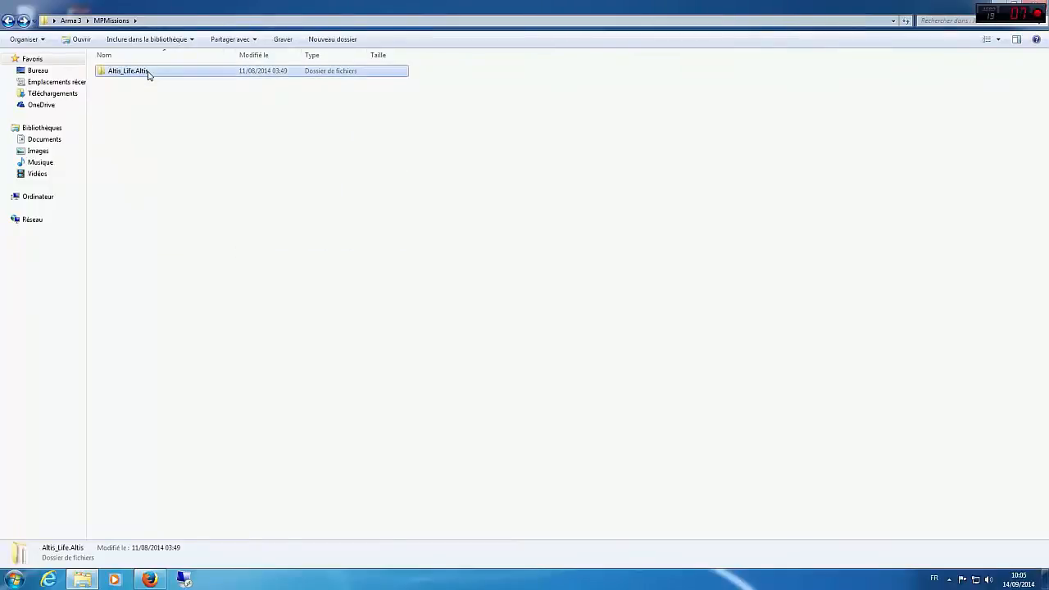
pyautogui.press('BackSpace')
pyautogui.scroll(-2, 750, 278)
pyautogui.scroll(2, 740, 307)
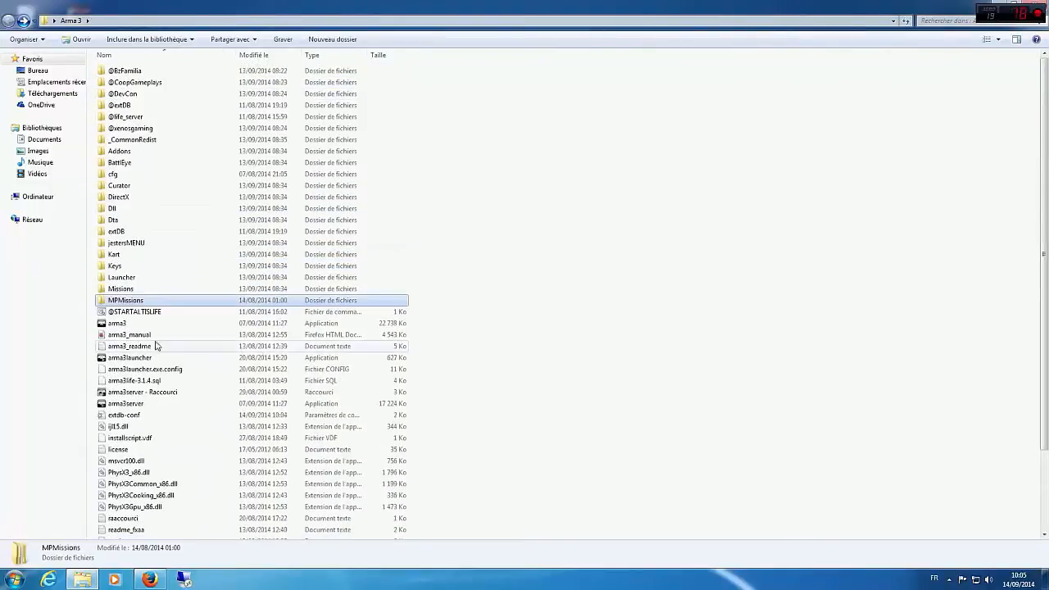
pyautogui.doubleClick(115, 314)
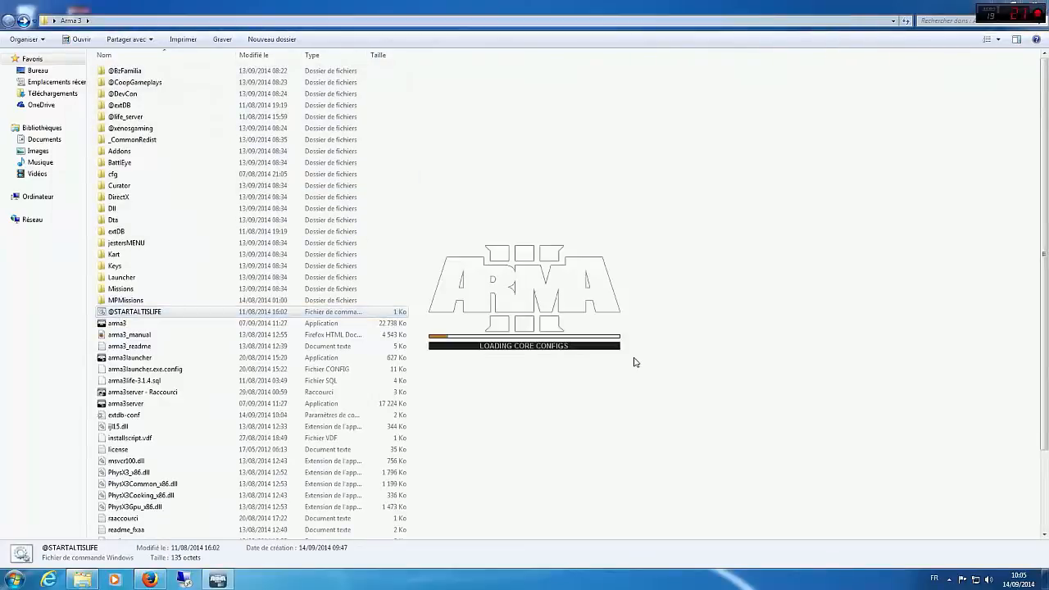
pyautogui.click(997, 4)
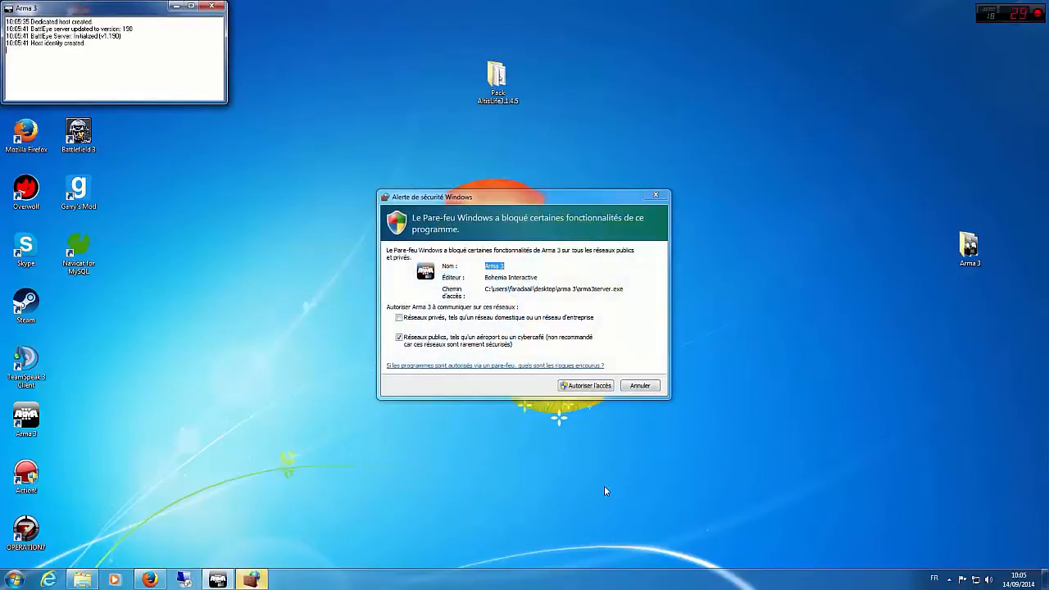
pyautogui.click(583, 385)
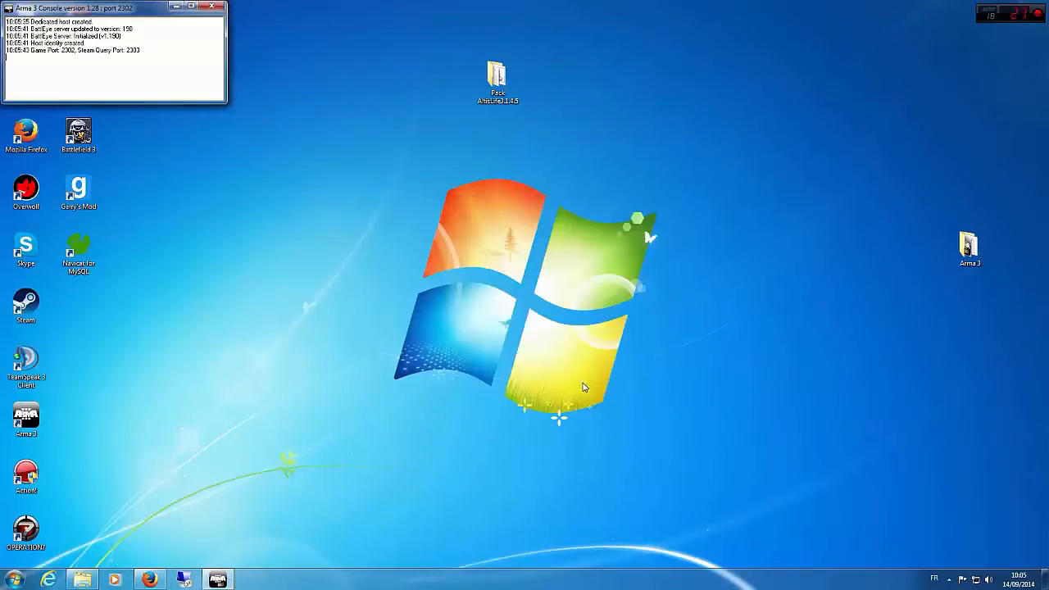
pyautogui.moveTo(82, 8); pyautogui.dragTo(649, 71)
# Step: Launch Arma 3 from the desktop and sign in to Steam with the account password
pyautogui.doubleClick(47, 419)
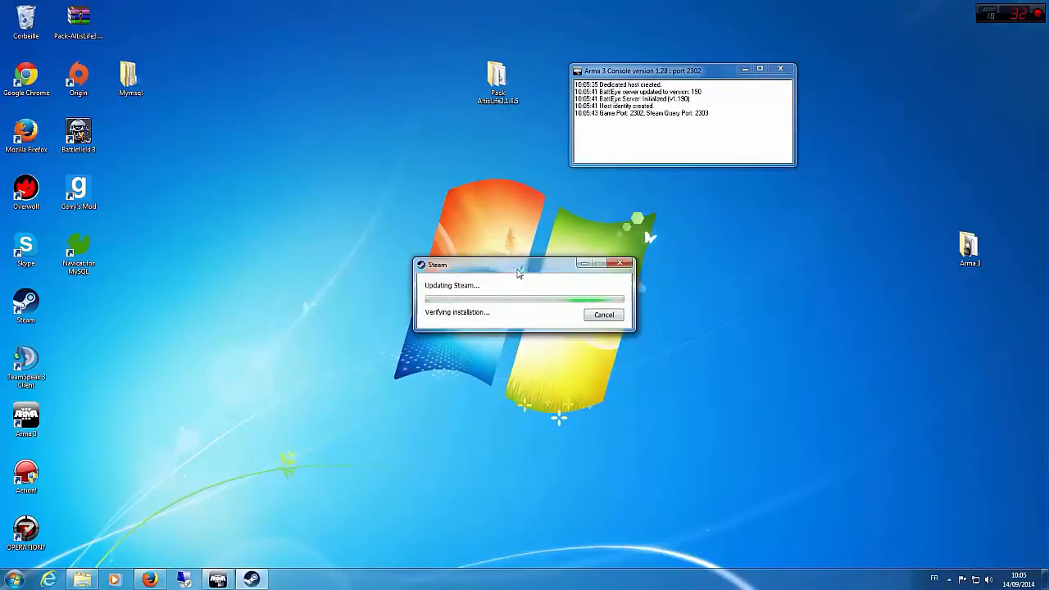
pyautogui.moveTo(518, 272); pyautogui.dragTo(453, 248)
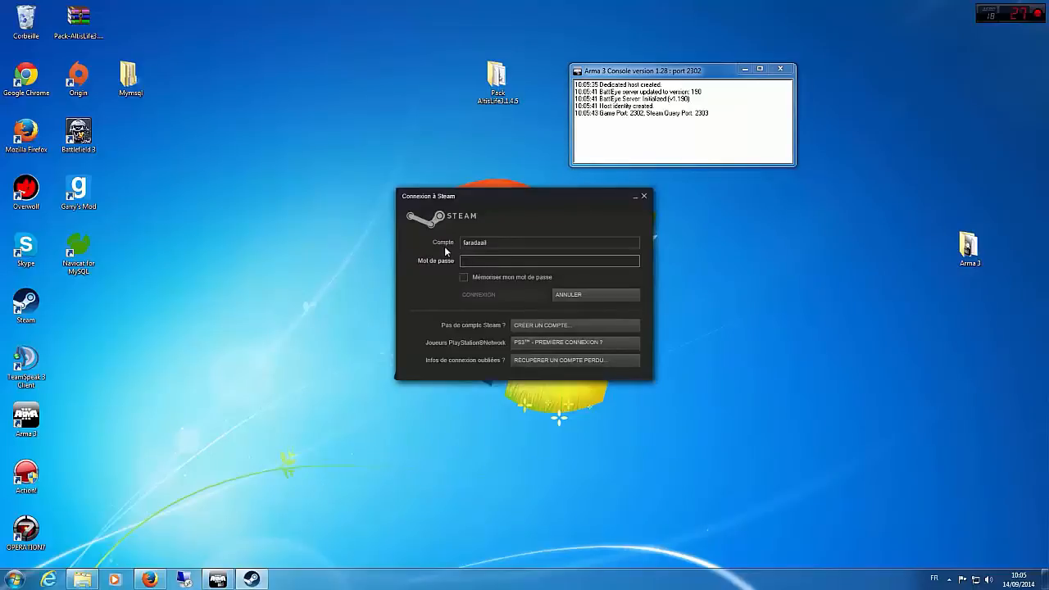
pyautogui.write('*********')
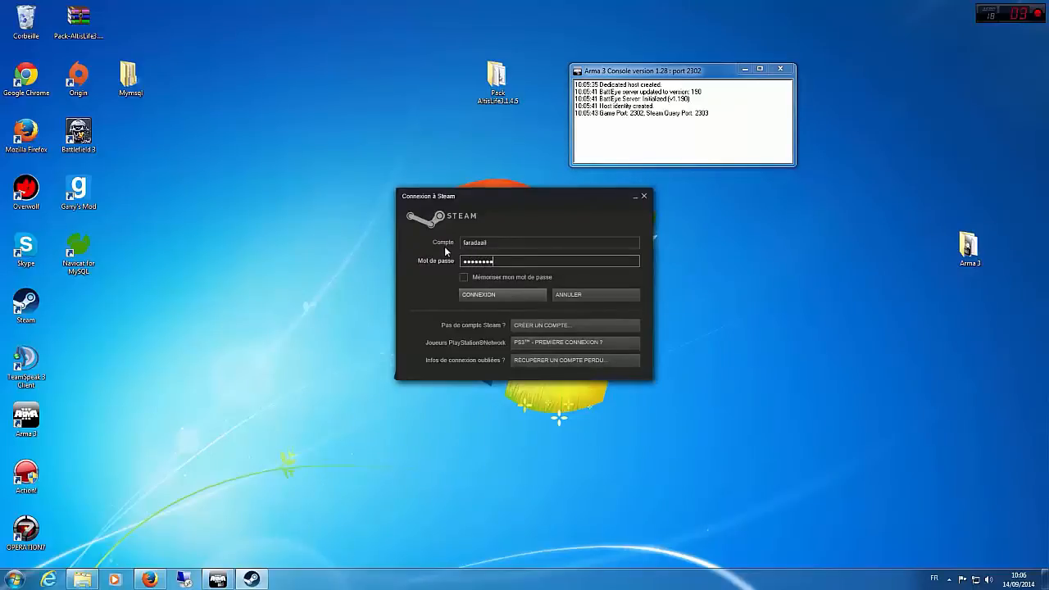
pyautogui.write('**')
pyautogui.press('Return')
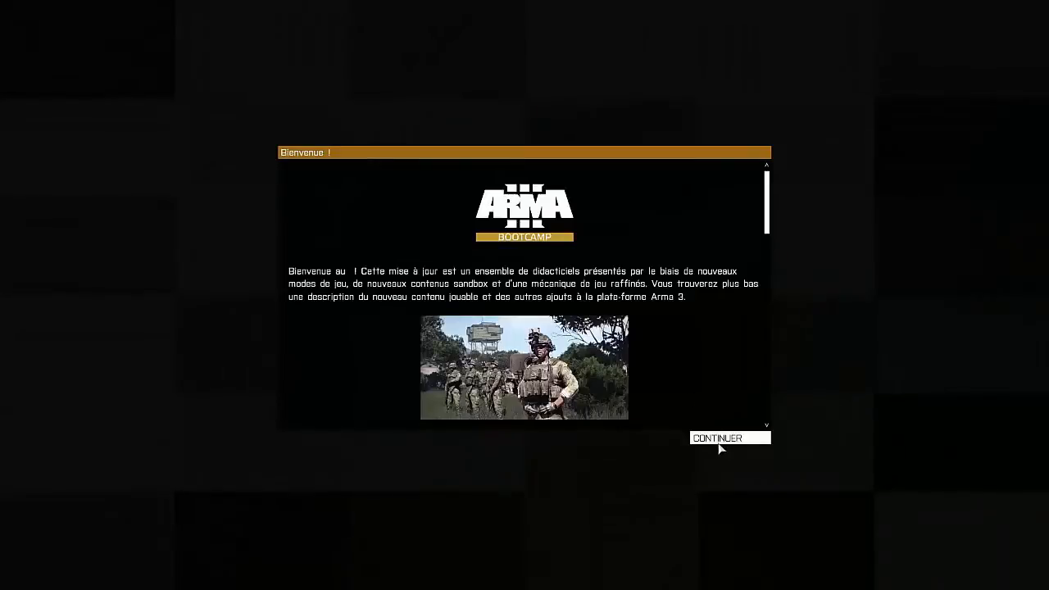
# Step: Continue past the Bootcamp welcome message and lower the effects, music and radio volumes to near minimum in the audio options
pyautogui.click(718, 438)
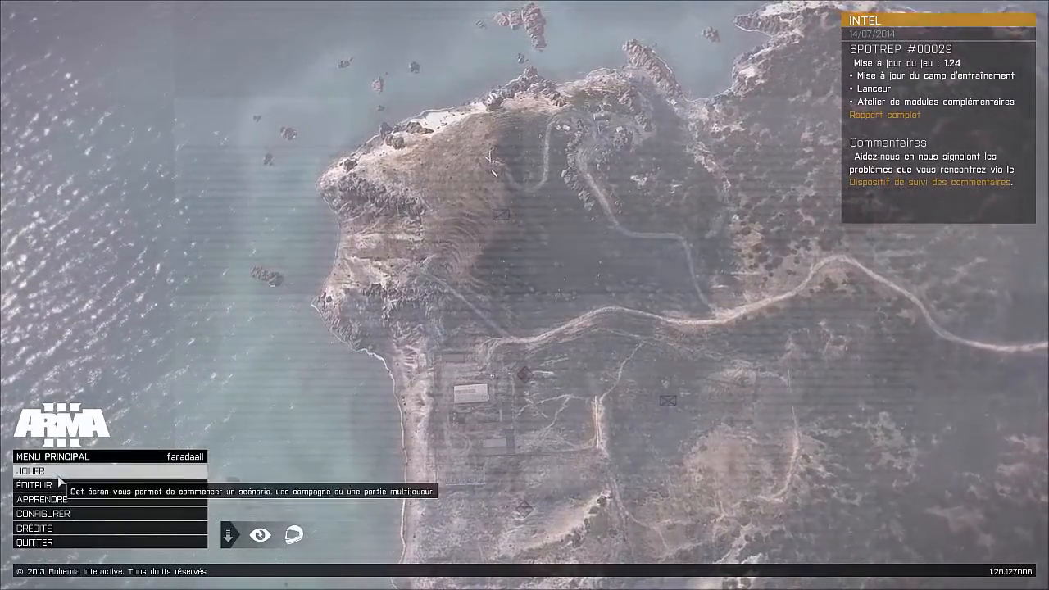
pyautogui.click(66, 514)
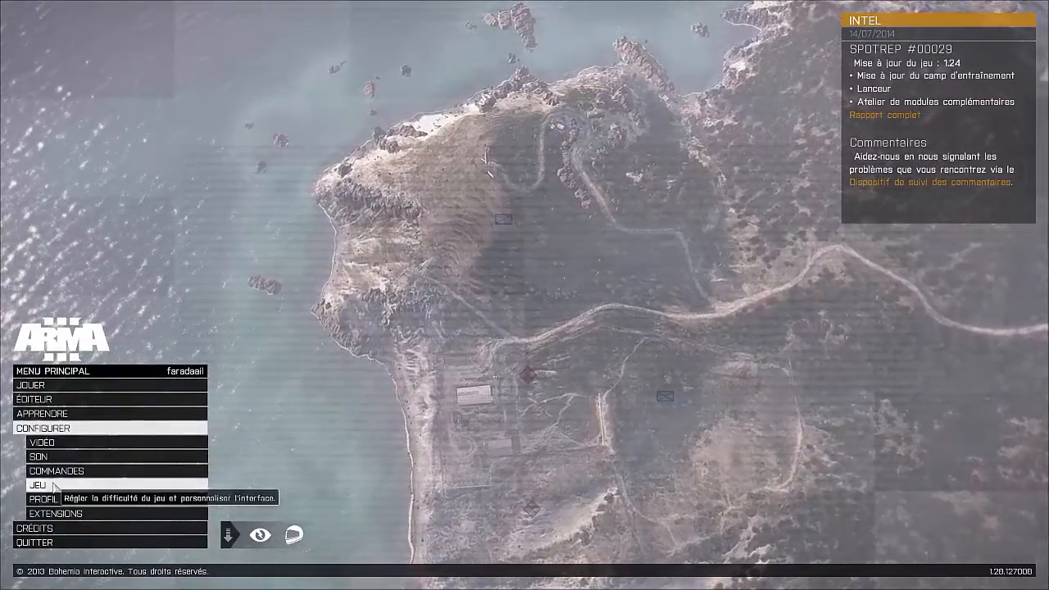
pyautogui.moveTo(229, 338); pyautogui.dragTo(133, 332)
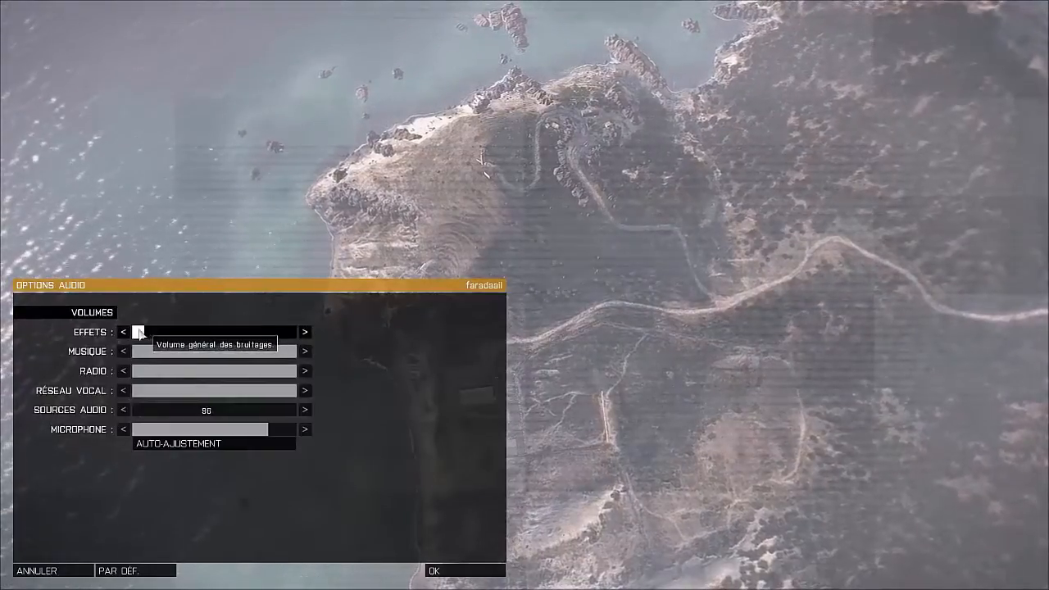
pyautogui.click(135, 352)
pyautogui.click(133, 371)
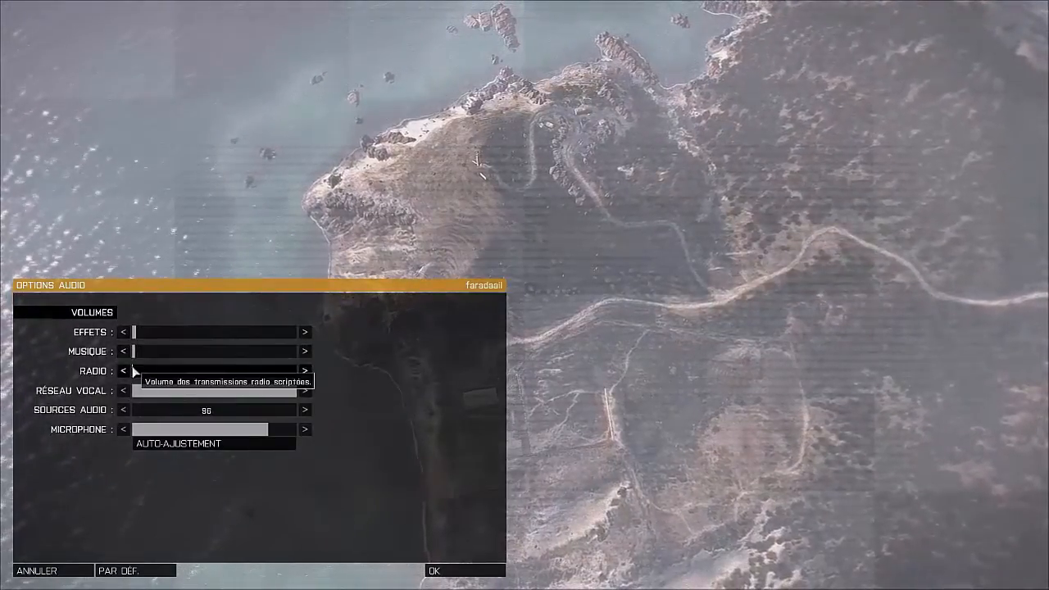
pyautogui.click(451, 572)
# Step: Open the multiplayer server browser, switch its address to LAN and join the [tuto] server
pyautogui.click(31, 440)
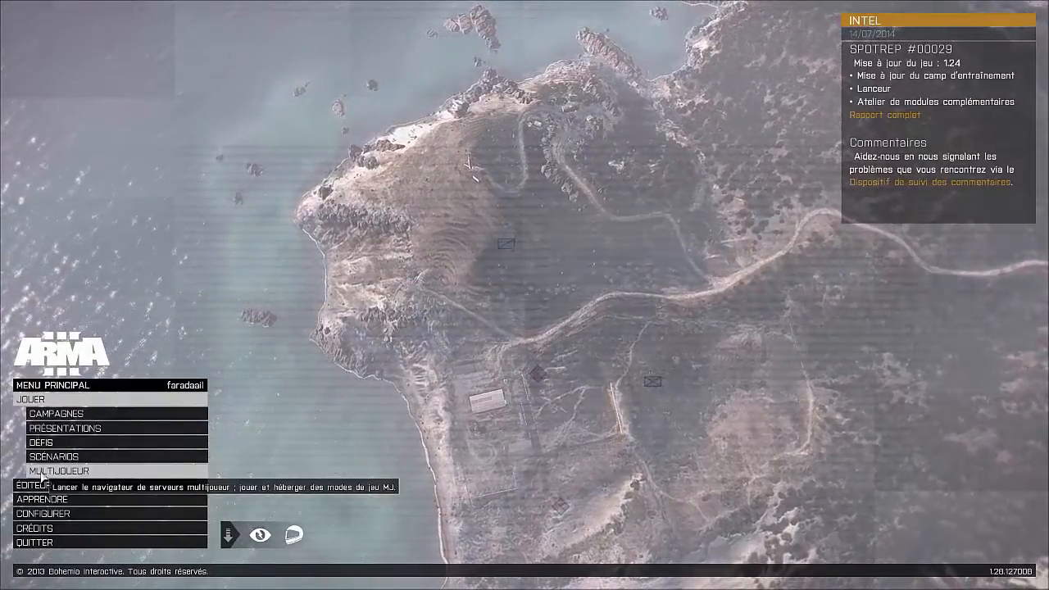
pyautogui.click(37, 474)
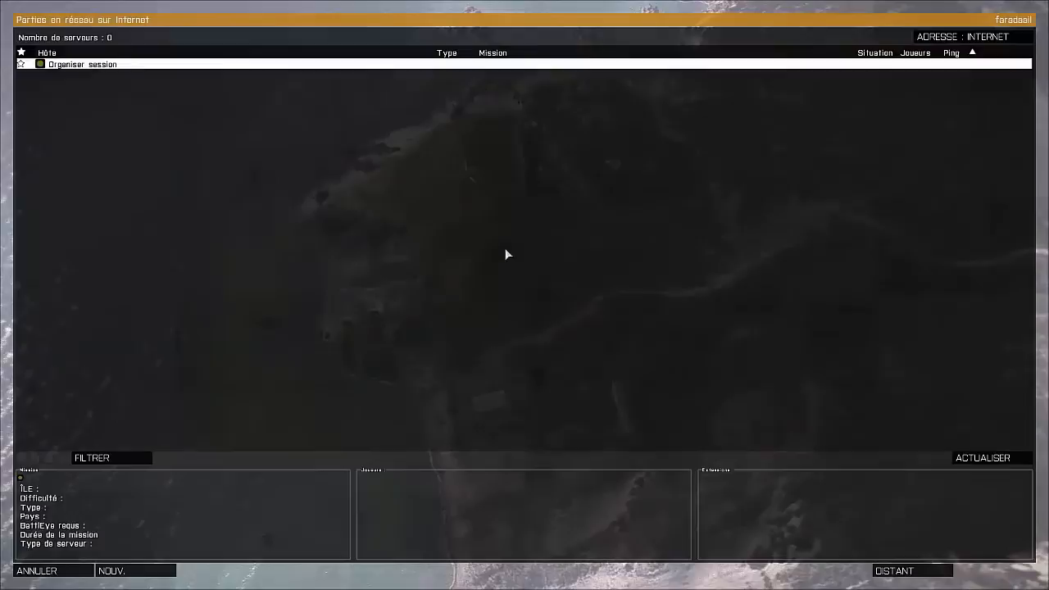
pyautogui.click(123, 459)
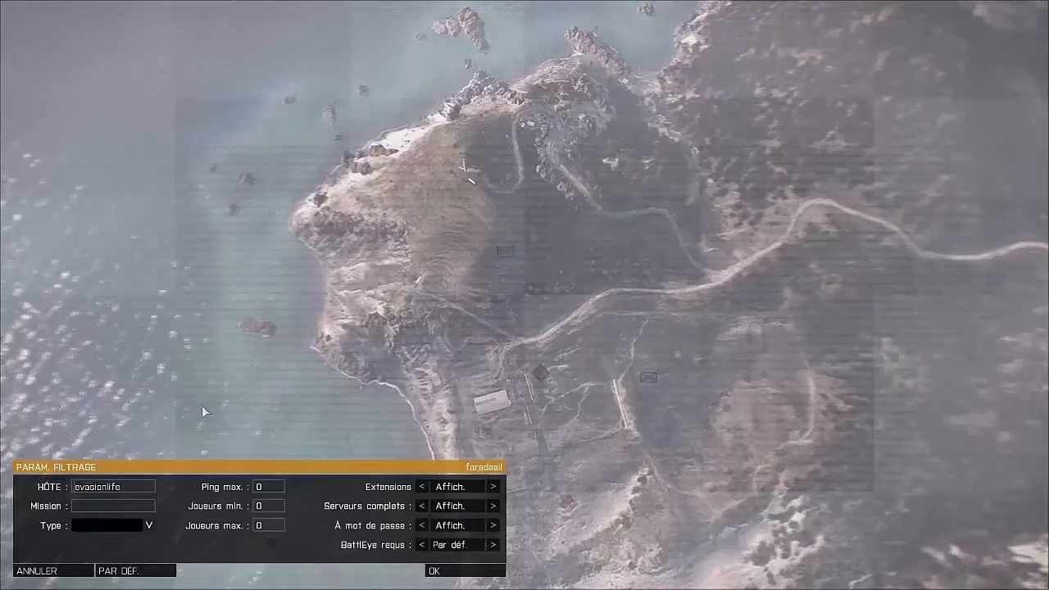
pyautogui.click(62, 570)
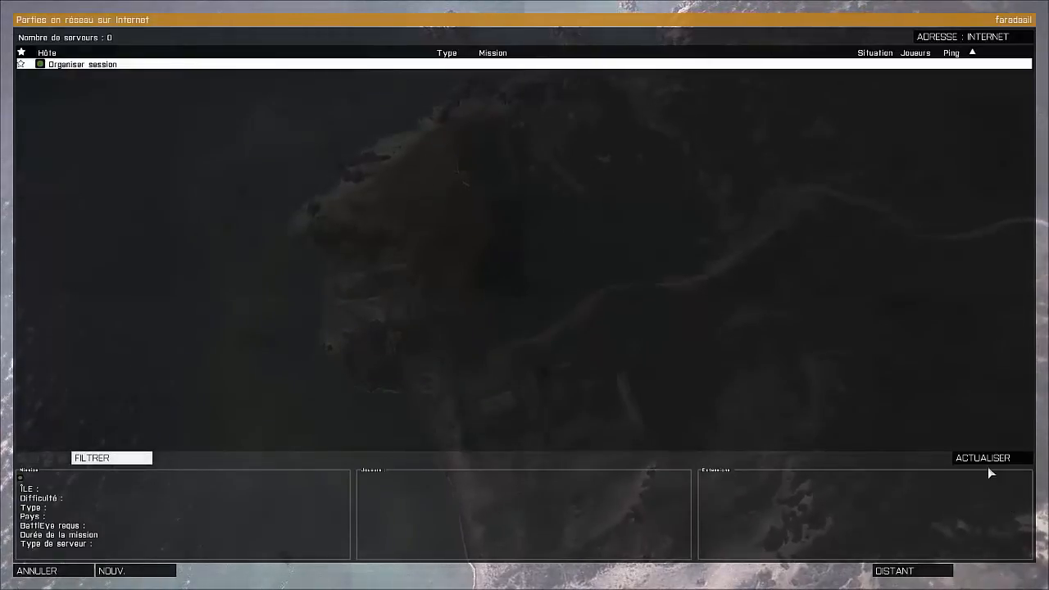
pyautogui.click(963, 37)
pyautogui.click(96, 64)
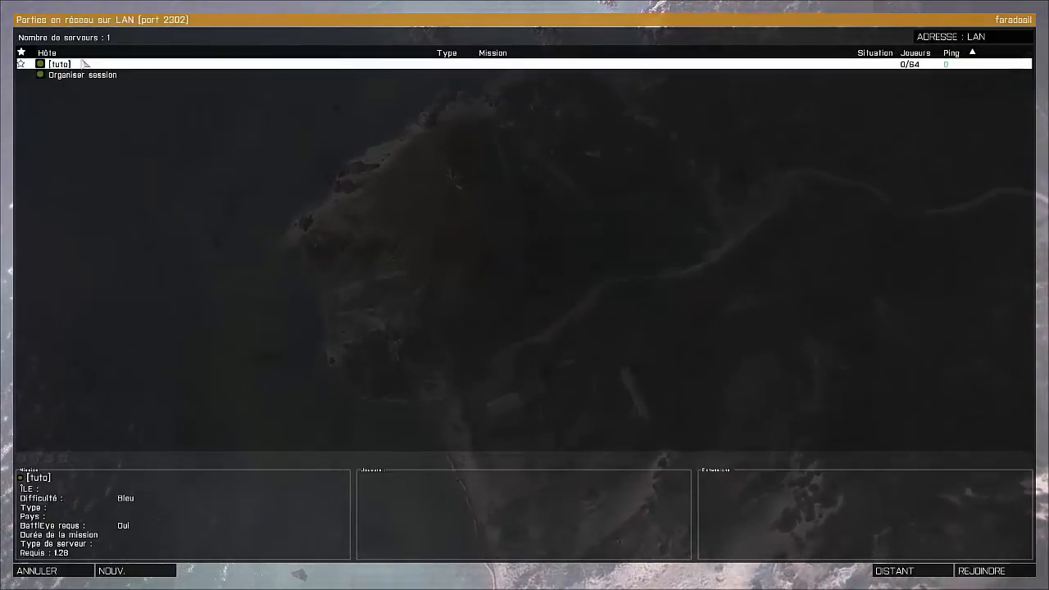
pyautogui.click(981, 570)
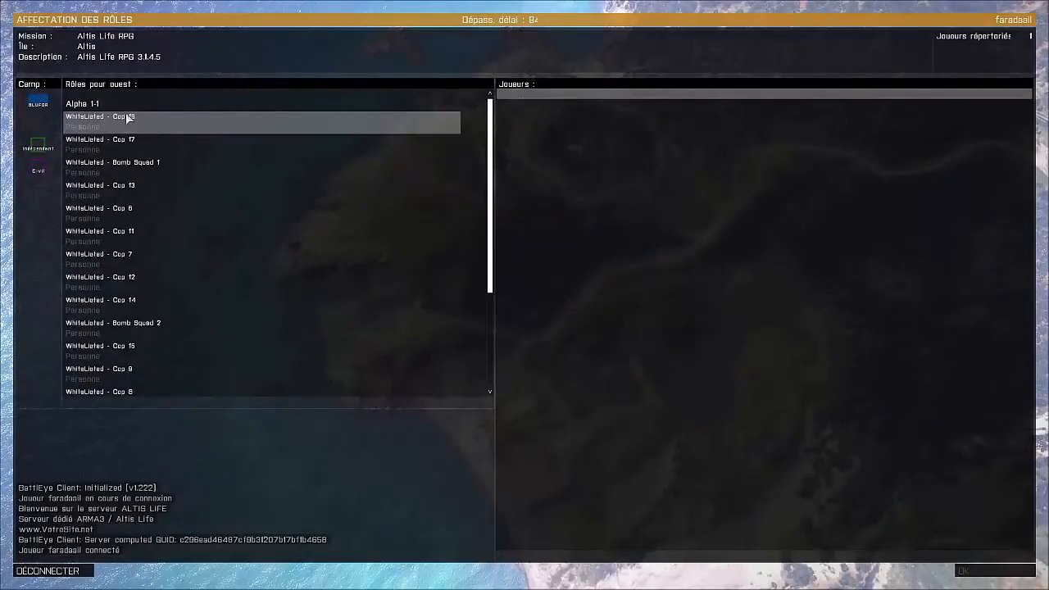
# Step: Take the civilian role Civ 1, spawn in Kavala and dismiss the server welcome message
pyautogui.click(37, 169)
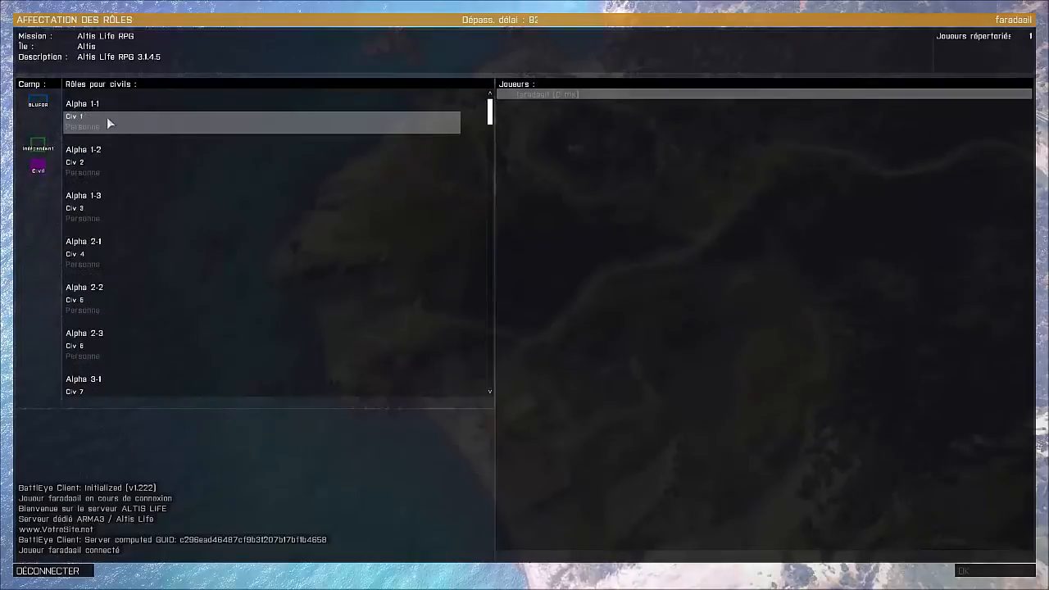
pyautogui.click(435, 122)
pyautogui.click(987, 574)
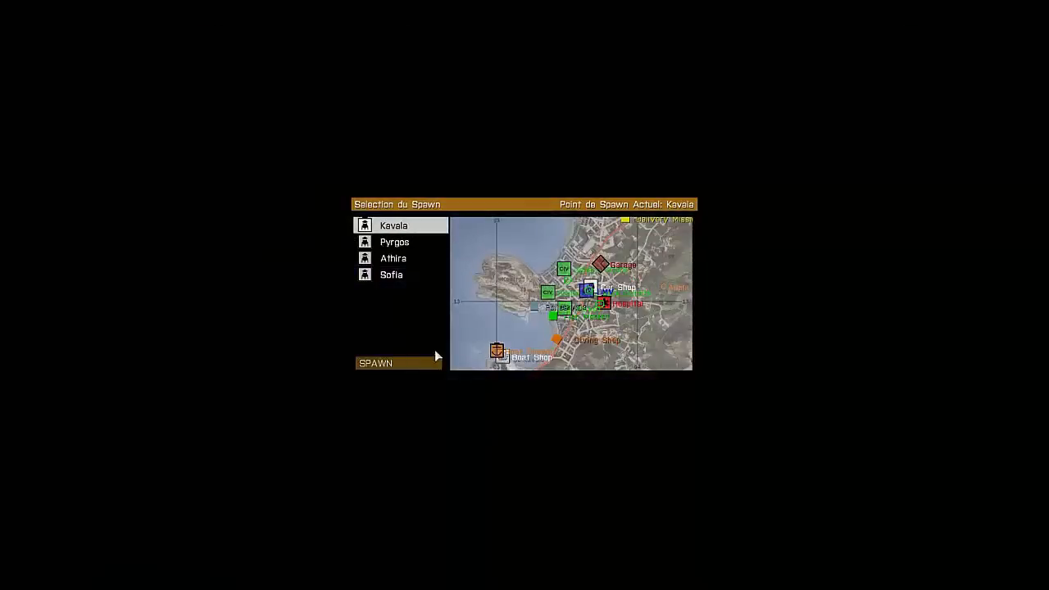
pyautogui.click(386, 366)
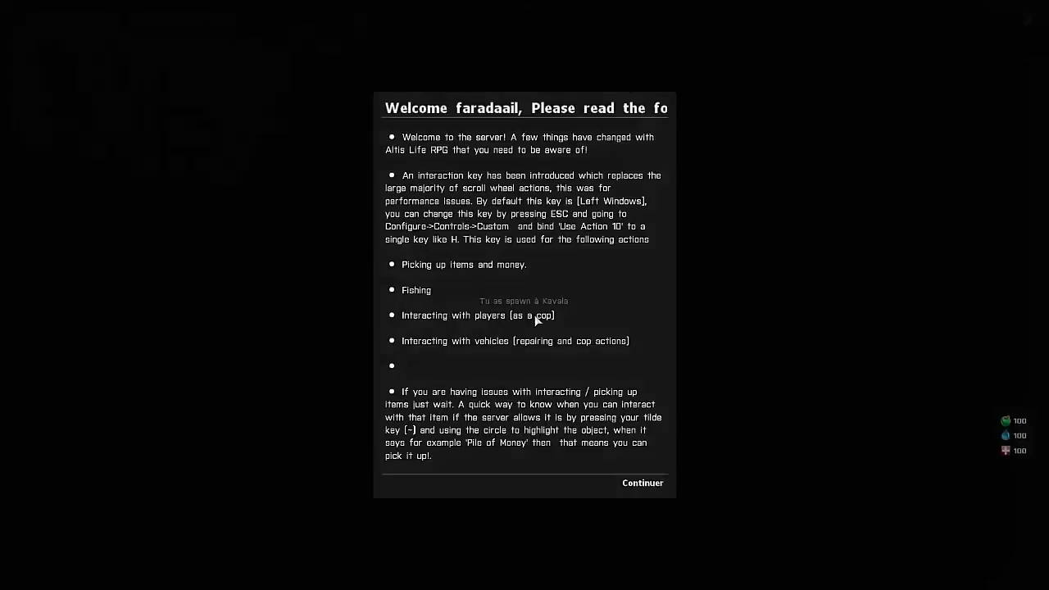
pyautogui.click(642, 484)
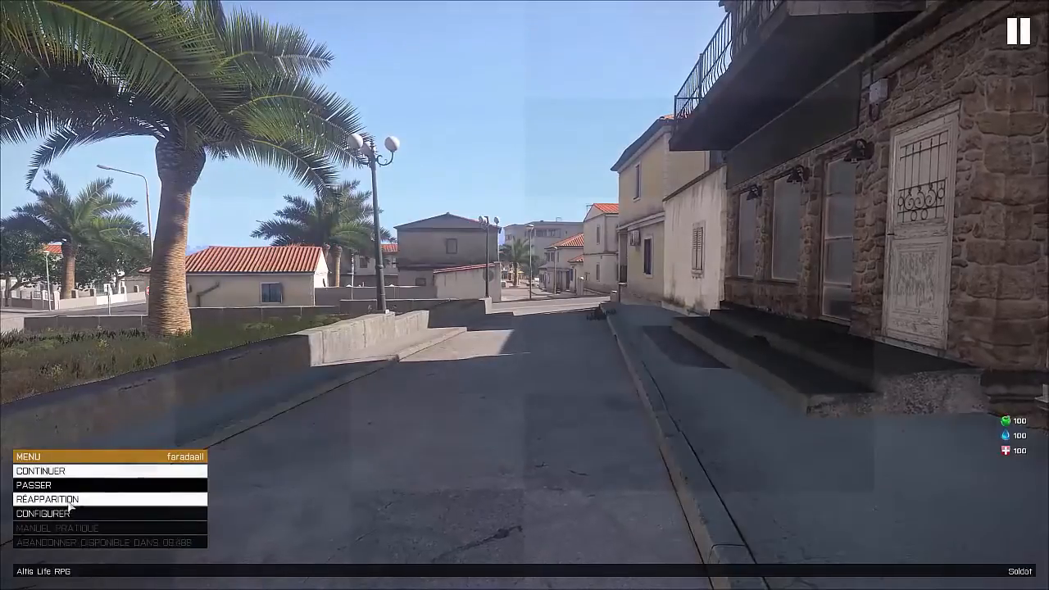
# Step: Set the overall video quality to Faible in the in-game video options and resume the game
pyautogui.click(66, 512)
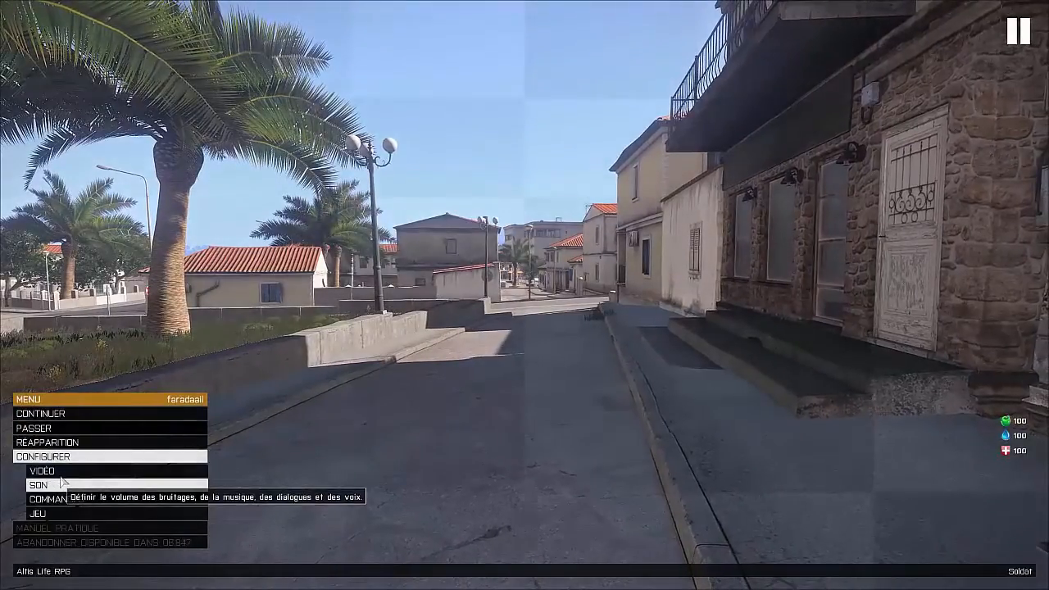
pyautogui.click(60, 472)
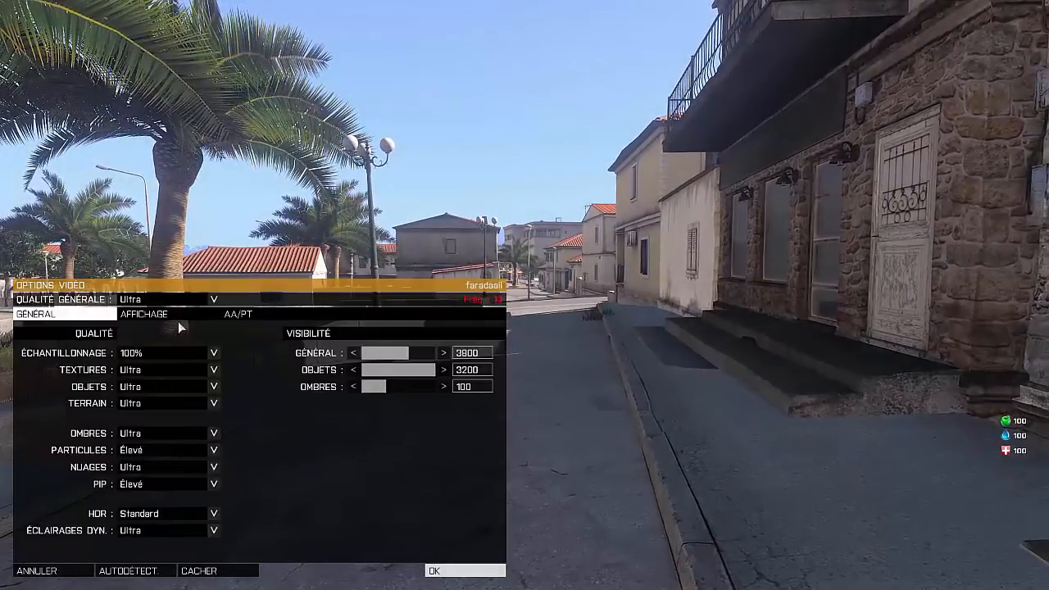
pyautogui.click(212, 299)
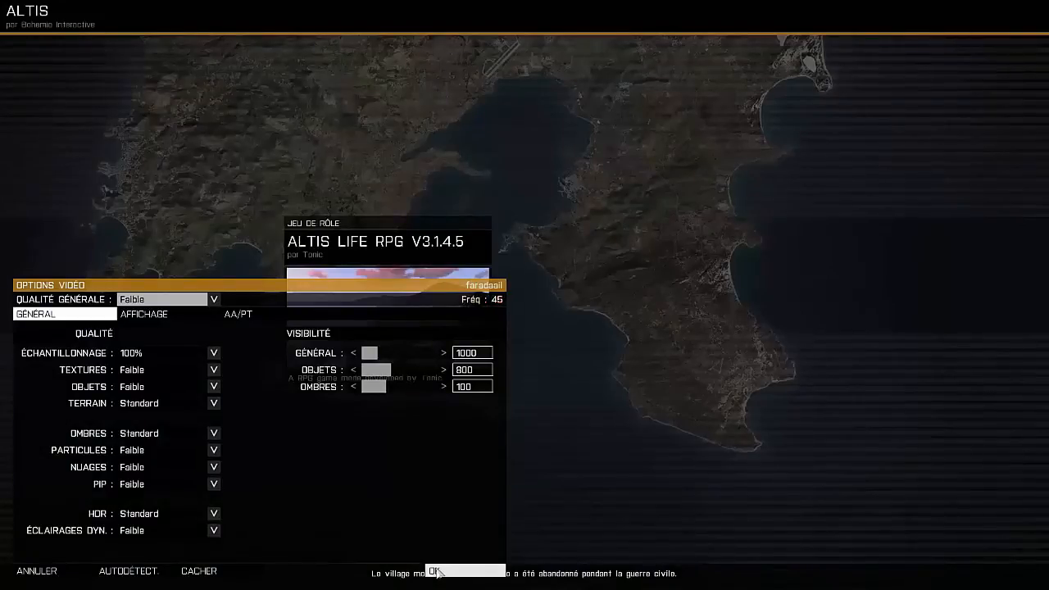
pyautogui.click(437, 571)
pyautogui.click(84, 414)
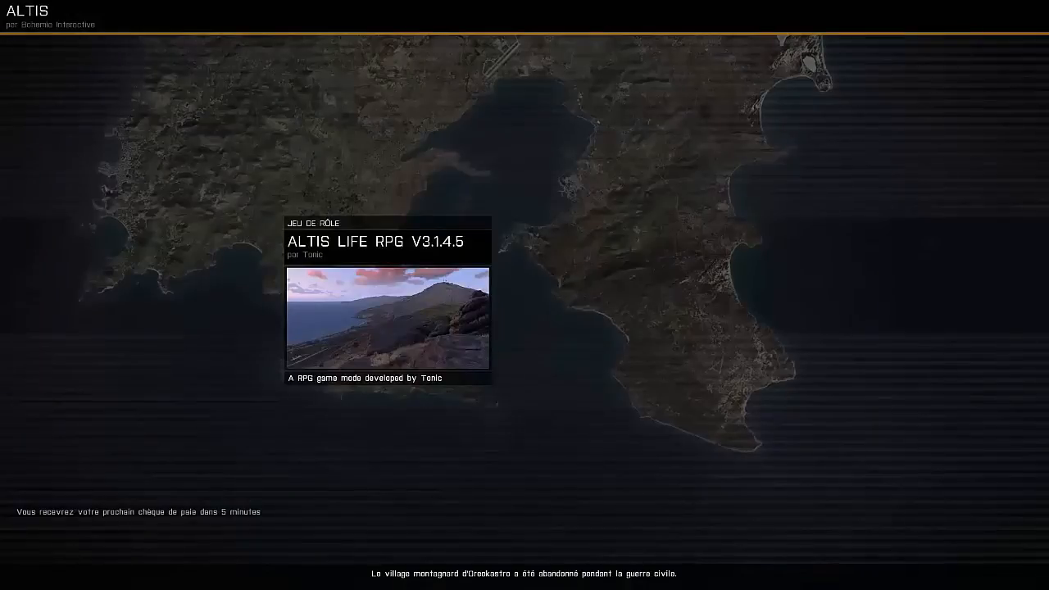
# Step: Walk to the Kavala car shop, try to buy the SUV in Silver and close the shop
pyautogui.press('w')
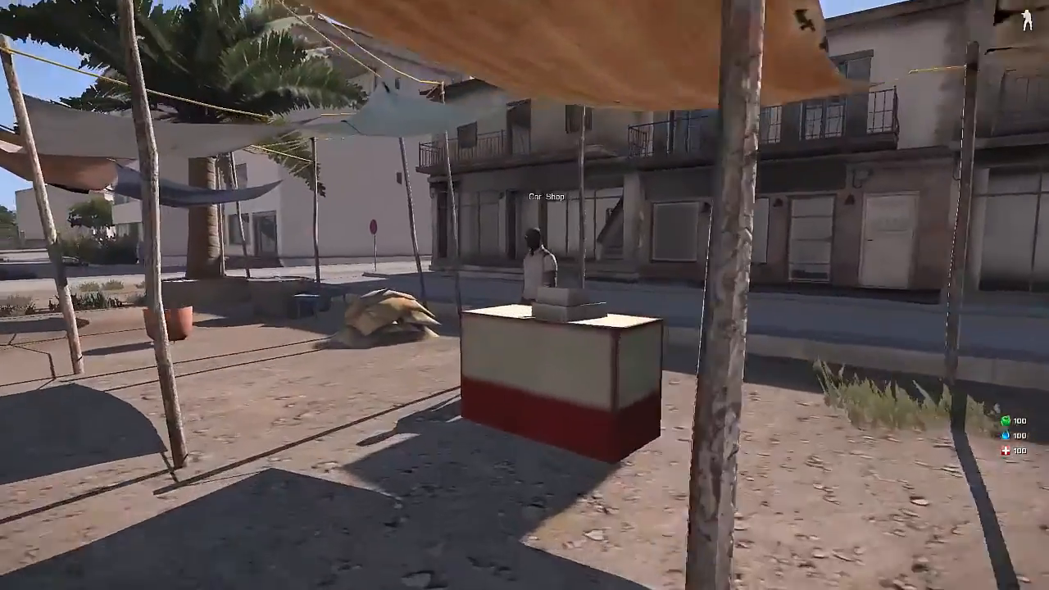
pyautogui.scroll(-1, 524, 295)
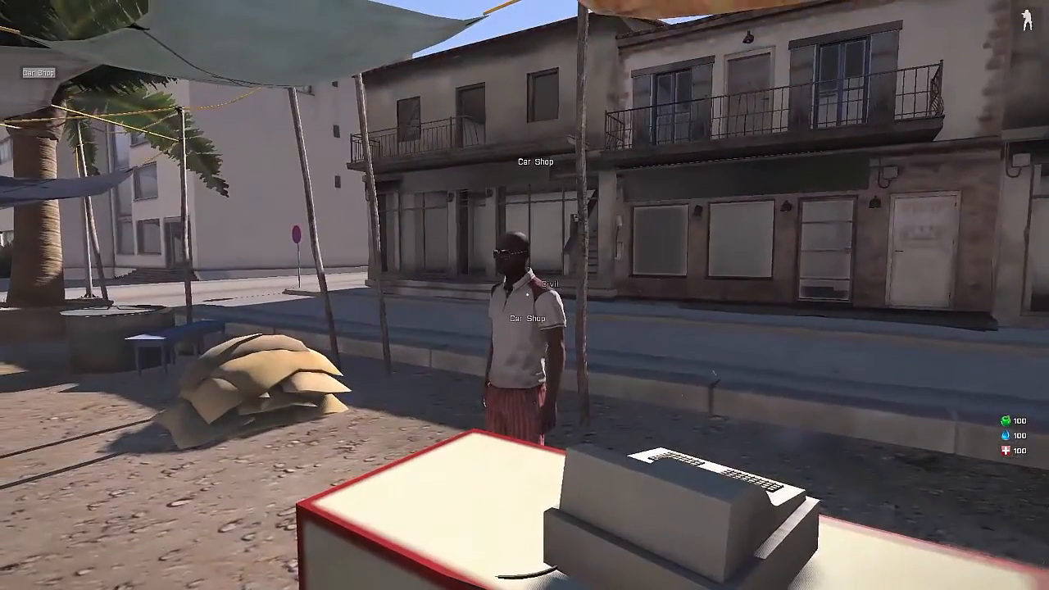
pyautogui.middleClick(525, 295)
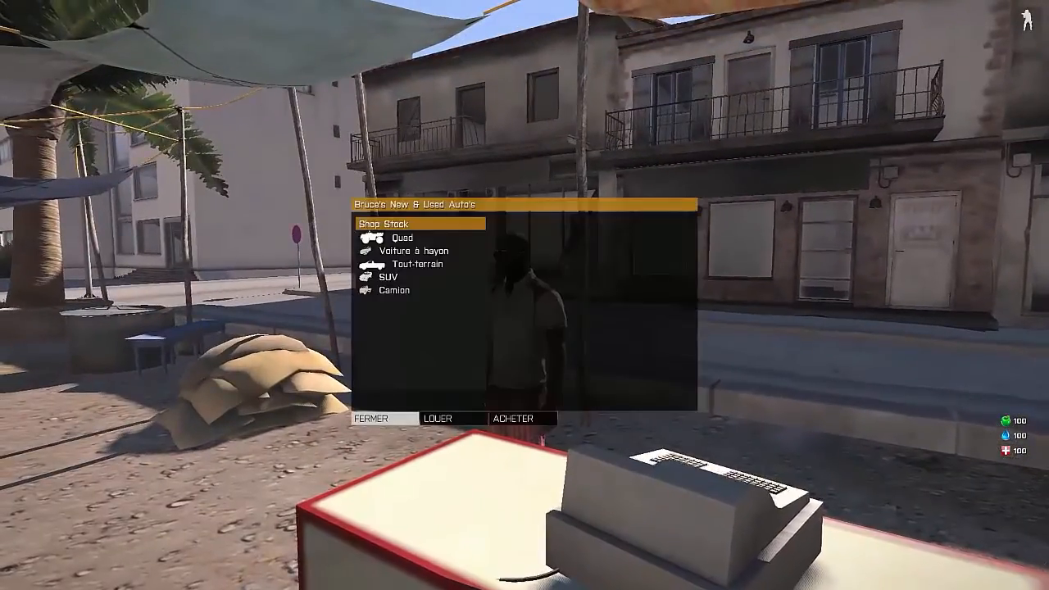
pyautogui.click(395, 277)
pyautogui.click(410, 289)
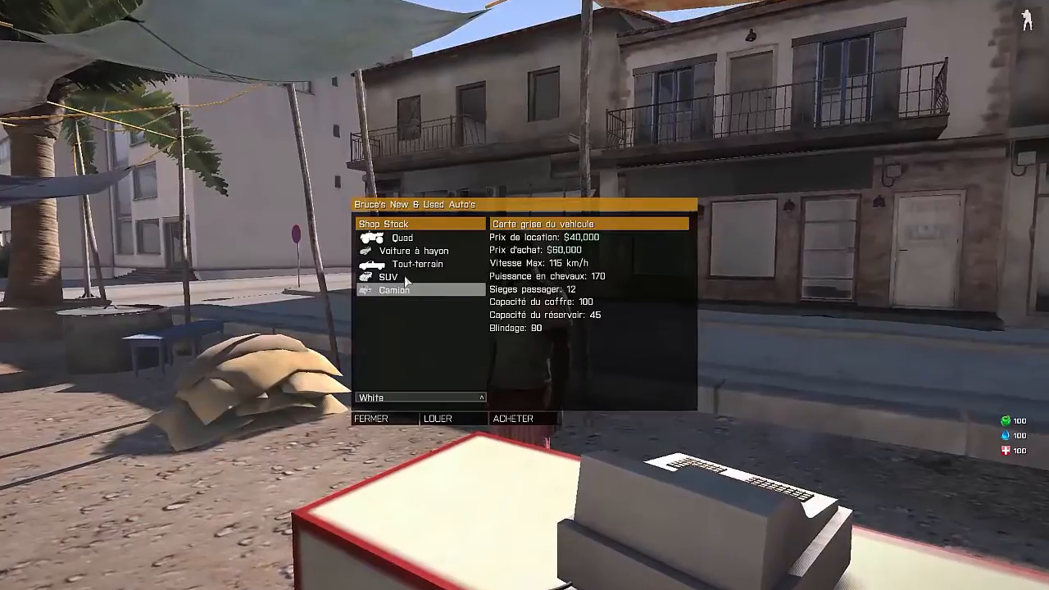
pyautogui.click(404, 278)
pyautogui.click(401, 397)
pyautogui.click(400, 439)
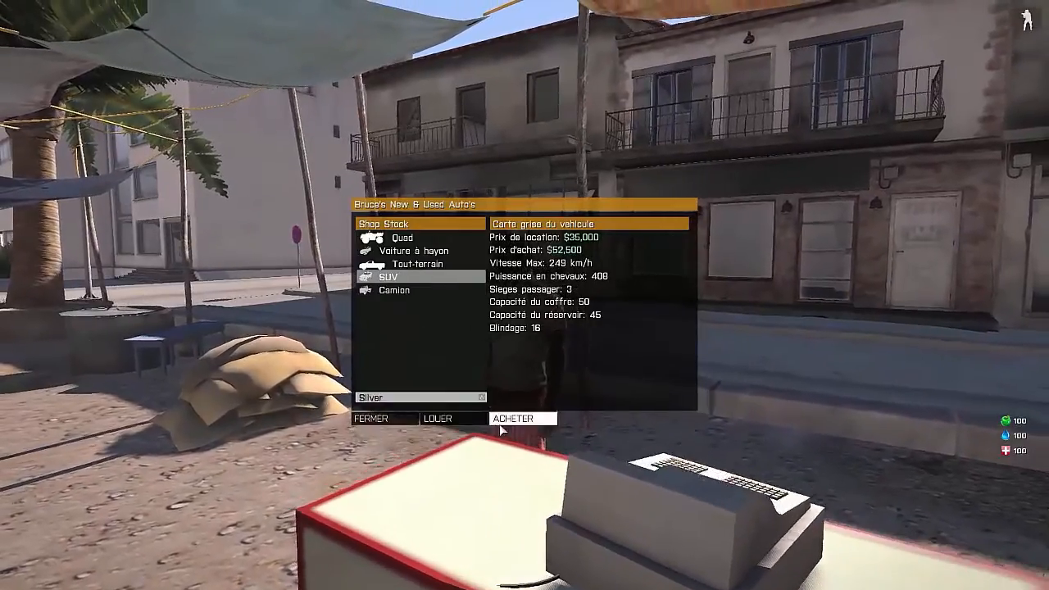
pyautogui.click(512, 419)
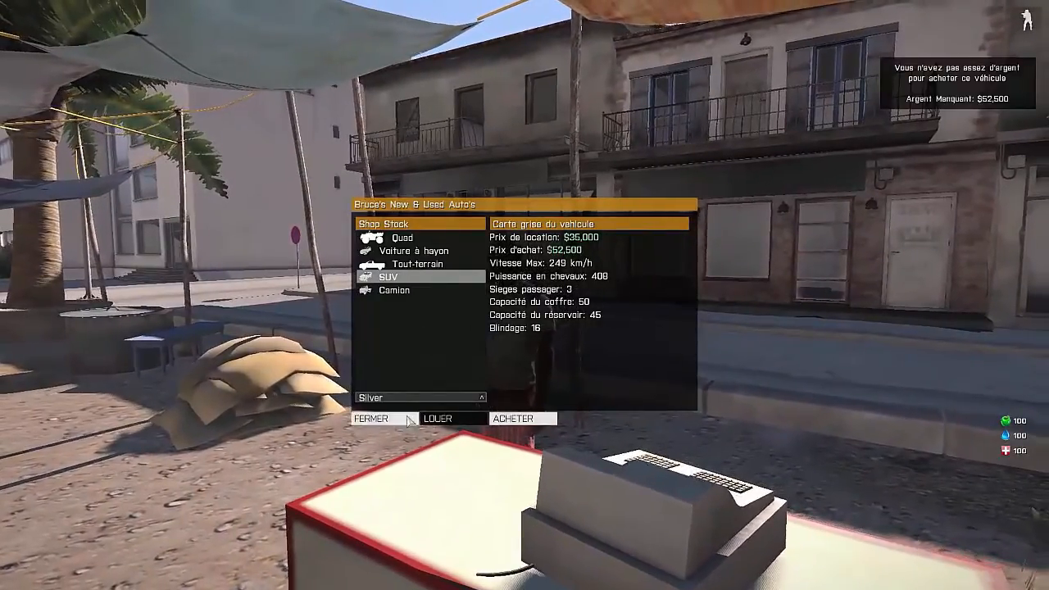
pyautogui.click(371, 419)
# Step: Check the character's money in the player menu, and abandon the mission, disconnecting from the server
pyautogui.press('y')
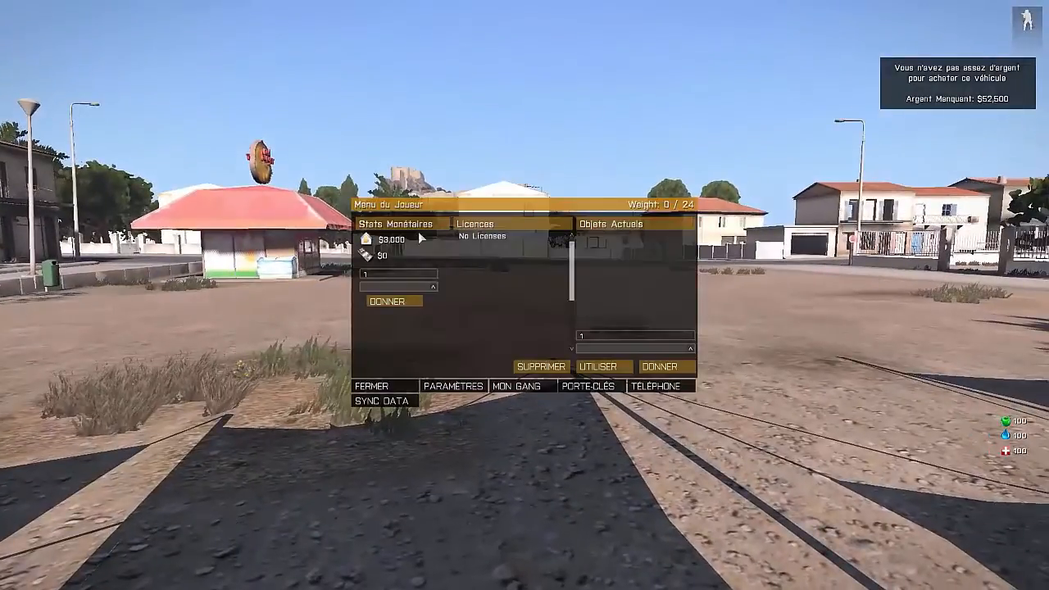
pyautogui.press('Escape')
pyautogui.press('Escape')
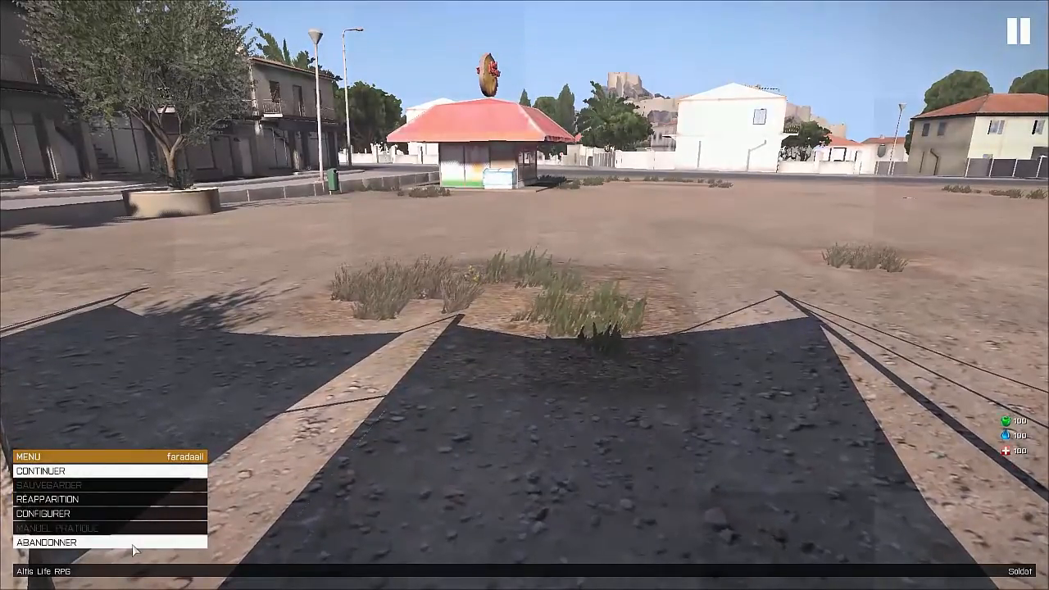
pyautogui.click(132, 542)
pyautogui.click(434, 280)
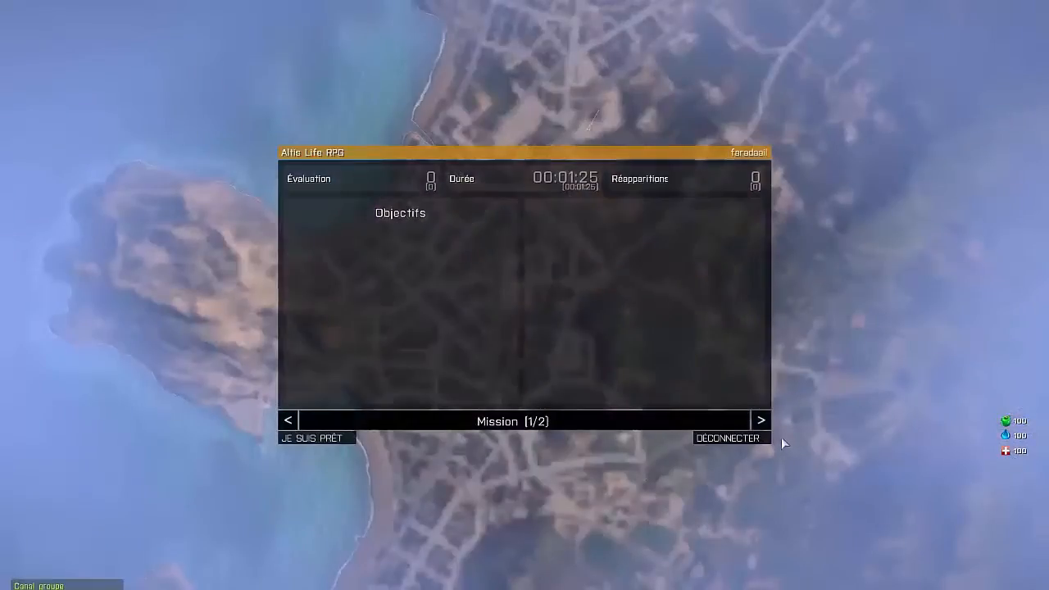
pyautogui.click(731, 438)
pyautogui.click(63, 569)
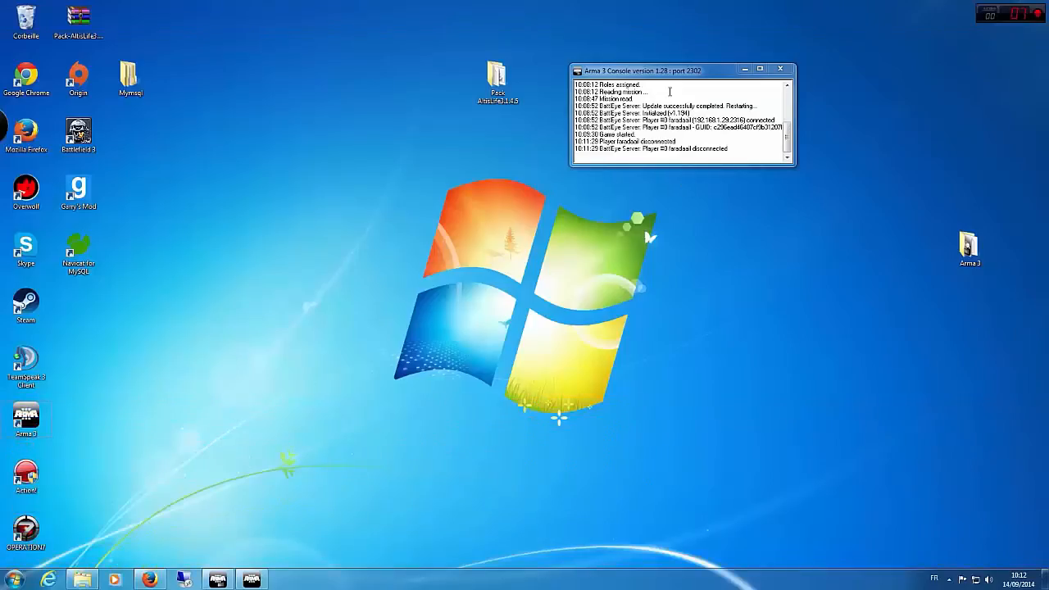
# Step: Move the Arma 3 server console across the desktop, review its latest log lines and minimize it
pyautogui.moveTo(668, 71); pyautogui.dragTo(526, 5)
pyautogui.moveTo(283, 6); pyautogui.dragTo(352, 150)
pyautogui.scroll(-4, 368, 218)
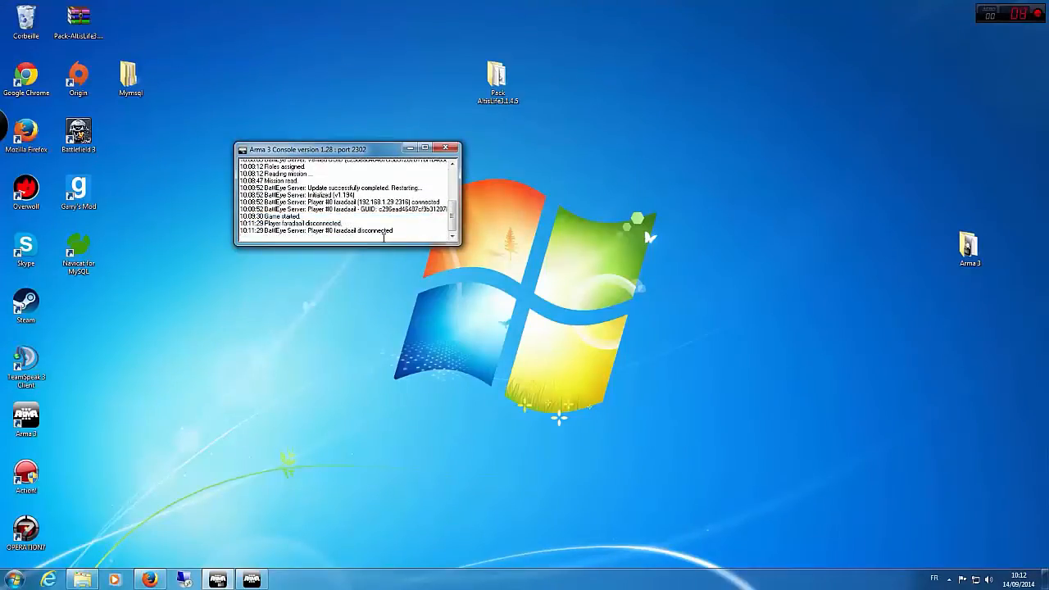
pyautogui.click(410, 147)
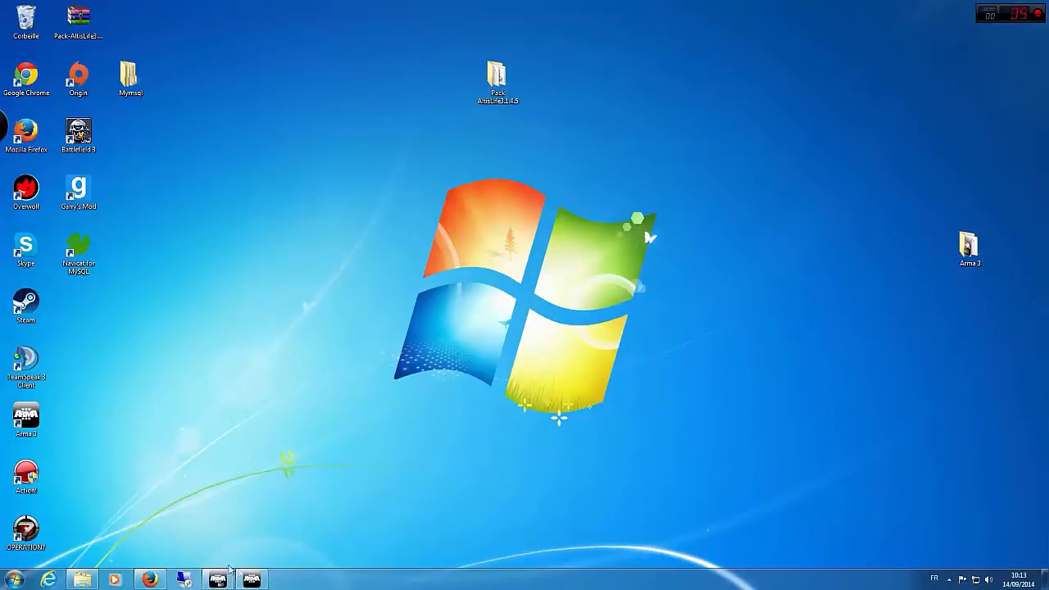
# Step: Launch the Navicat for MySQL trial and open the players table of the arma3life database in the maximized window
pyautogui.click(948, 580)
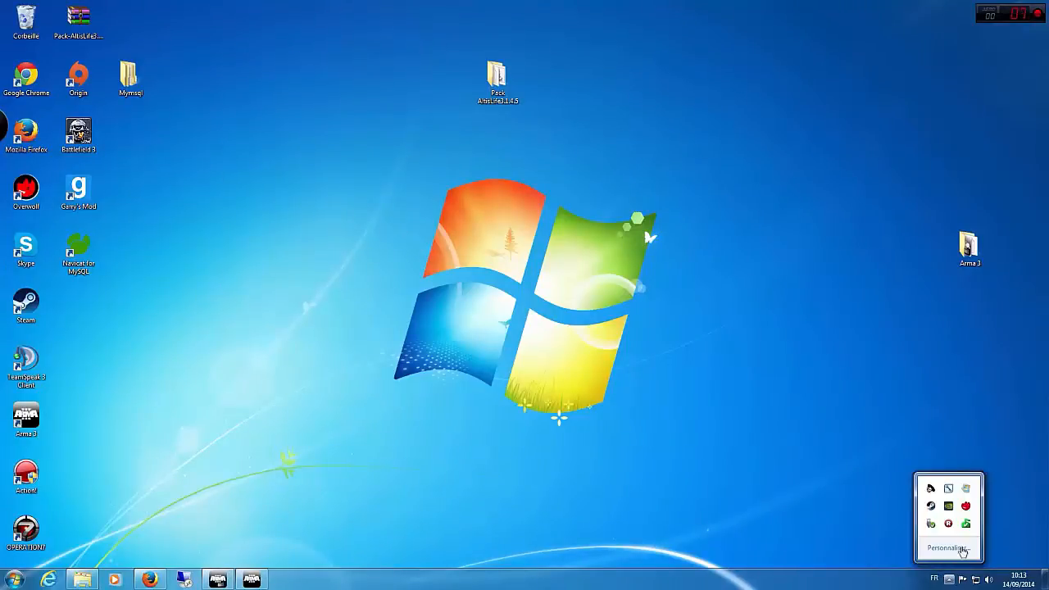
pyautogui.doubleClick(78, 246)
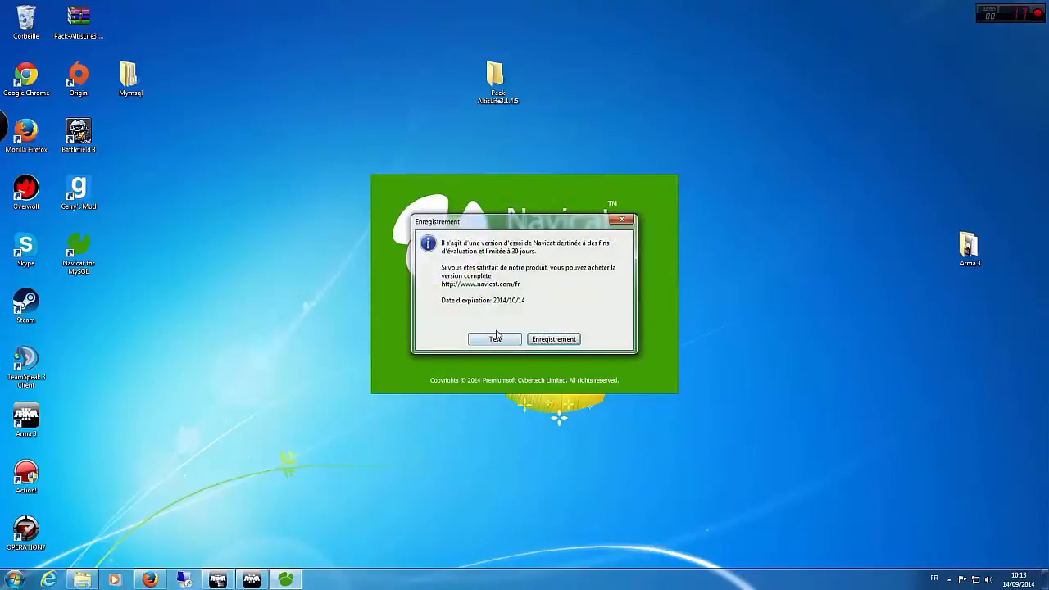
pyautogui.click(495, 339)
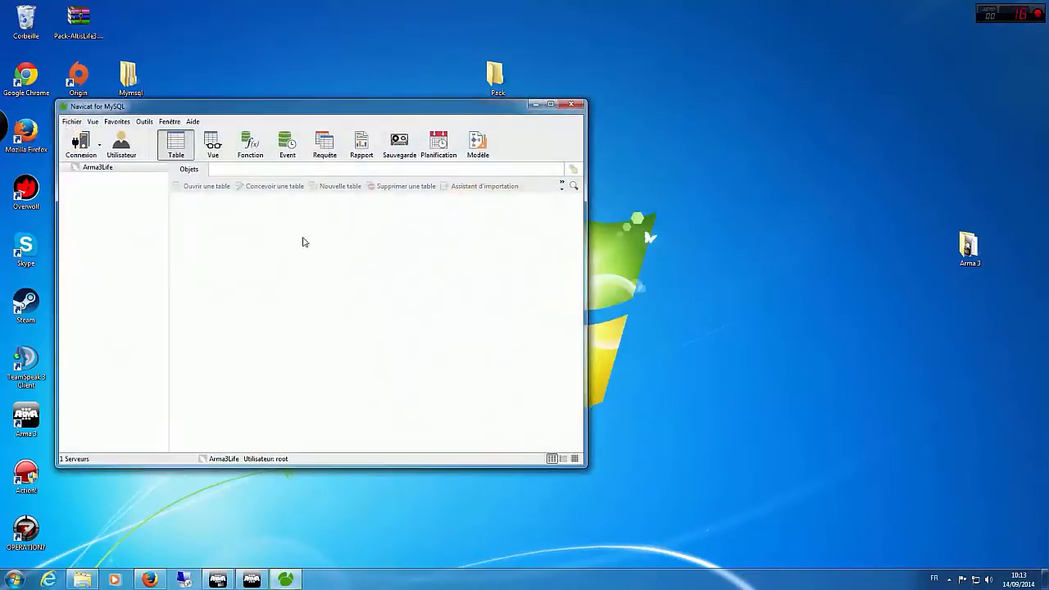
pyautogui.click(439, 220)
pyautogui.doubleClick(127, 170)
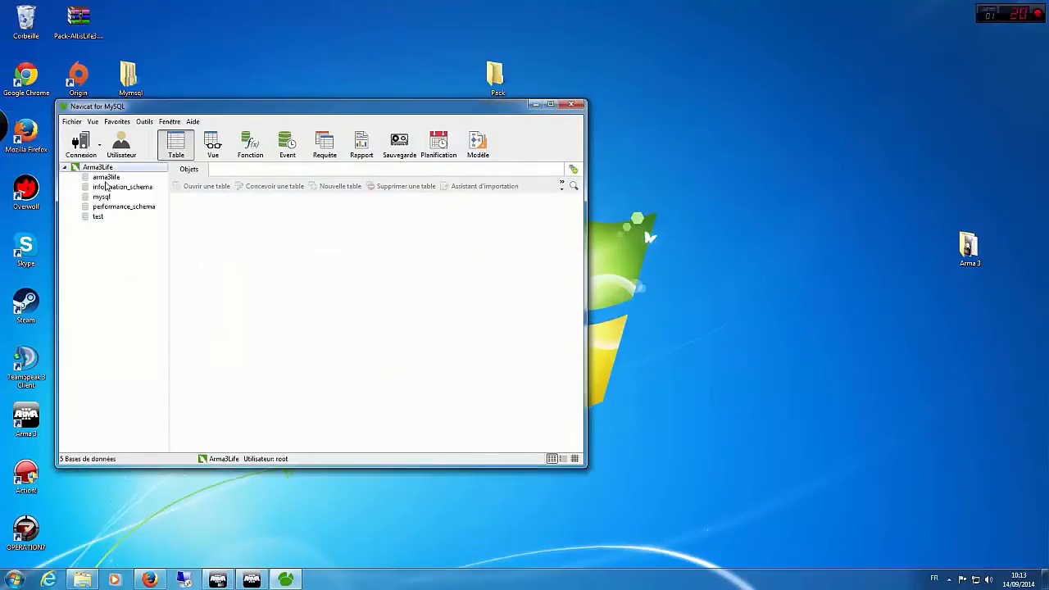
pyautogui.doubleClick(106, 177)
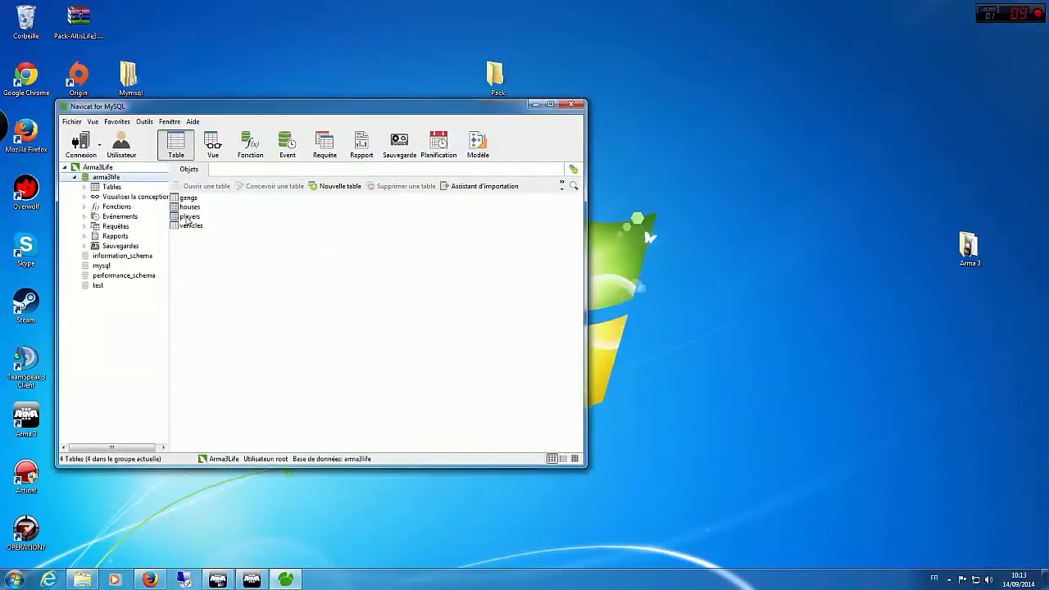
pyautogui.doubleClick(187, 217)
pyautogui.moveTo(349, 111); pyautogui.dragTo(519, 5)
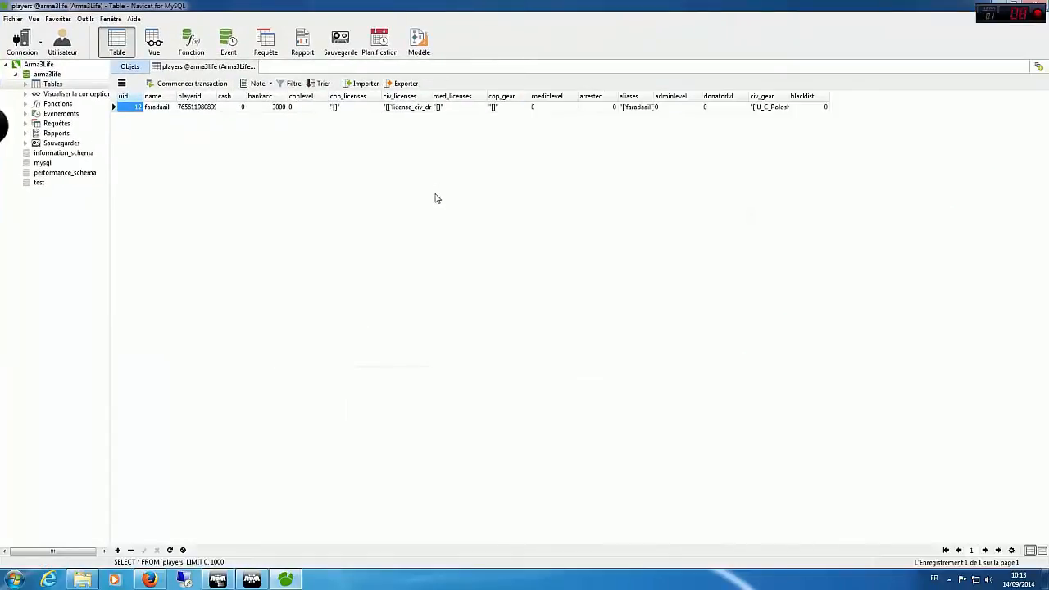
# Step: Set the player's bankacc value to 900000000
pyautogui.doubleClick(277, 107)
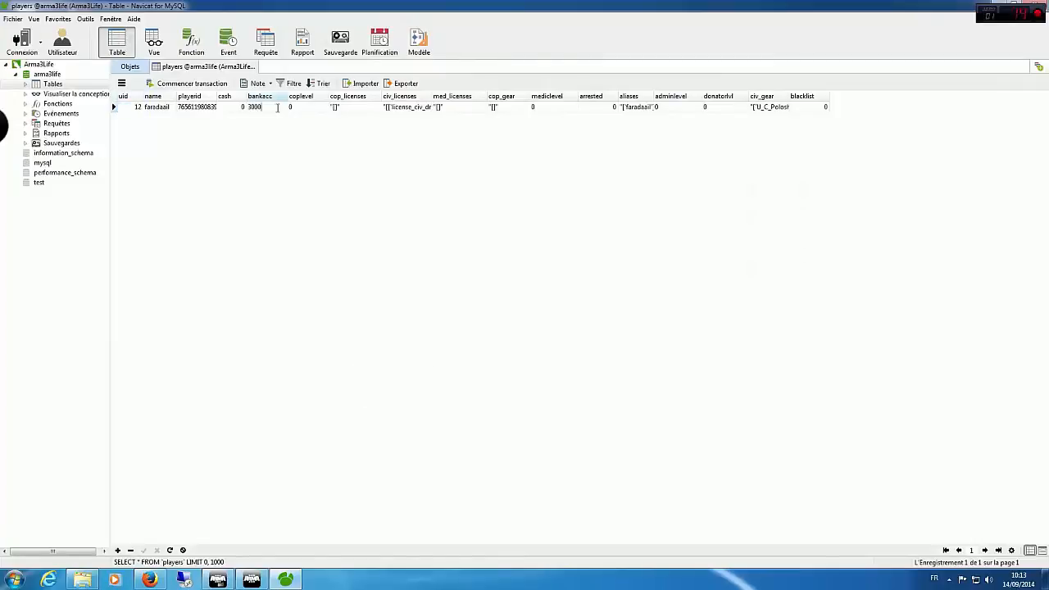
pyautogui.write('1')
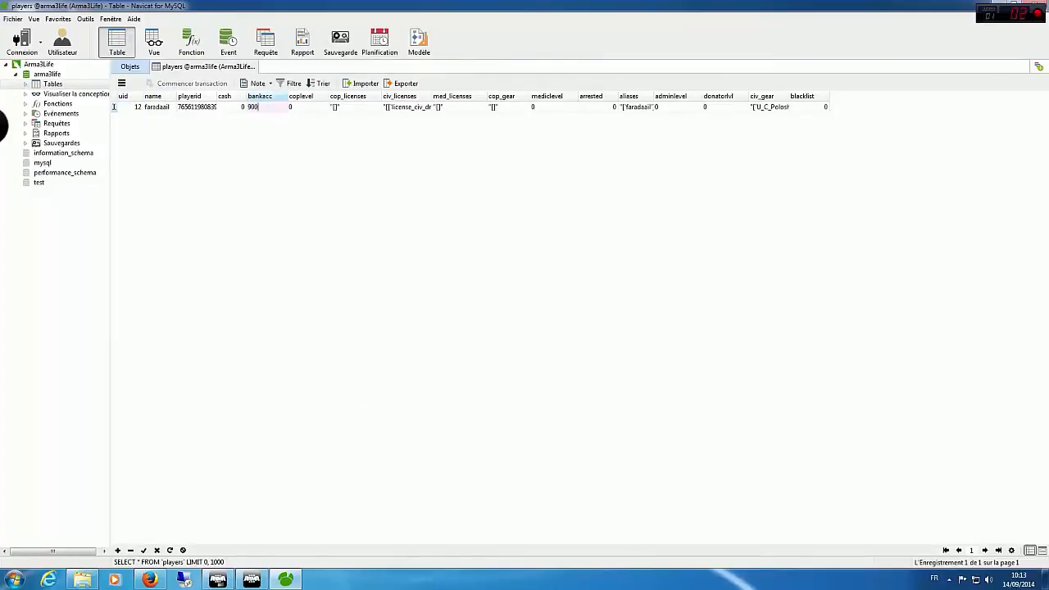
pyautogui.click(291, 168)
pyautogui.click(285, 113)
pyautogui.click(285, 169)
# Step: Set the player's coplevel to 7
pyautogui.click(294, 109)
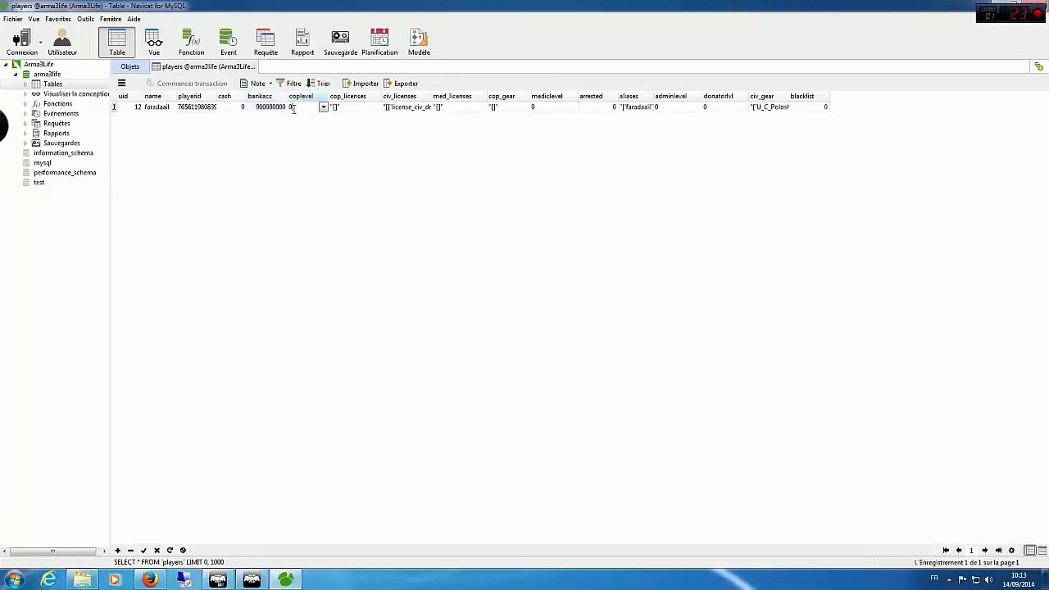
pyautogui.click(321, 109)
pyautogui.click(308, 180)
pyautogui.click(324, 110)
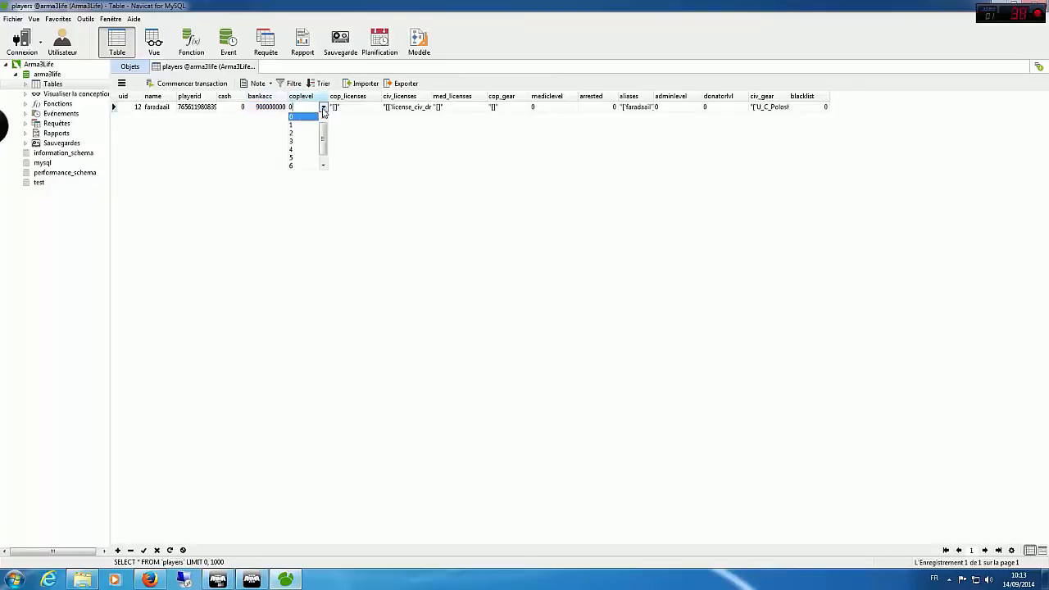
pyautogui.moveTo(323, 153); pyautogui.dragTo(323, 170)
pyautogui.click(307, 167)
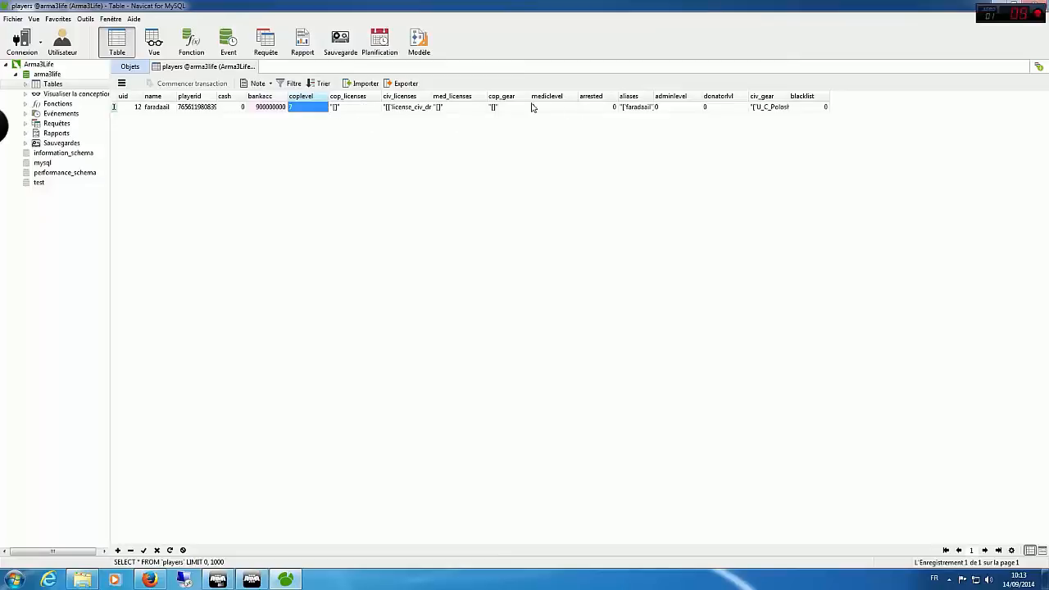
# Step: Set the player's mediclevel to 5 and adminlevel to 3
pyautogui.click(572, 108)
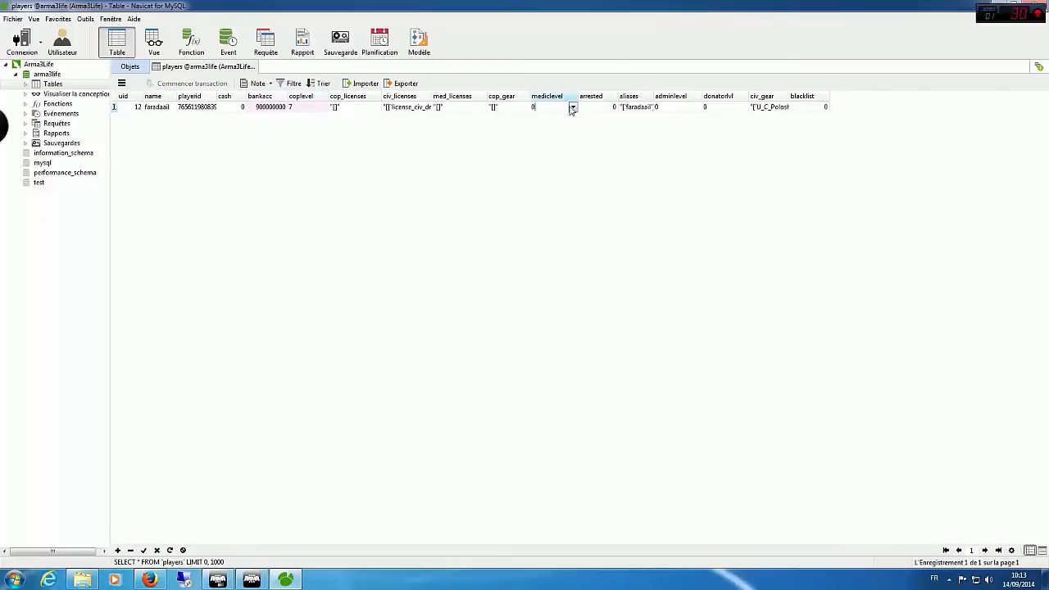
pyautogui.click(572, 109)
pyautogui.click(537, 162)
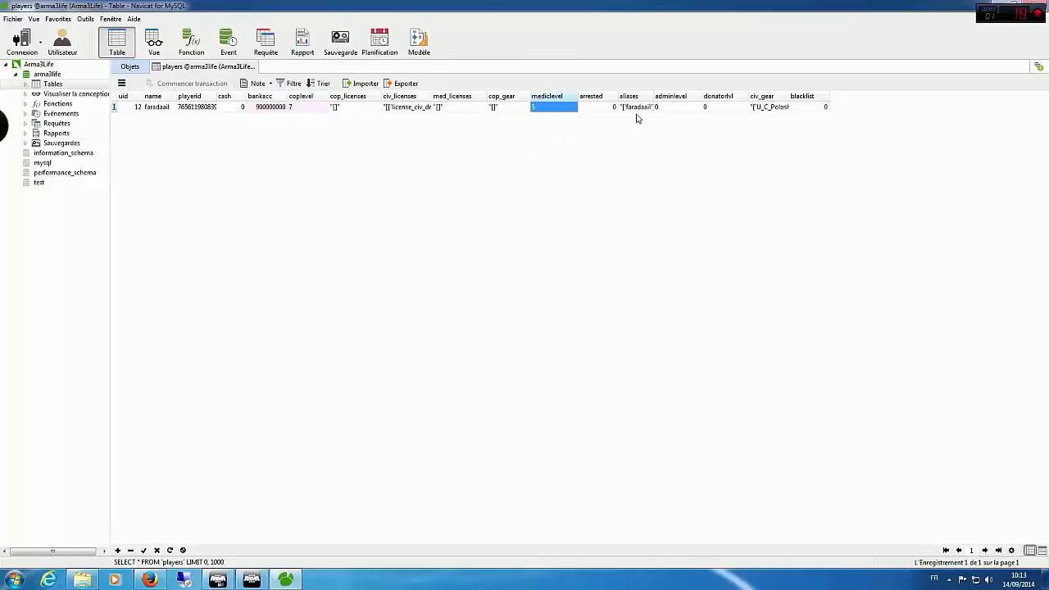
pyautogui.click(664, 108)
pyautogui.click(696, 107)
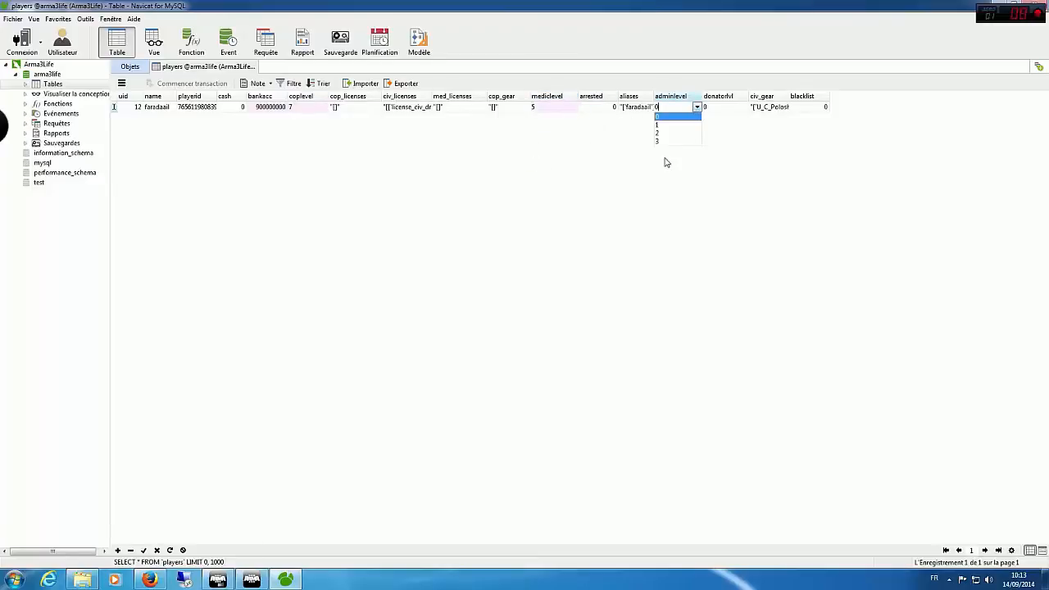
pyautogui.click(661, 141)
# Step: Set the player's donatorlvl to 5, leave blacklist at 0 and apply the changes to the record
pyautogui.click(743, 110)
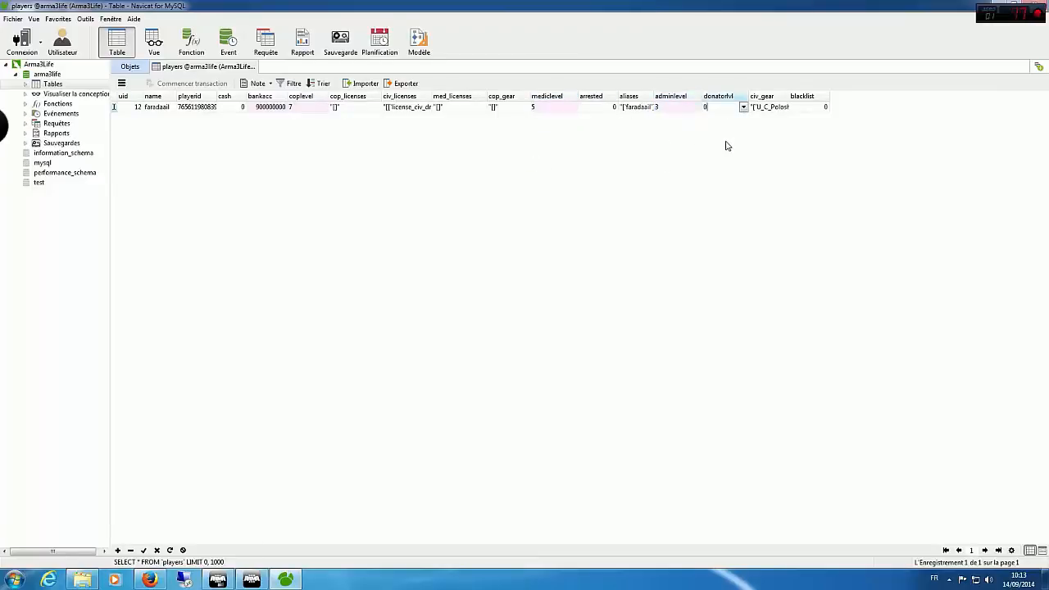
pyautogui.click(743, 107)
pyautogui.click(710, 157)
pyautogui.click(823, 107)
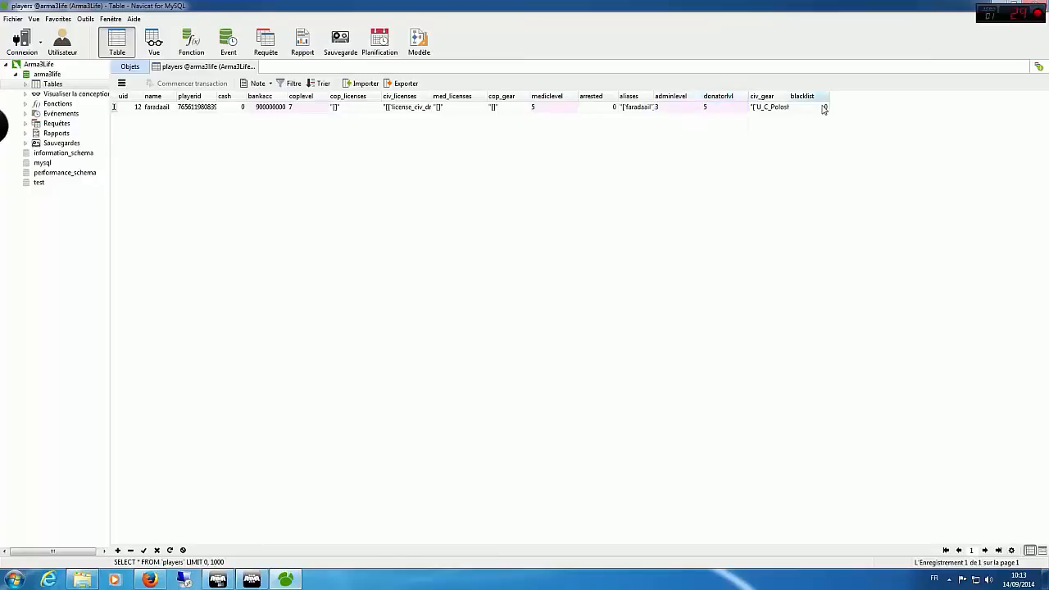
pyautogui.click(823, 107)
pyautogui.click(774, 150)
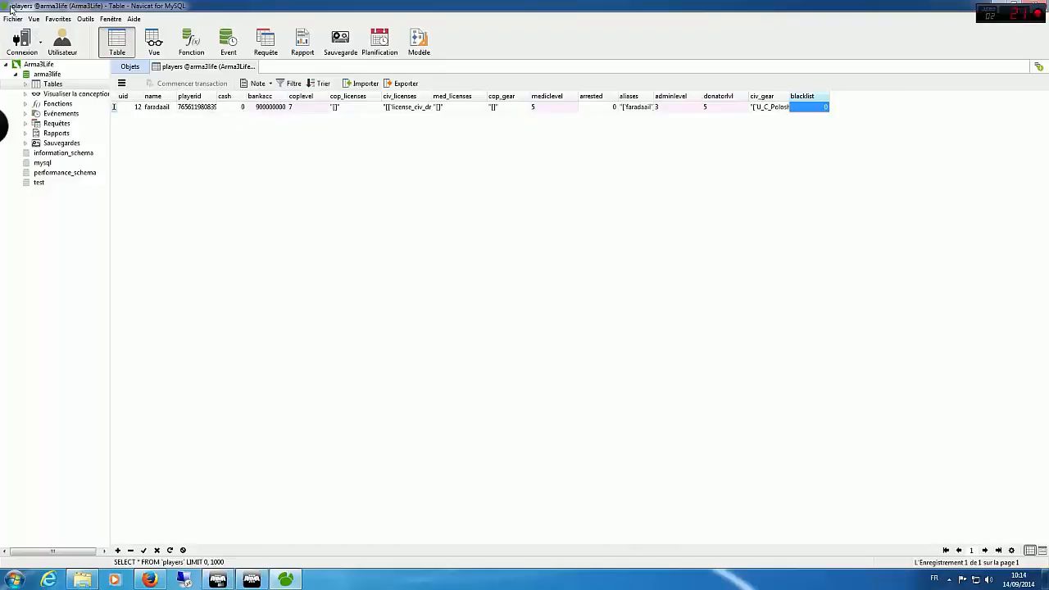
pyautogui.click(142, 551)
# Step: Set the player's cash to 900000000, apply the change and close Navicat
pyautogui.click(240, 107)
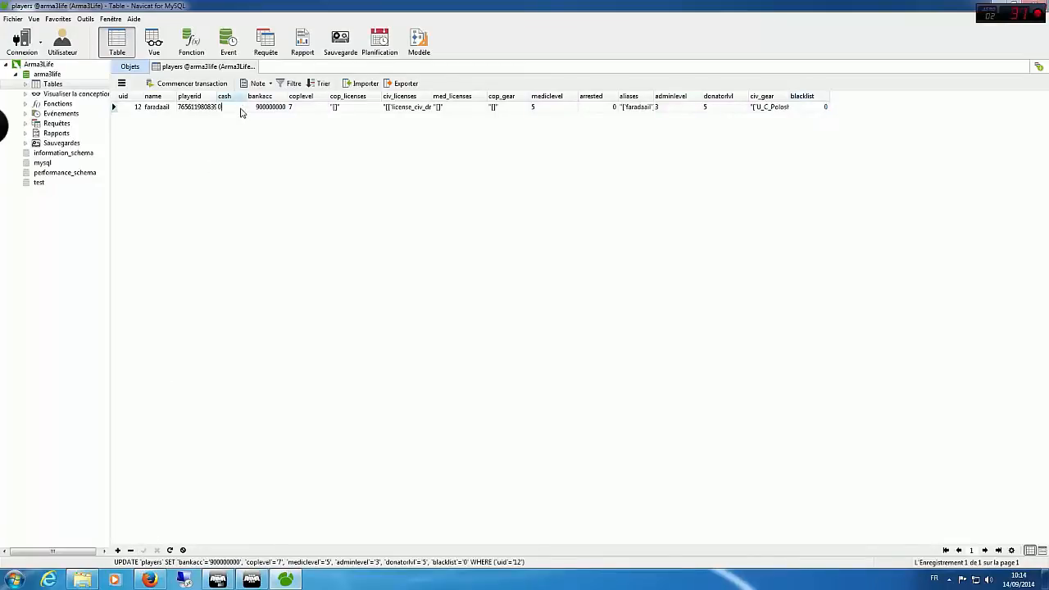
pyautogui.write('900000000')
pyautogui.click(283, 121)
pyautogui.doubleClick(277, 107)
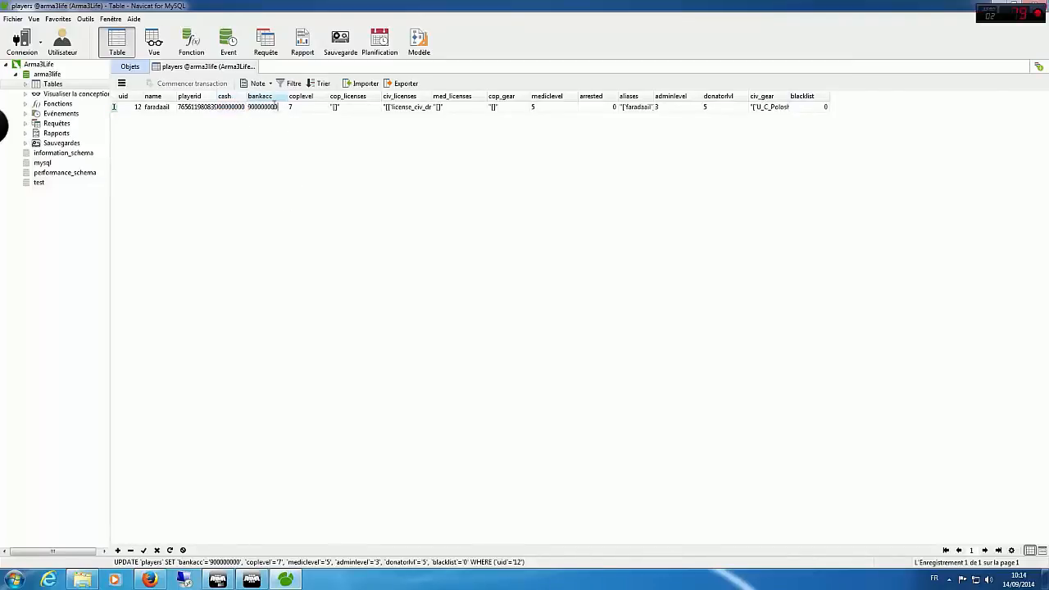
pyautogui.click(281, 148)
pyautogui.click(144, 550)
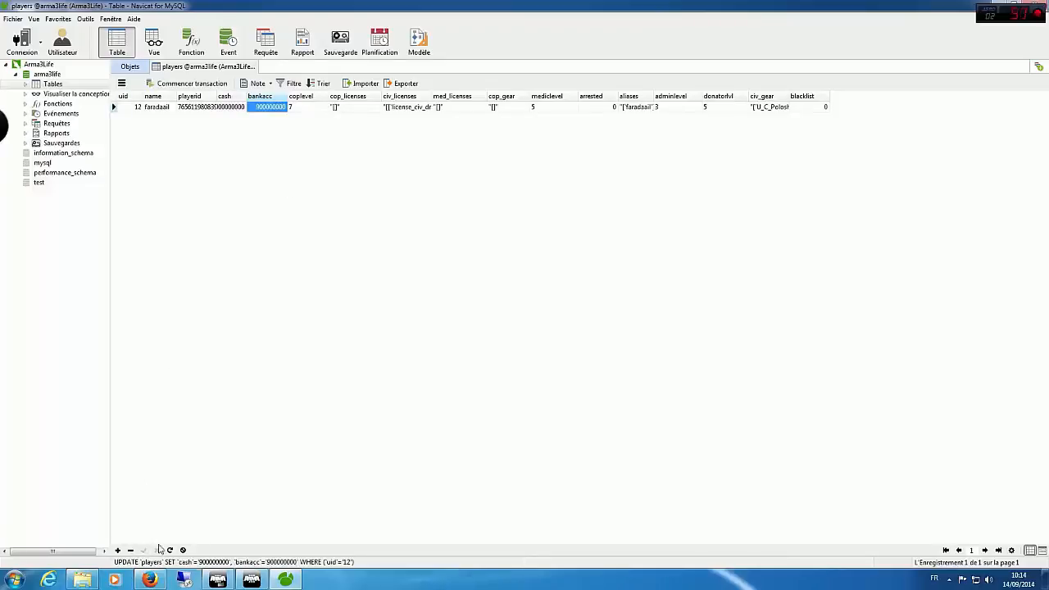
pyautogui.click(1037, 7)
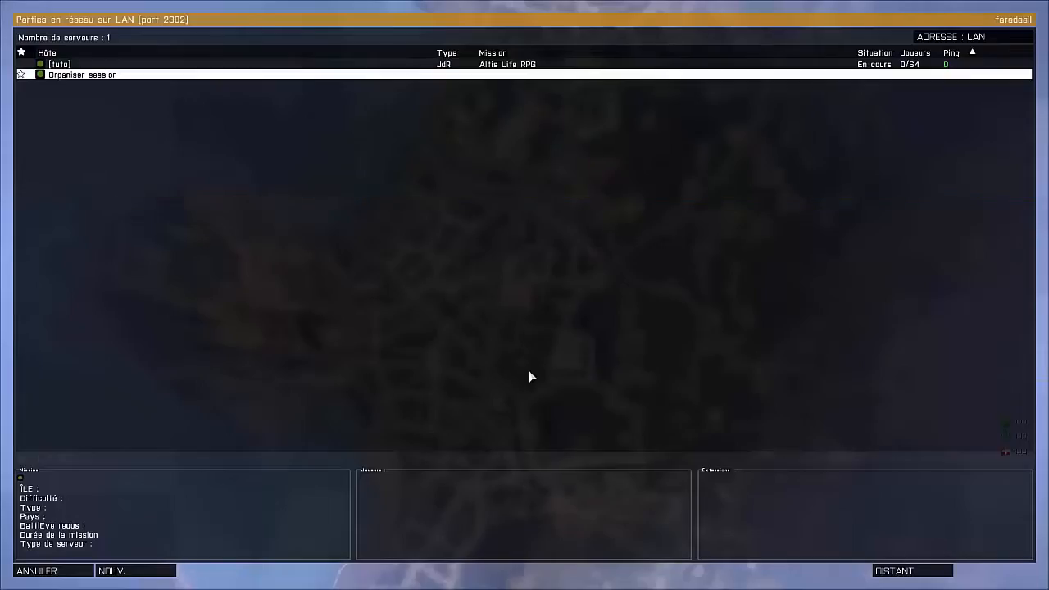
# Step: Switch back to Arma 3 and join the [tuto] server from the LAN server list
pyautogui.click(383, 54)
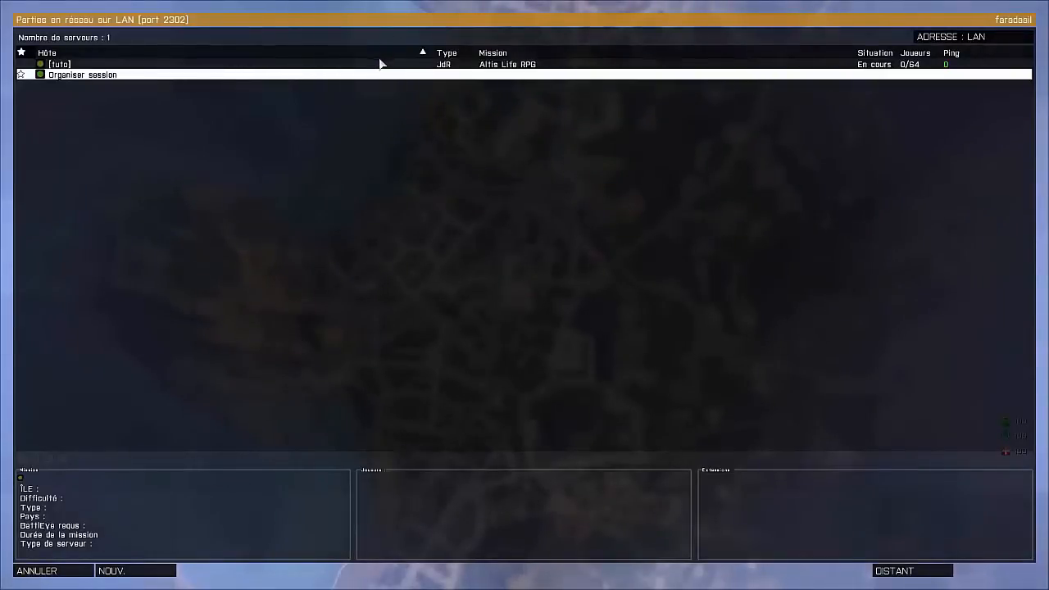
pyautogui.click(380, 64)
pyautogui.click(981, 571)
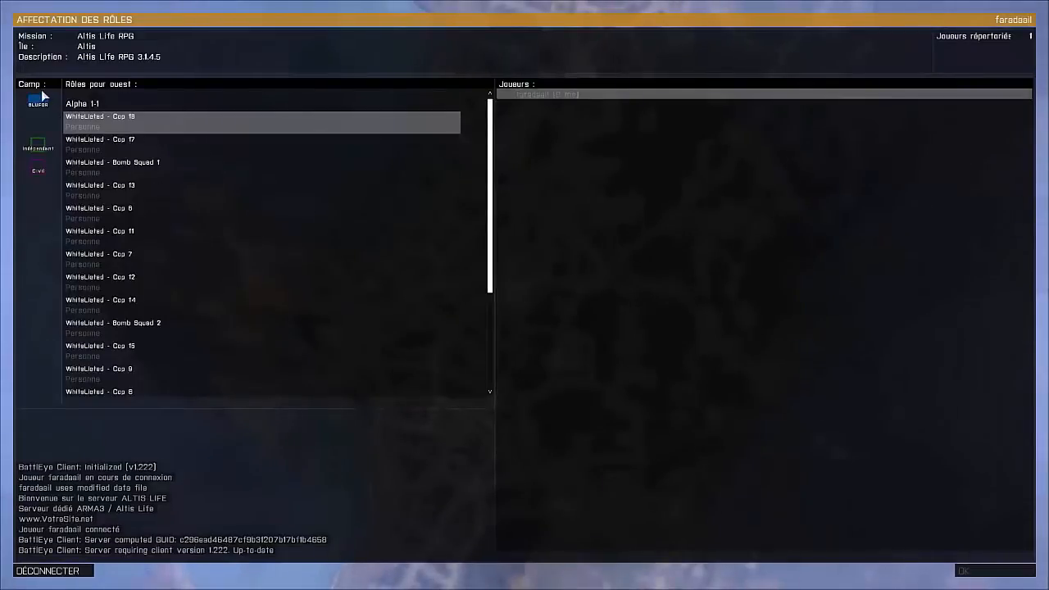
# Step: Take the WhiteListed - Cop 18 role, preview the spawn points, spawn at Kavala HQ and dismiss the welcome message
pyautogui.click(122, 129)
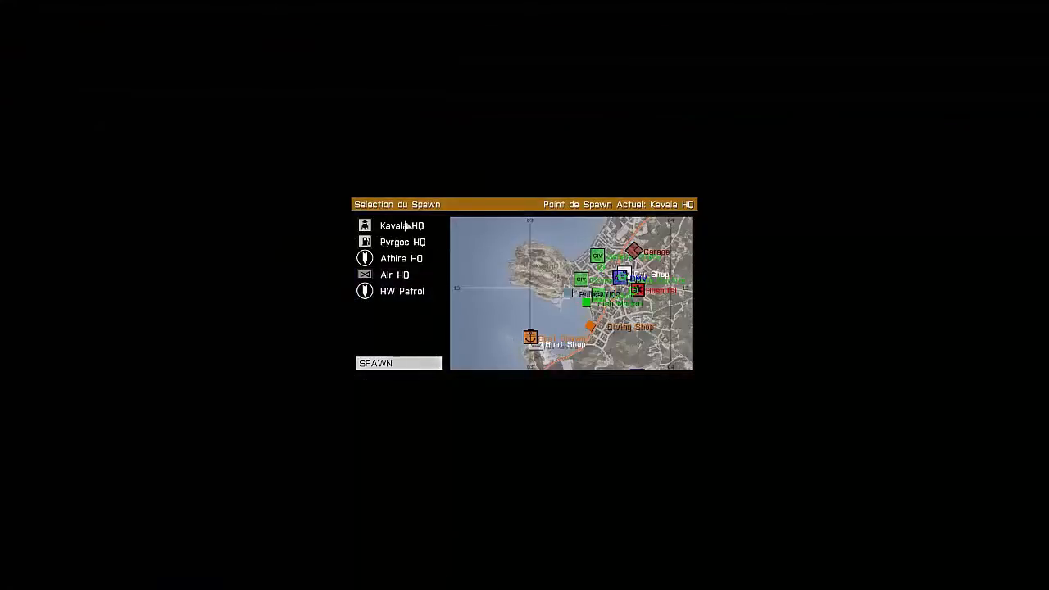
pyautogui.click(404, 226)
pyautogui.click(400, 242)
pyautogui.click(397, 277)
pyautogui.click(402, 292)
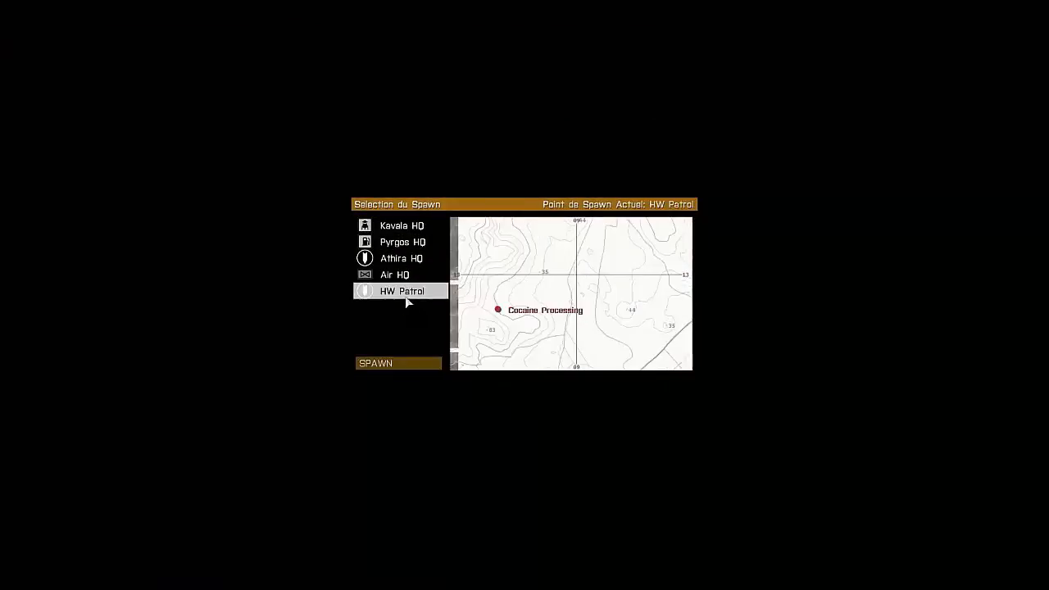
pyautogui.click(401, 226)
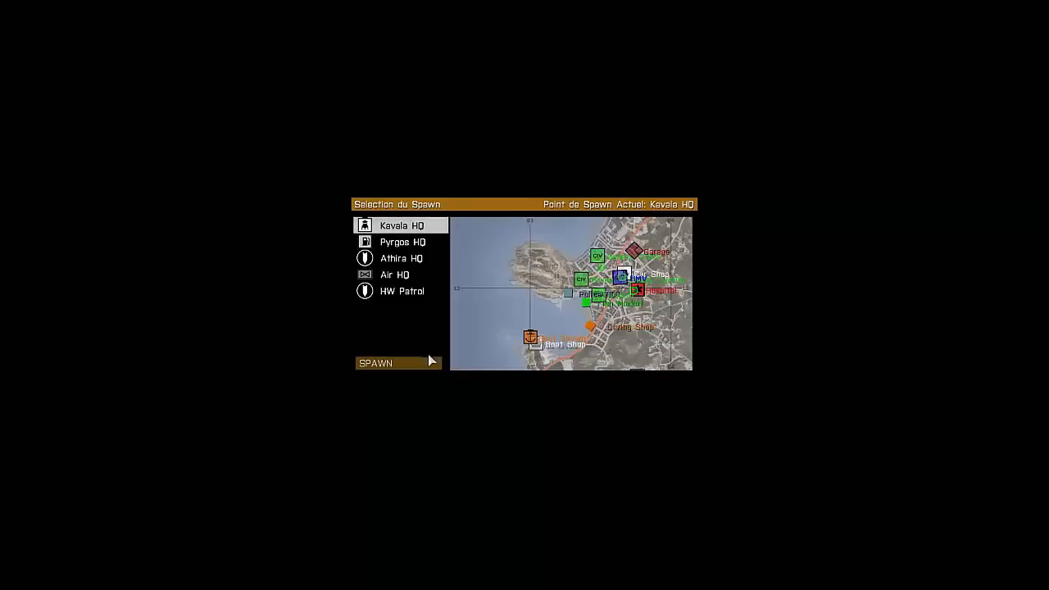
pyautogui.click(417, 366)
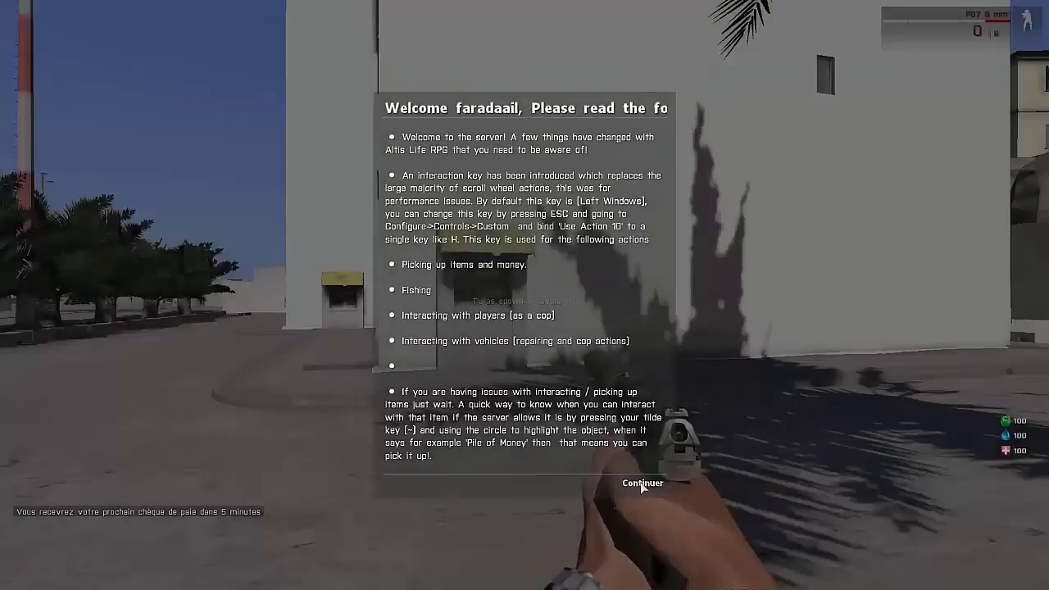
pyautogui.click(640, 484)
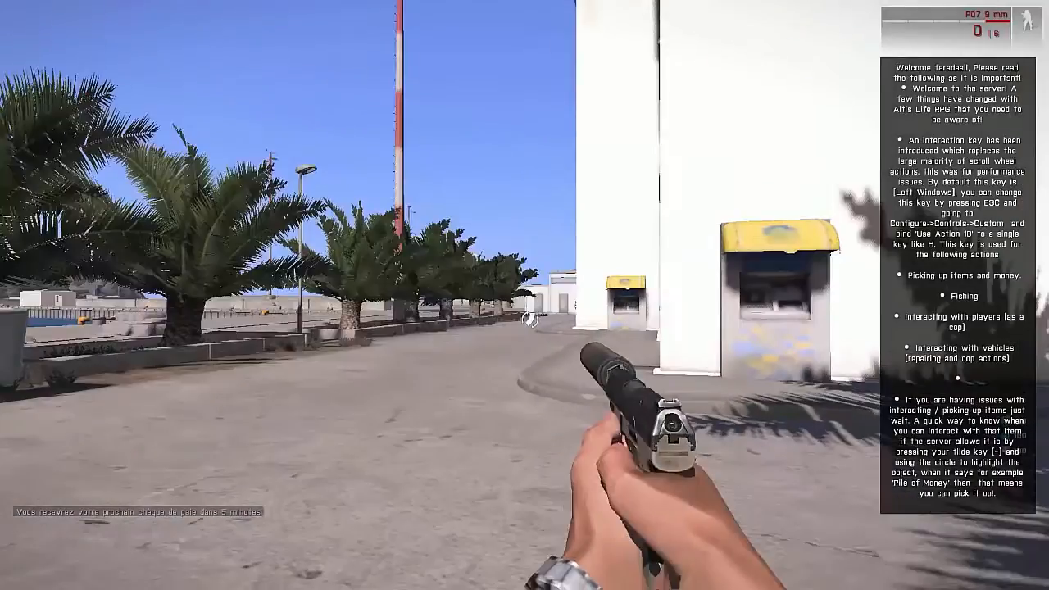
# Step: Walk to the cash machines outside the headquarters and open the player menu to check the money and licences
pyautogui.press('w')
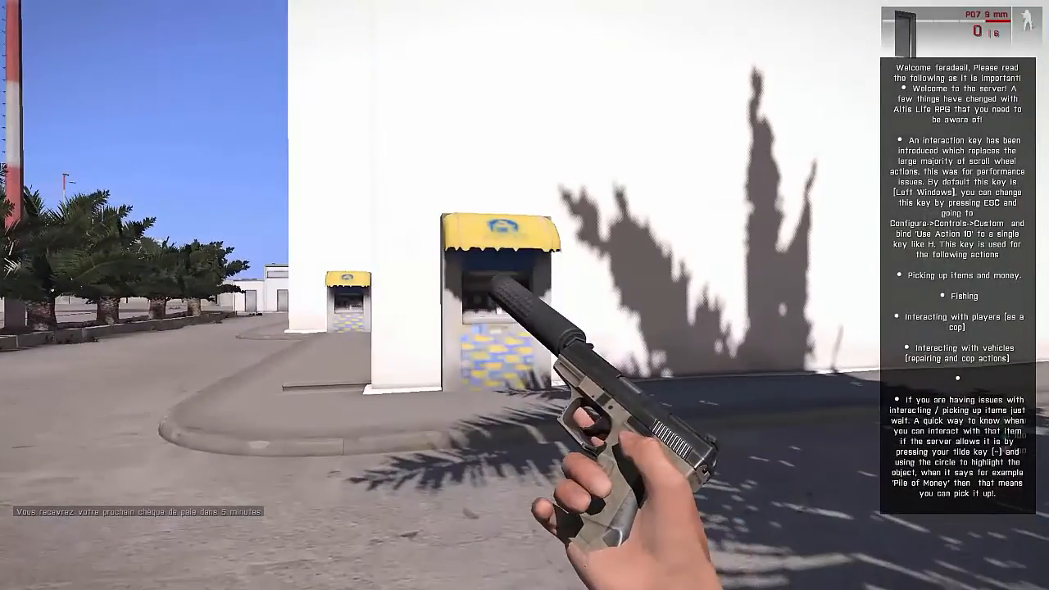
pyautogui.press('w')
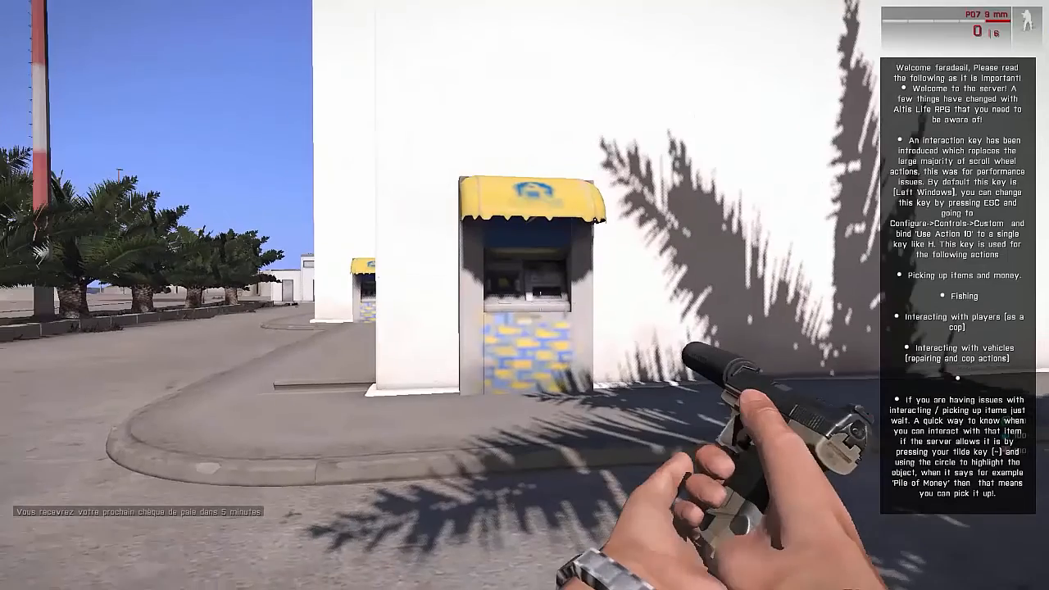
pyautogui.press('w')
pyautogui.press('w')
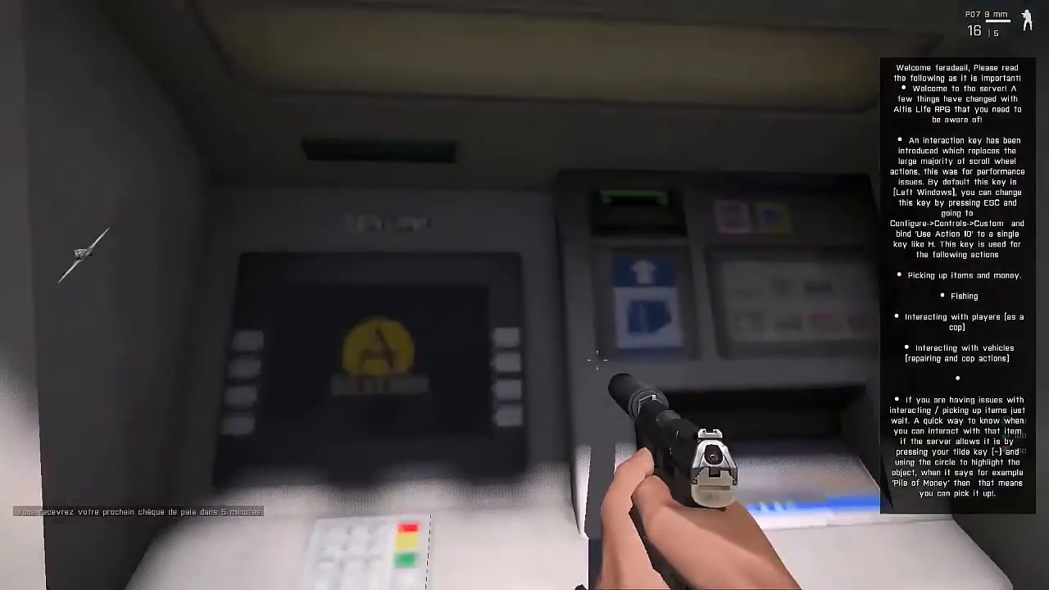
pyautogui.press('s')
pyautogui.press('a')
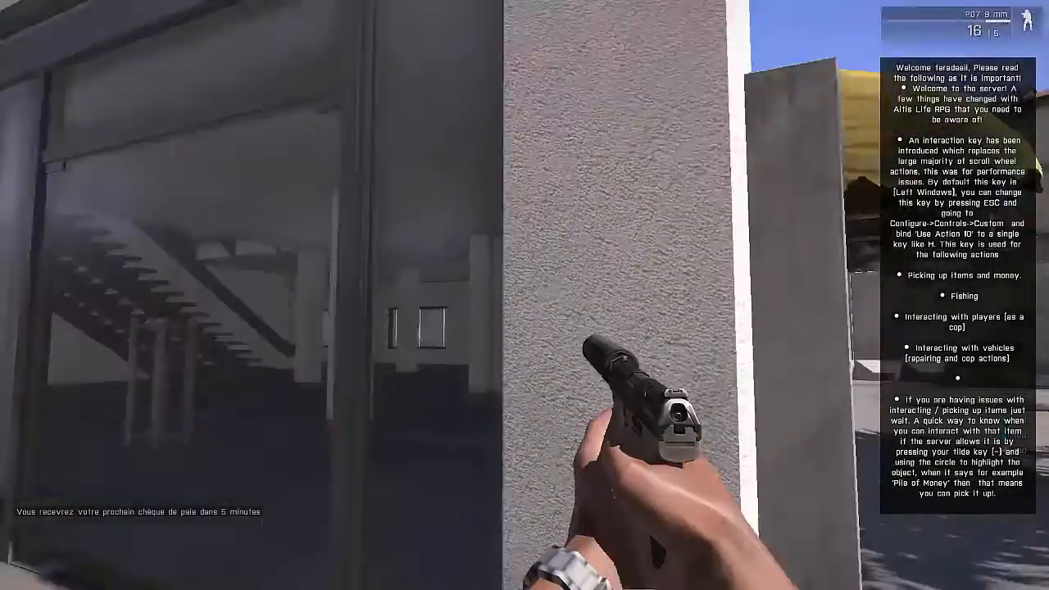
pyautogui.press('w')
pyautogui.press('w')
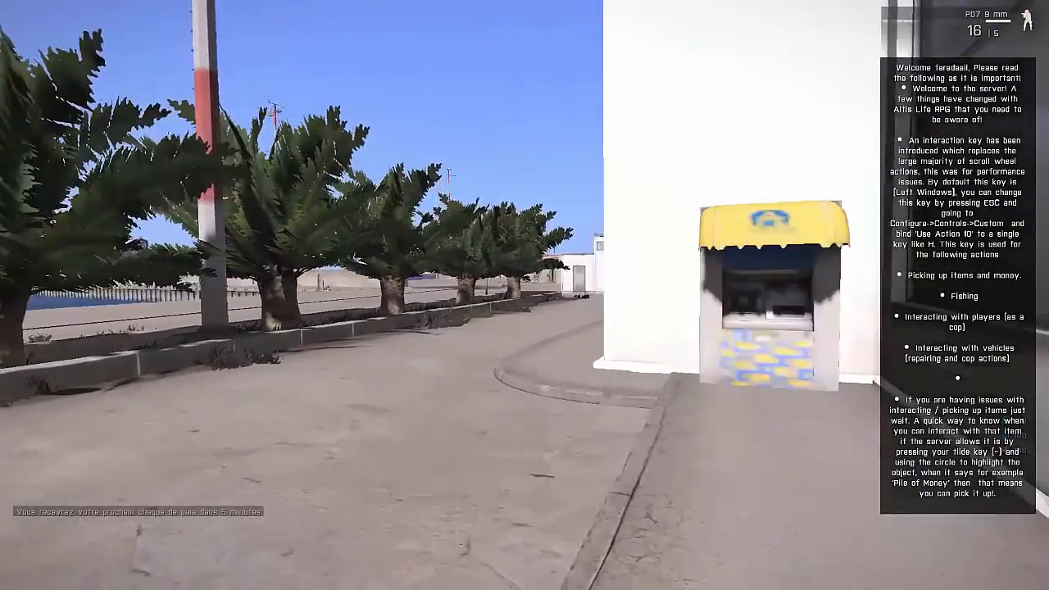
pyautogui.press('w')
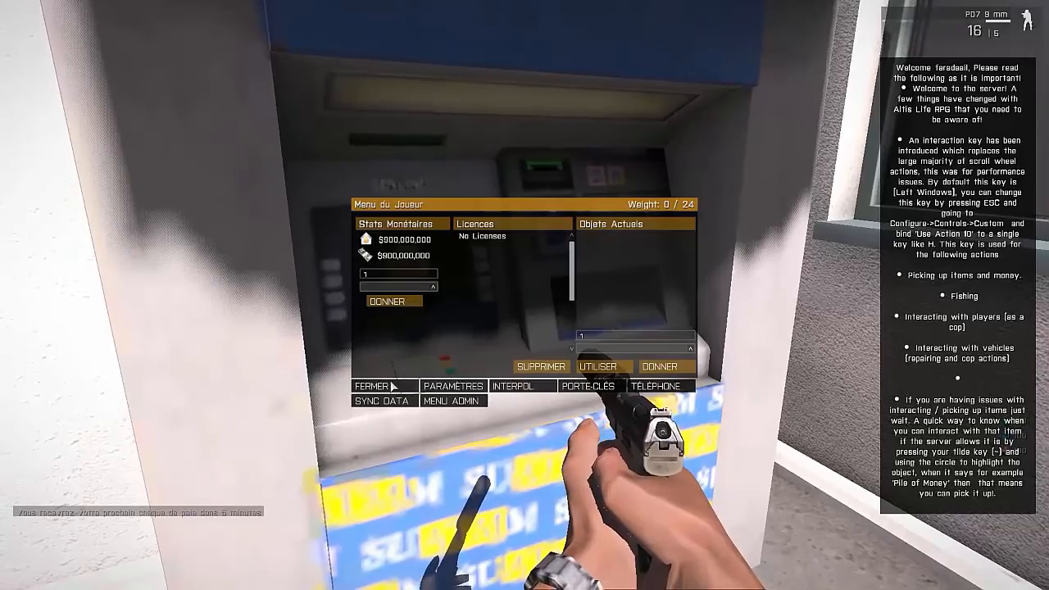
# Step: Close the player menu, enter the police building and approach the shop officer to bring up his available actions
pyautogui.press('w')
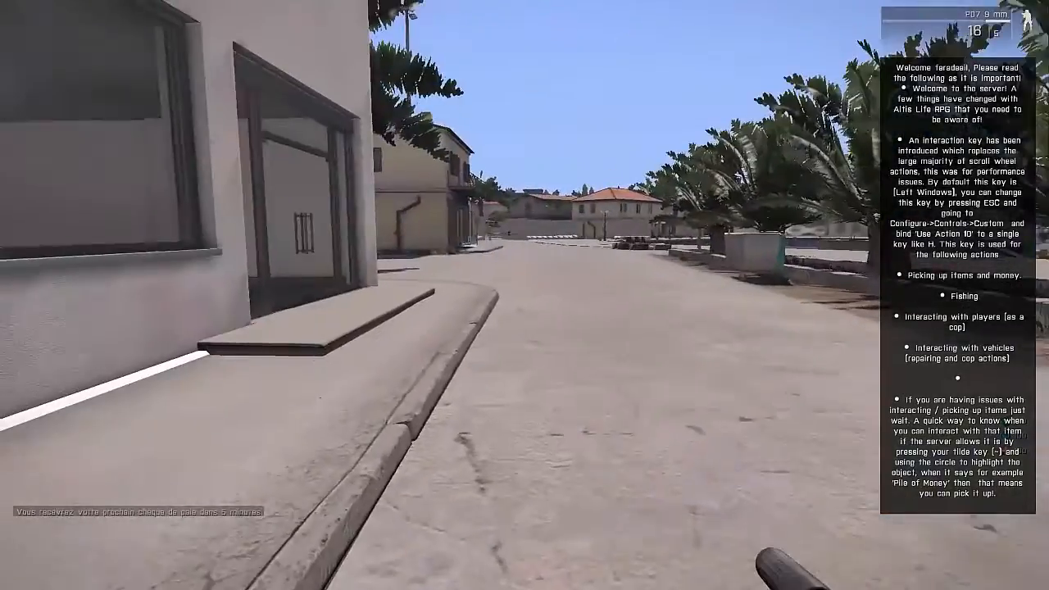
pyautogui.press('w')
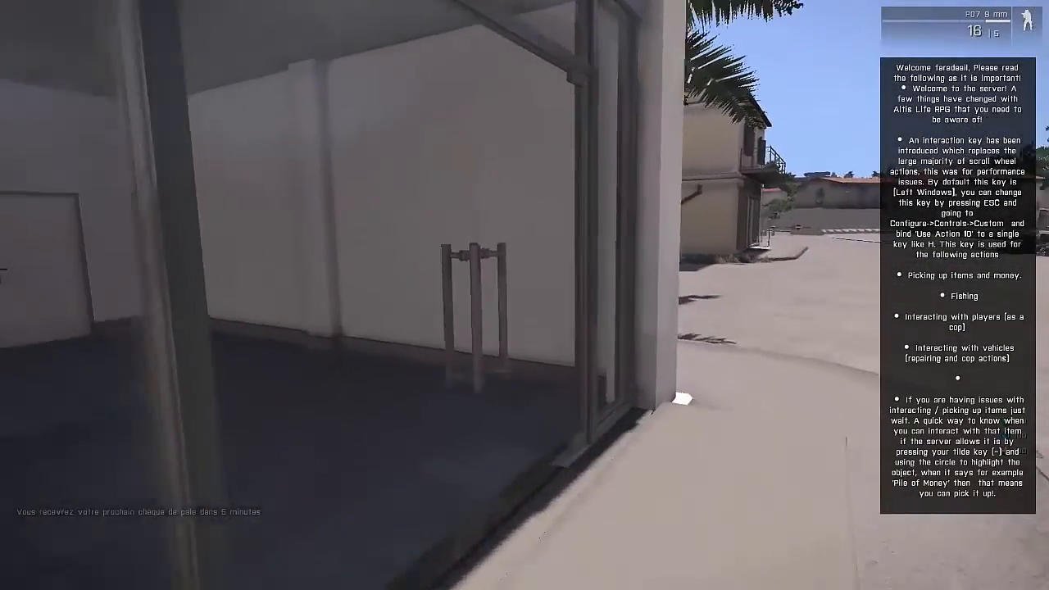
pyautogui.press('w')
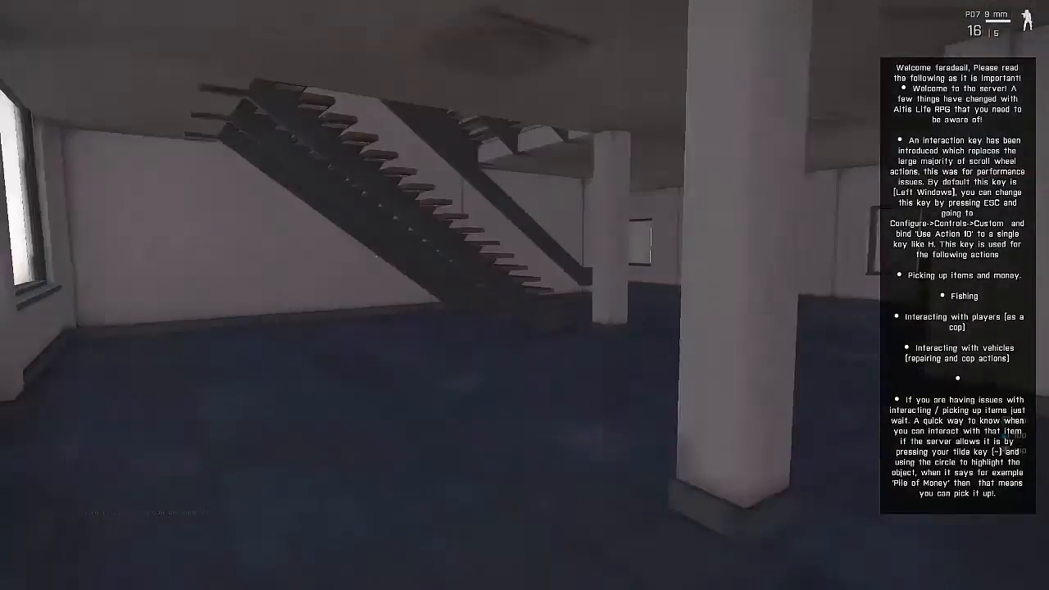
pyautogui.press('w')
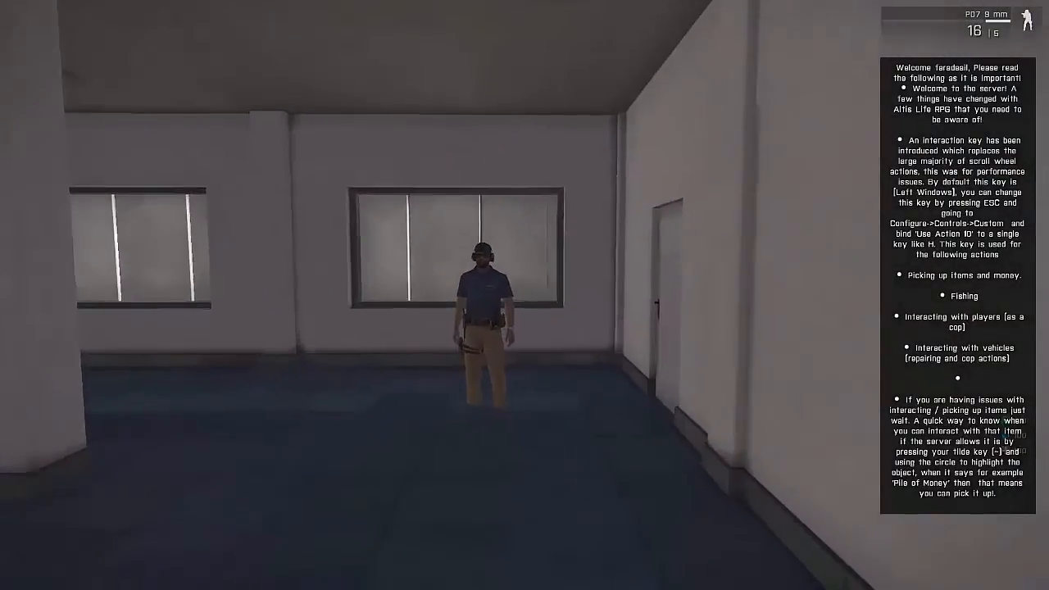
pyautogui.press('w')
pyautogui.scroll(-1, 555, 321)
pyautogui.scroll(1, 555, 321)
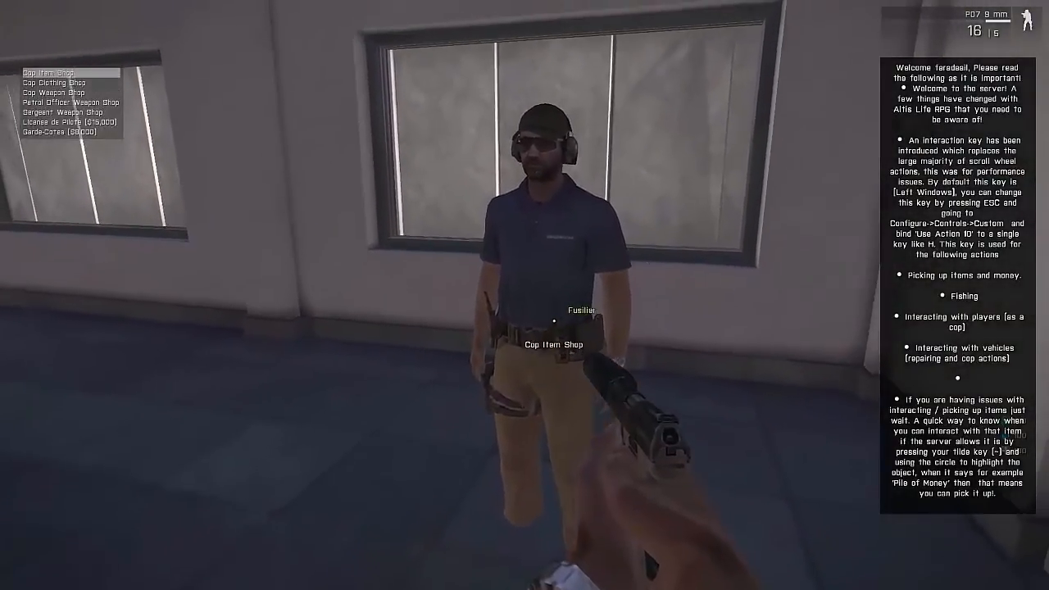
pyautogui.press('w')
pyautogui.scroll(-4, 573, 338)
pyautogui.scroll(4, 574, 338)
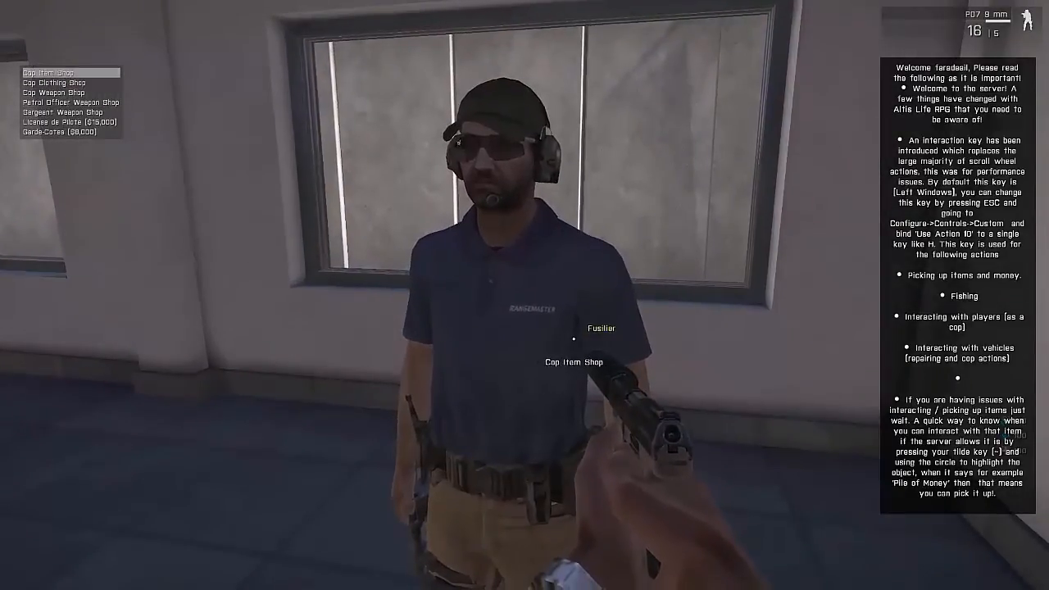
# Step: Buy the License de Pilote ($15,000) and the Garde-Cotes licence ($8,000) from the officer
pyautogui.scroll(-5, 573, 338)
pyautogui.scroll(-1, 573, 338)
pyautogui.scroll(1, 574, 338)
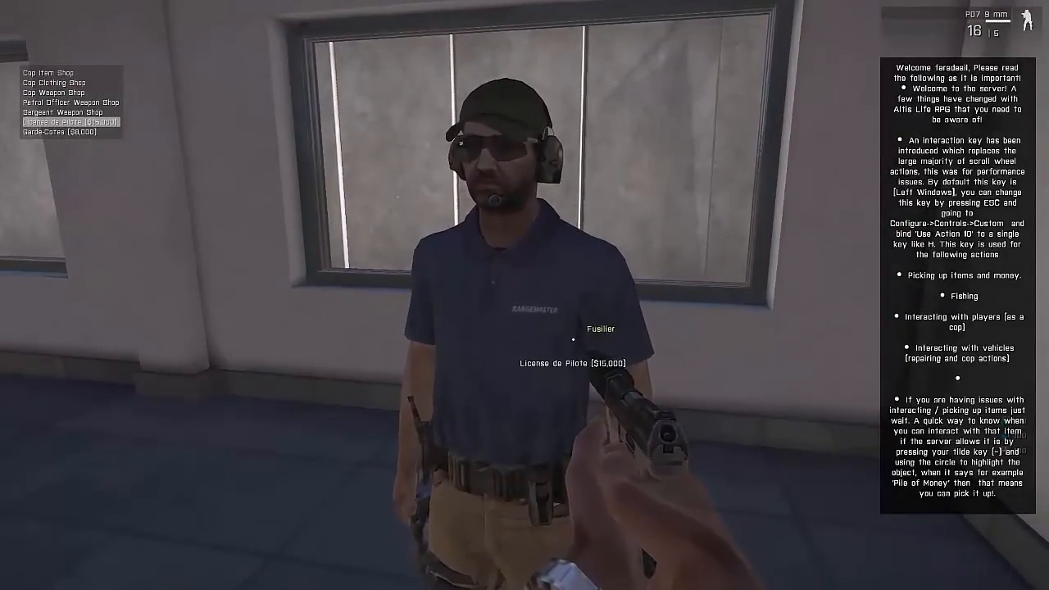
pyautogui.middleClick(573, 337)
pyautogui.scroll(-5, 573, 338)
pyautogui.middleClick(573, 337)
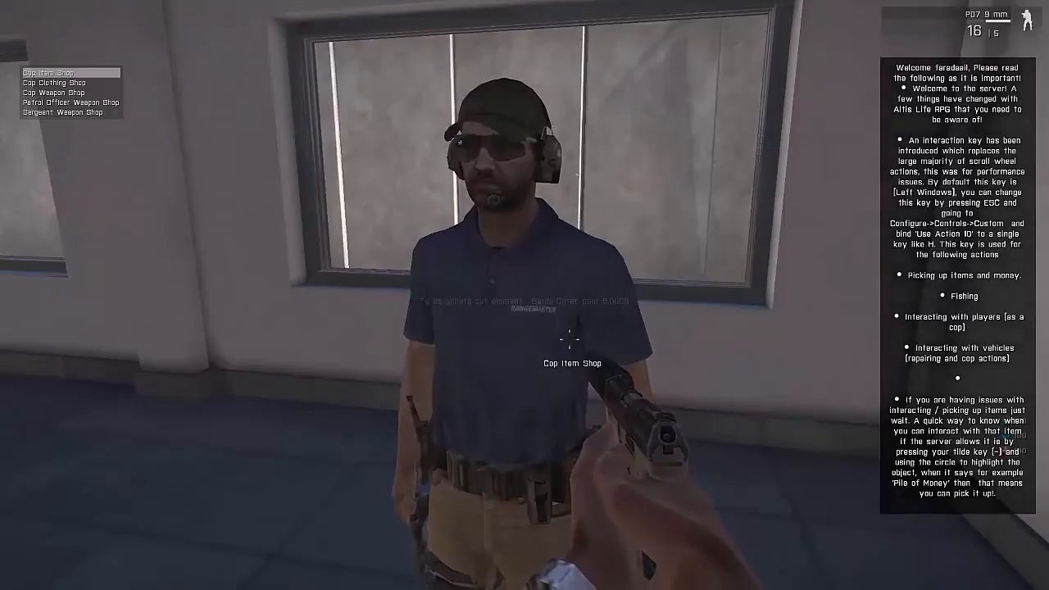
# Step: Open the Cop Clothing Shop, preview Vieux treillis (MTP), Treillis (MTP) (T-shirt) and Cop Uniform, and close the shop
pyautogui.scroll(-1, 574, 338)
pyautogui.scroll(-1, 574, 338)
pyautogui.scroll(1, 574, 338)
pyautogui.middleClick(573, 338)
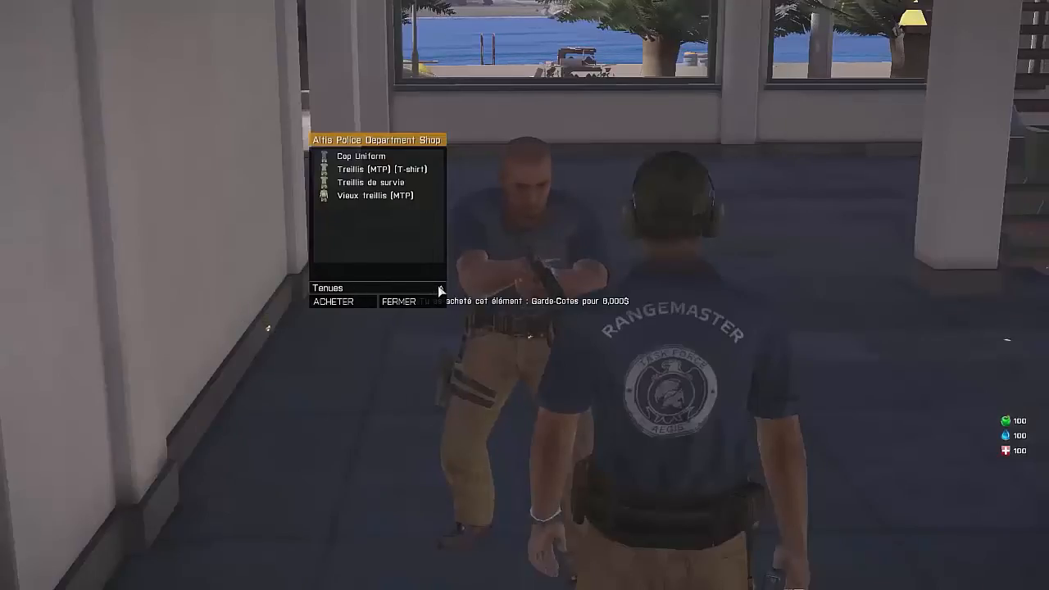
pyautogui.click(365, 194)
pyautogui.click(361, 169)
pyautogui.click(359, 156)
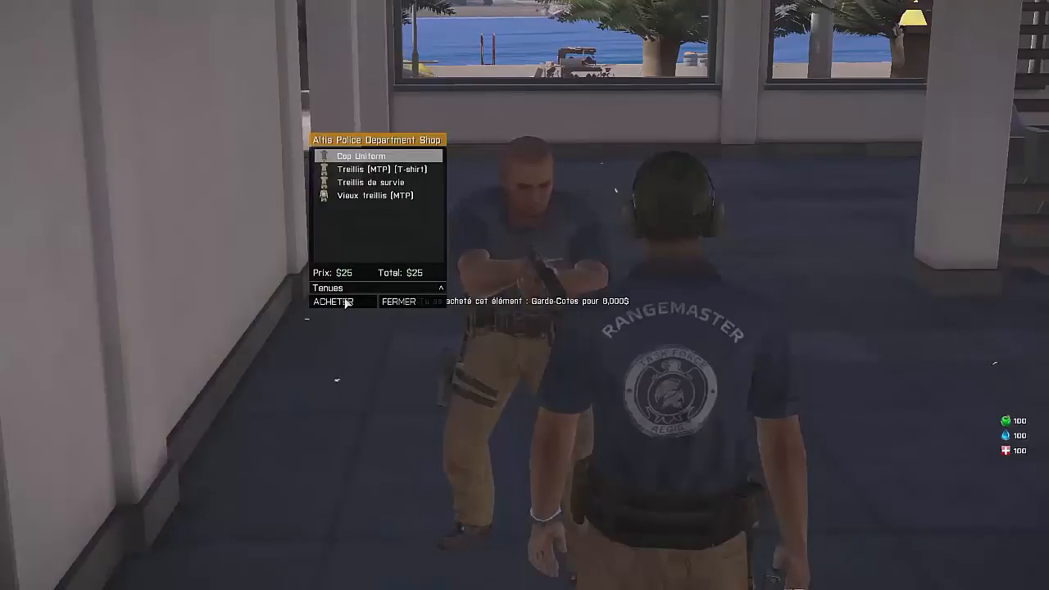
pyautogui.click(409, 301)
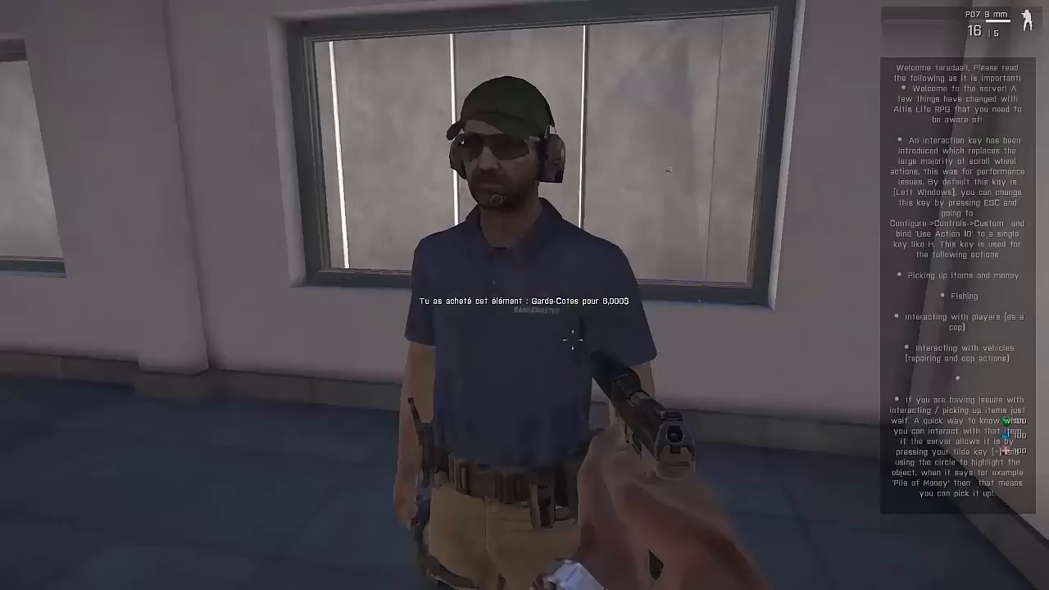
# Step: Explore the police headquarters, including its staircase and the large hall
pyautogui.press('w')
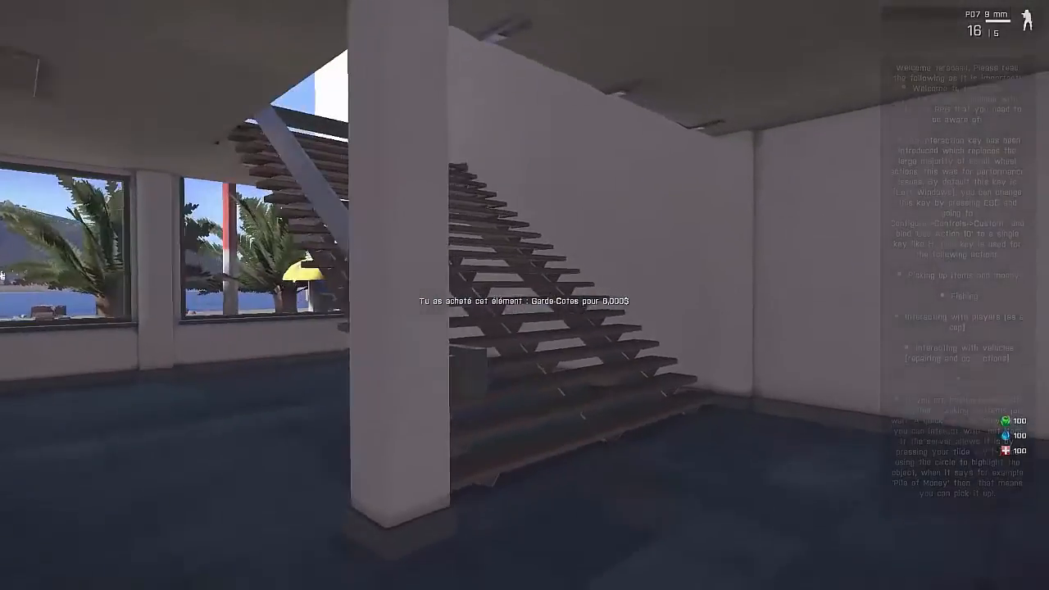
pyautogui.press('w')
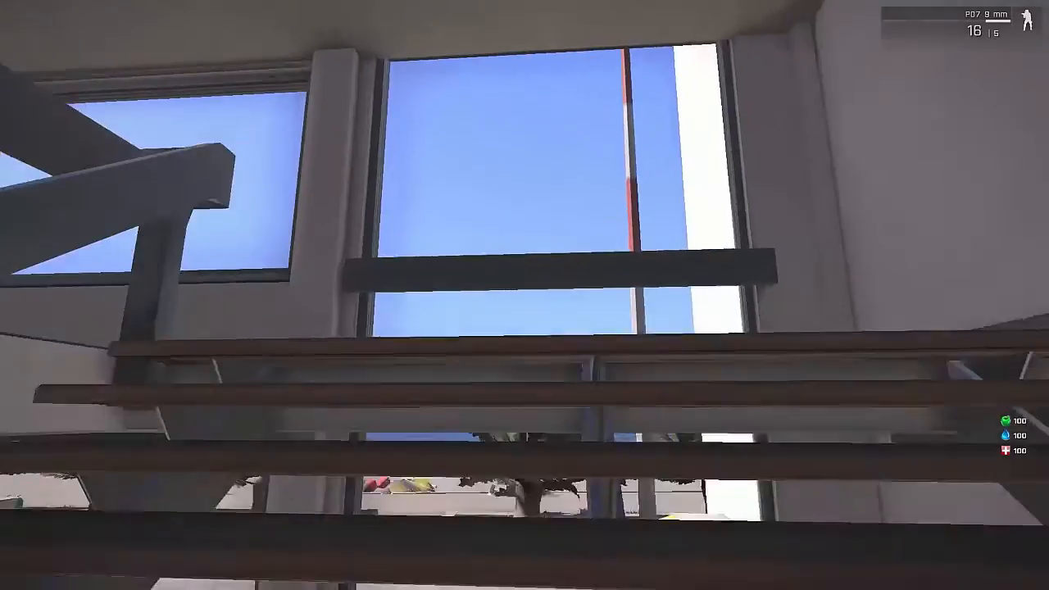
pyautogui.press('w')
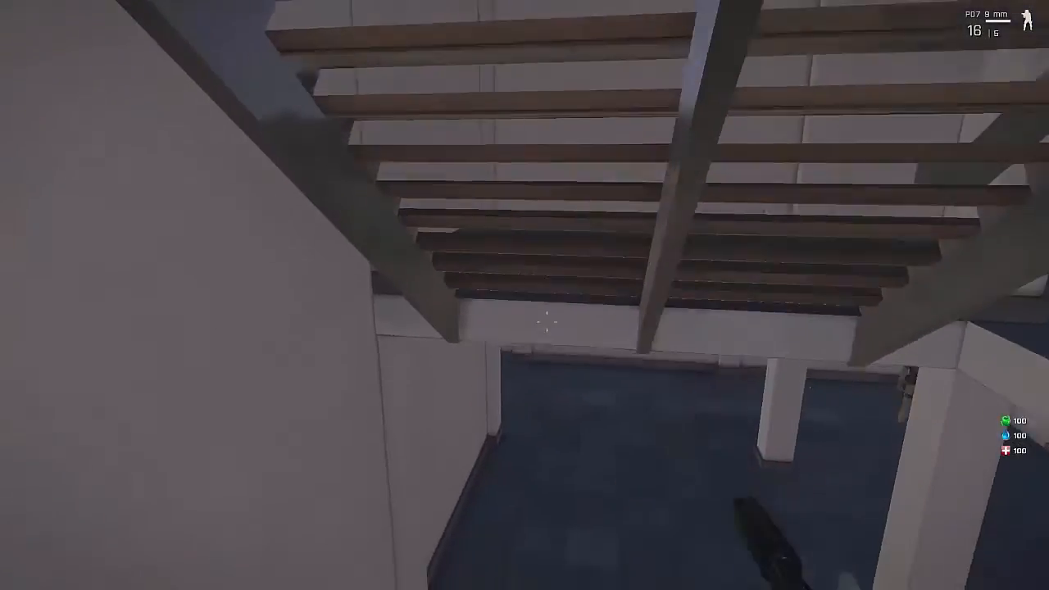
pyautogui.press('w')
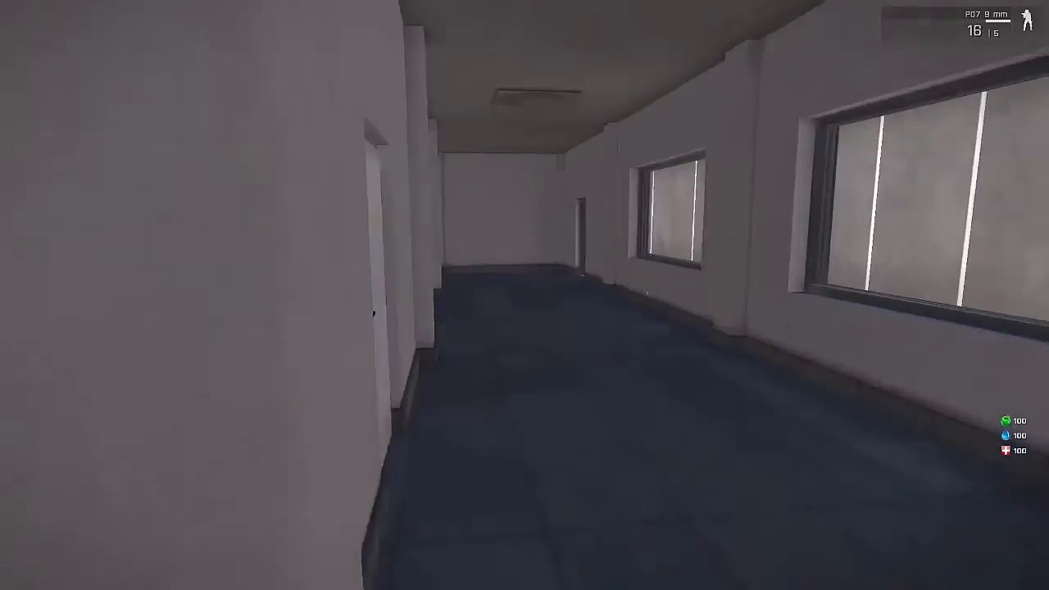
pyautogui.press('w')
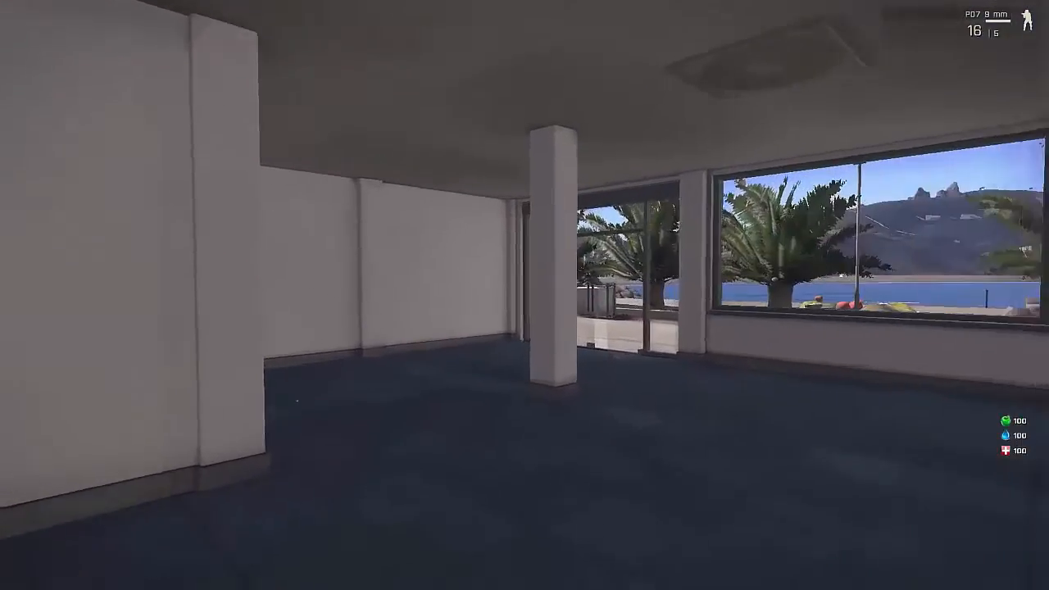
pyautogui.press('w')
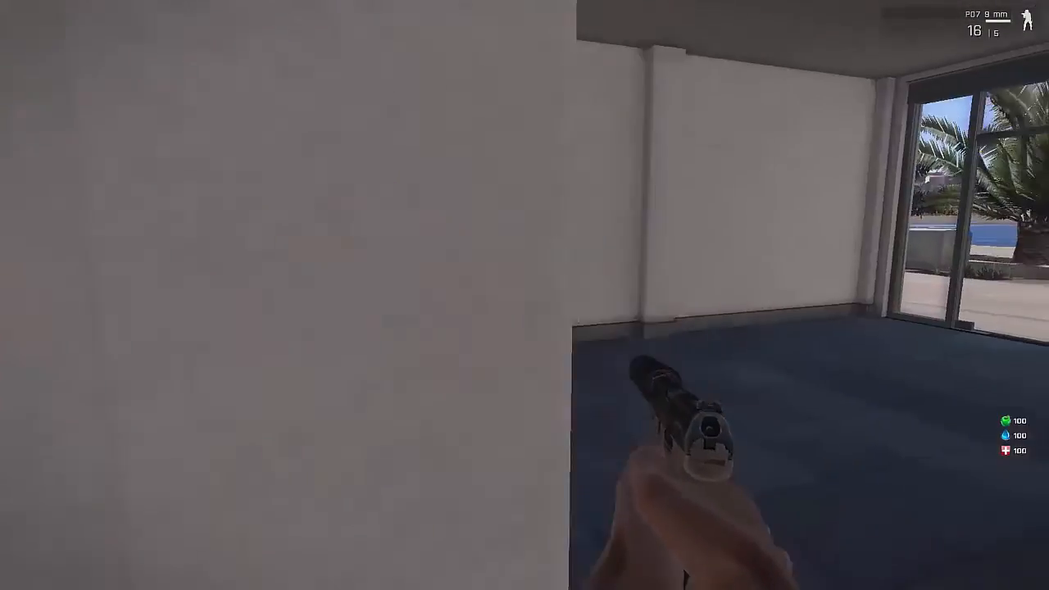
# Step: Open the closed door in the headquarters, inspect the room with the desk and computer, and return to the doorway
pyautogui.press('w')
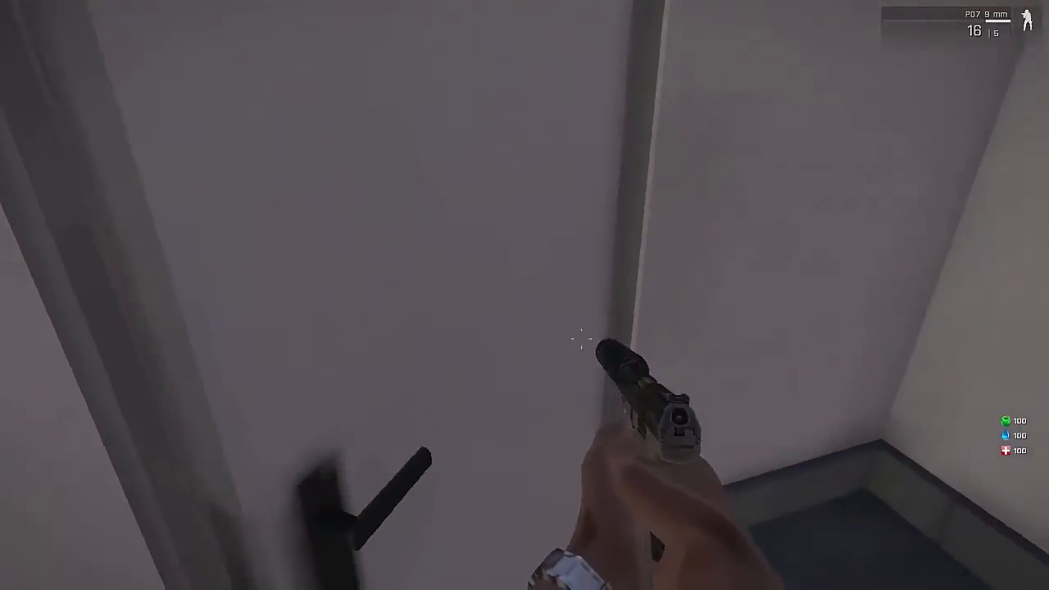
pyautogui.press('space')
pyautogui.press('w')
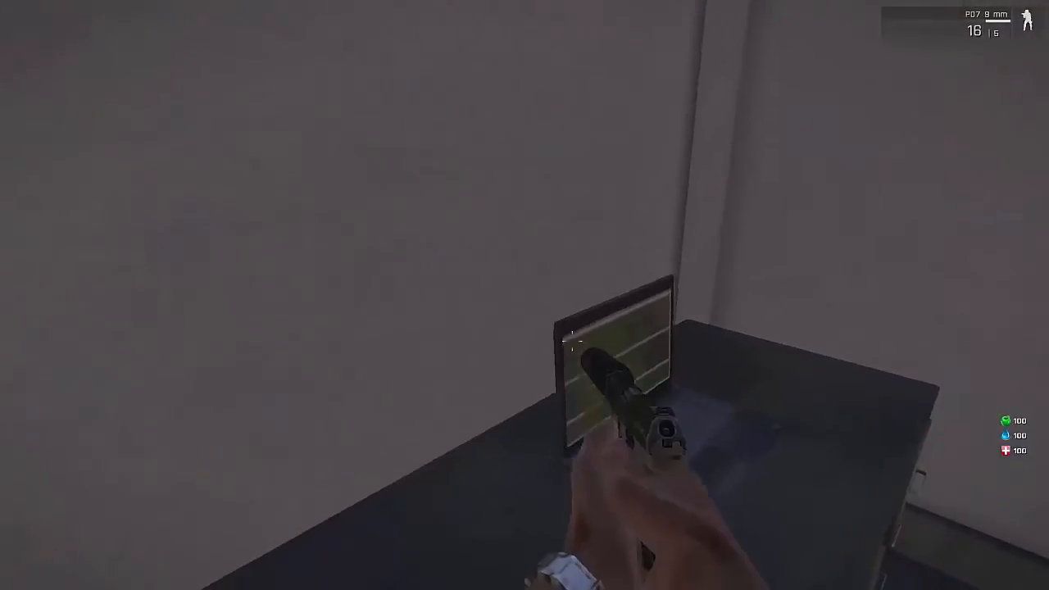
pyautogui.press('d')
pyautogui.press('w')
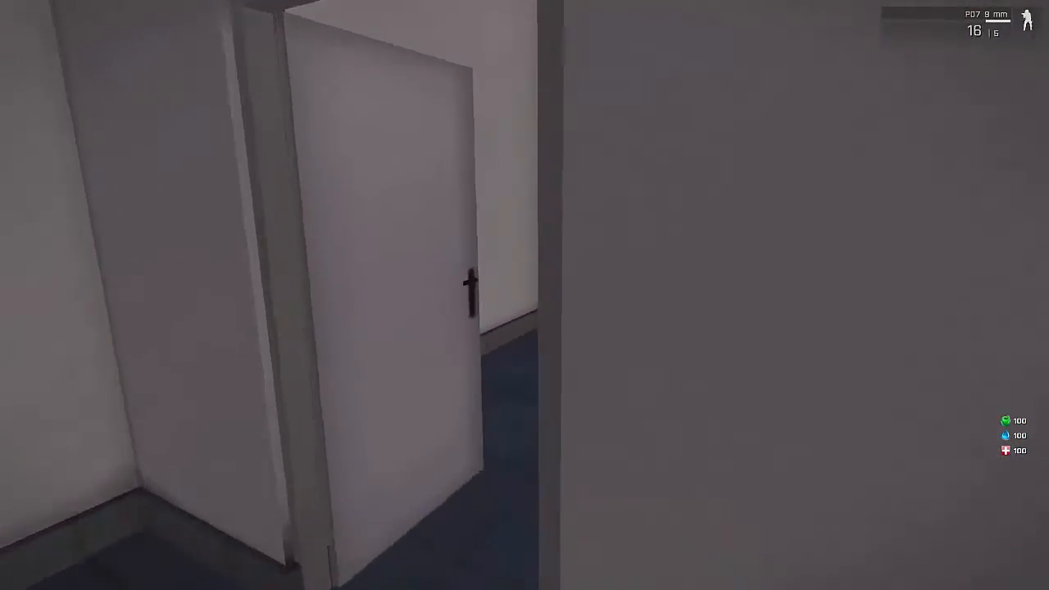
pyautogui.press('w')
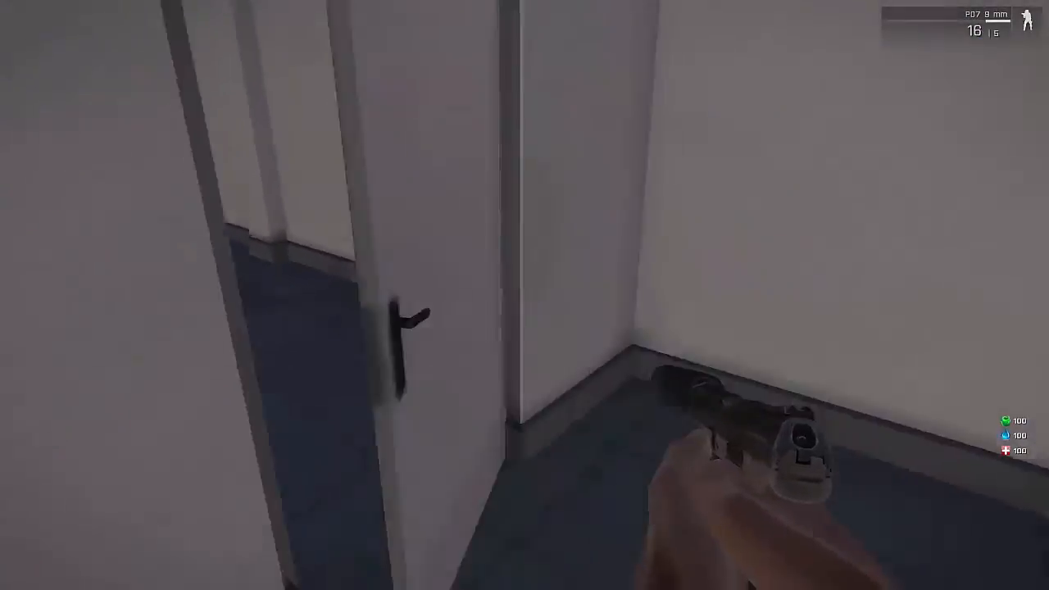
# Step: Leave the police headquarters and look around the street outside near the cash machine
pyautogui.press('w')
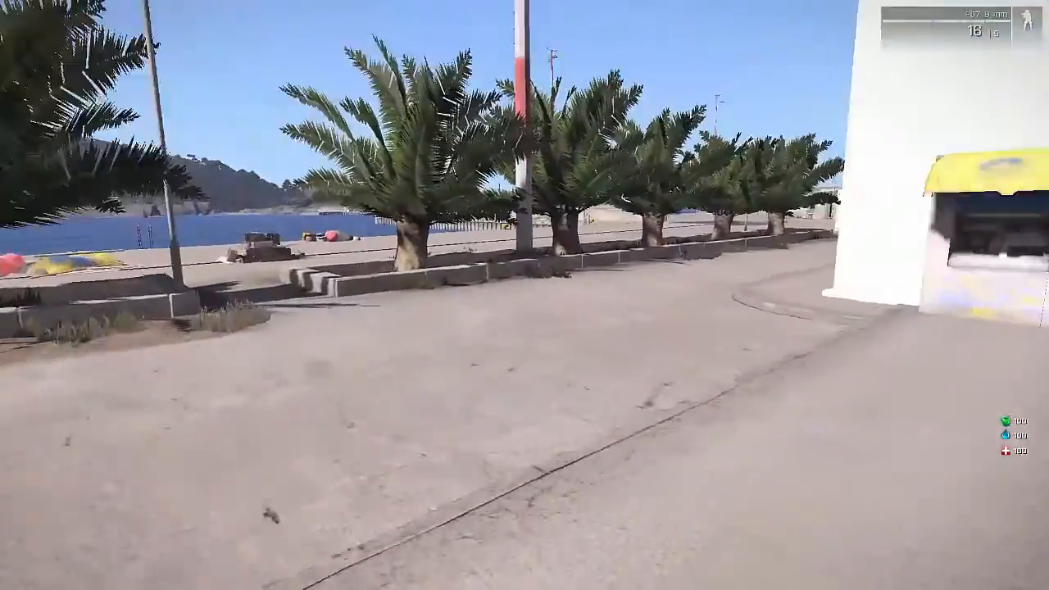
pyautogui.press('w')
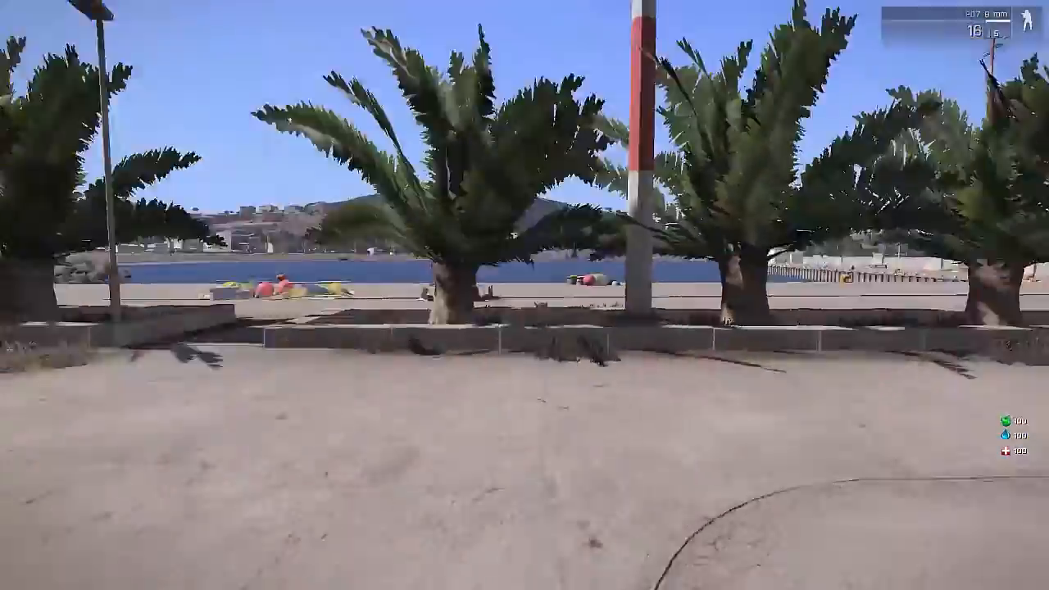
pyautogui.press('w')
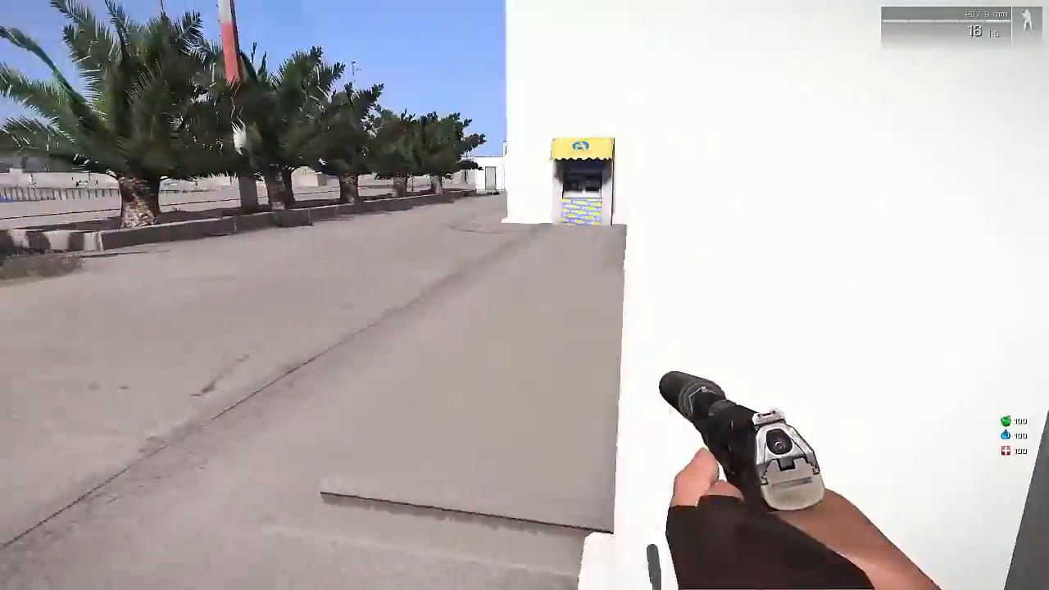
# Step: Walk along the headquarters to the Cop Vehicle Store vendor and buy the SUV for $30,000 from the vehicle shop
pyautogui.press('w')
pyautogui.press('w')
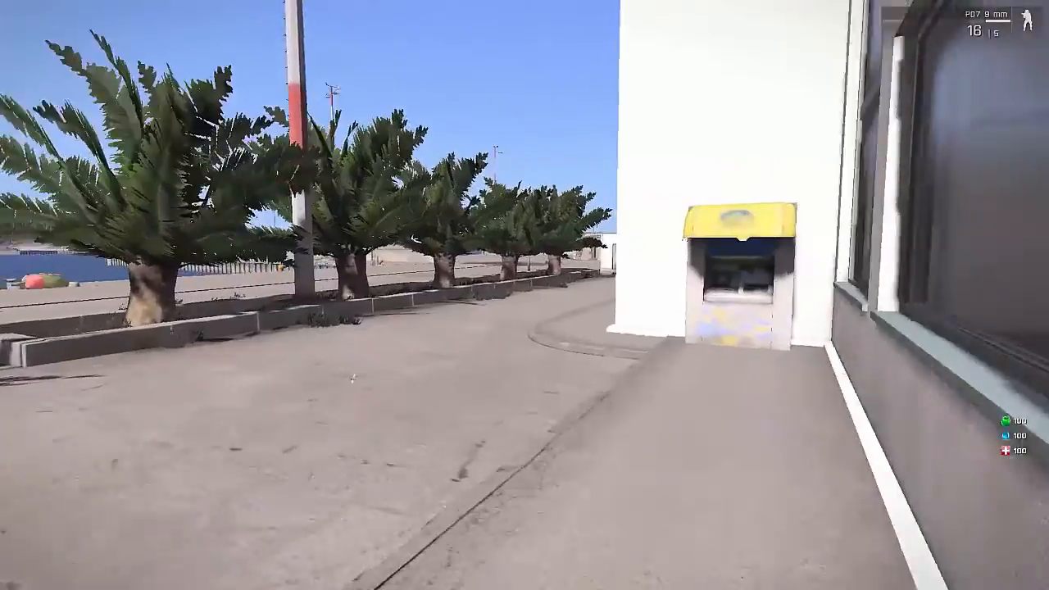
pyautogui.press('w')
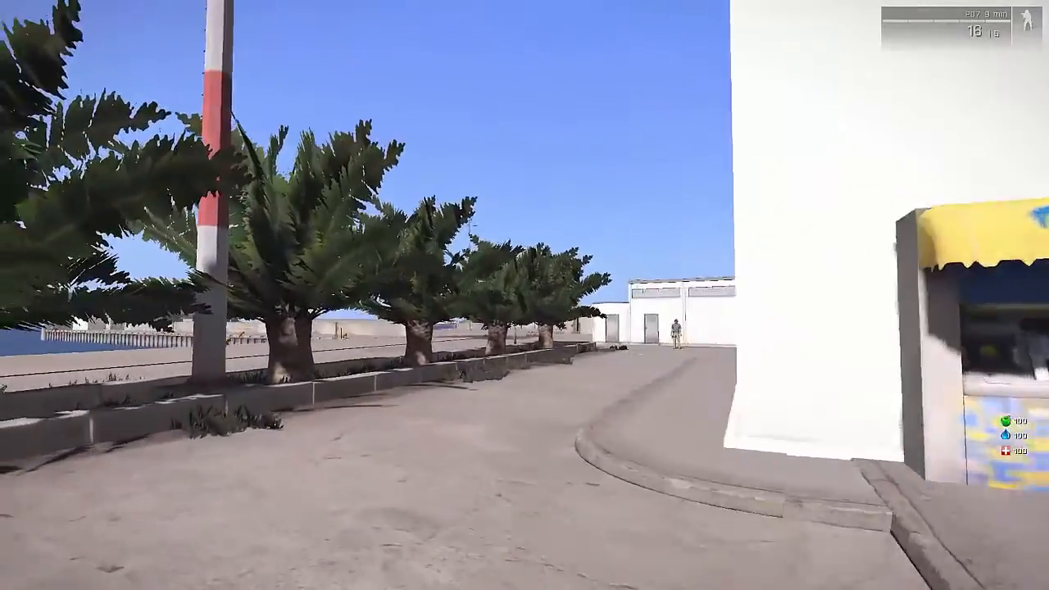
pyautogui.press('w')
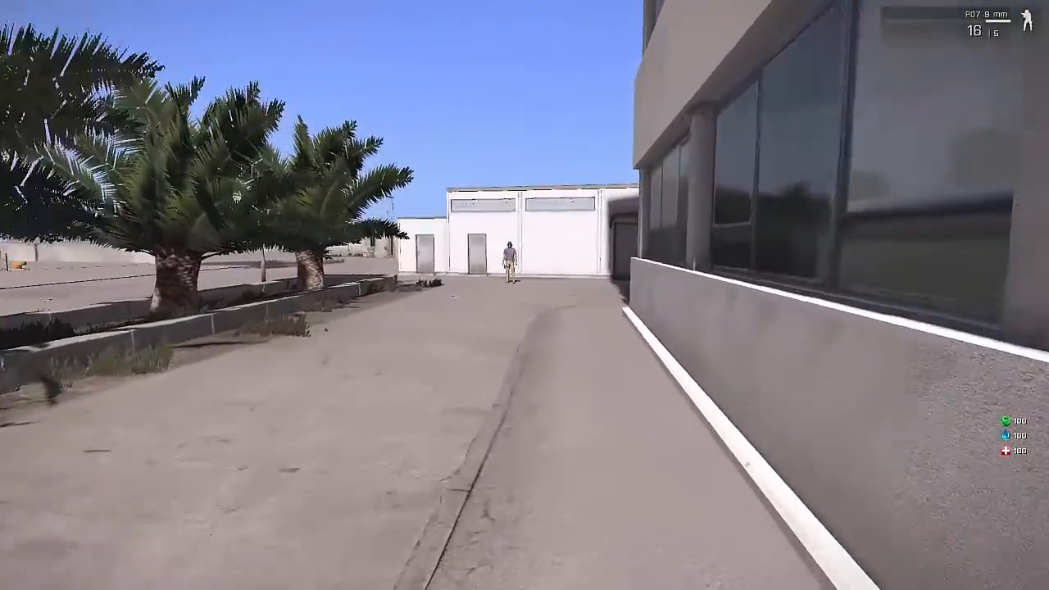
pyautogui.press('w')
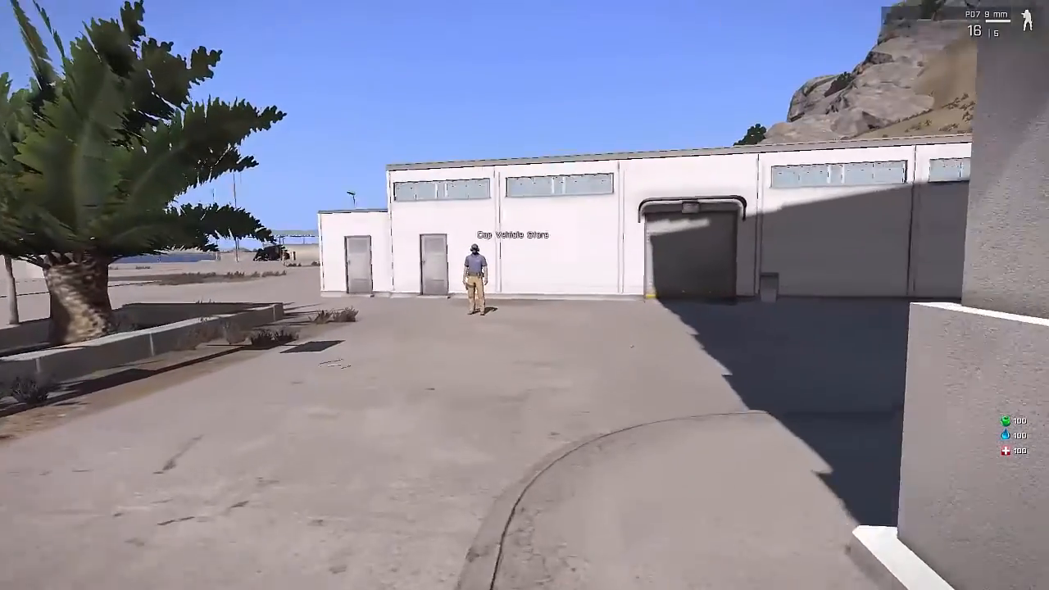
pyautogui.press('w')
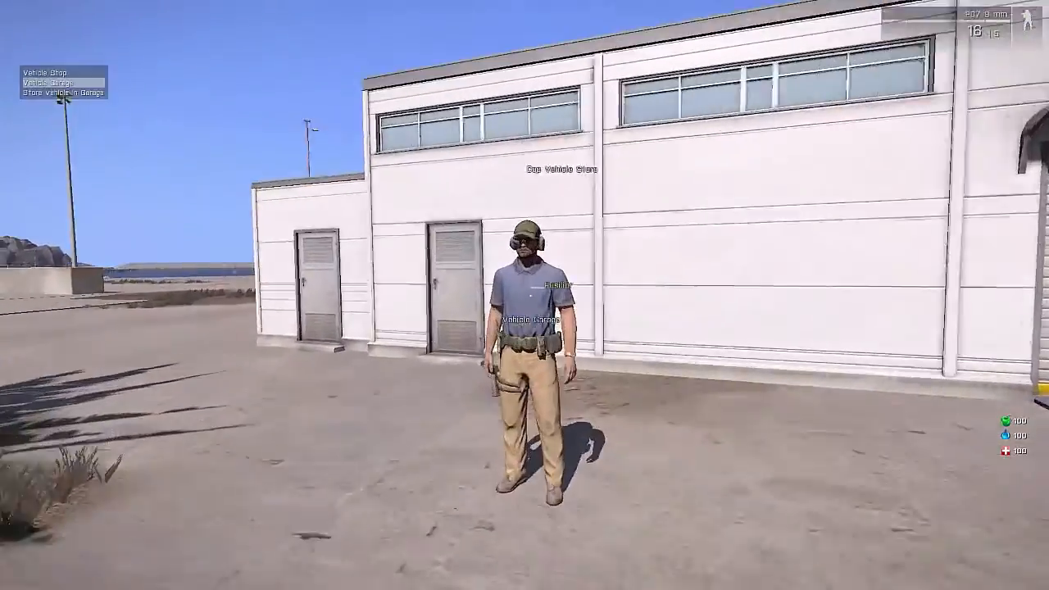
pyautogui.press('space')
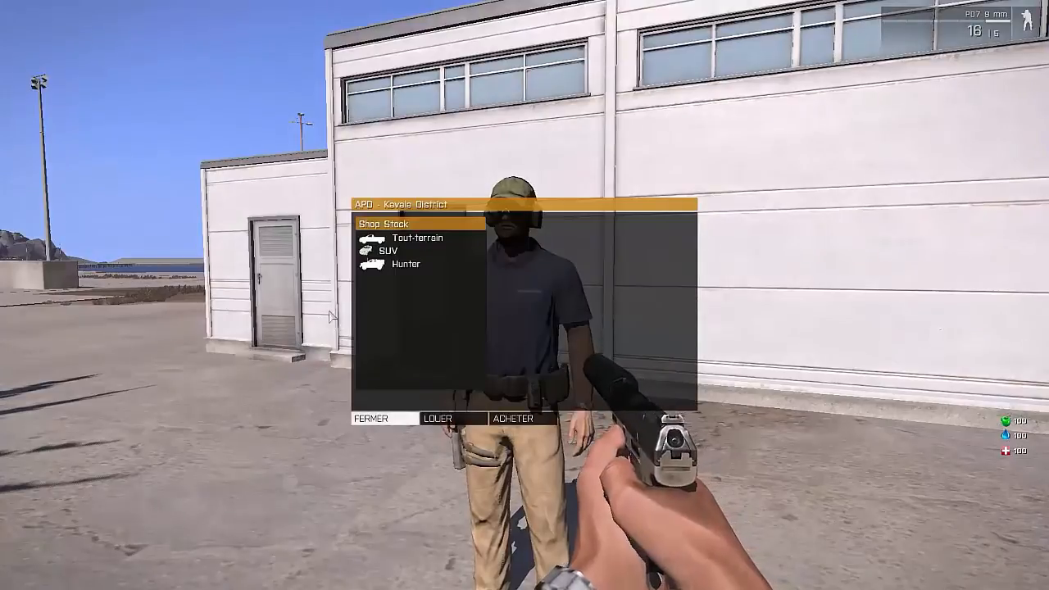
pyautogui.click(376, 418)
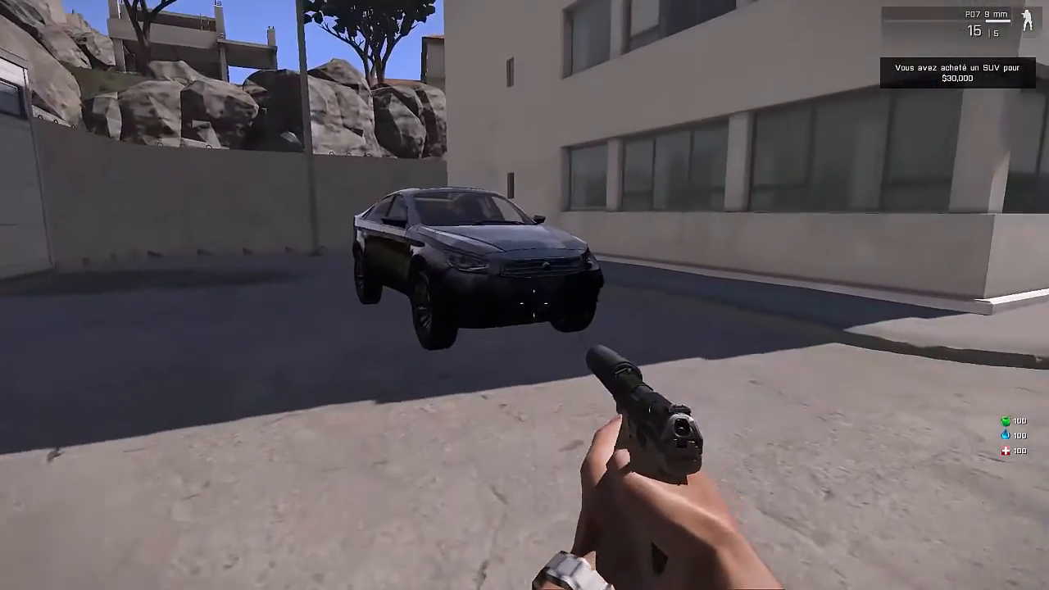
# Step: Board the purchased SUV as driver, drive it past the headquarters and stop at the closed red-and-white barrier in the concrete wall
pyautogui.press('w')
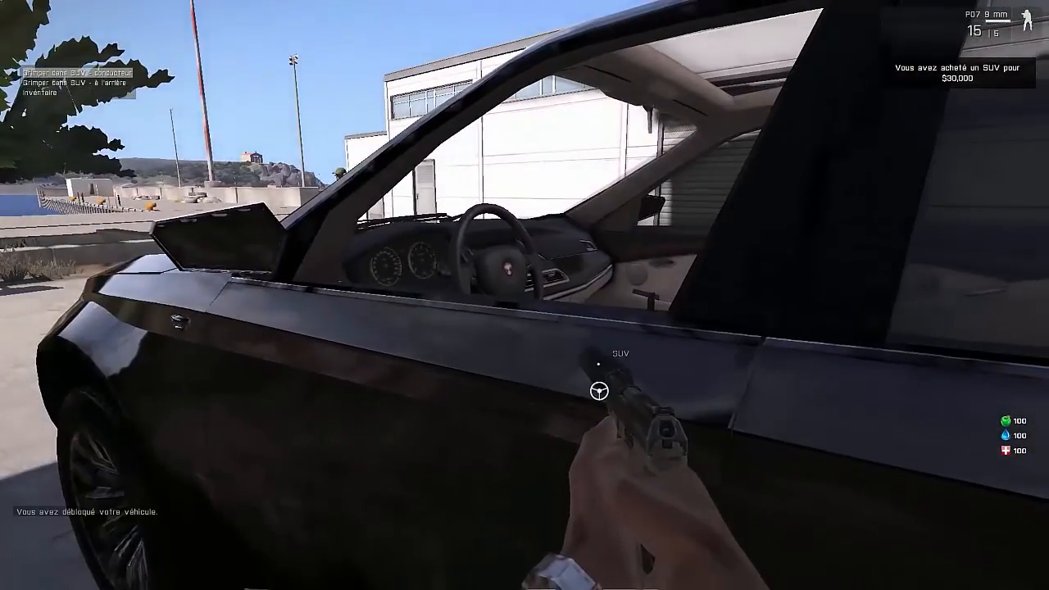
pyautogui.press('Return')
pyautogui.press('KP_Enter')
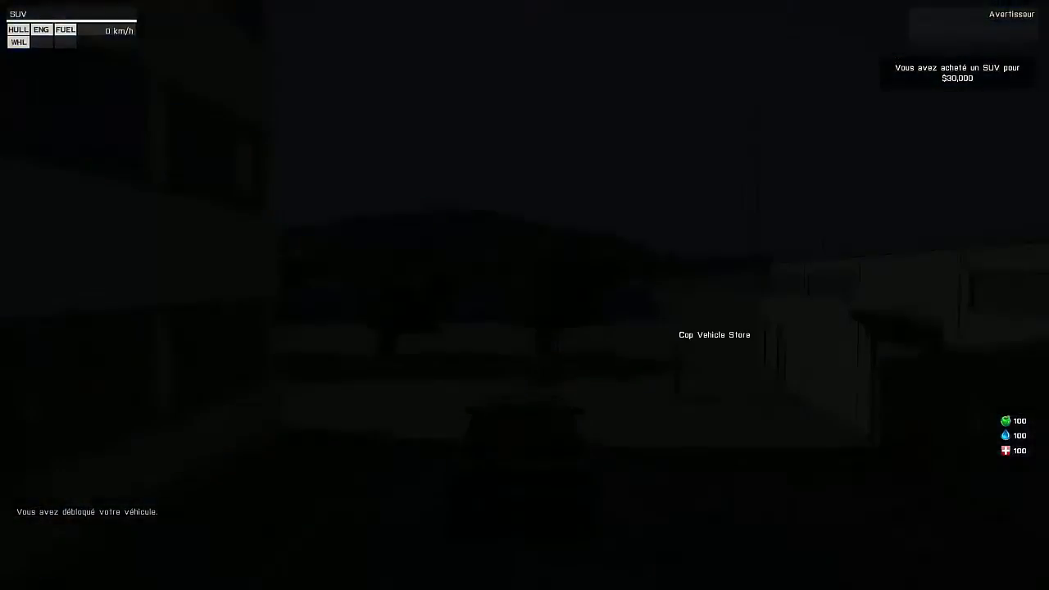
pyautogui.press('w')
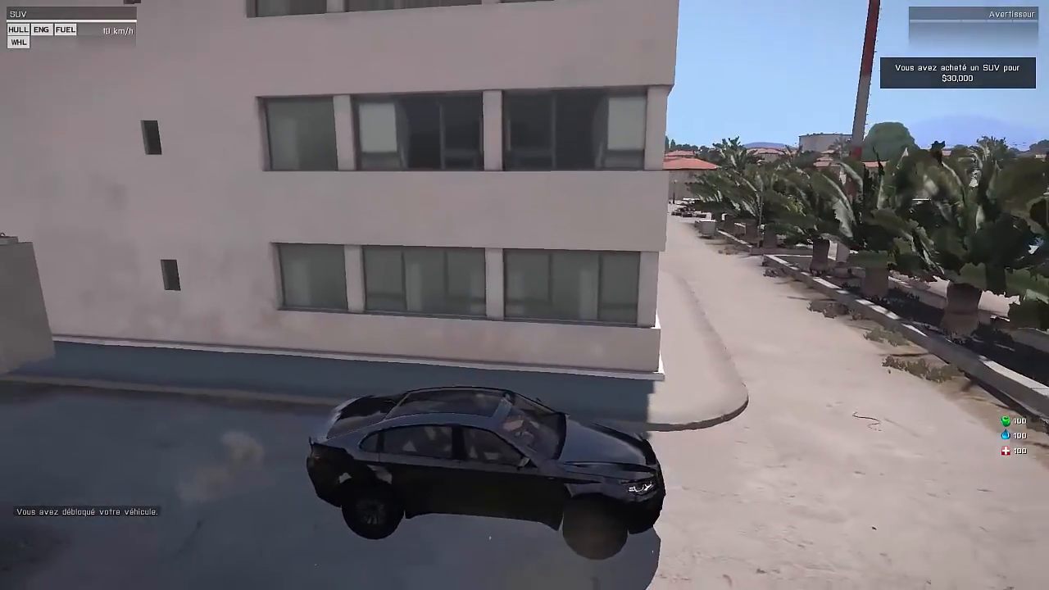
pyautogui.press('a')
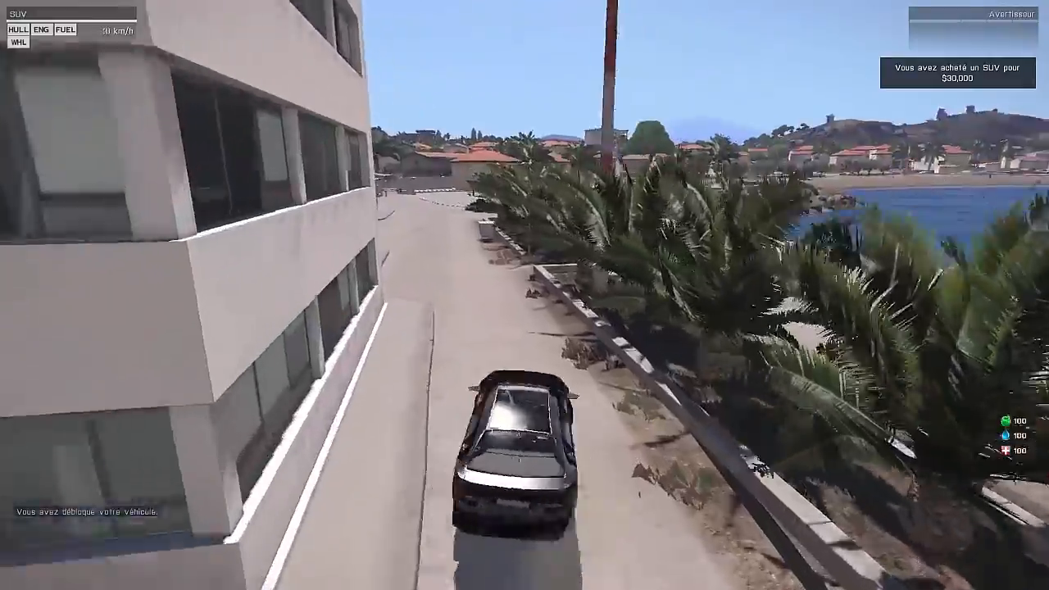
pyautogui.press('d')
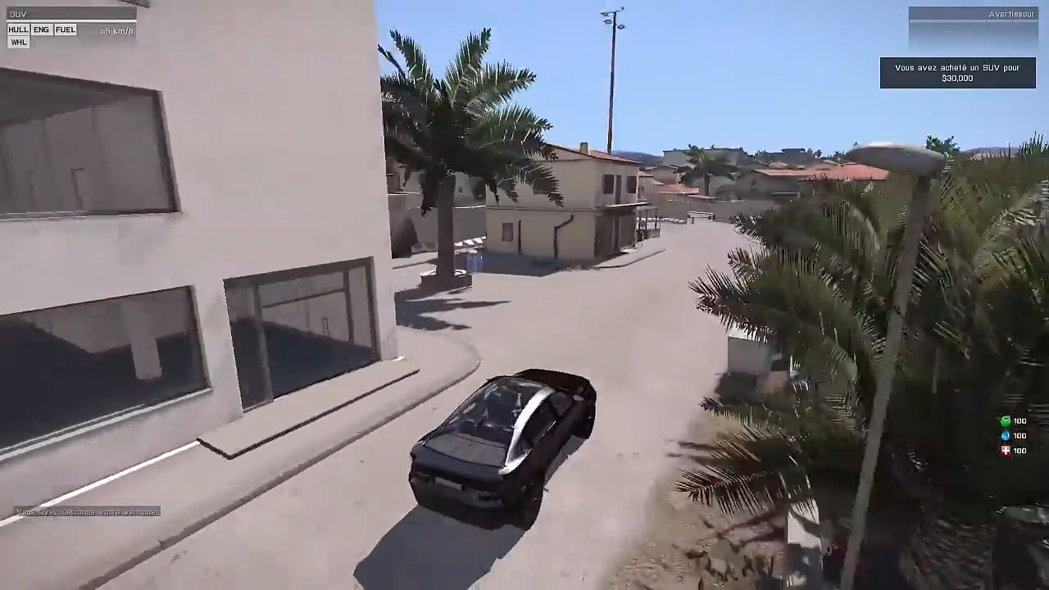
pyautogui.press('w')
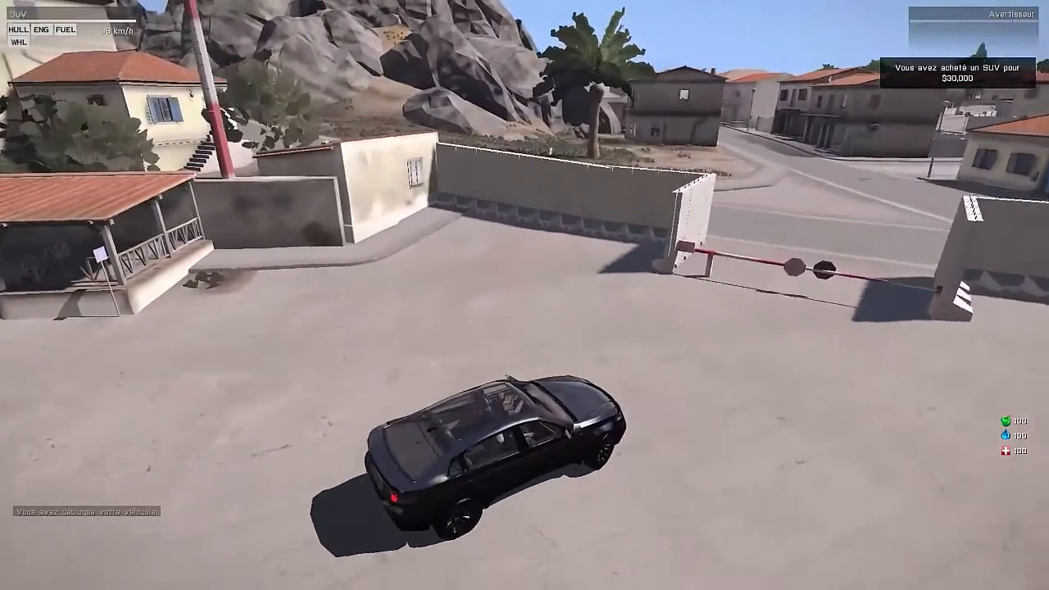
pyautogui.press('s')
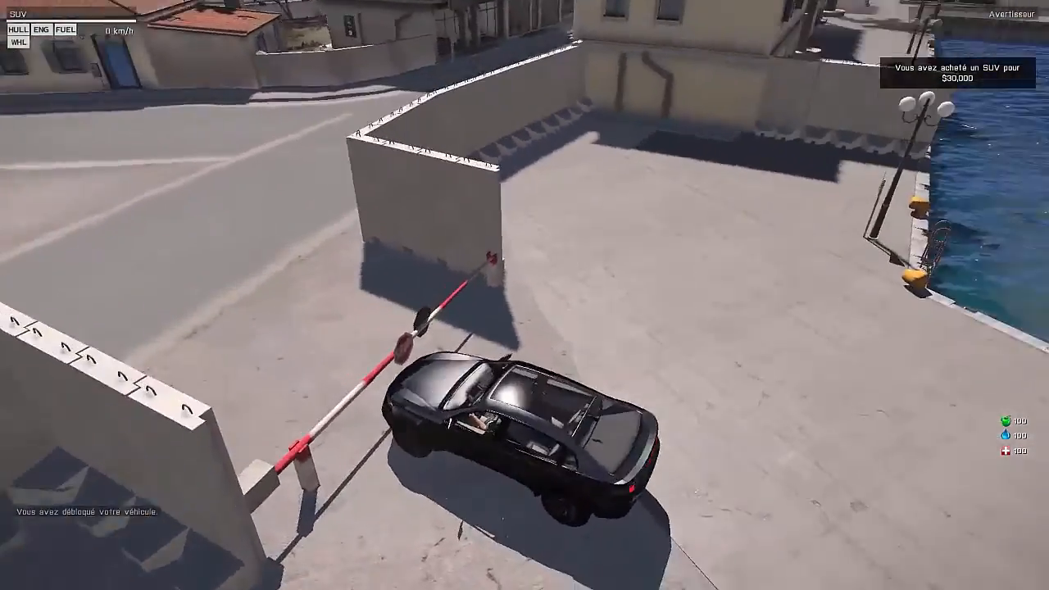
# Step: Get out of the SUV and open the barrier at the compound gate
pyautogui.press('v')
pyautogui.press('w')
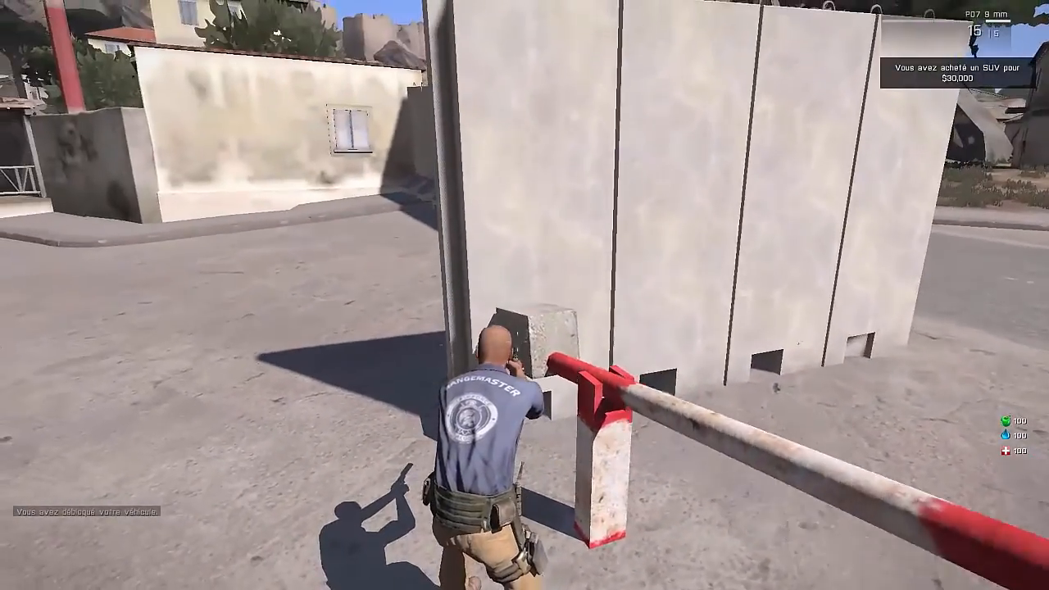
pyautogui.press('w')
pyautogui.press('space')
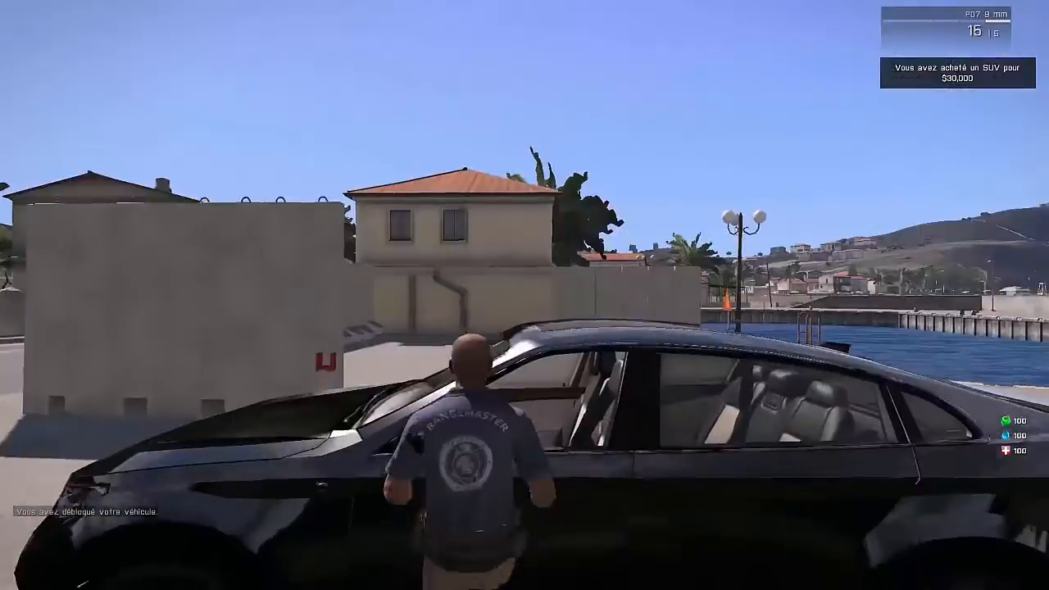
# Step: Get back into the SUV, drive it through the opened gate and turn around at the road junction outside
pyautogui.press('w')
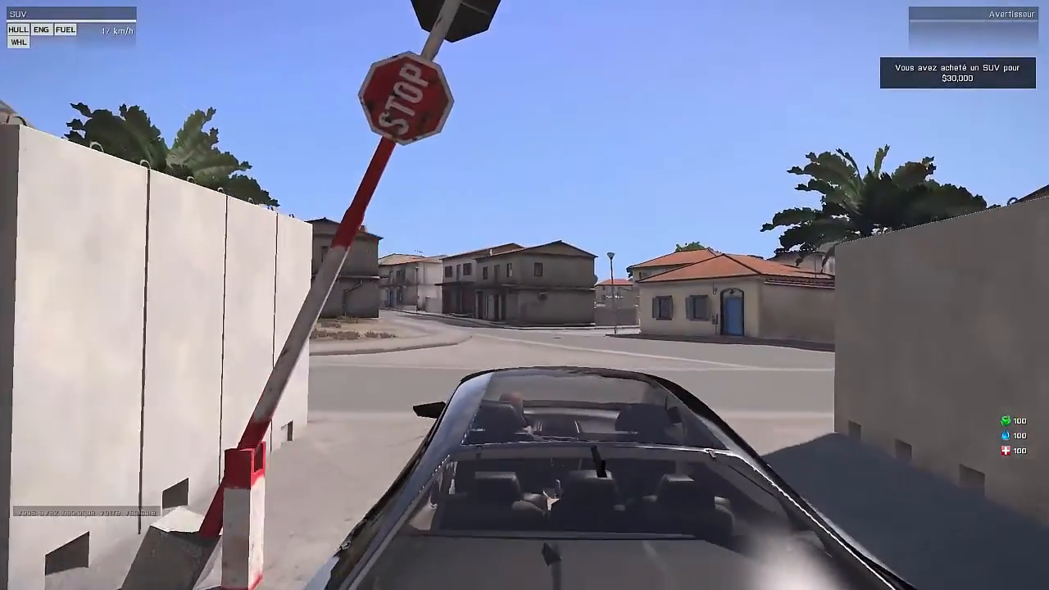
pyautogui.press('w')
pyautogui.press('a')
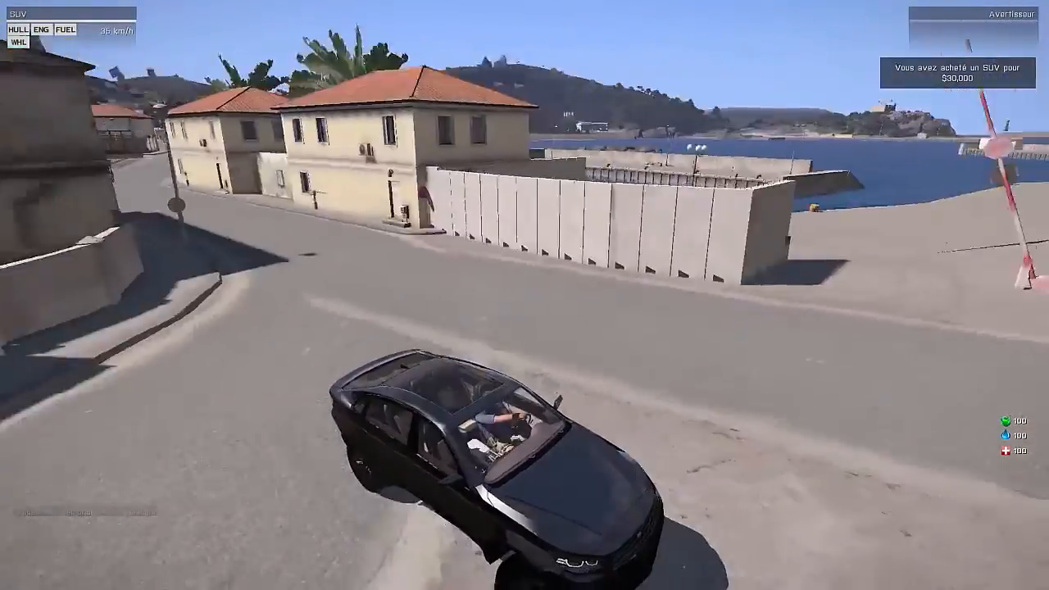
pyautogui.press('a')
pyautogui.press('s')
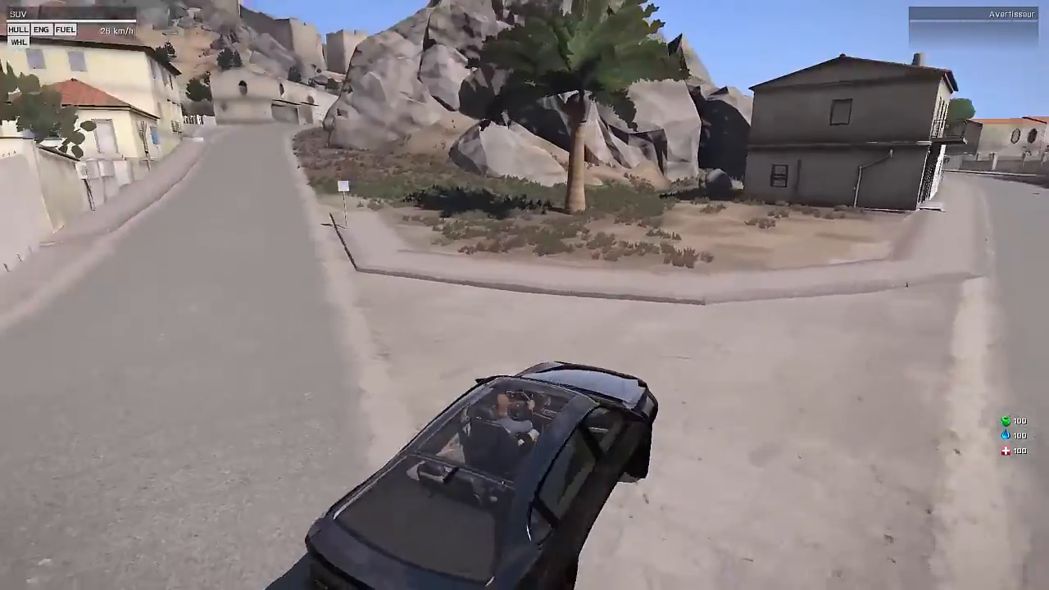
pyautogui.press('a')
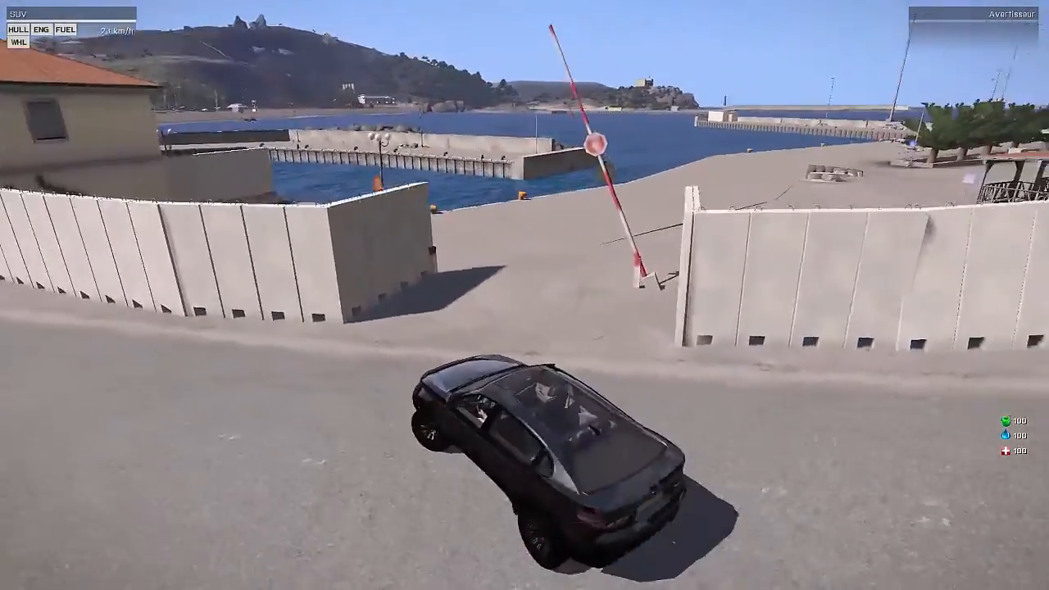
# Step: Drive the SUV back through the gate and along the quay, circling the debris piles near the palm trees
pyautogui.press('d')
pyautogui.press('w')
pyautogui.press('a')
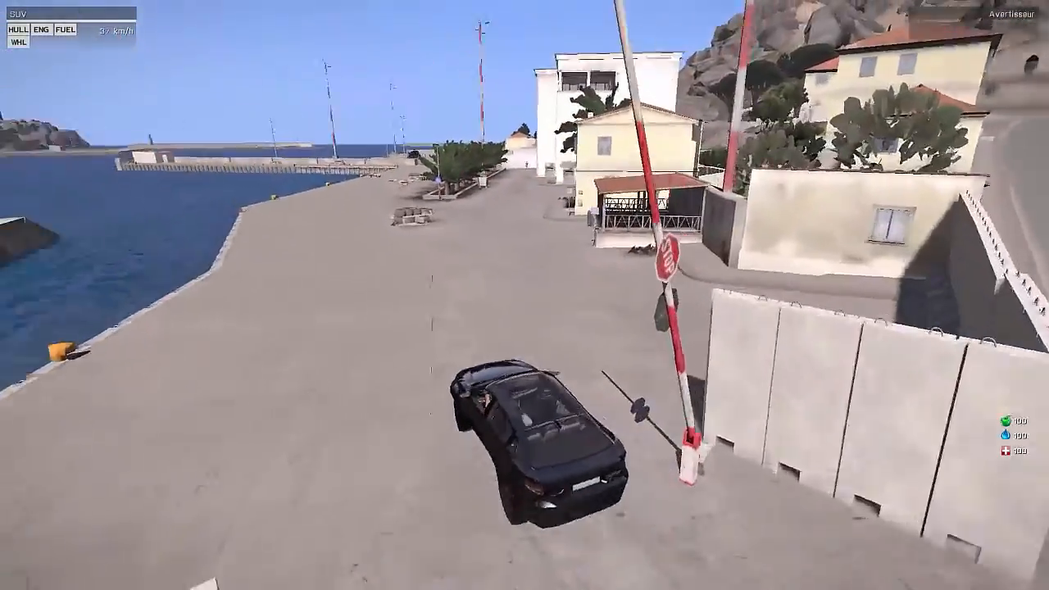
pyautogui.press('w')
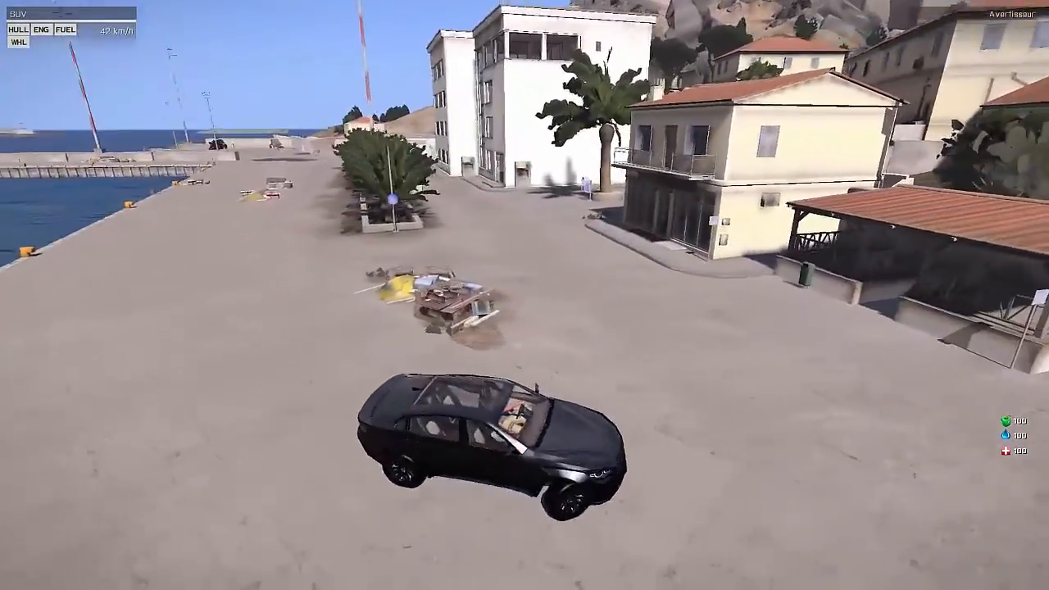
pyautogui.press('d')
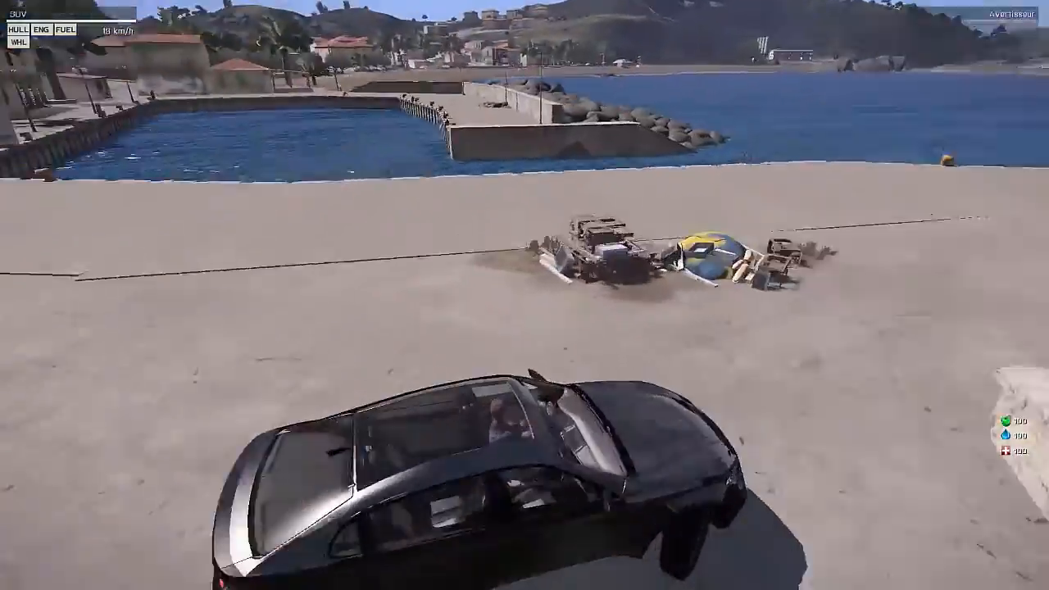
pyautogui.press('w')
pyautogui.press('d')
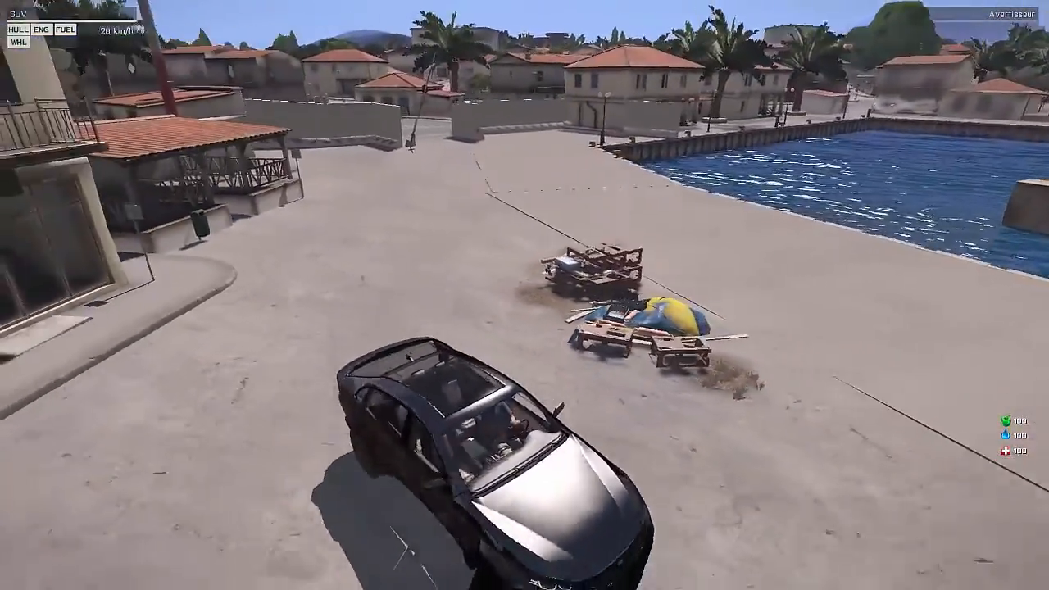
pyautogui.press('a')
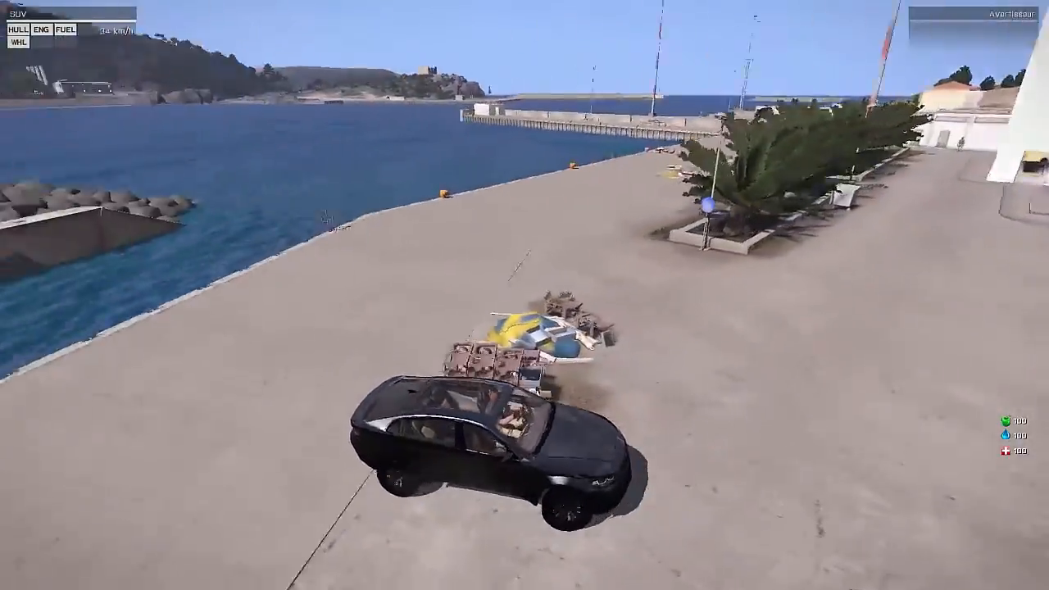
# Step: Park and leave the SUV near the headquarters, check the player's inventory and close it
pyautogui.press('d')
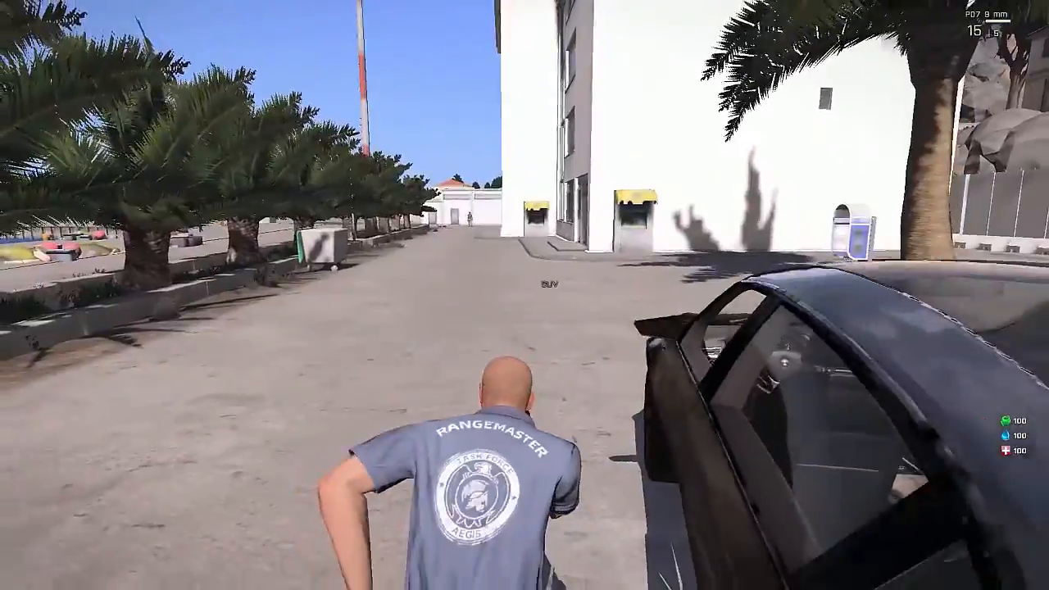
pyautogui.press('i')
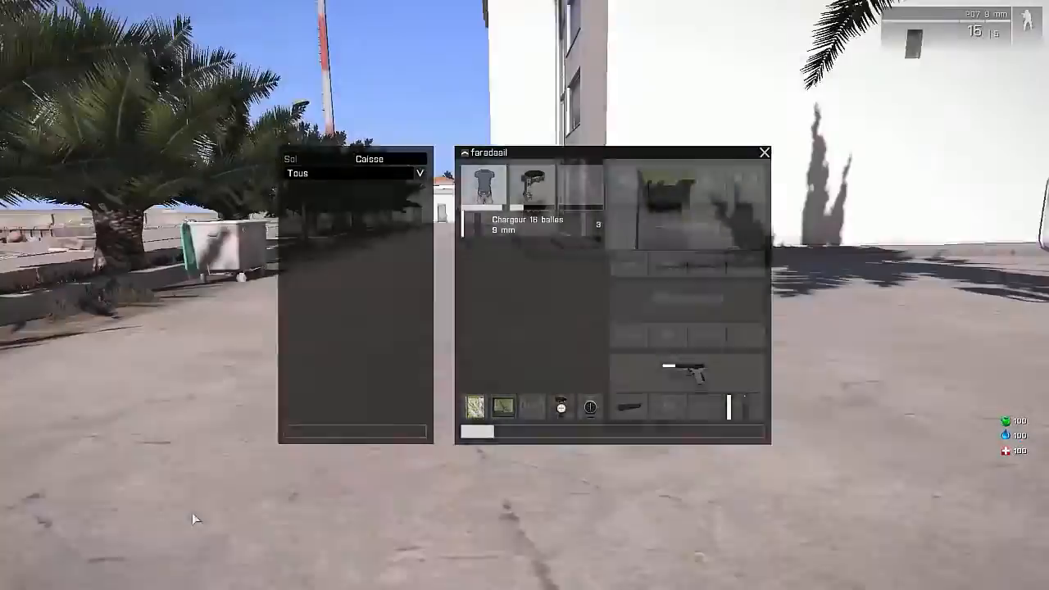
pyautogui.press('Escape')
# Step: Walk to the cash machine beside the headquarters, check the bank account, try to withdraw money and close the account window
pyautogui.press('w')
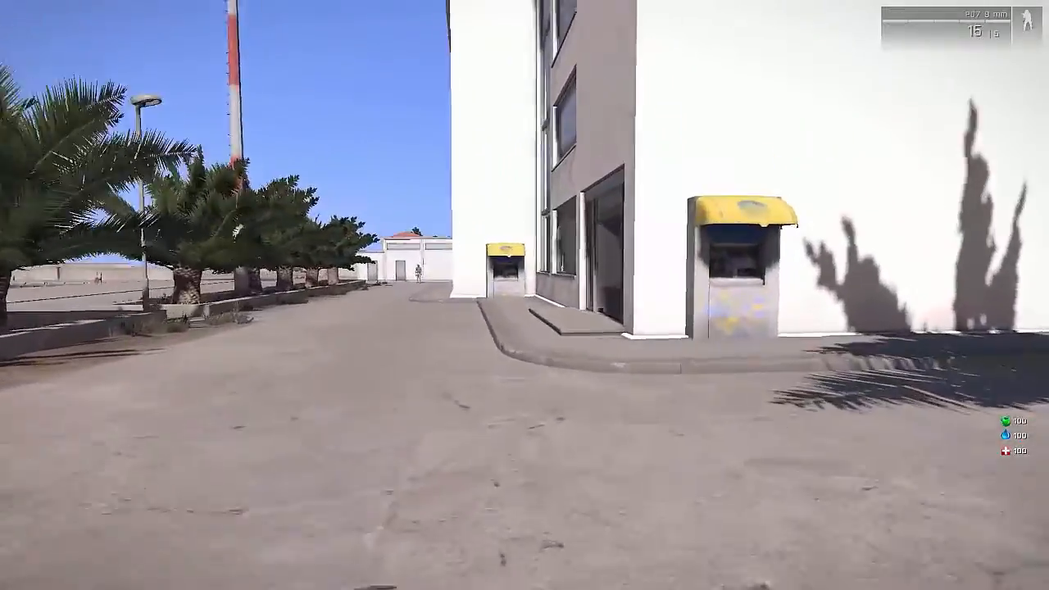
pyautogui.press('w')
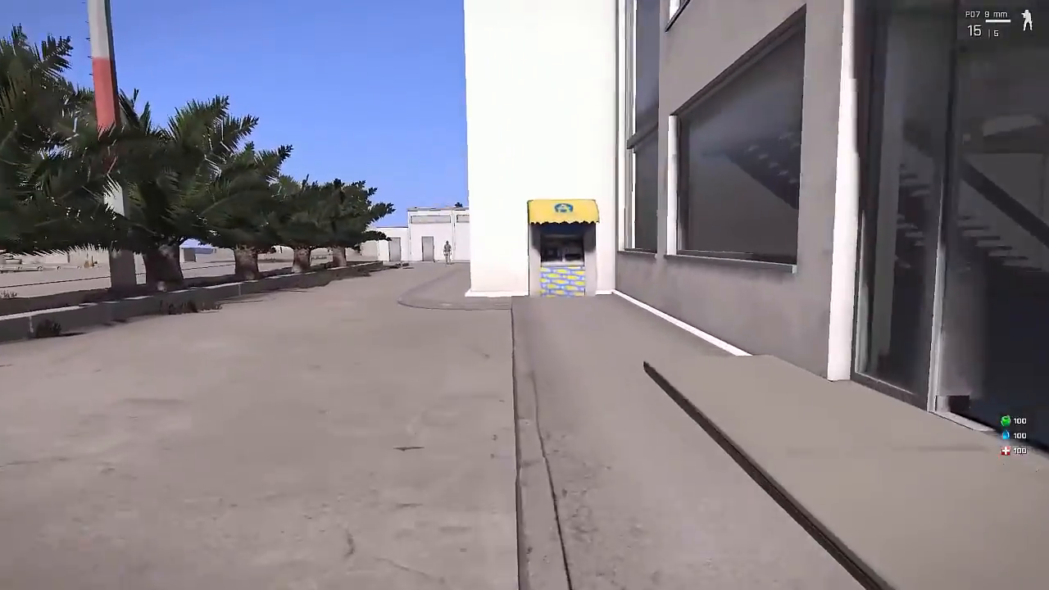
pyautogui.press('w')
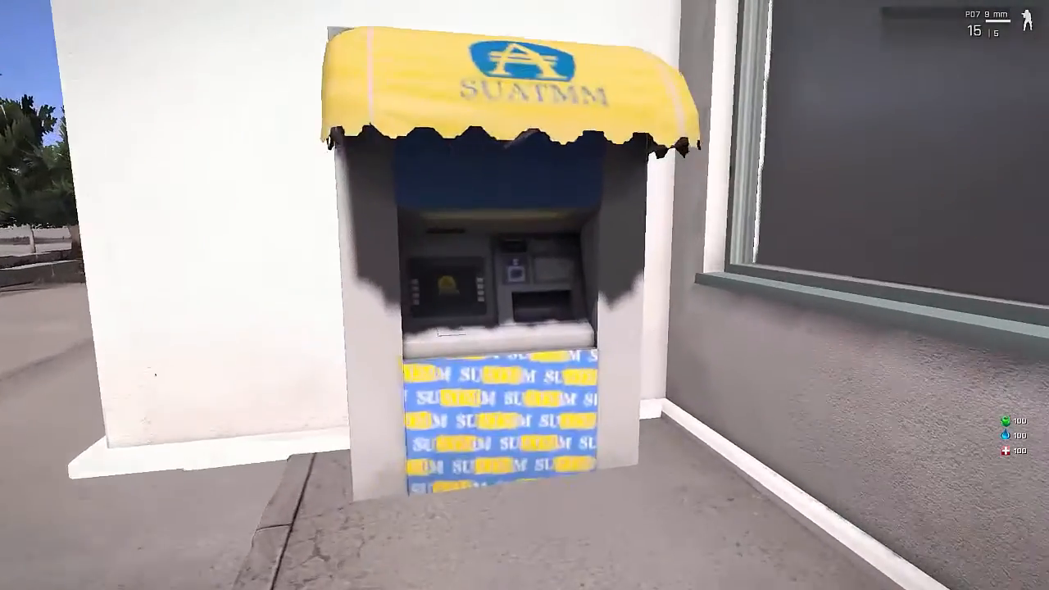
pyautogui.press('w')
pyautogui.scroll(-1, 525, 296)
pyautogui.press('space')
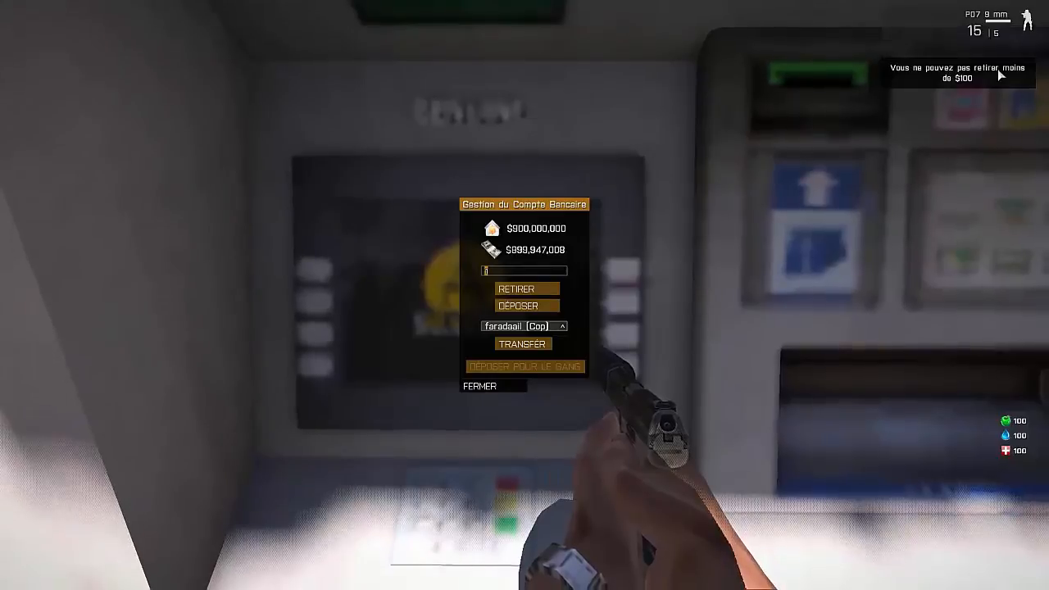
pyautogui.click(511, 392)
# Step: Walk from the cash machine back along the street towards the parked SUV
pyautogui.press('w')
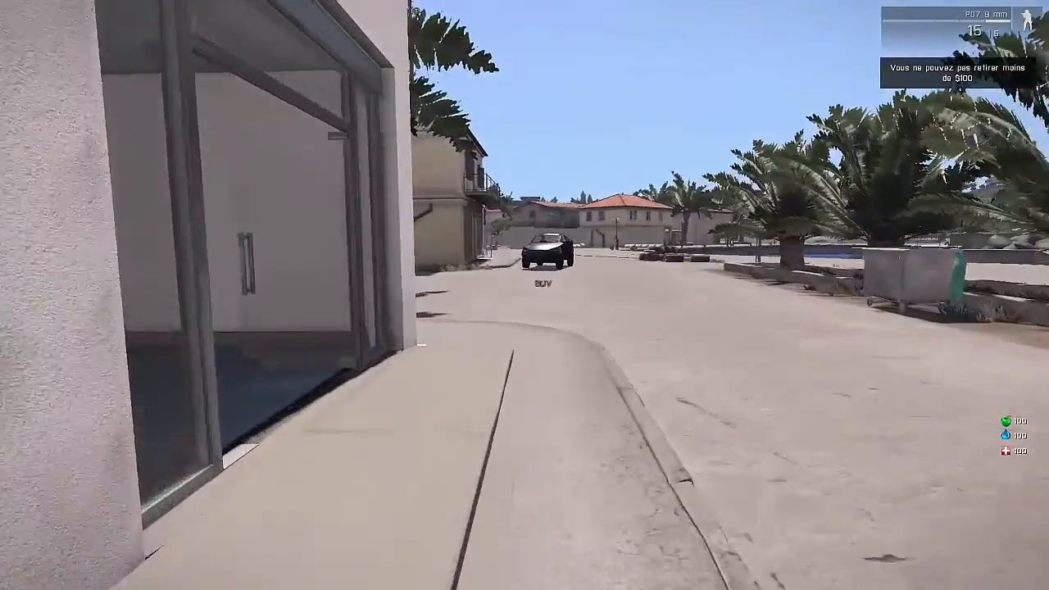
pyautogui.press('w')
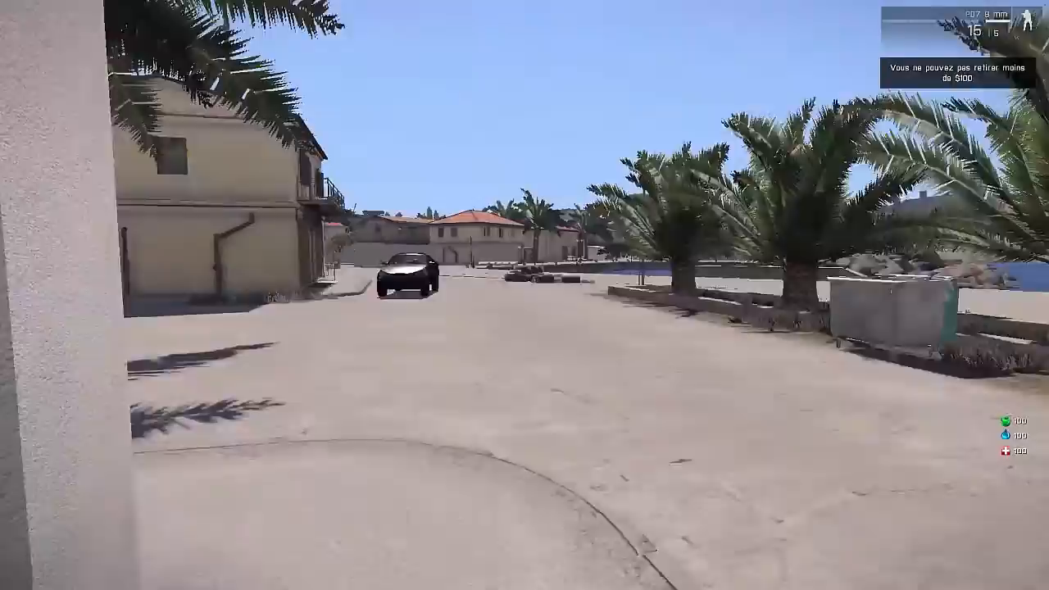
pyautogui.press('w')
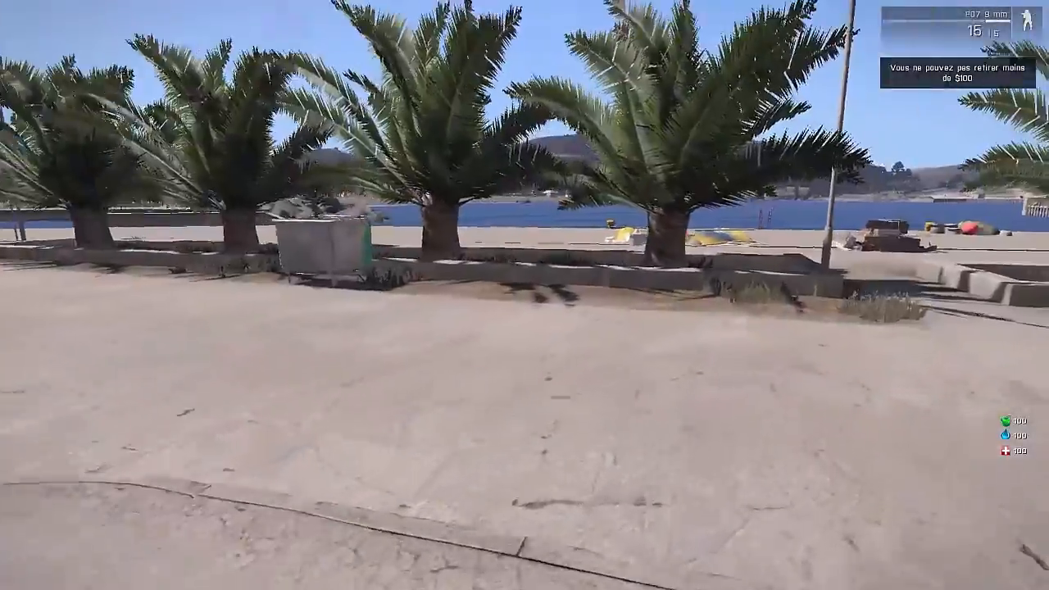
pyautogui.press('w')
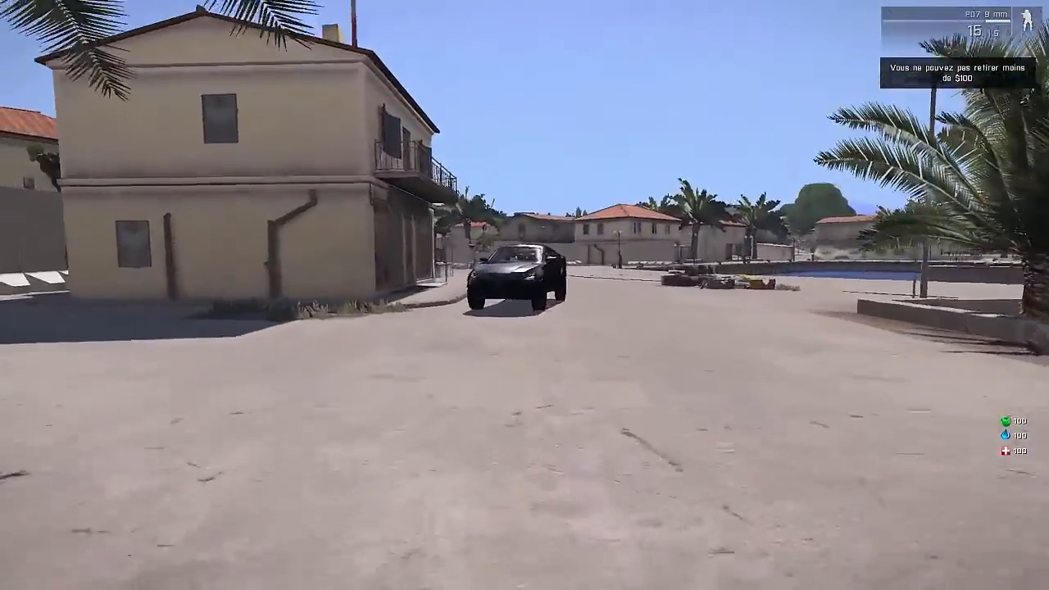